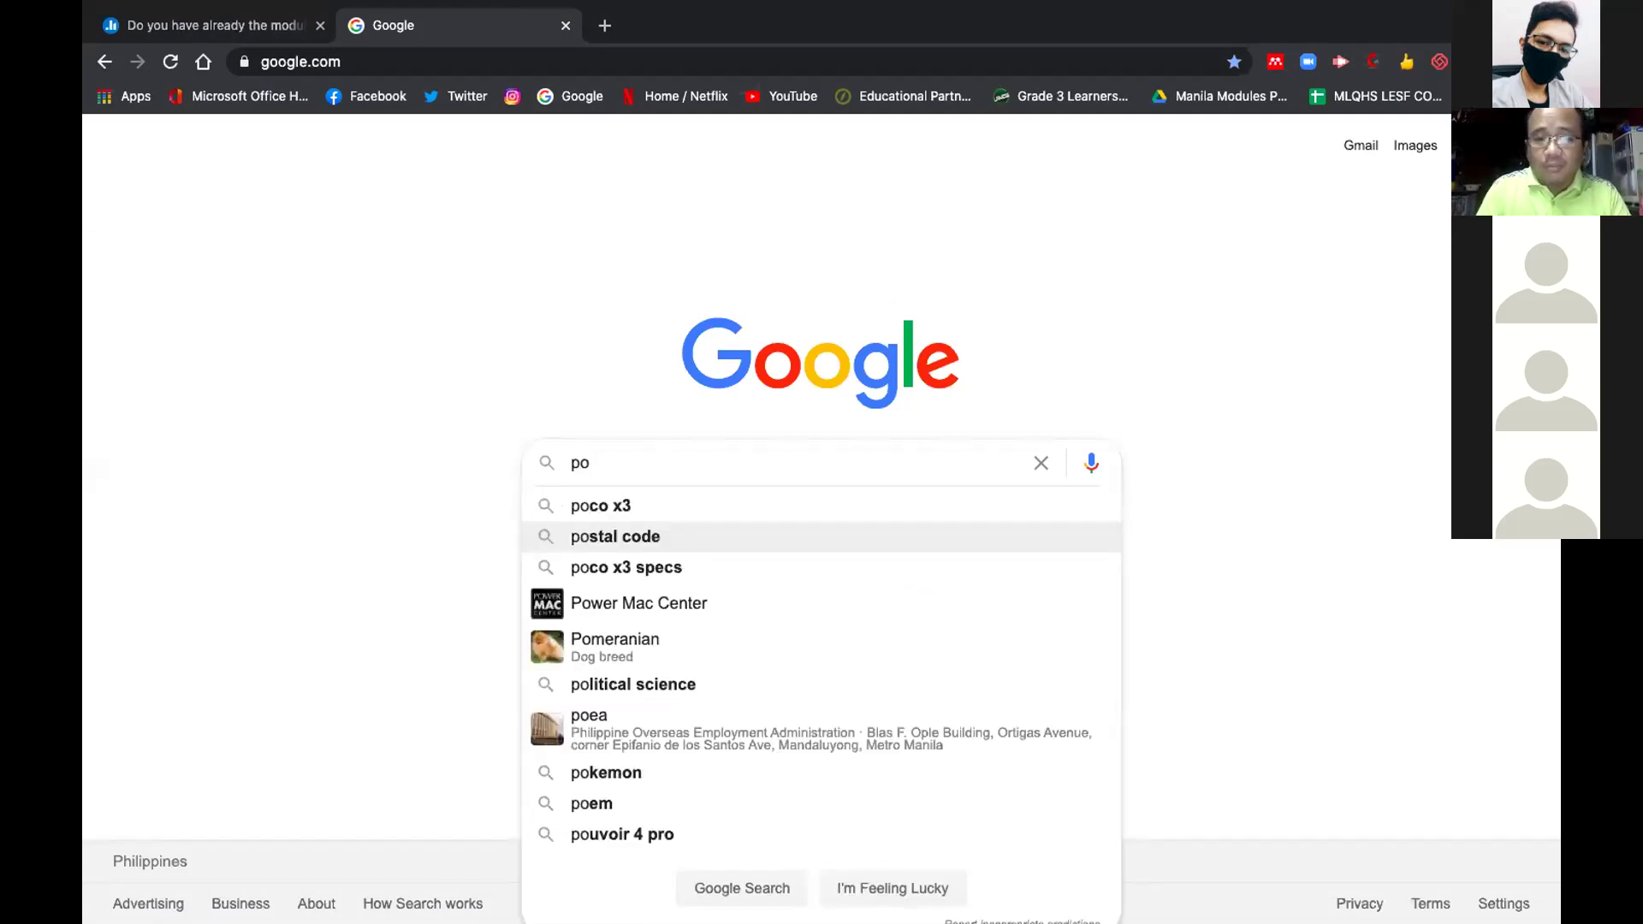
Search Google for 'poll everywhere'
type("ll everywhere")
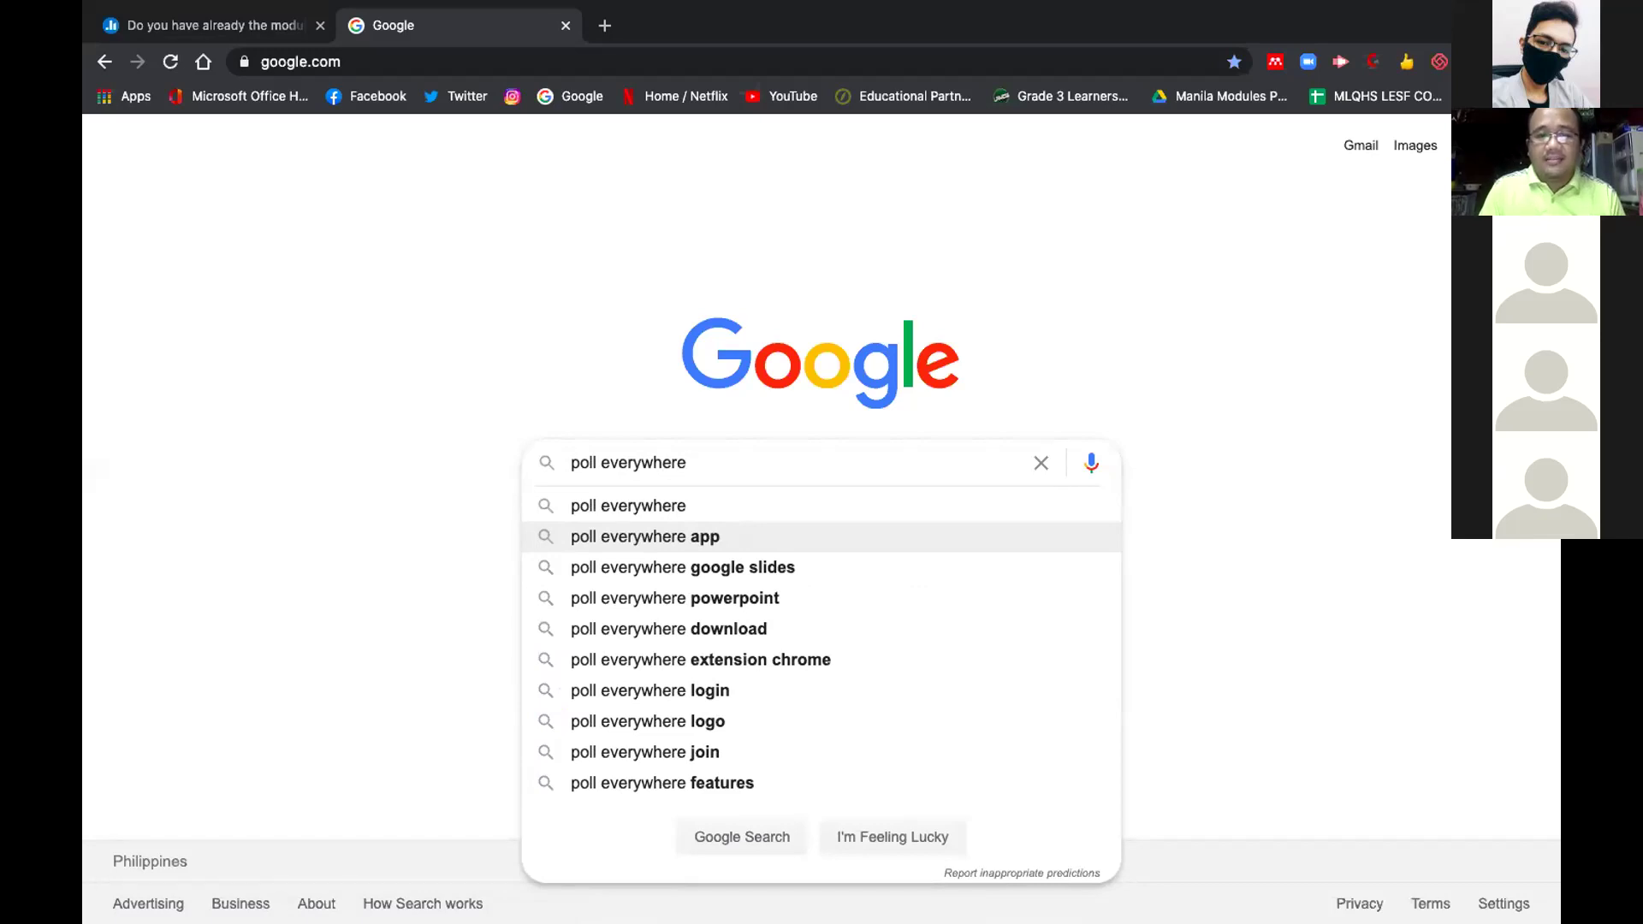
key("Return")
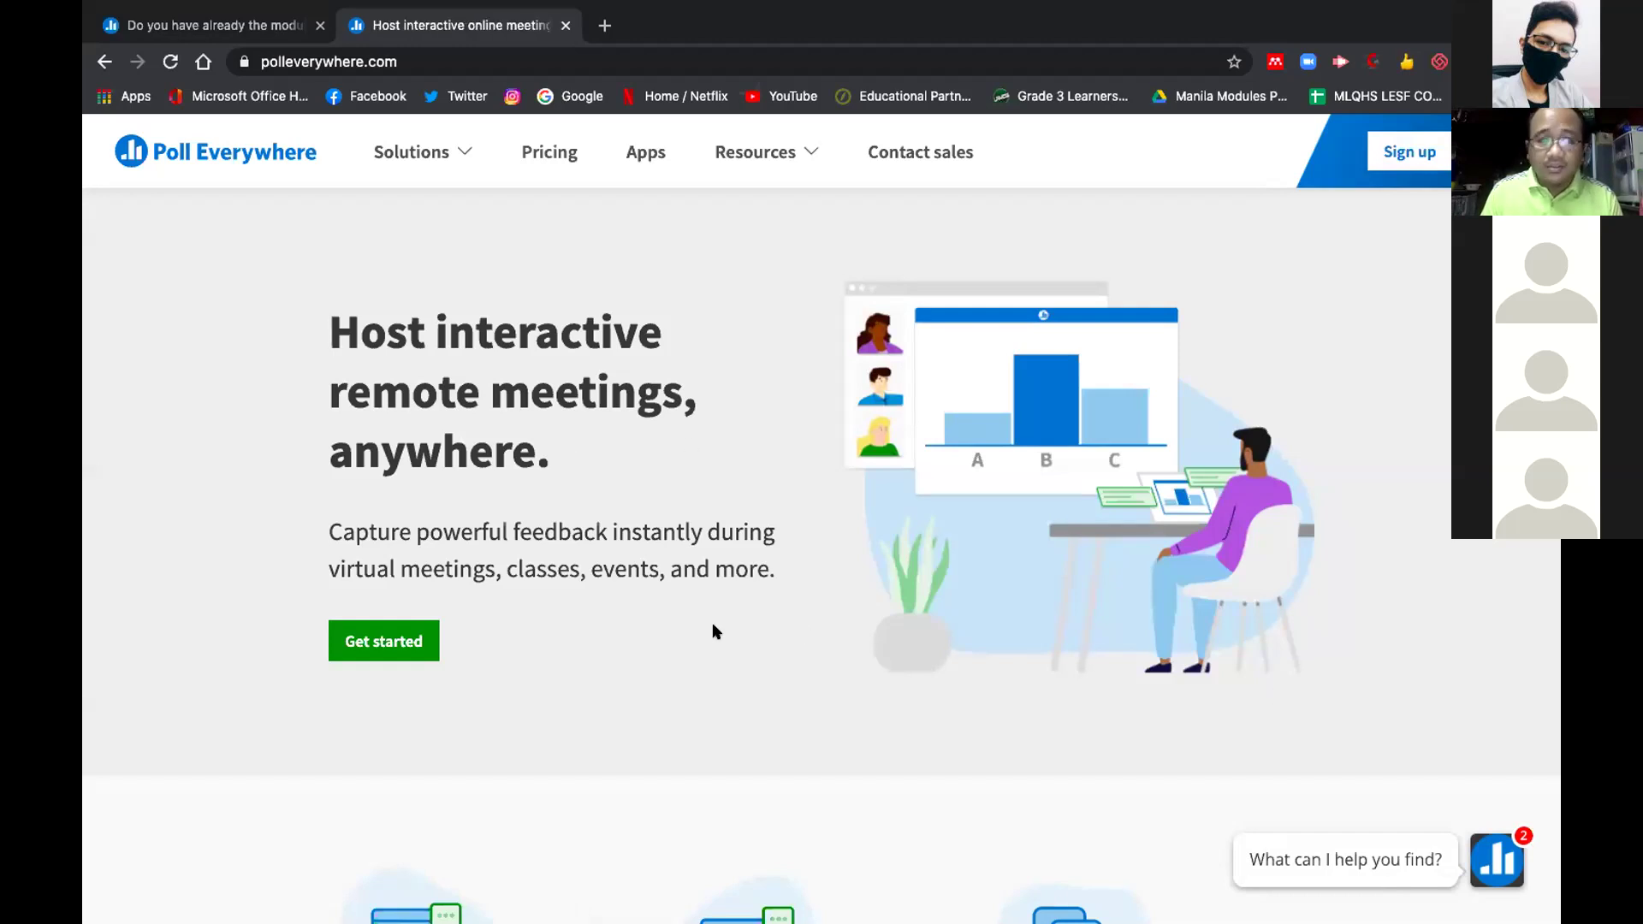
Sign up for Poll Everywhere as a presenter using a Google account
left_click(419, 643)
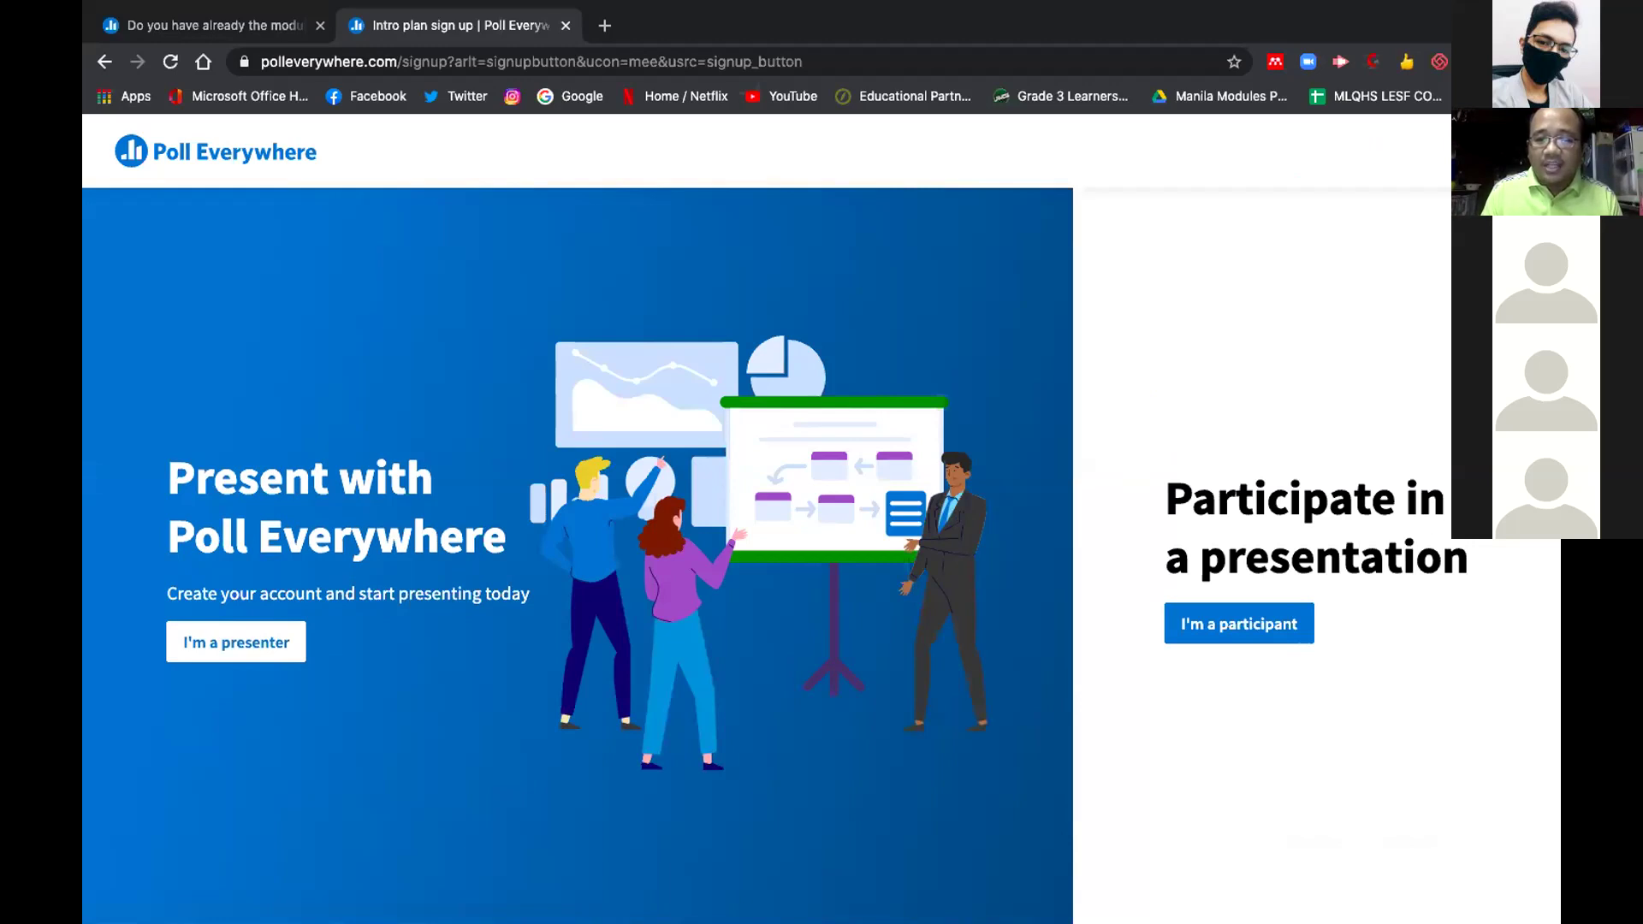
left_click(235, 646)
scroll(613, 613, "down", 3)
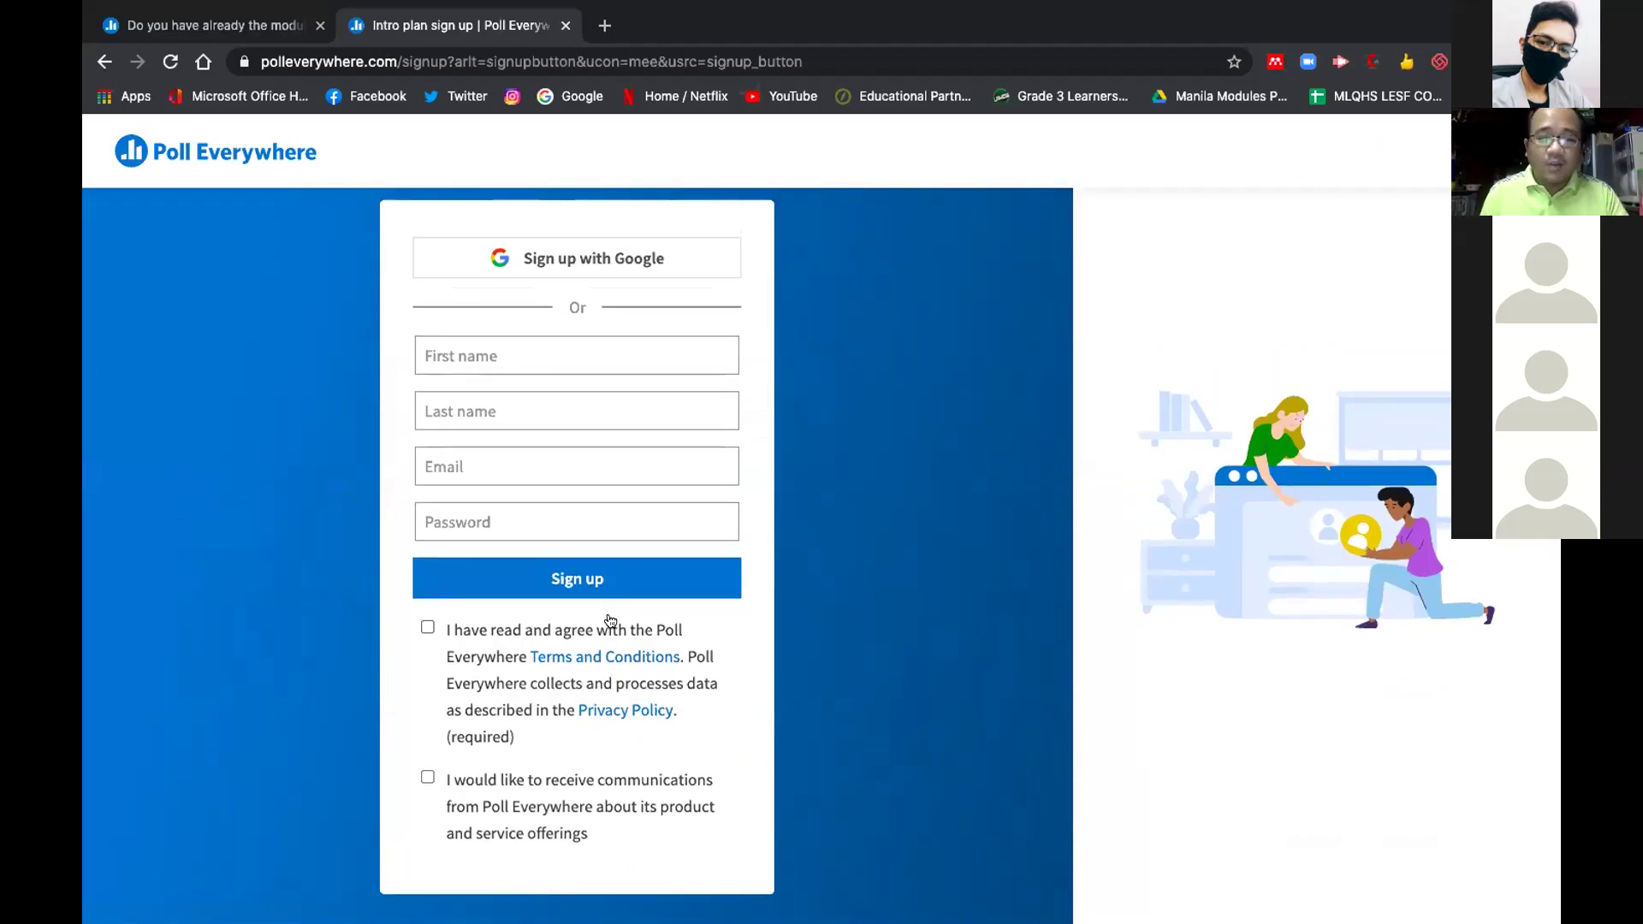
left_click(631, 250)
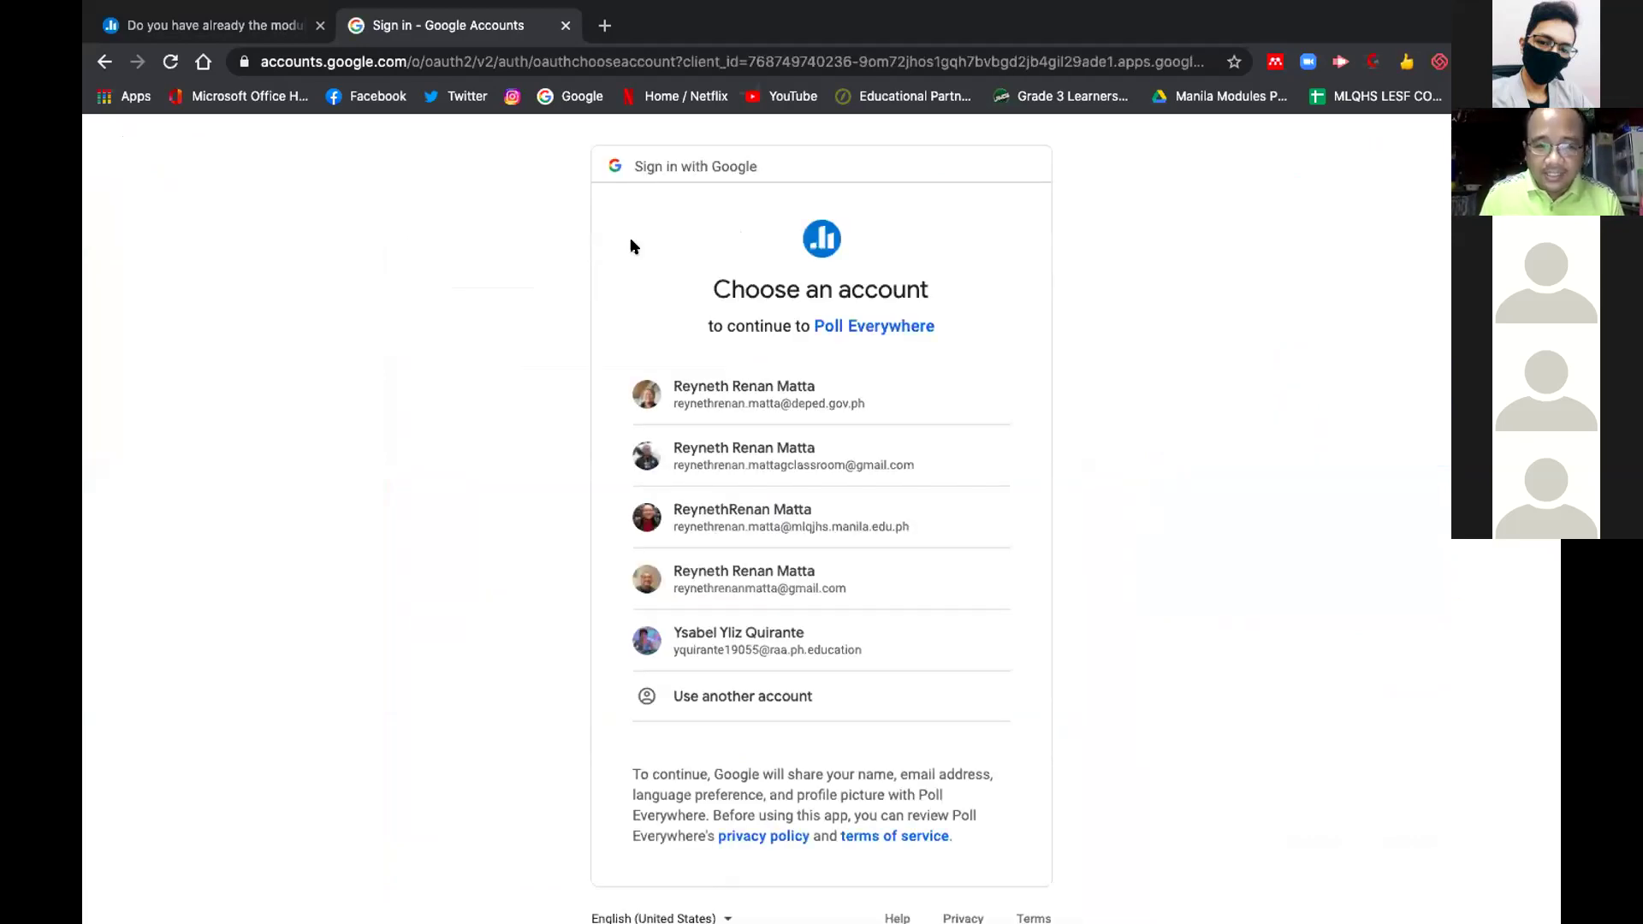
left_click(854, 387)
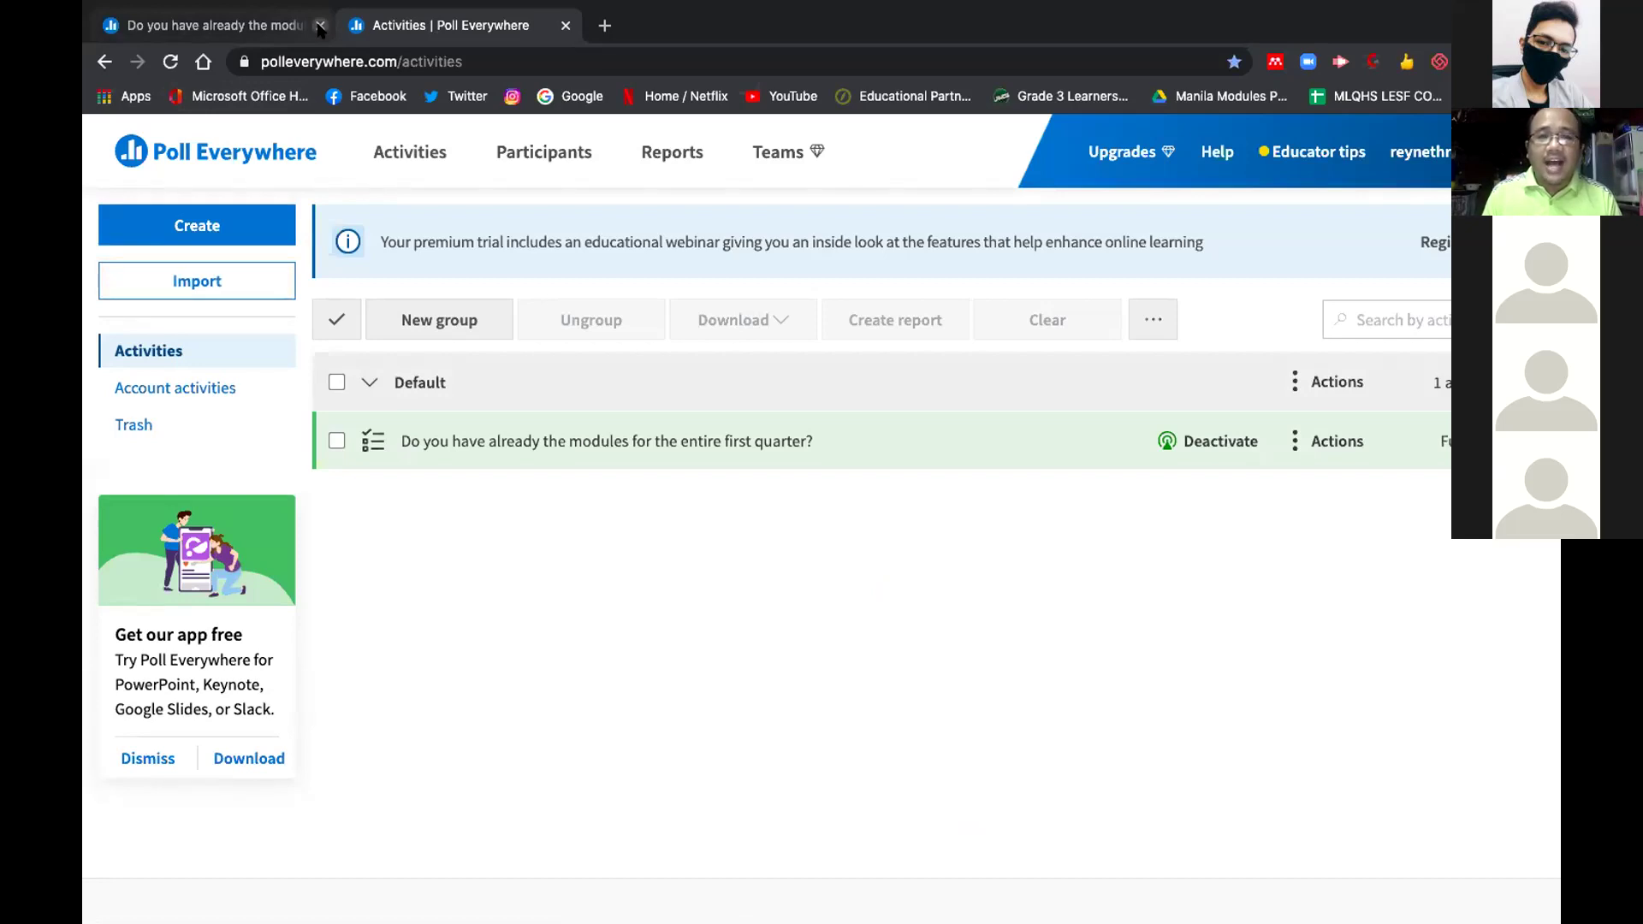
Close the old poll tab and open My settings from the account menu
left_click(319, 27)
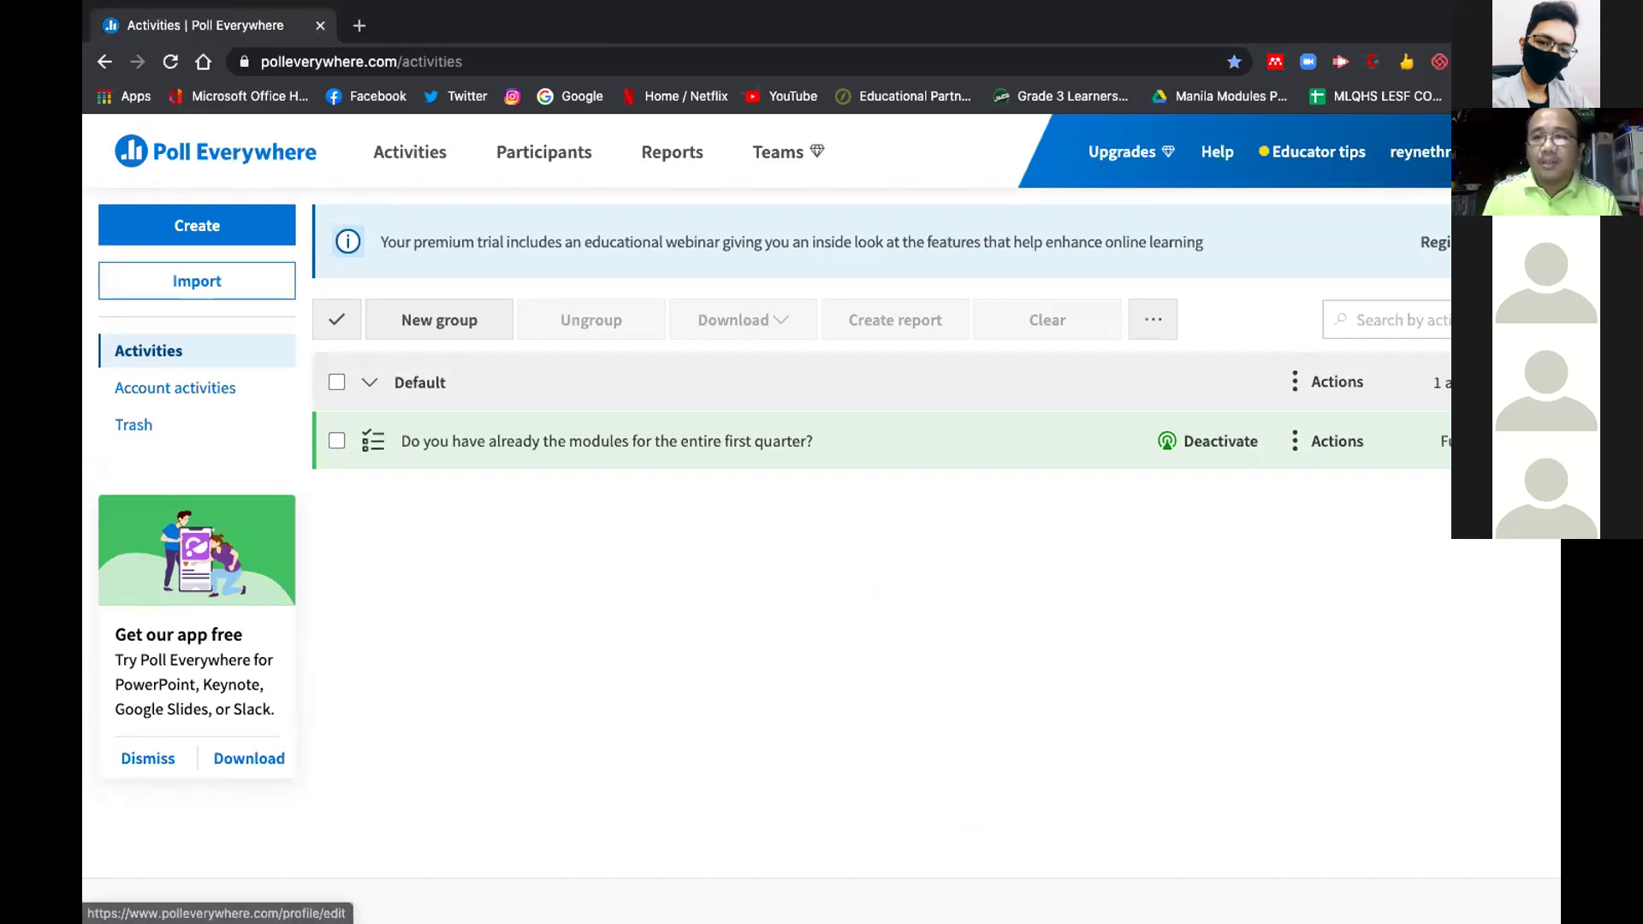
left_click(1420, 151)
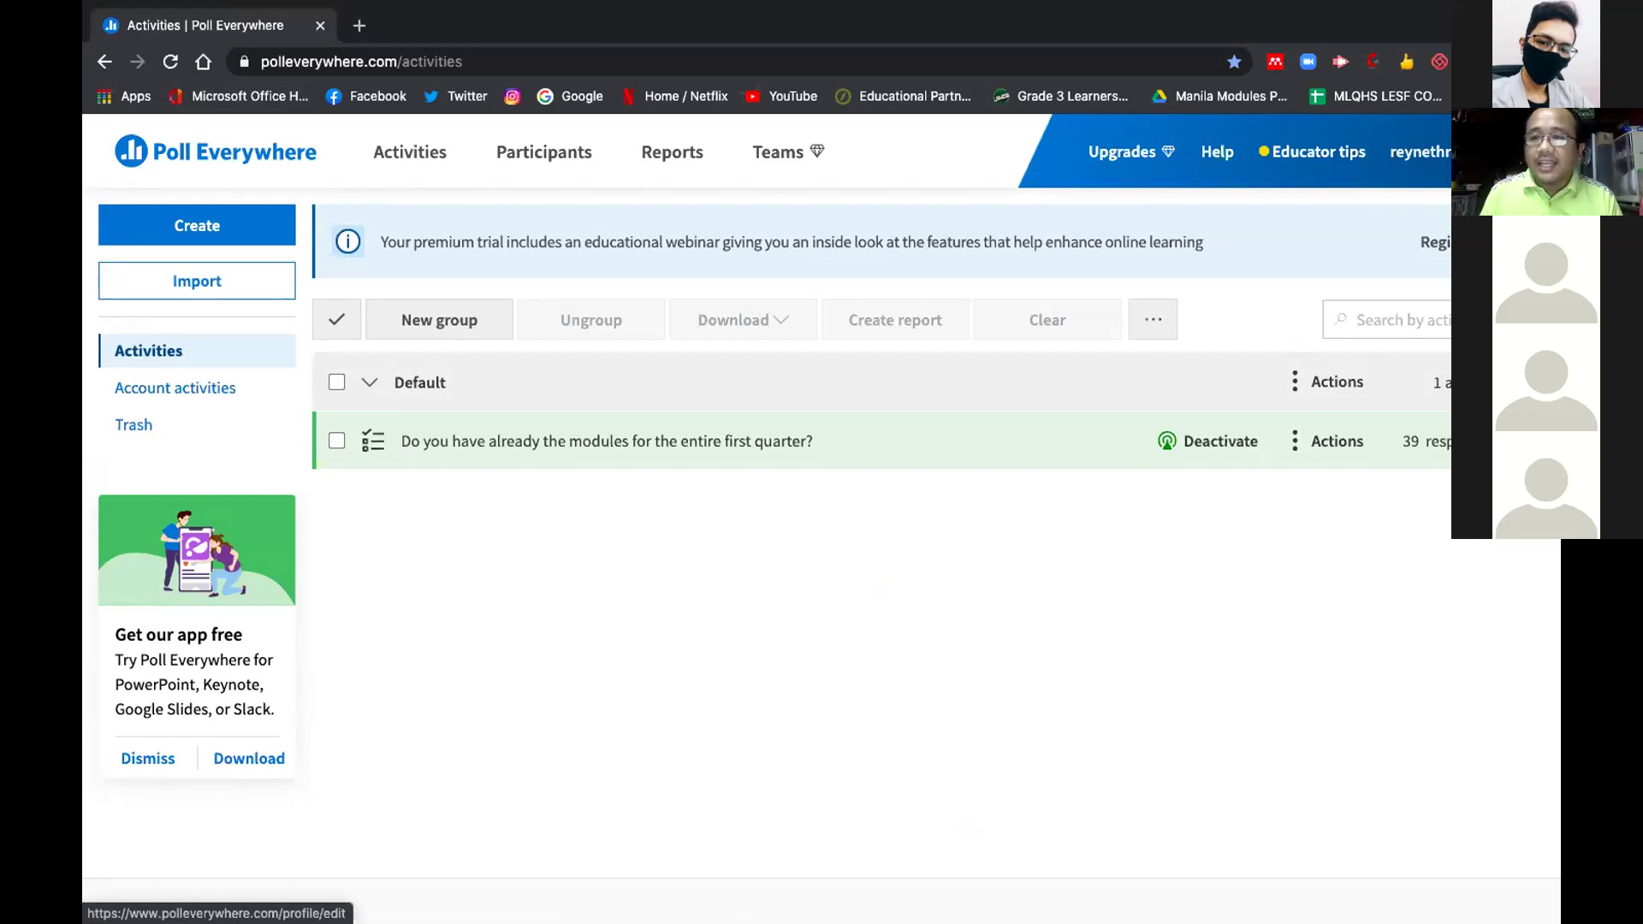
mouse_move(1421, 152)
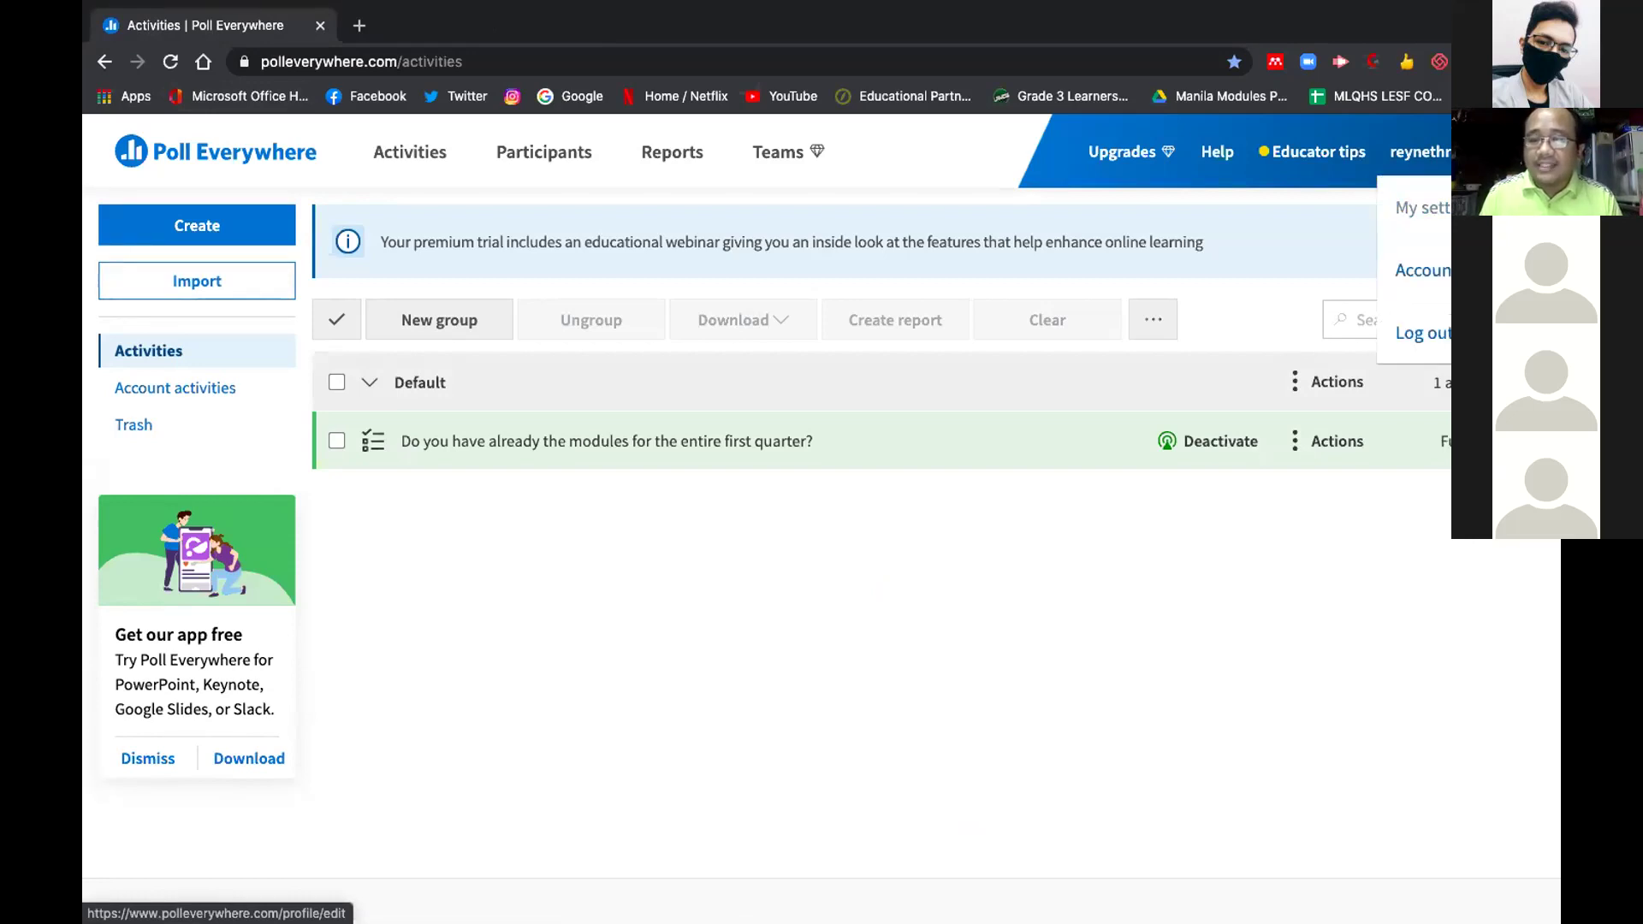
left_click(1420, 208)
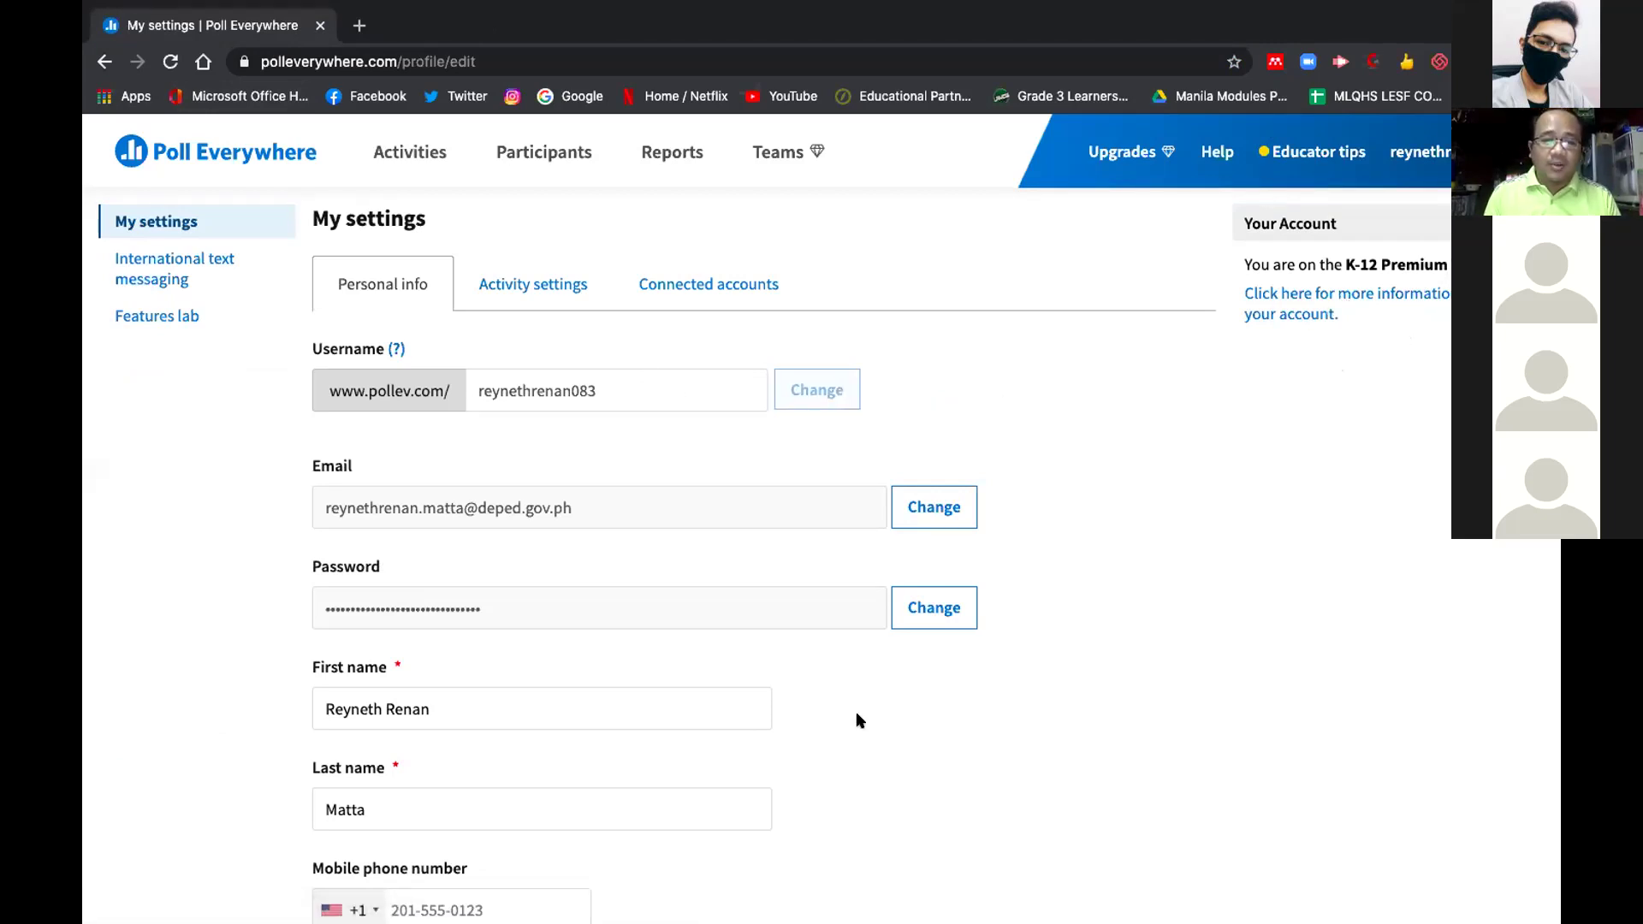
Save the profile settings, then return to the Activities list via the logo
scroll(856, 711, "down", 5)
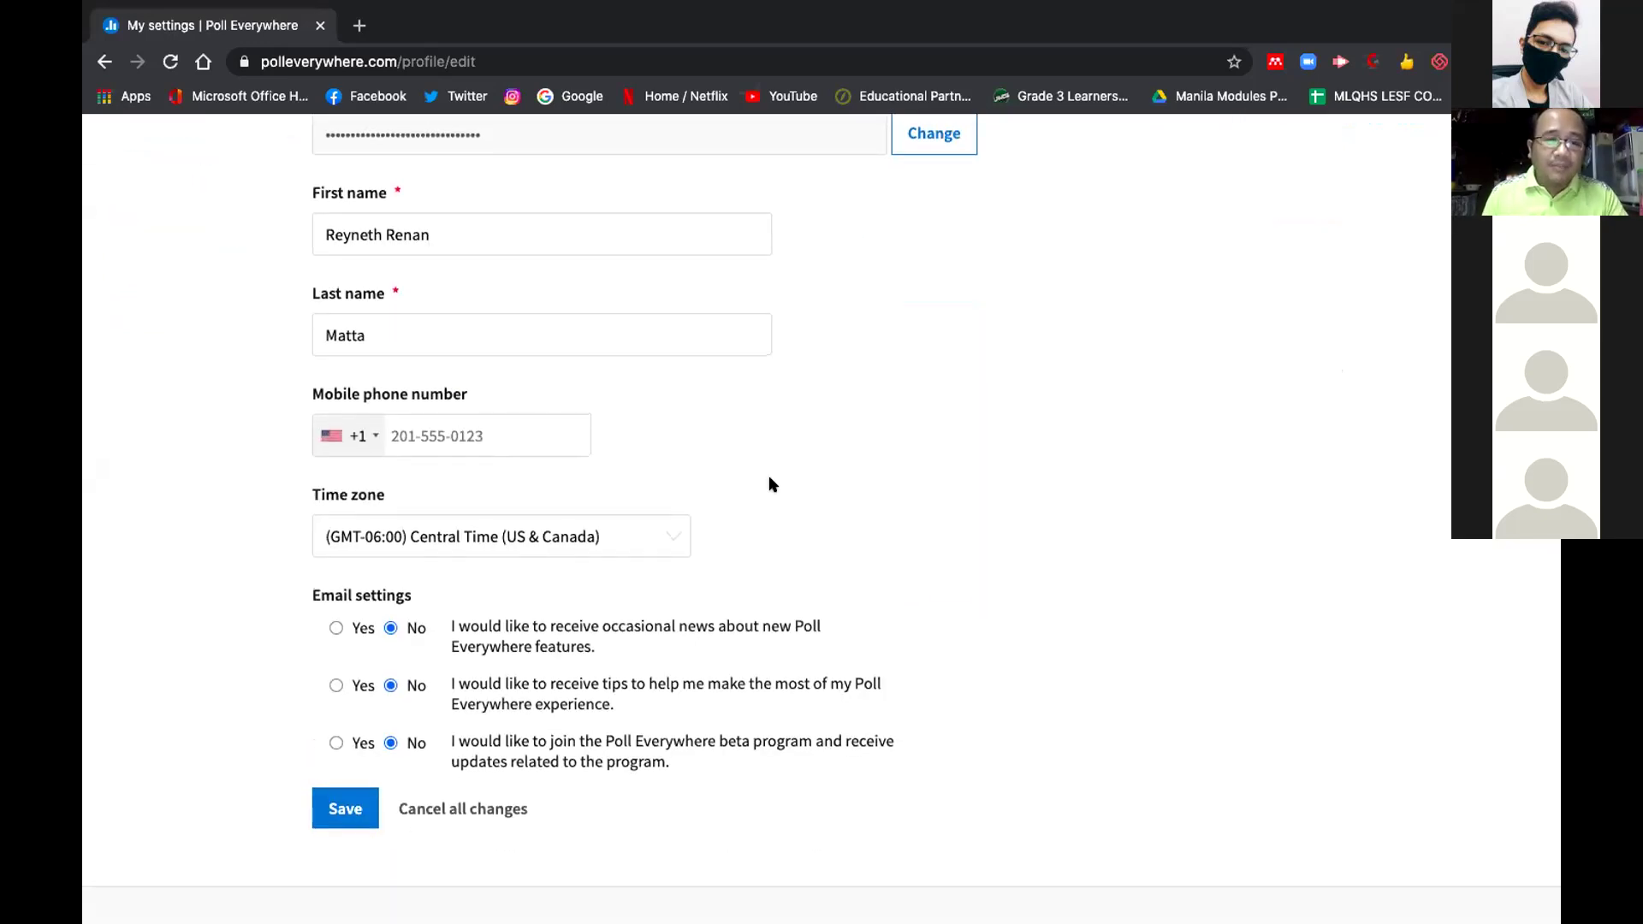
scroll(769, 477, "up", 3)
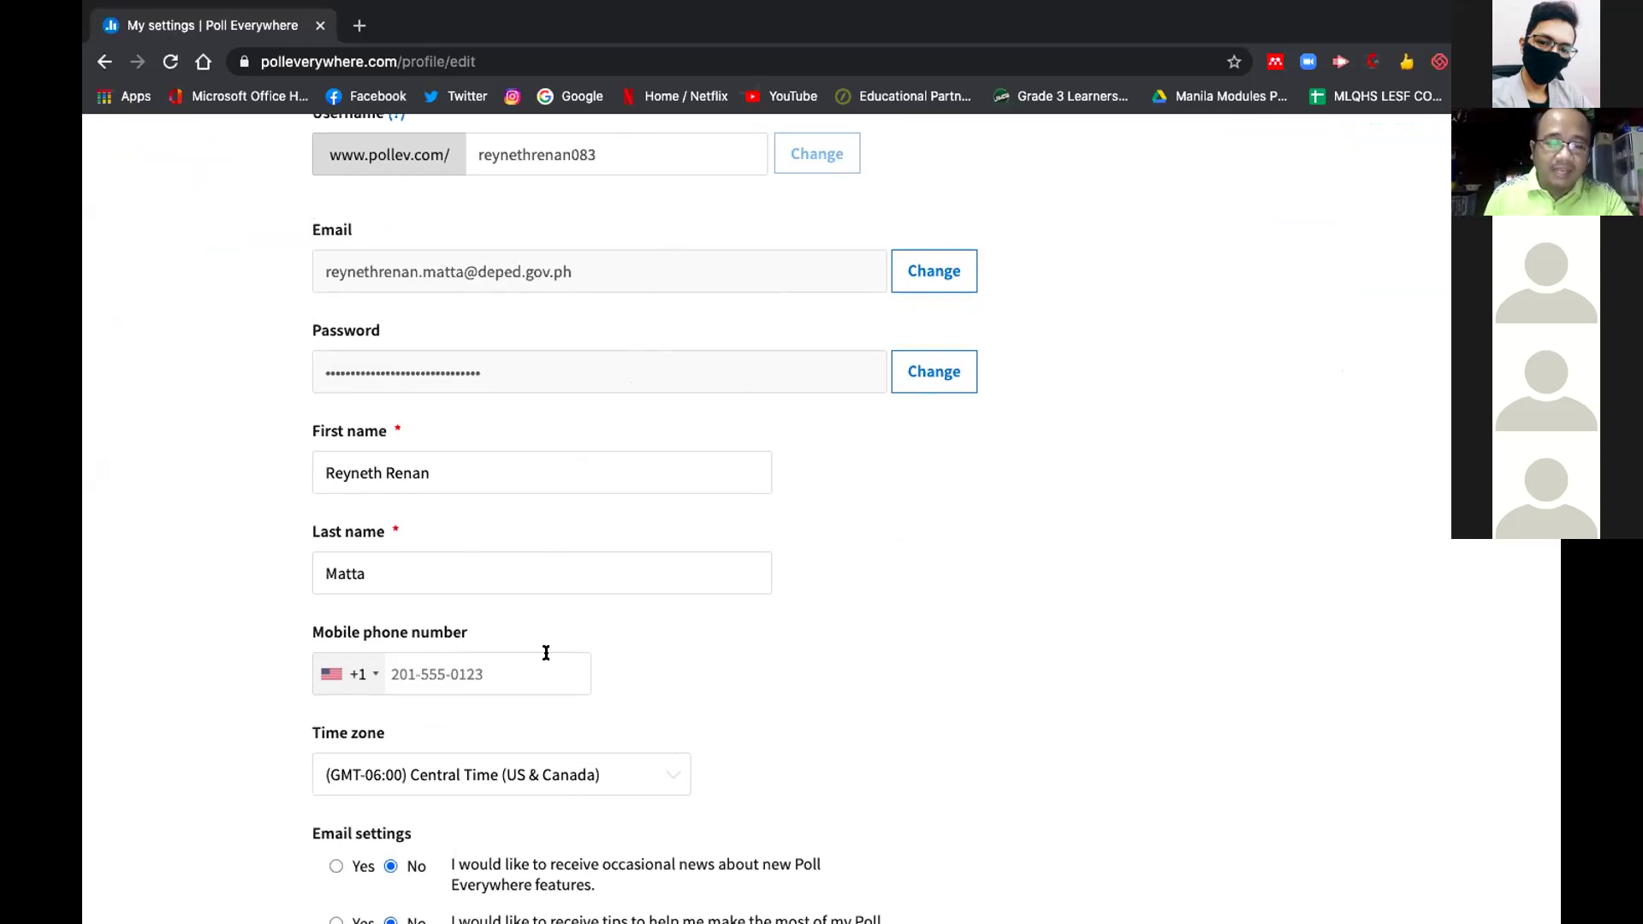
scroll(547, 653, "down", 2)
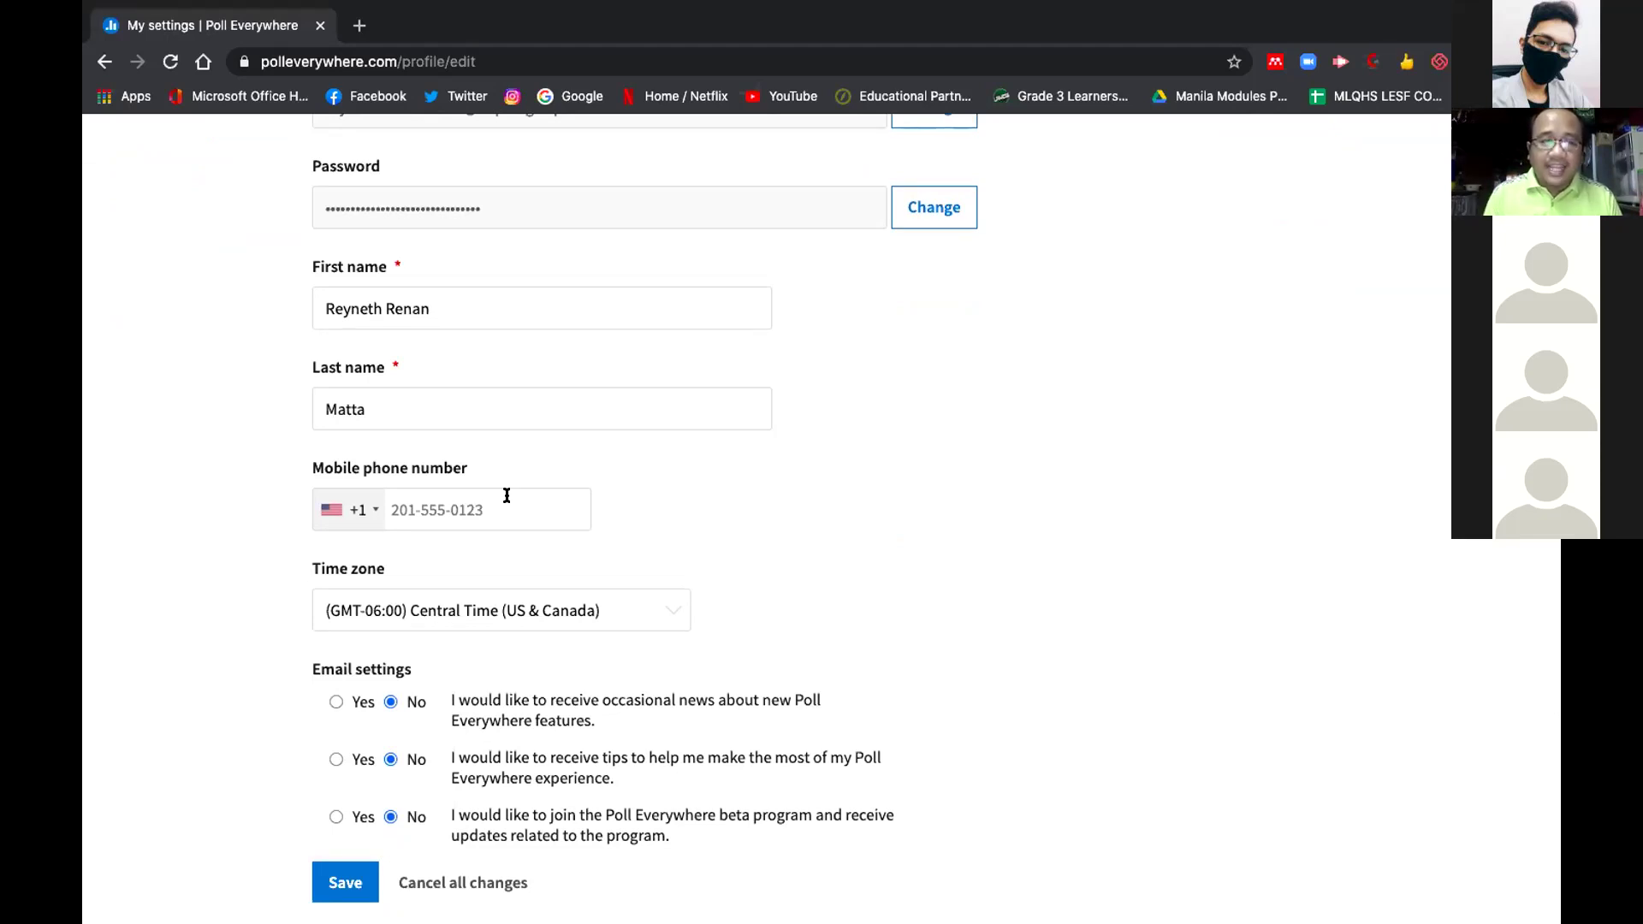
scroll(582, 590, "down", 3)
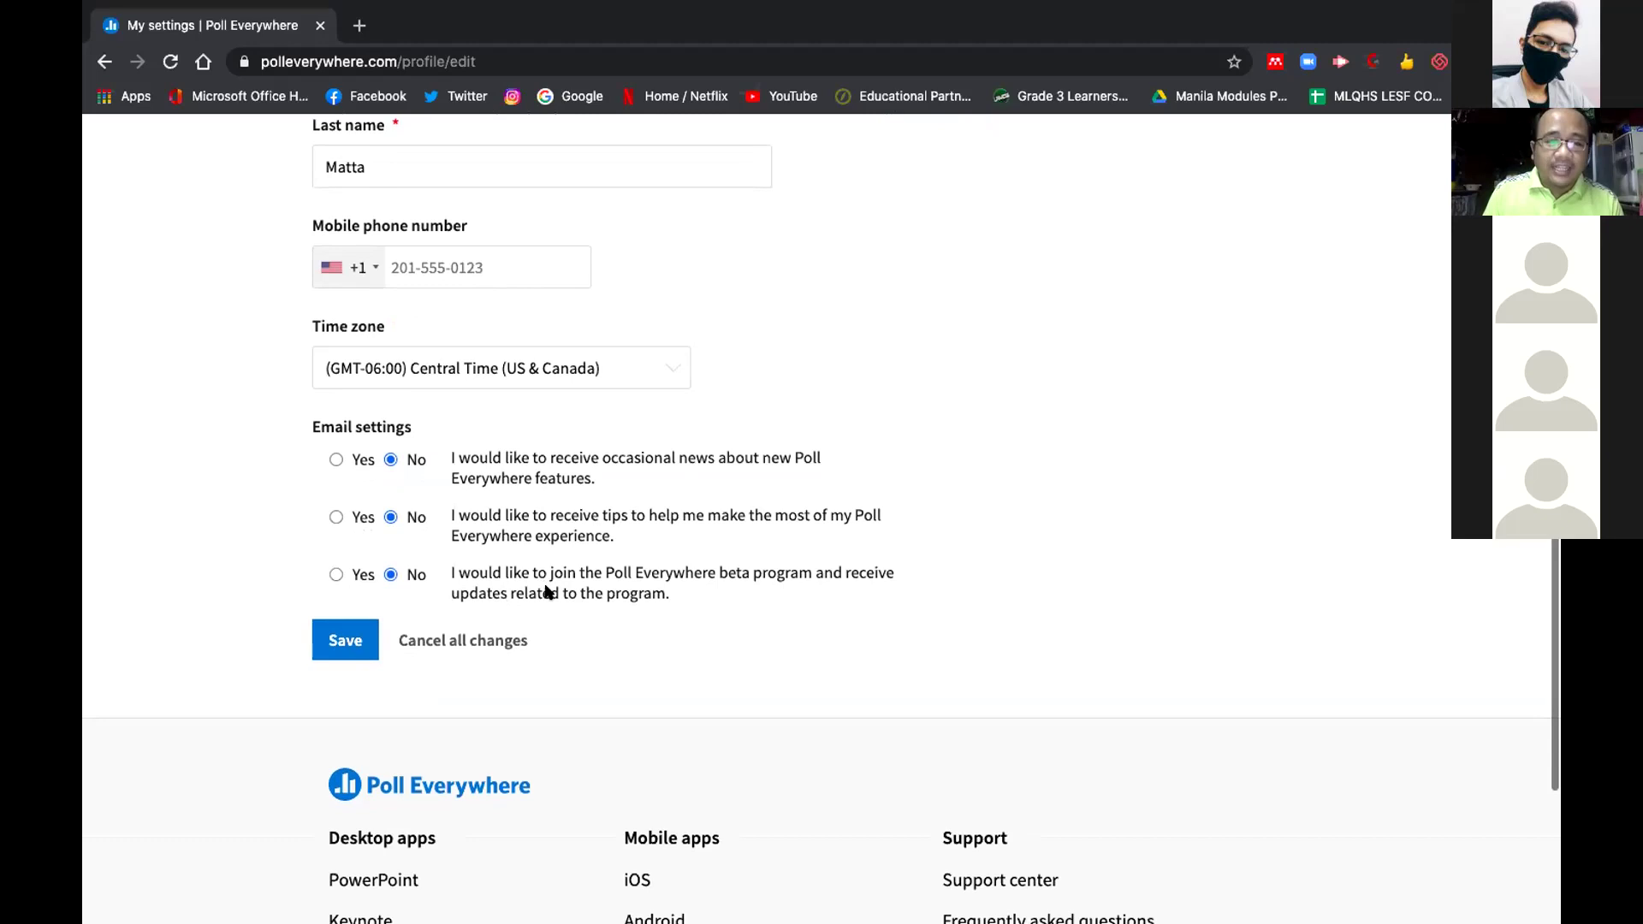
left_click(338, 648)
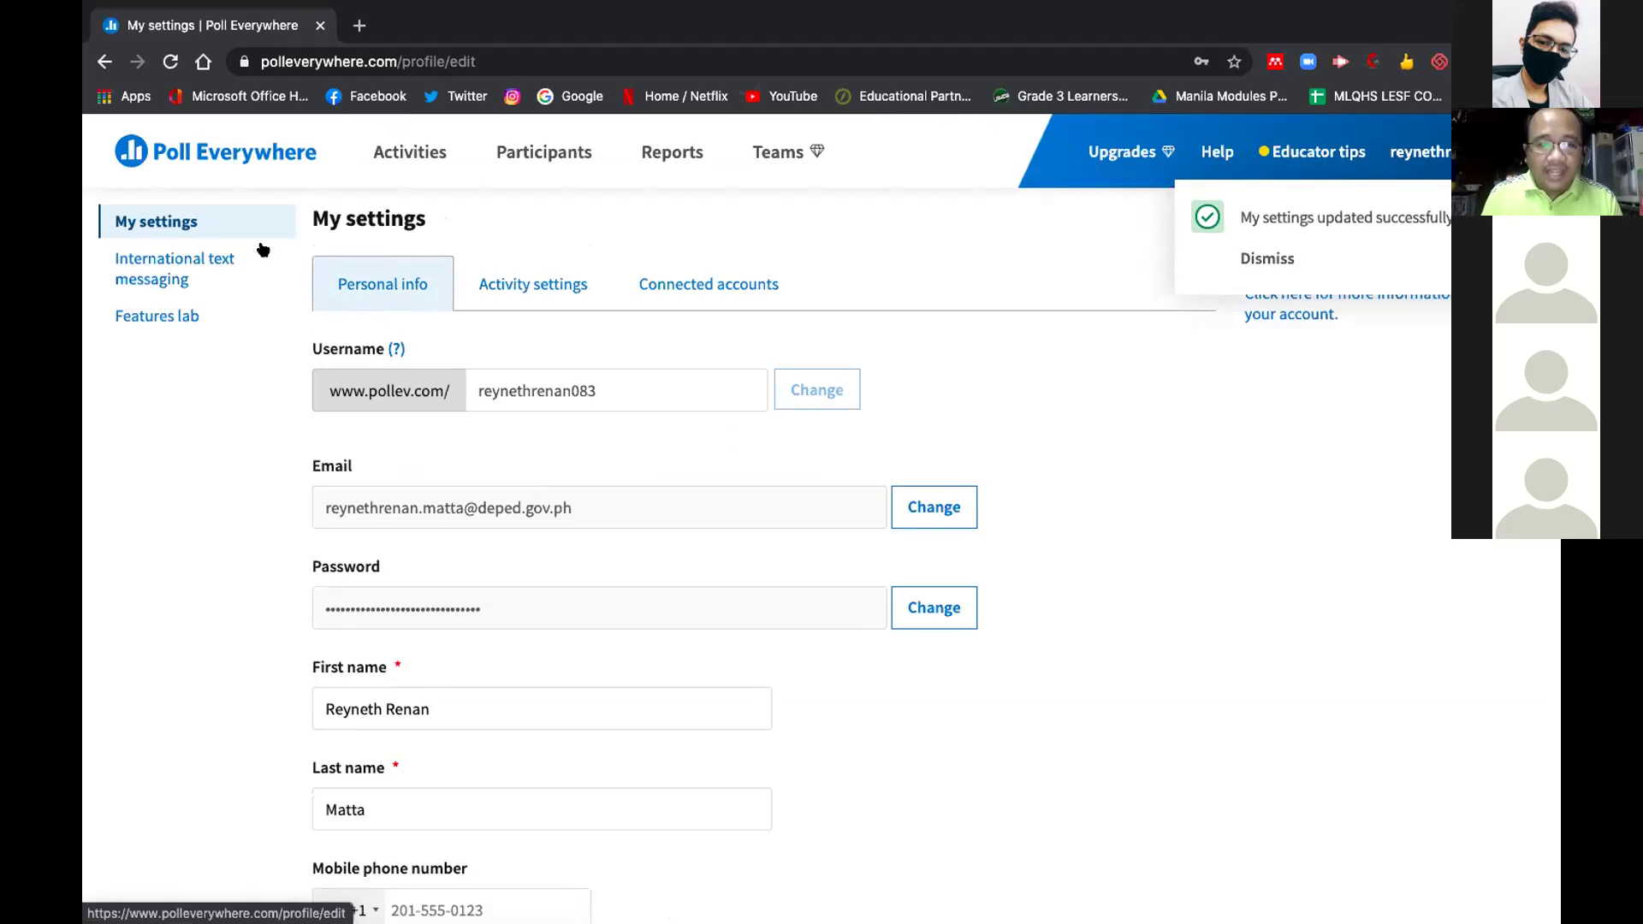
left_click(211, 151)
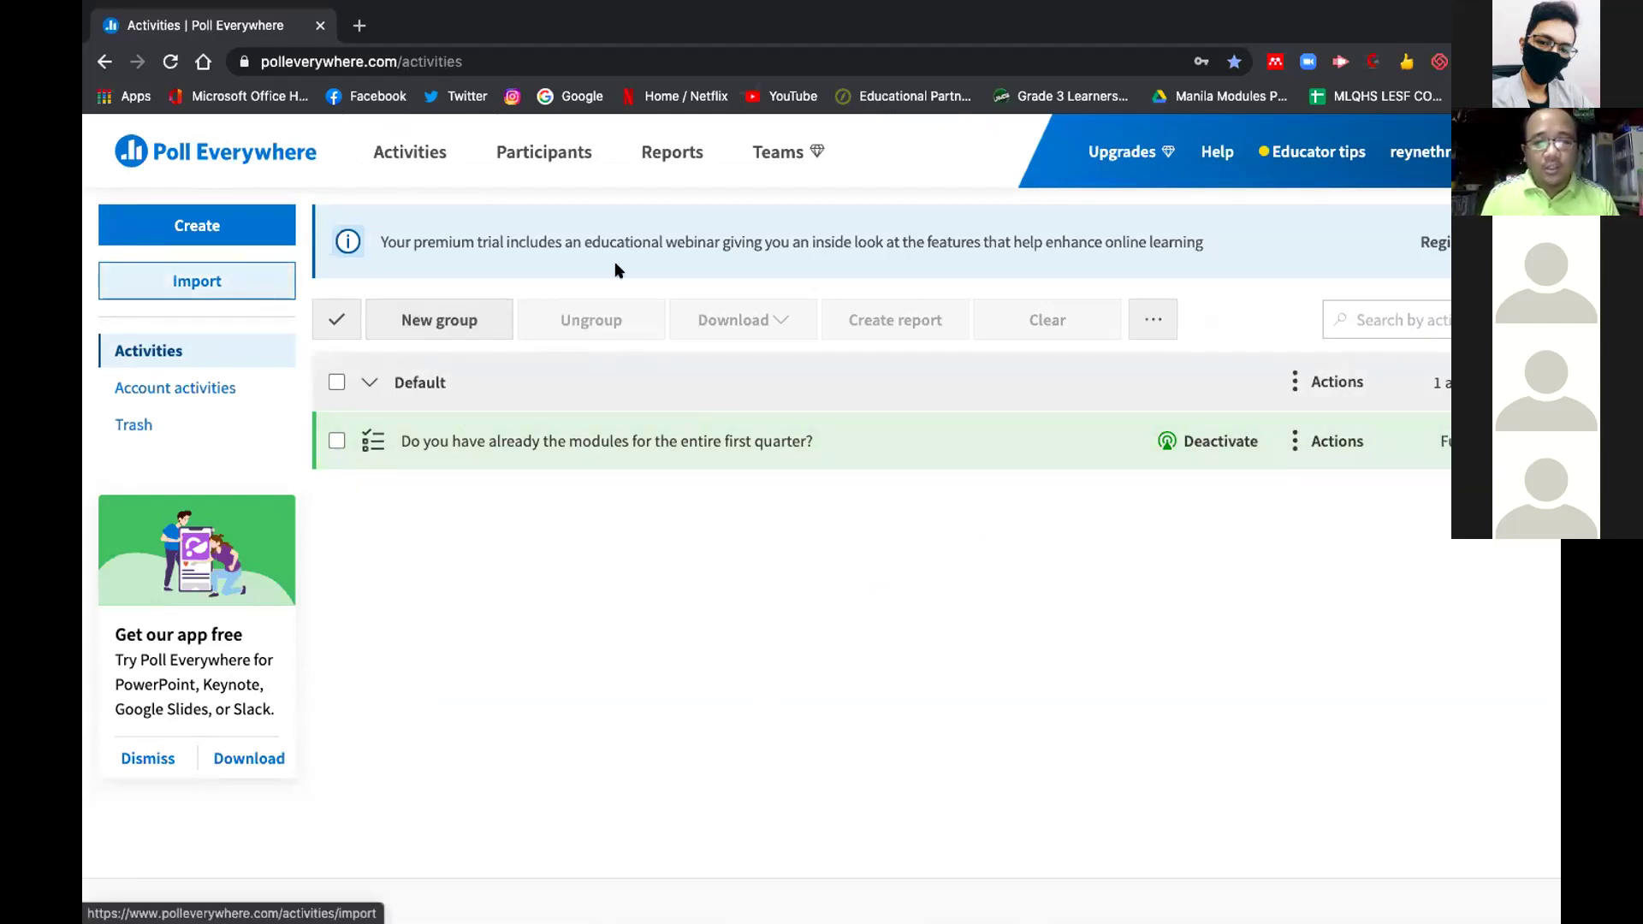
Start a new multiple-choice activity titled 'Did you enjoy the lesson?'
left_click(219, 215)
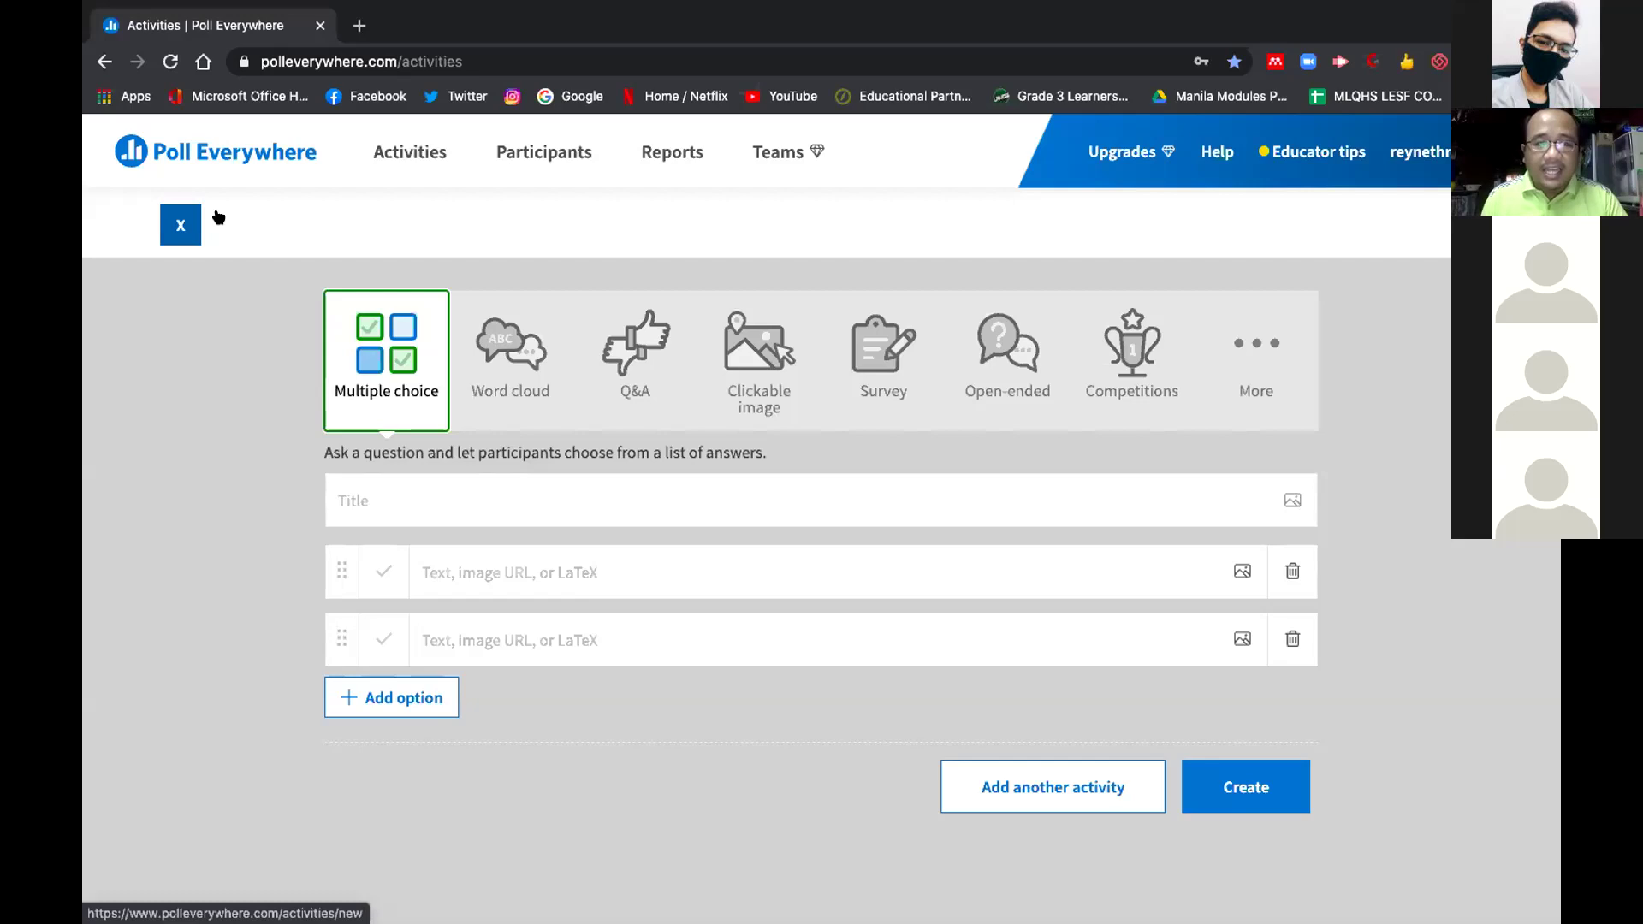
left_click(470, 490)
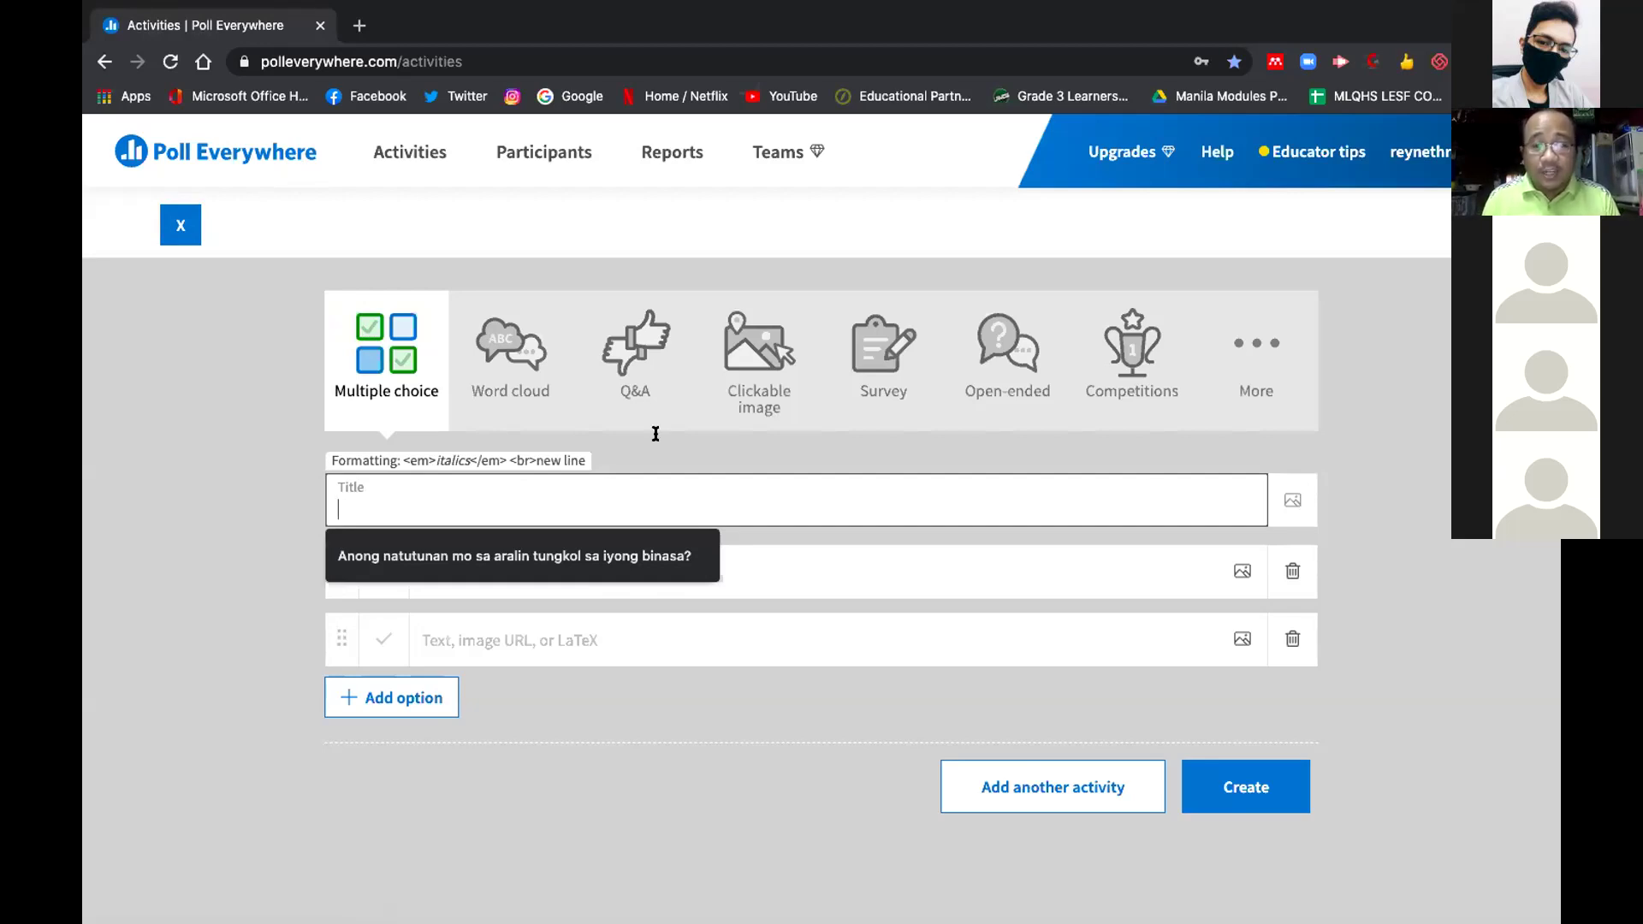
left_click(1291, 499)
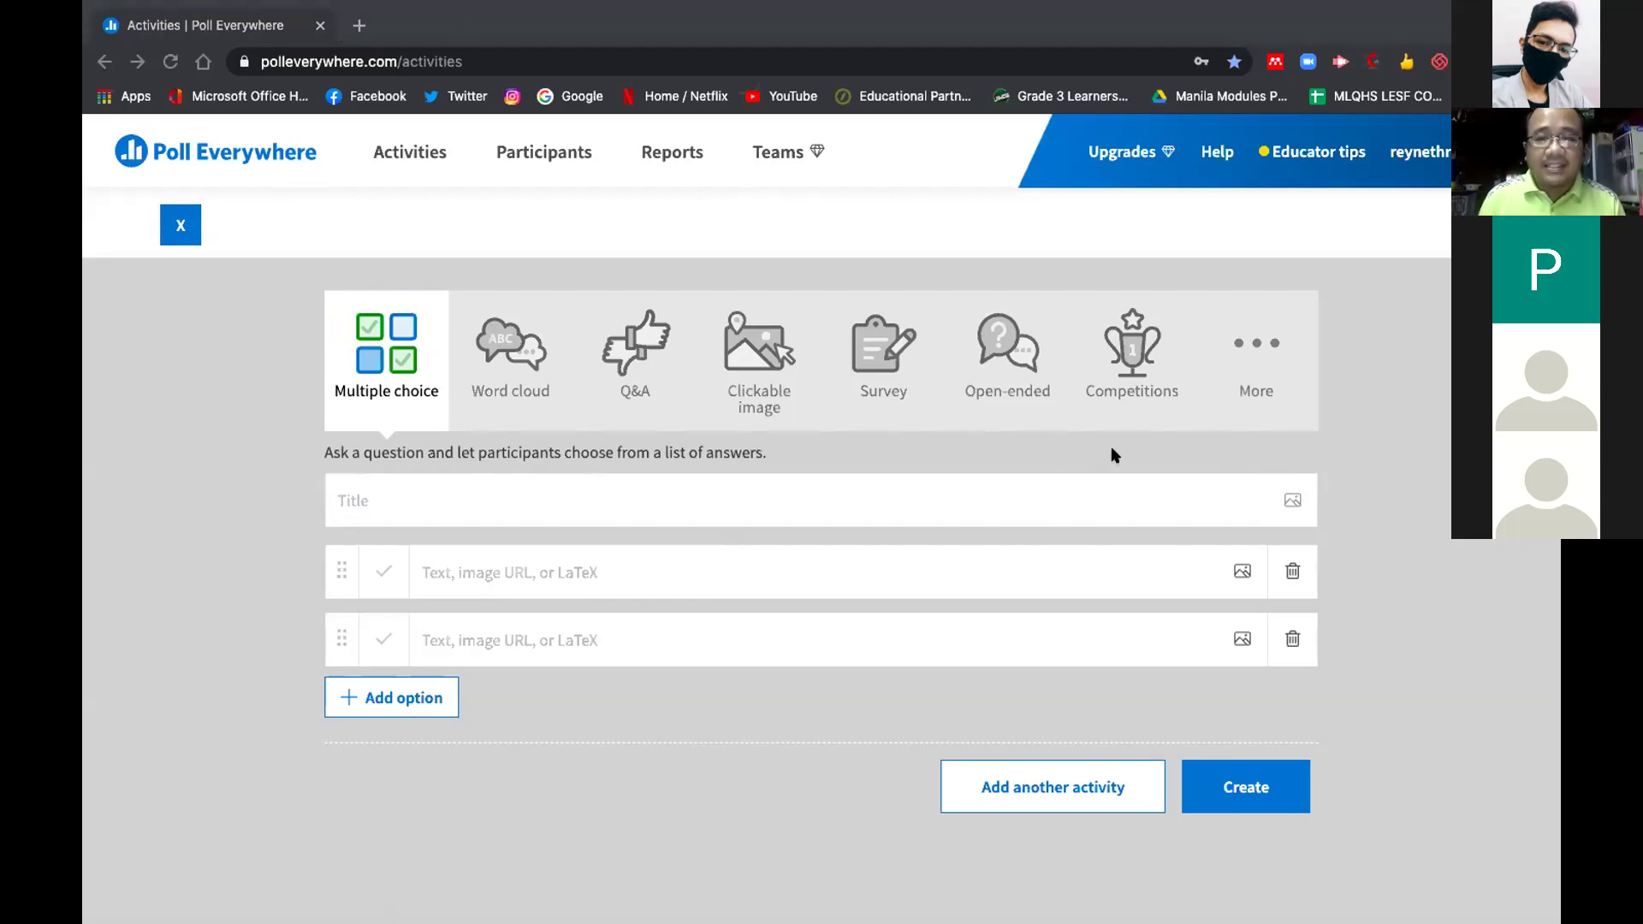
left_click(553, 558)
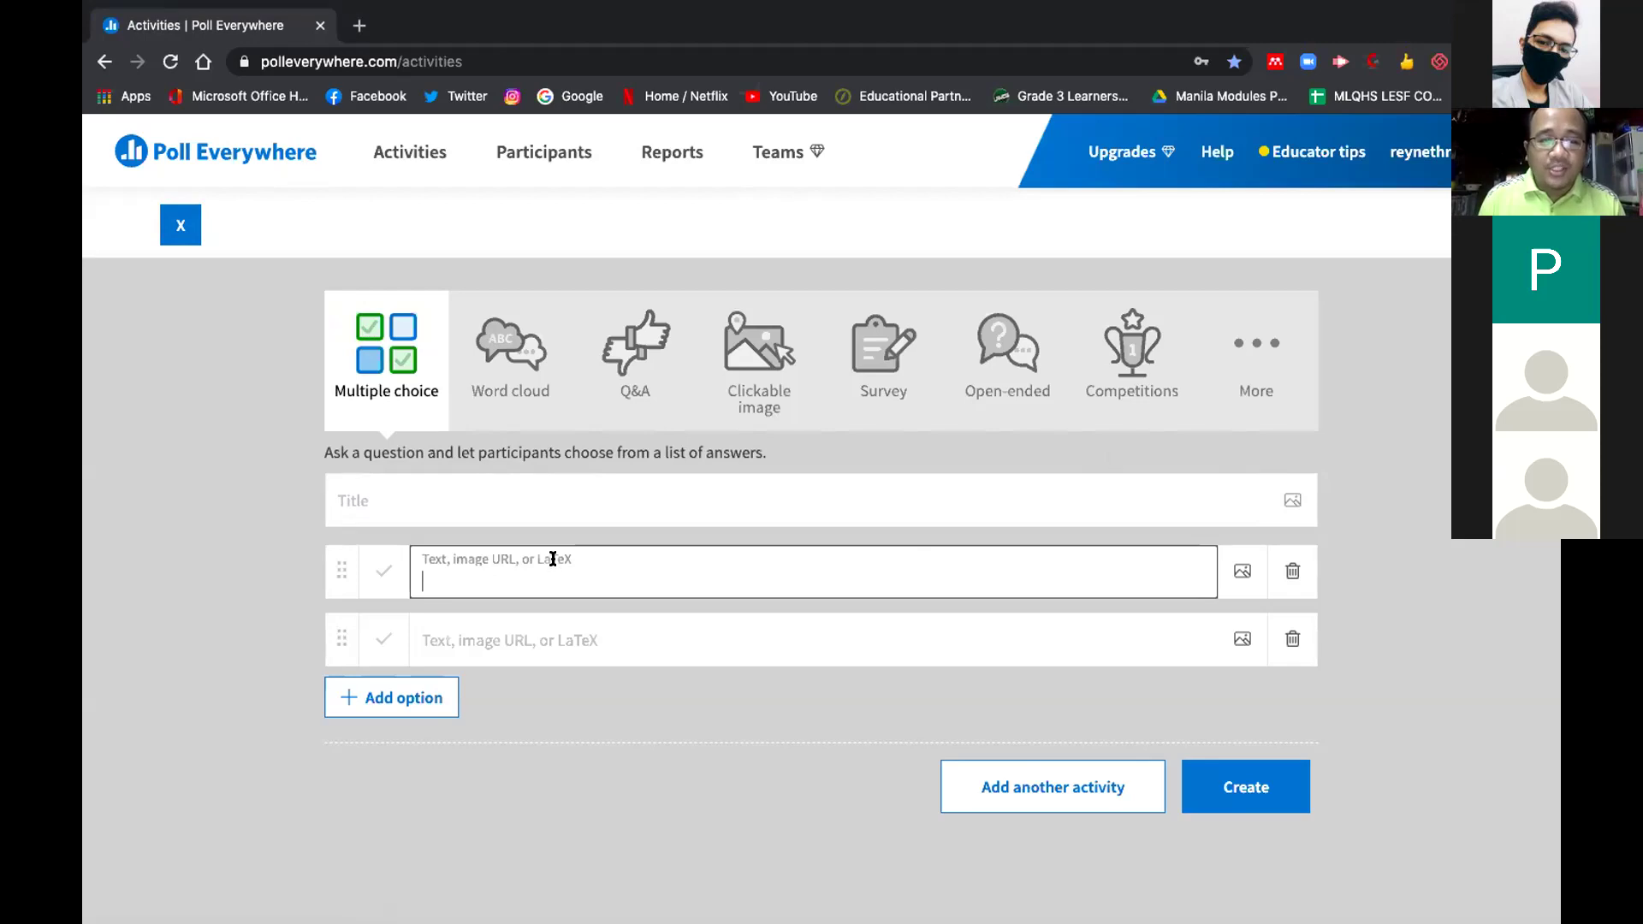
left_click(536, 640)
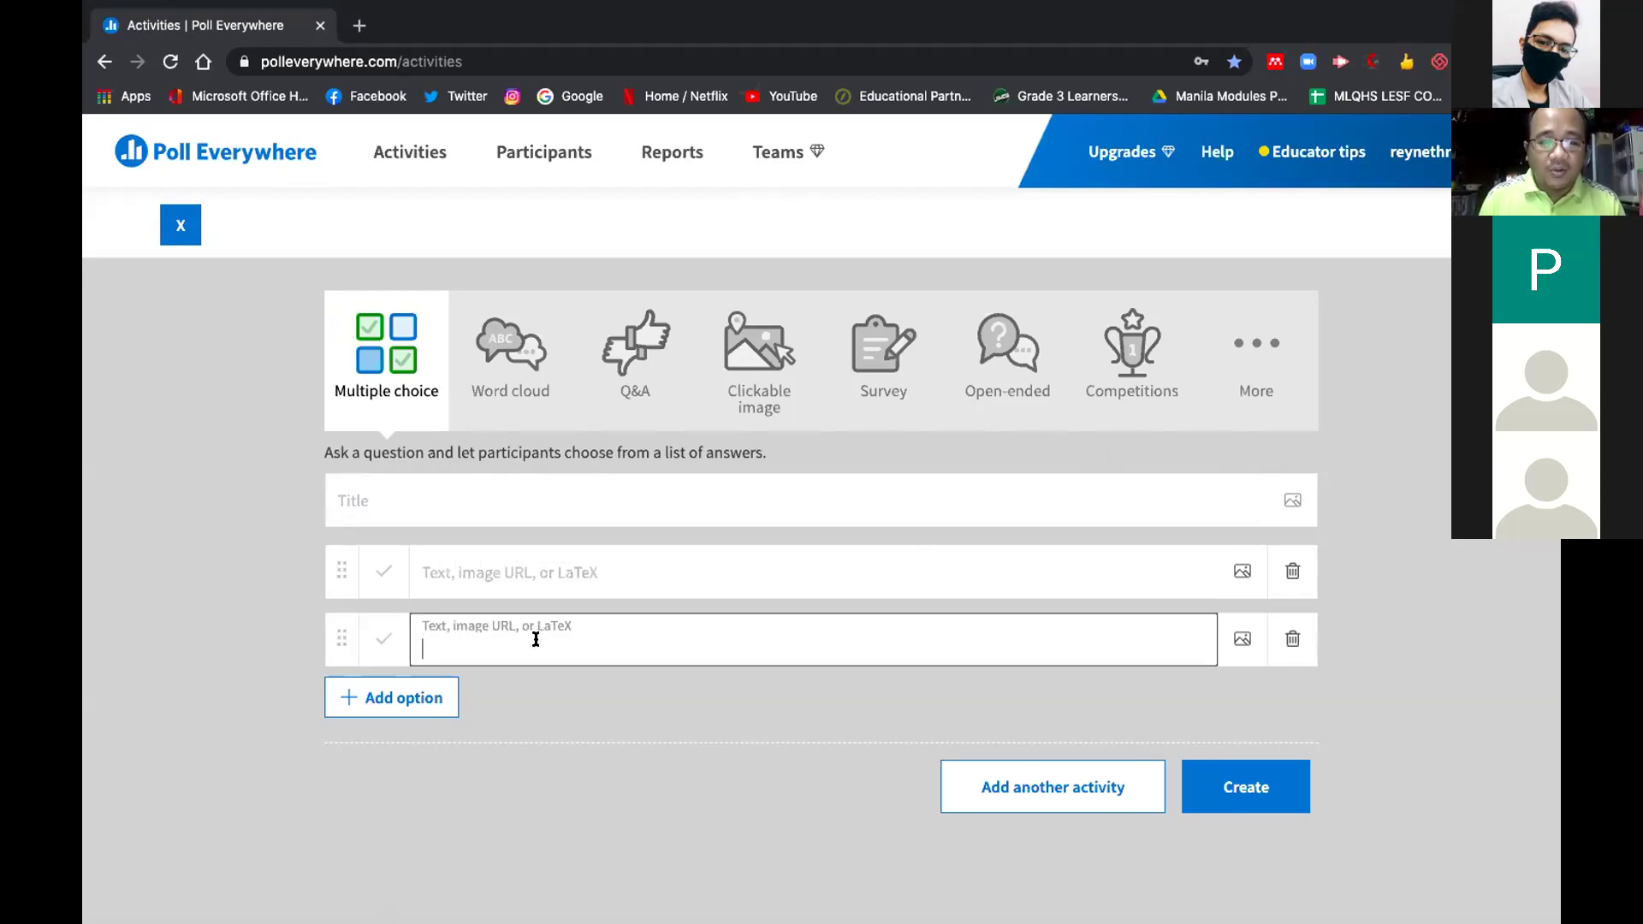
left_click(491, 507)
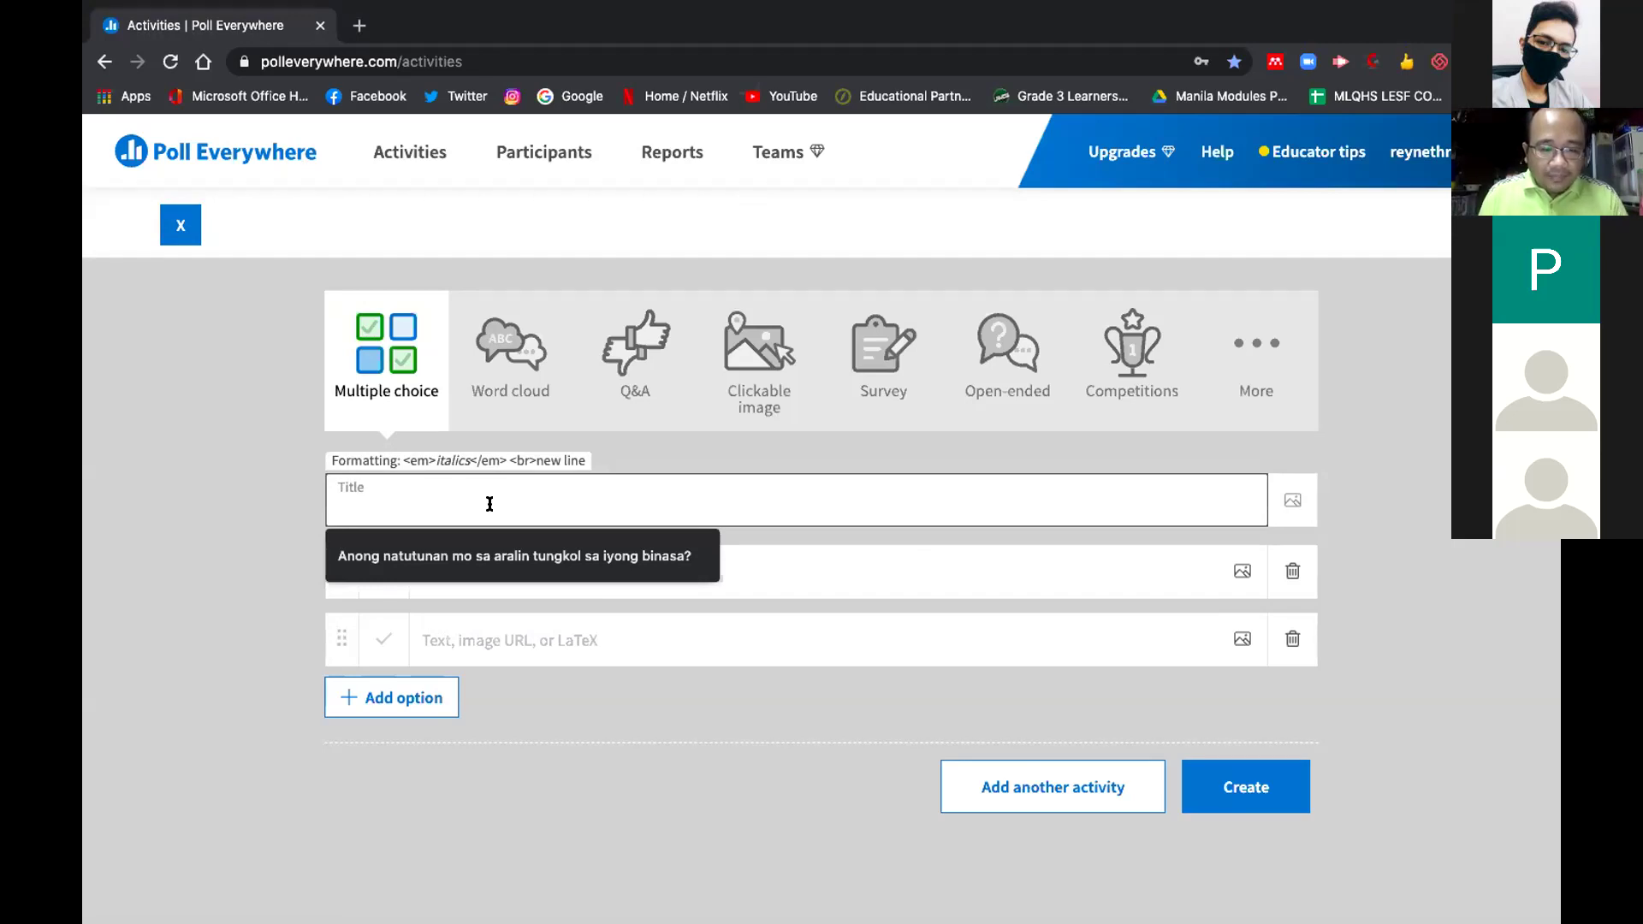
type("Nag")
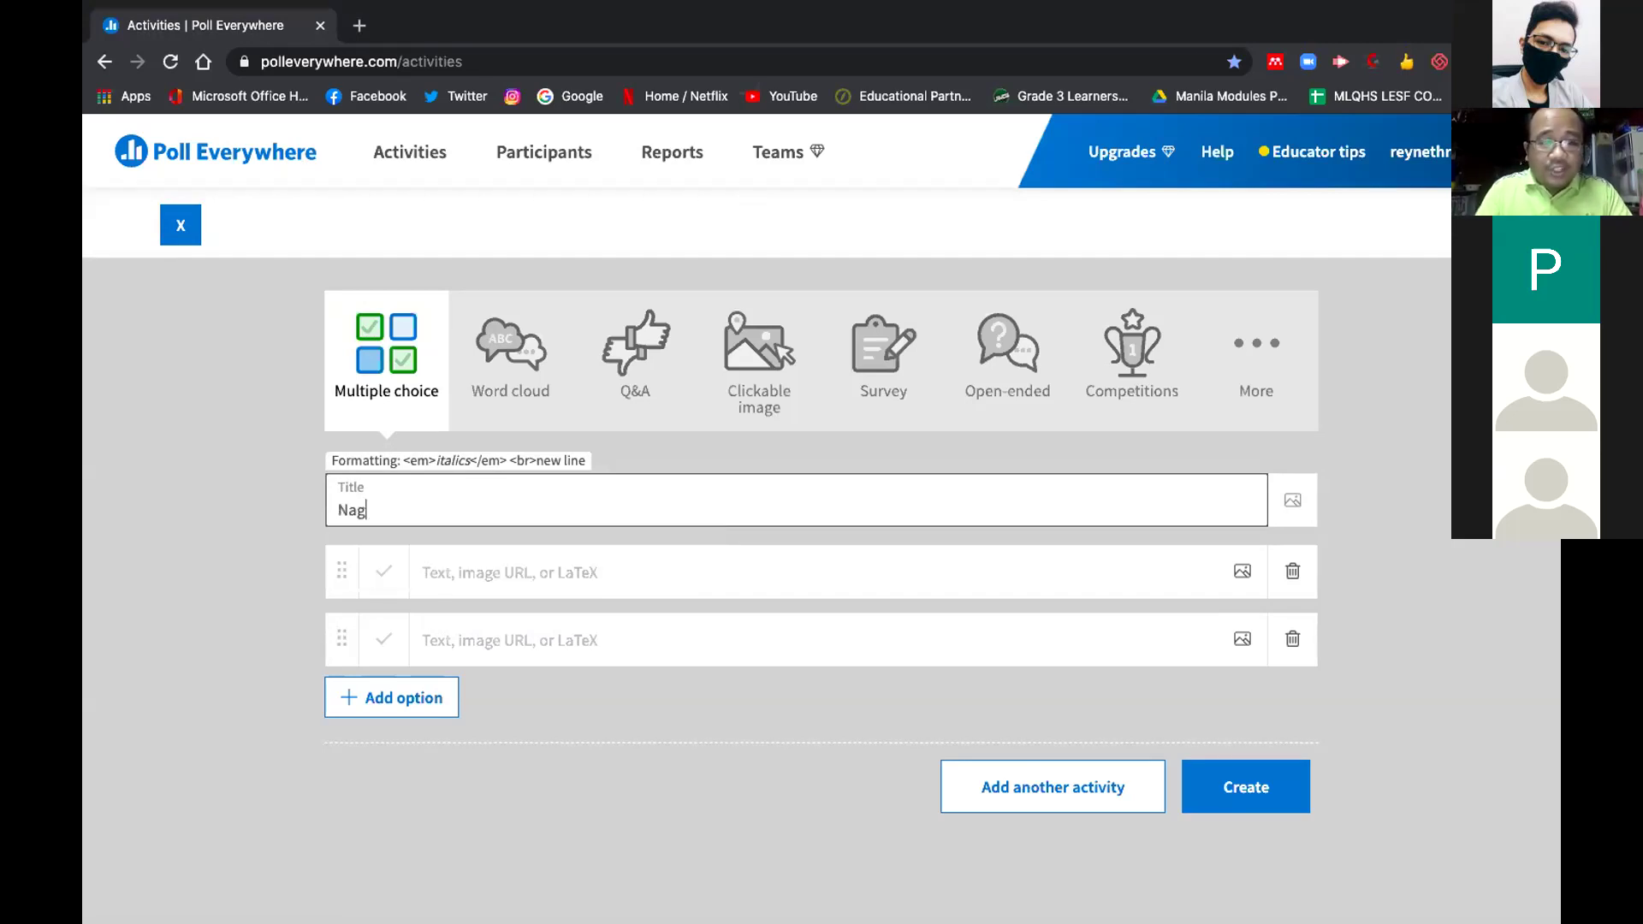
key("BackSpace")
key("BackSpace")
key("BackSpace")
key("BackSpace")
type("D")
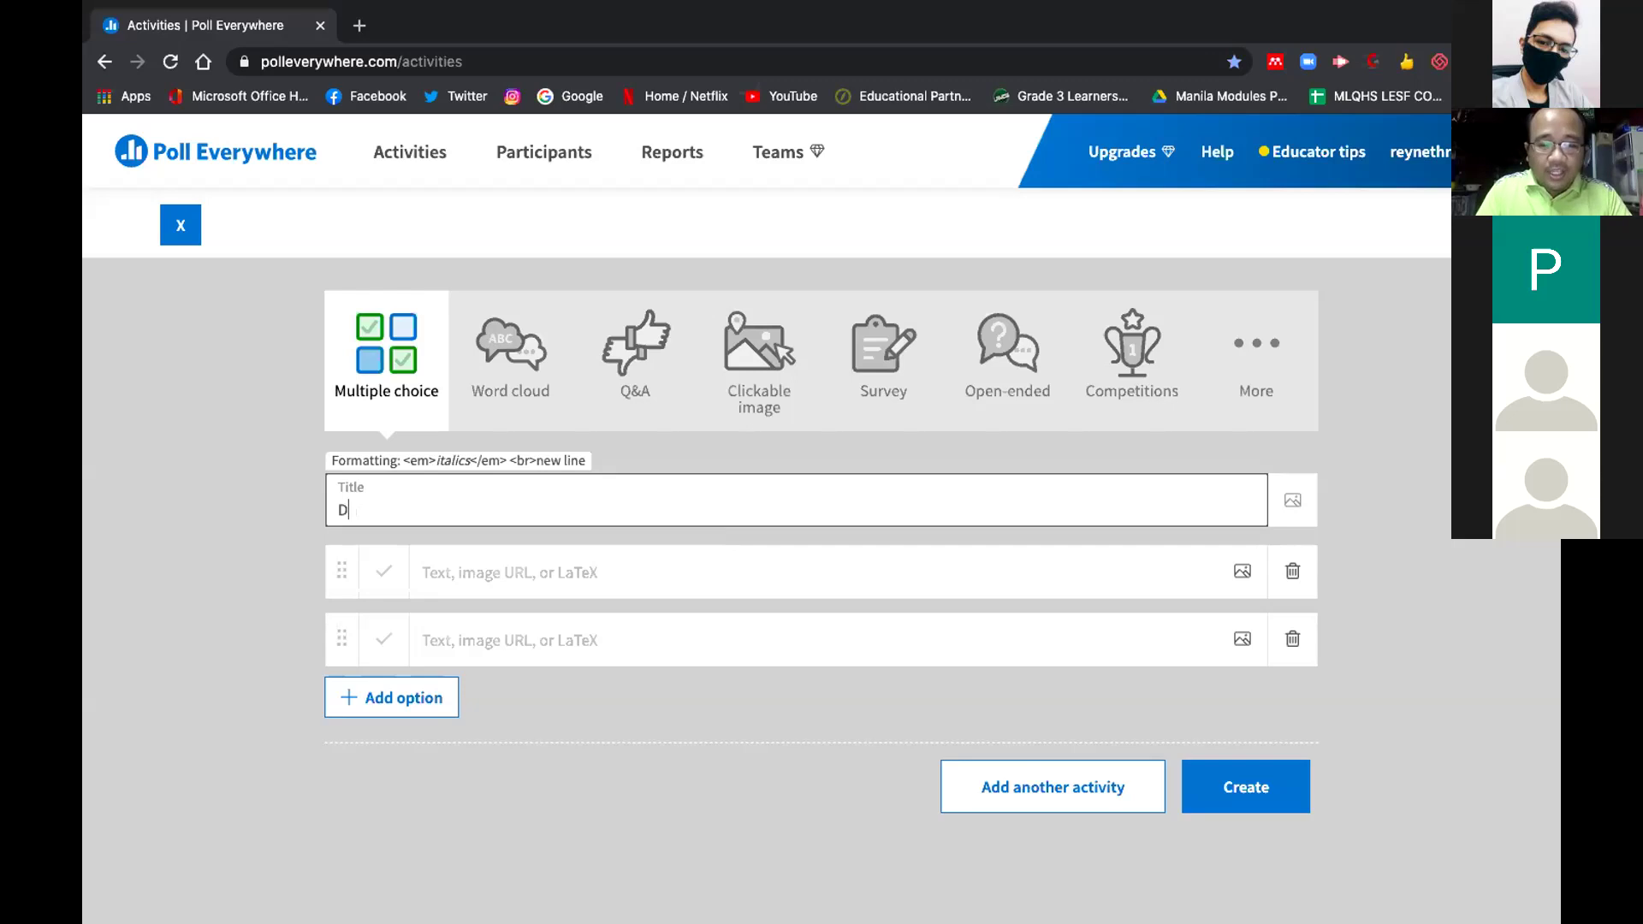
type("id you e")
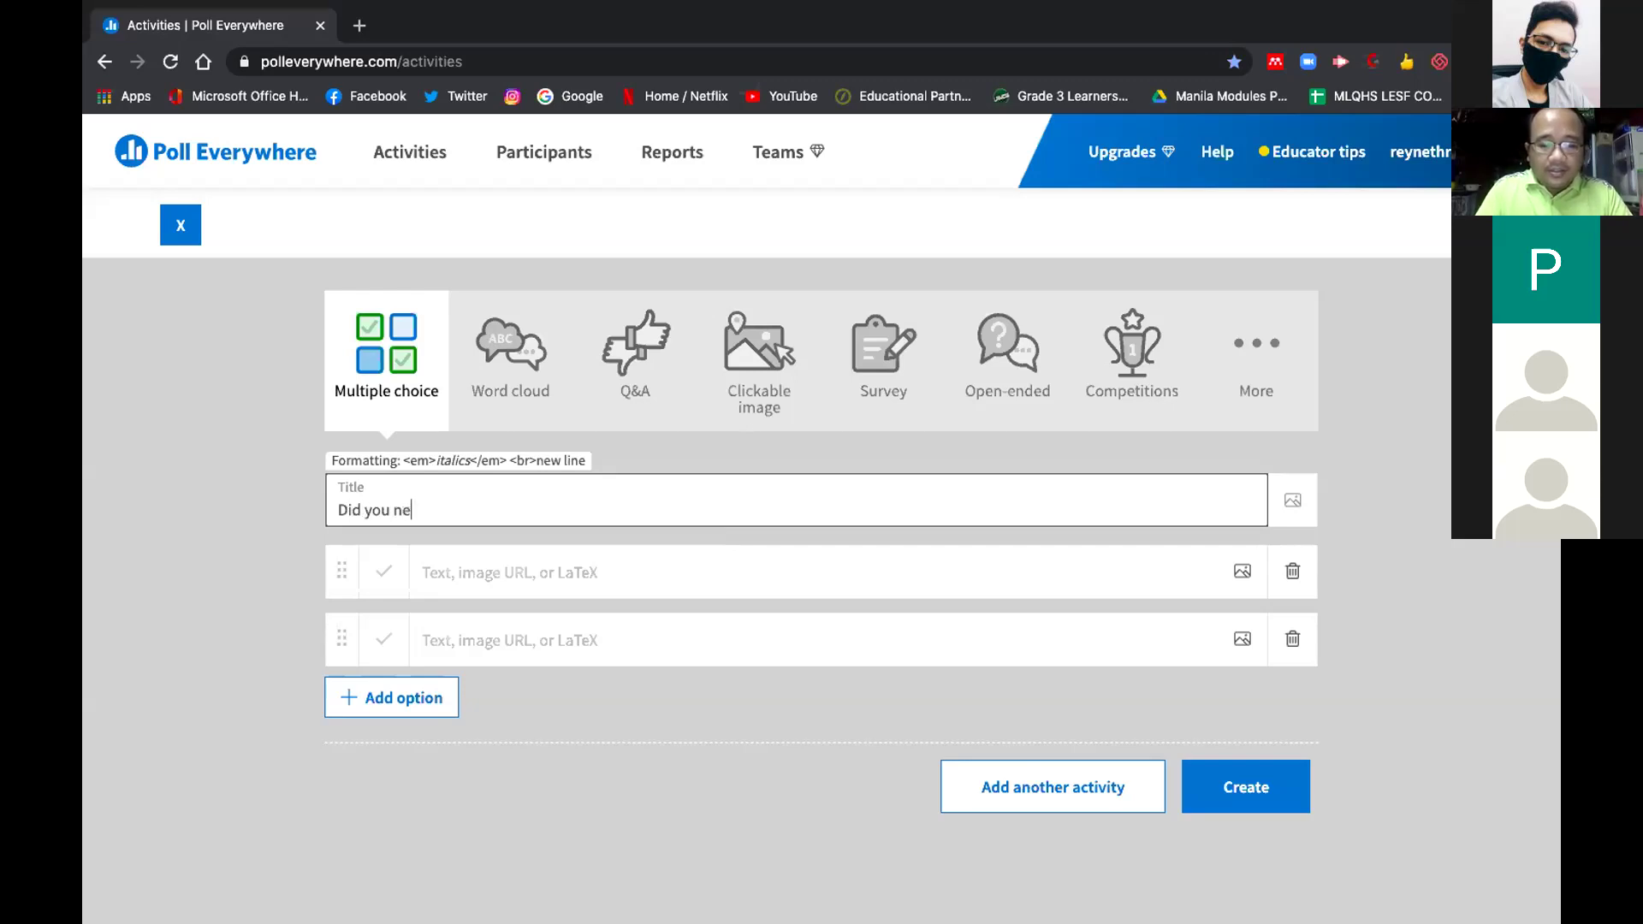
type("njoy th")
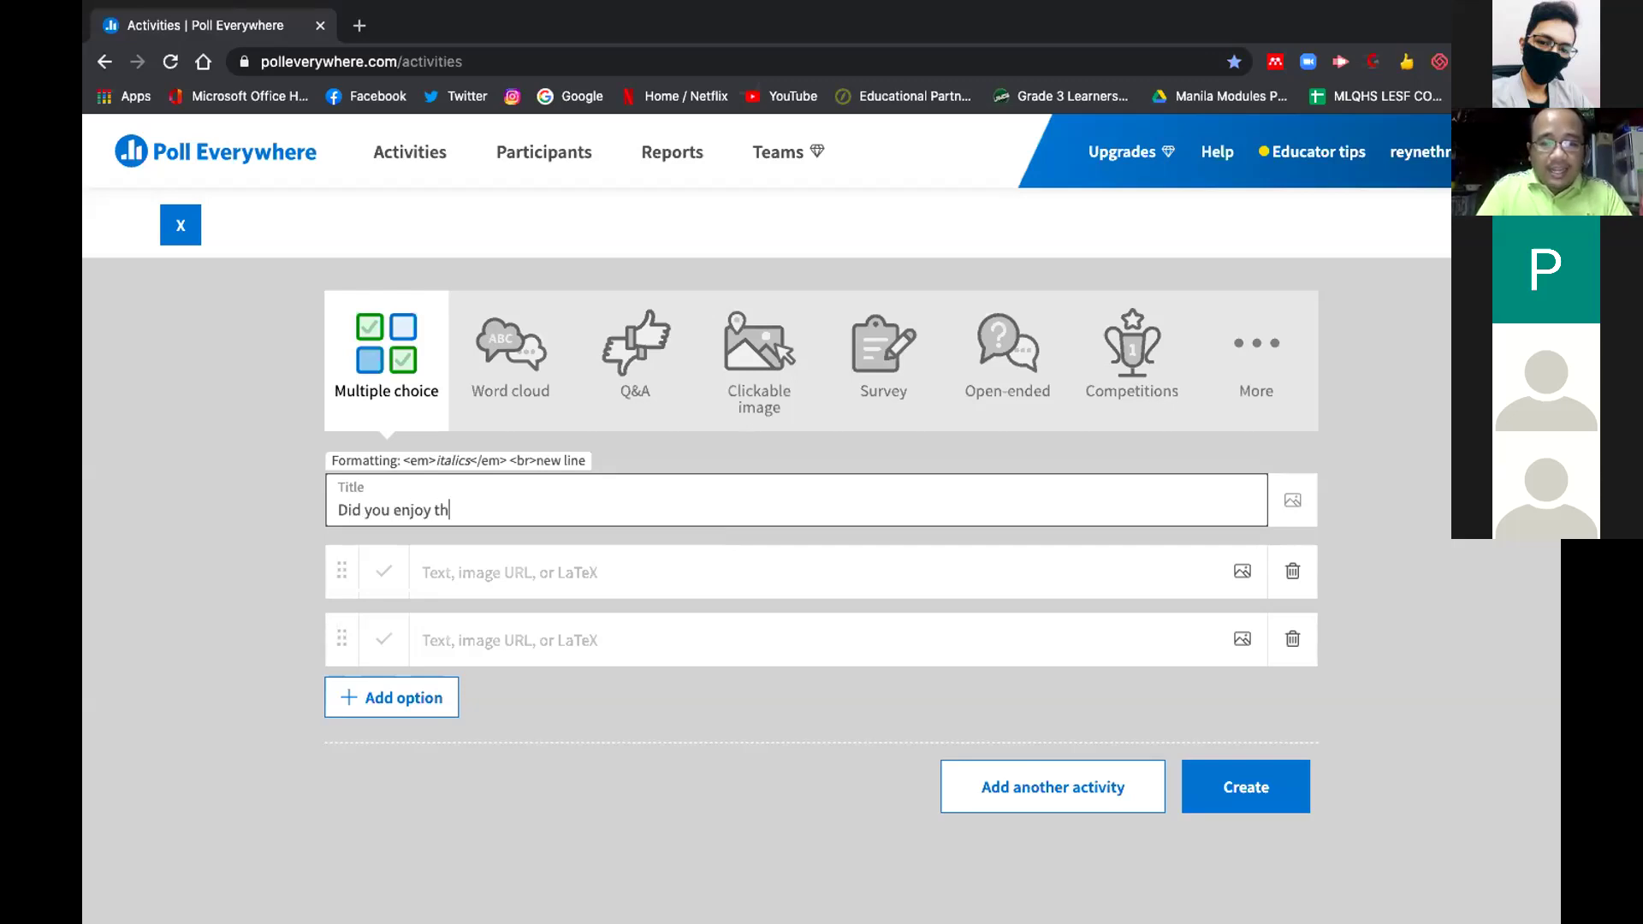
type("e lesson")
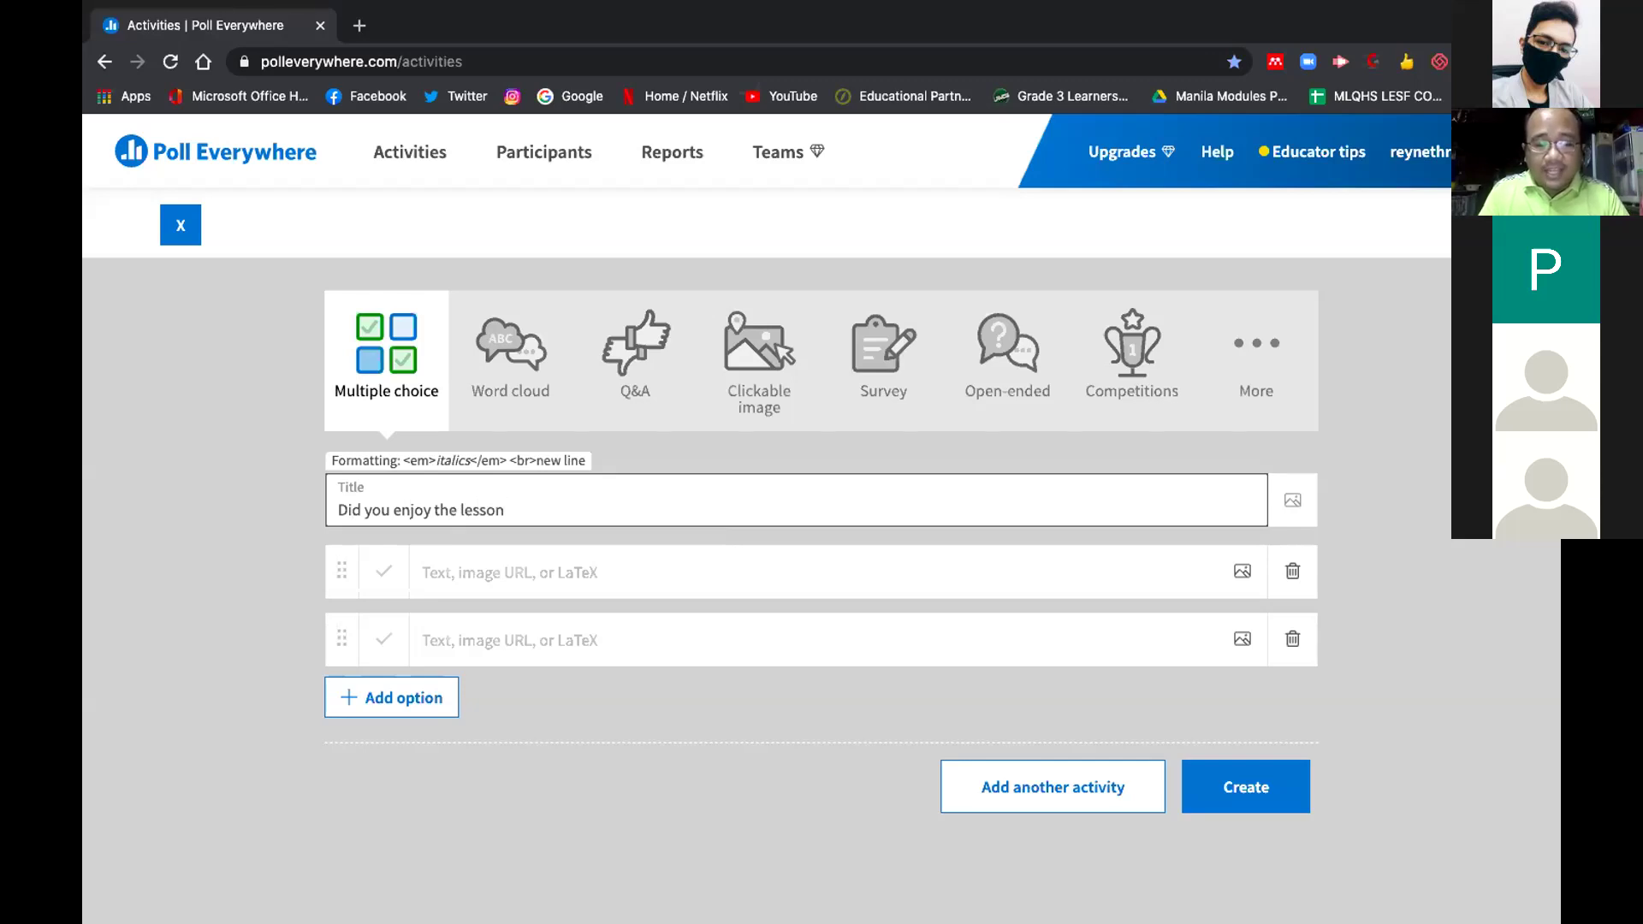
type("?")
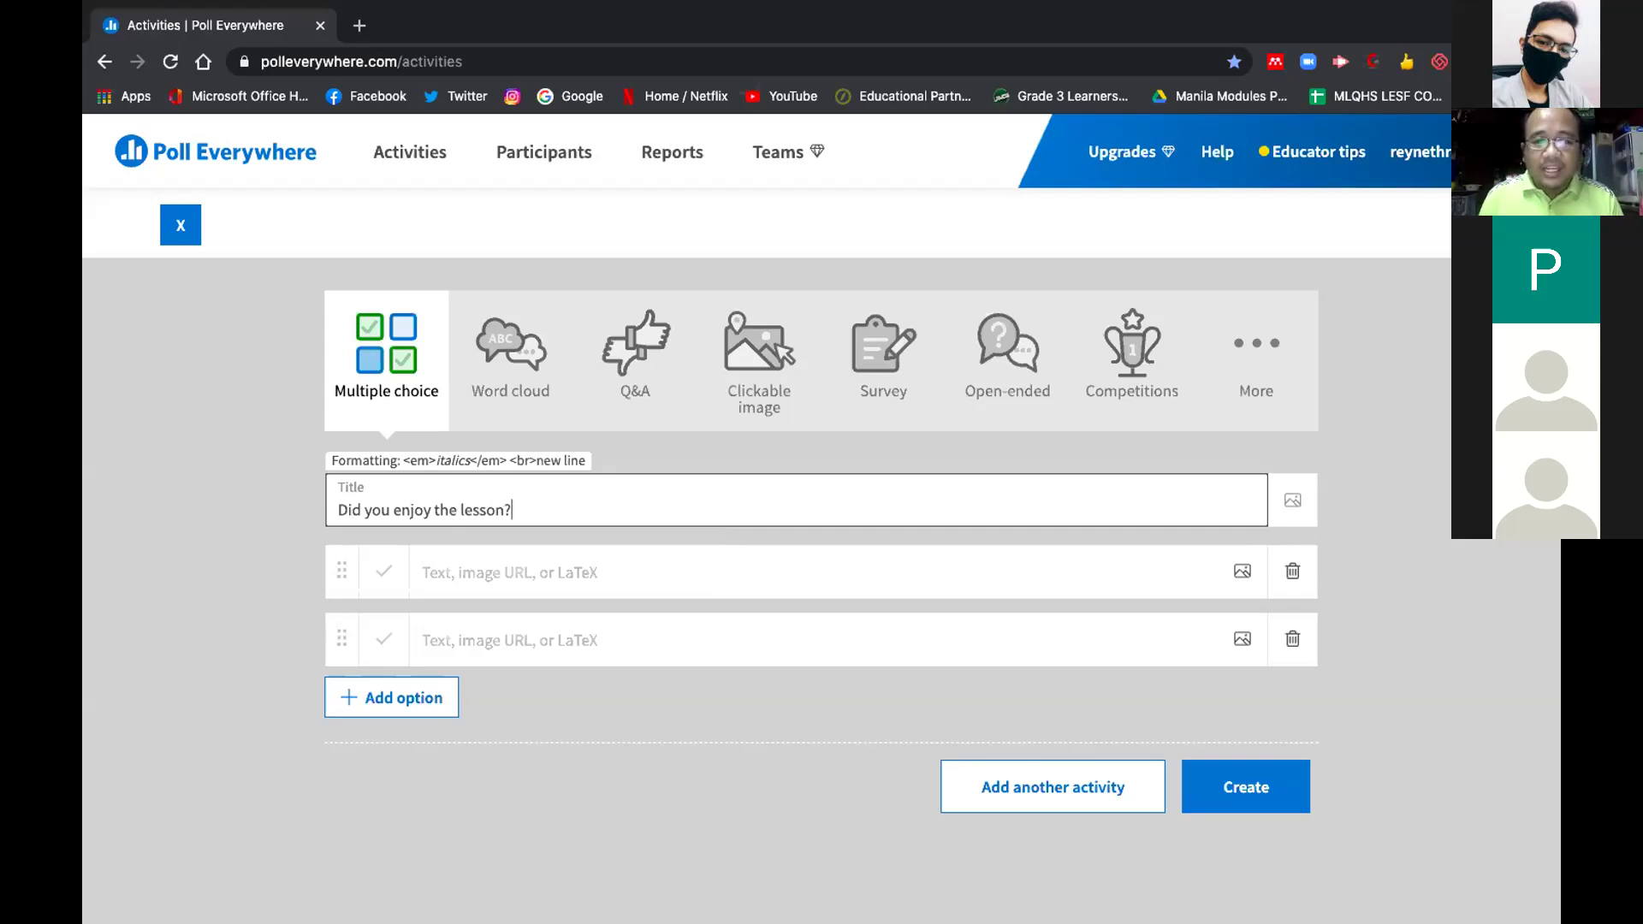
Fill in answer options Yes and No, then select the title for replacement
left_click(471, 571)
type("Yes")
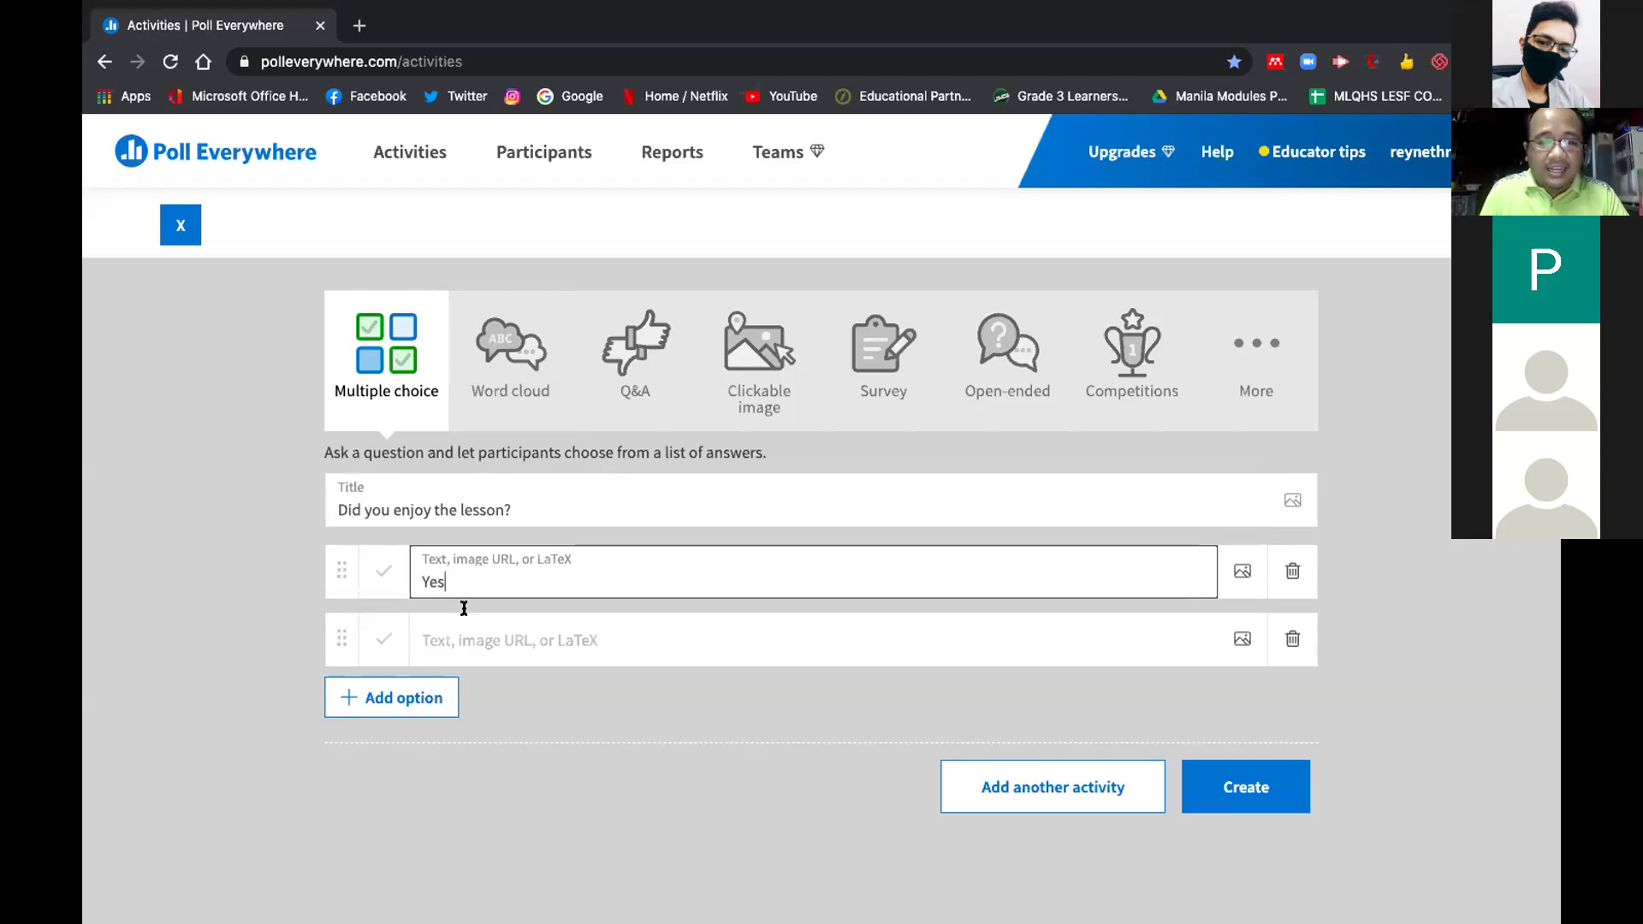
left_click(467, 639)
type("Ni")
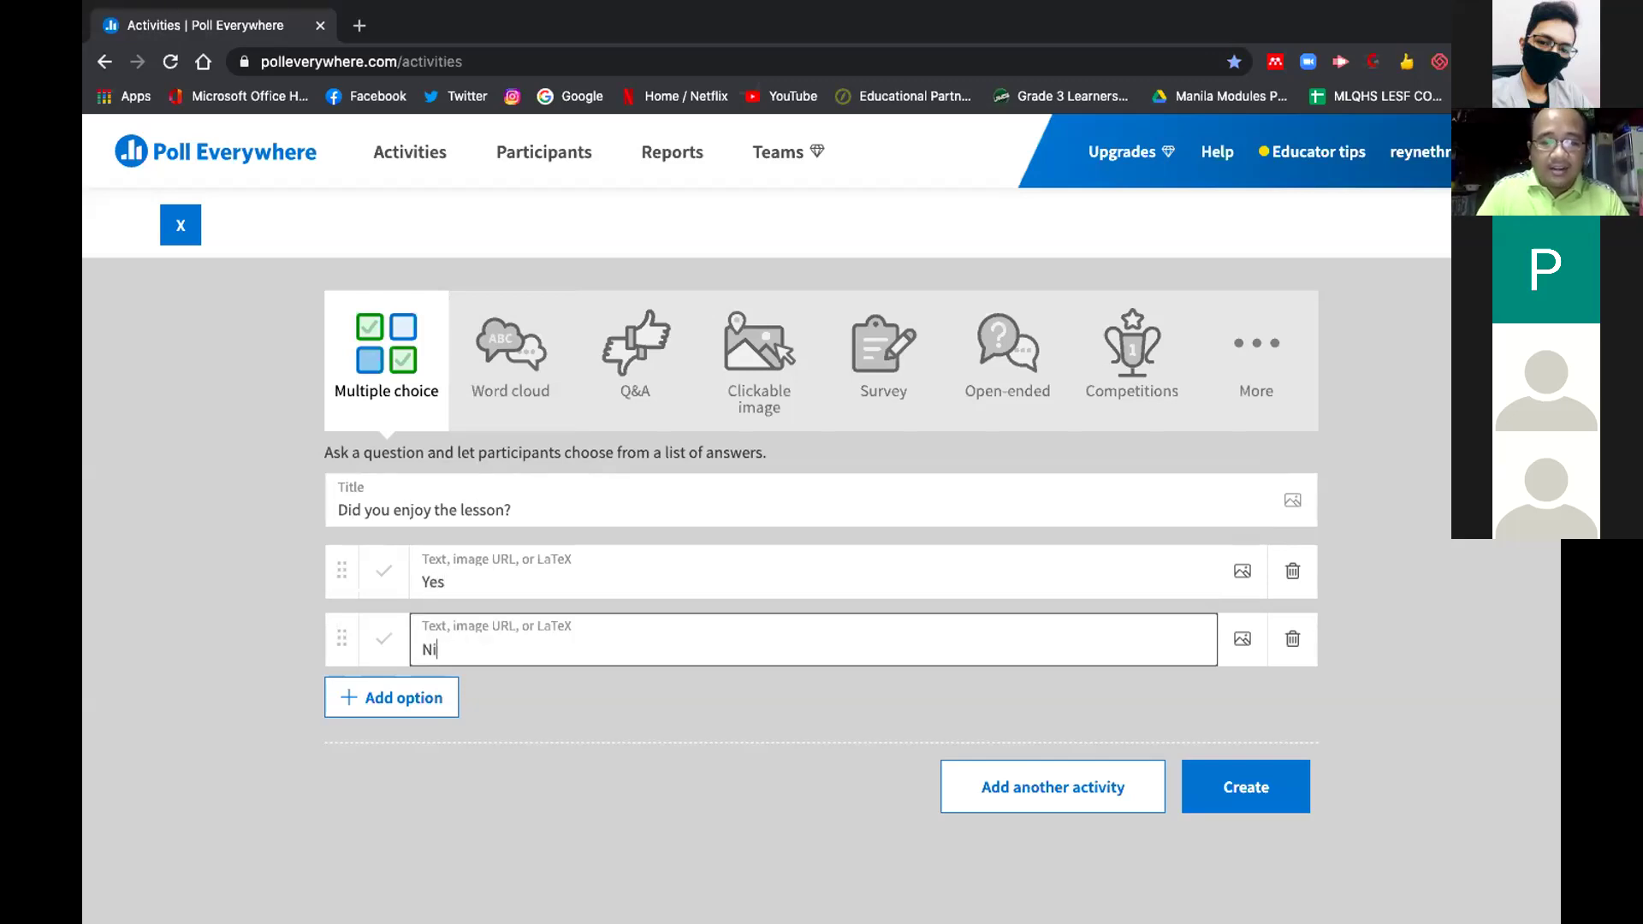
key("BackSpace")
type("o")
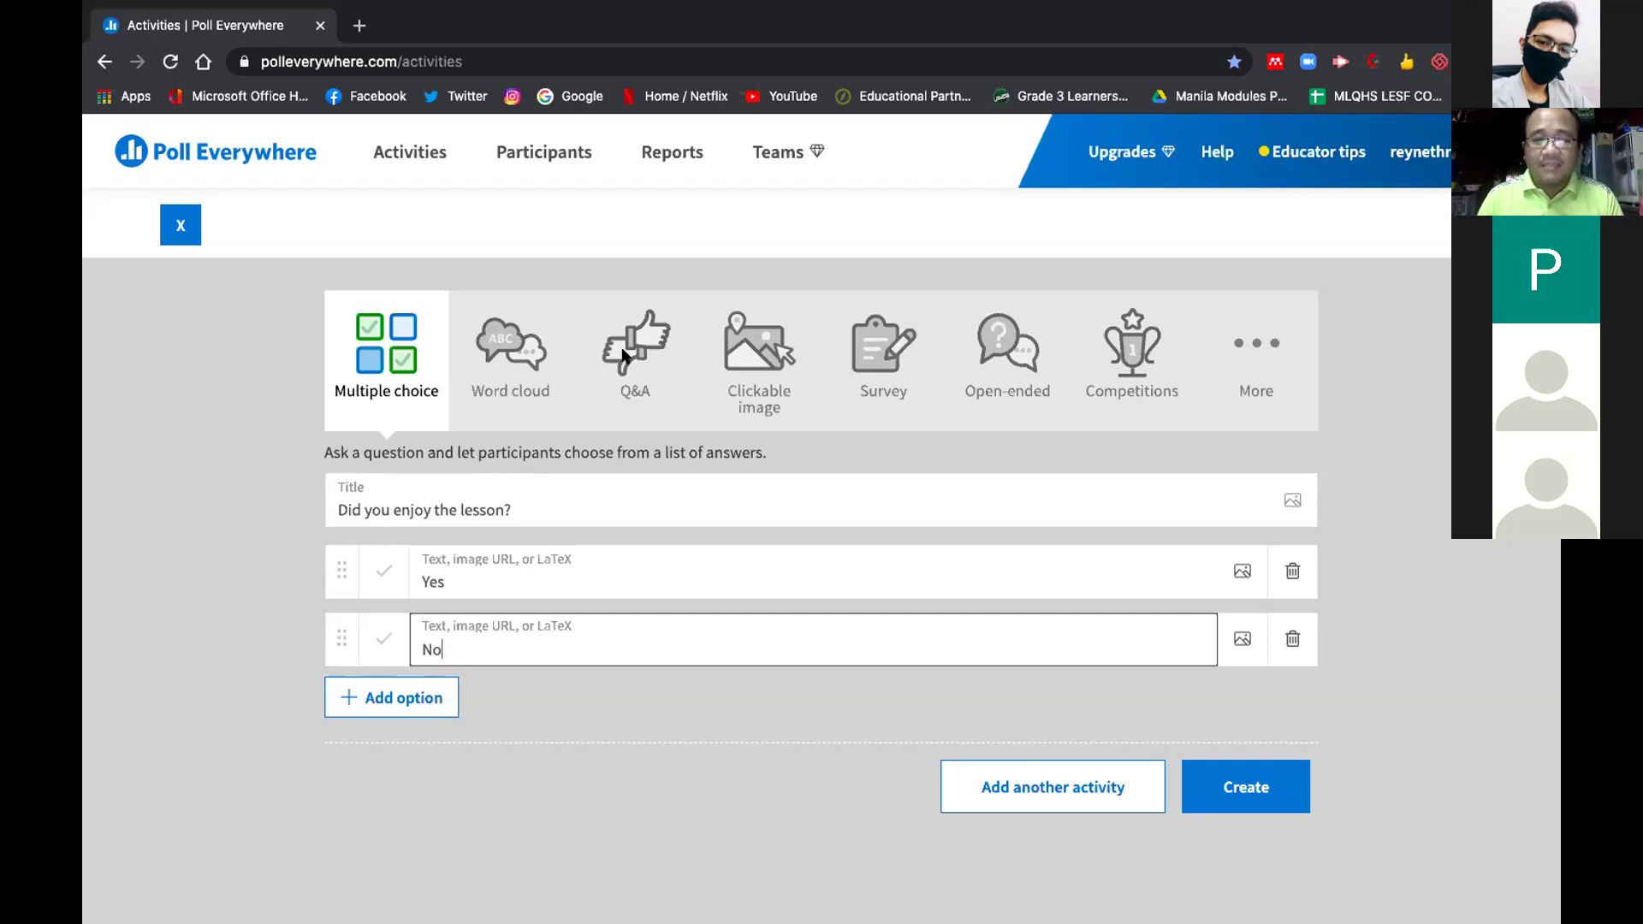
left_click_drag(539, 511, 327, 508)
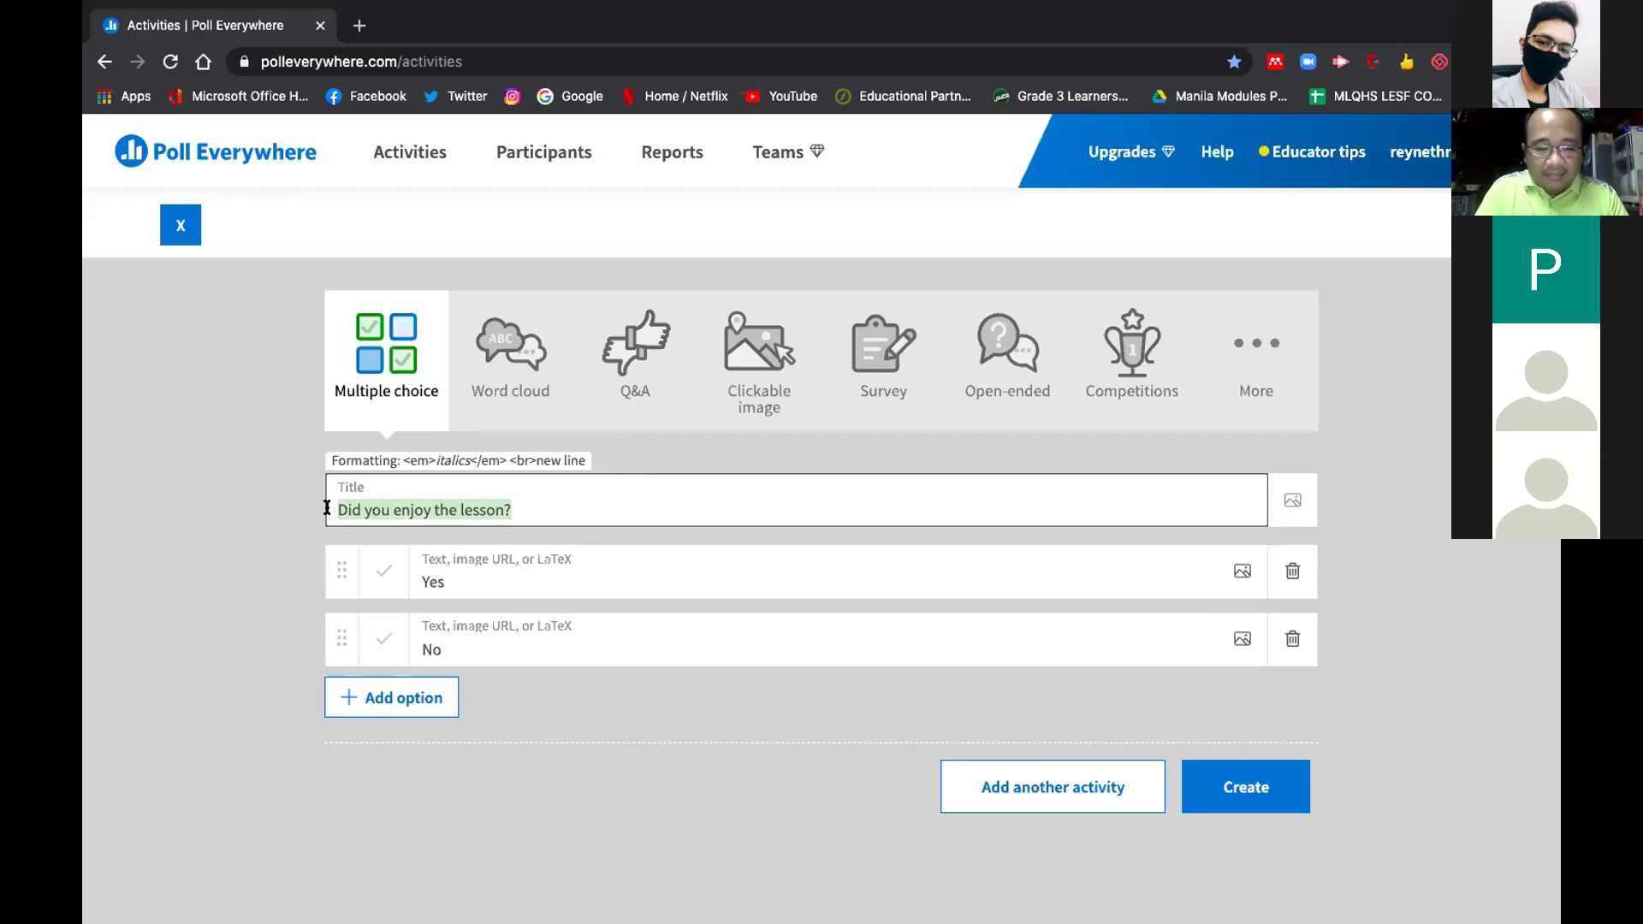
Retitle the activity 'What can you say about this webinar?' and make it a Word cloud
type("How")
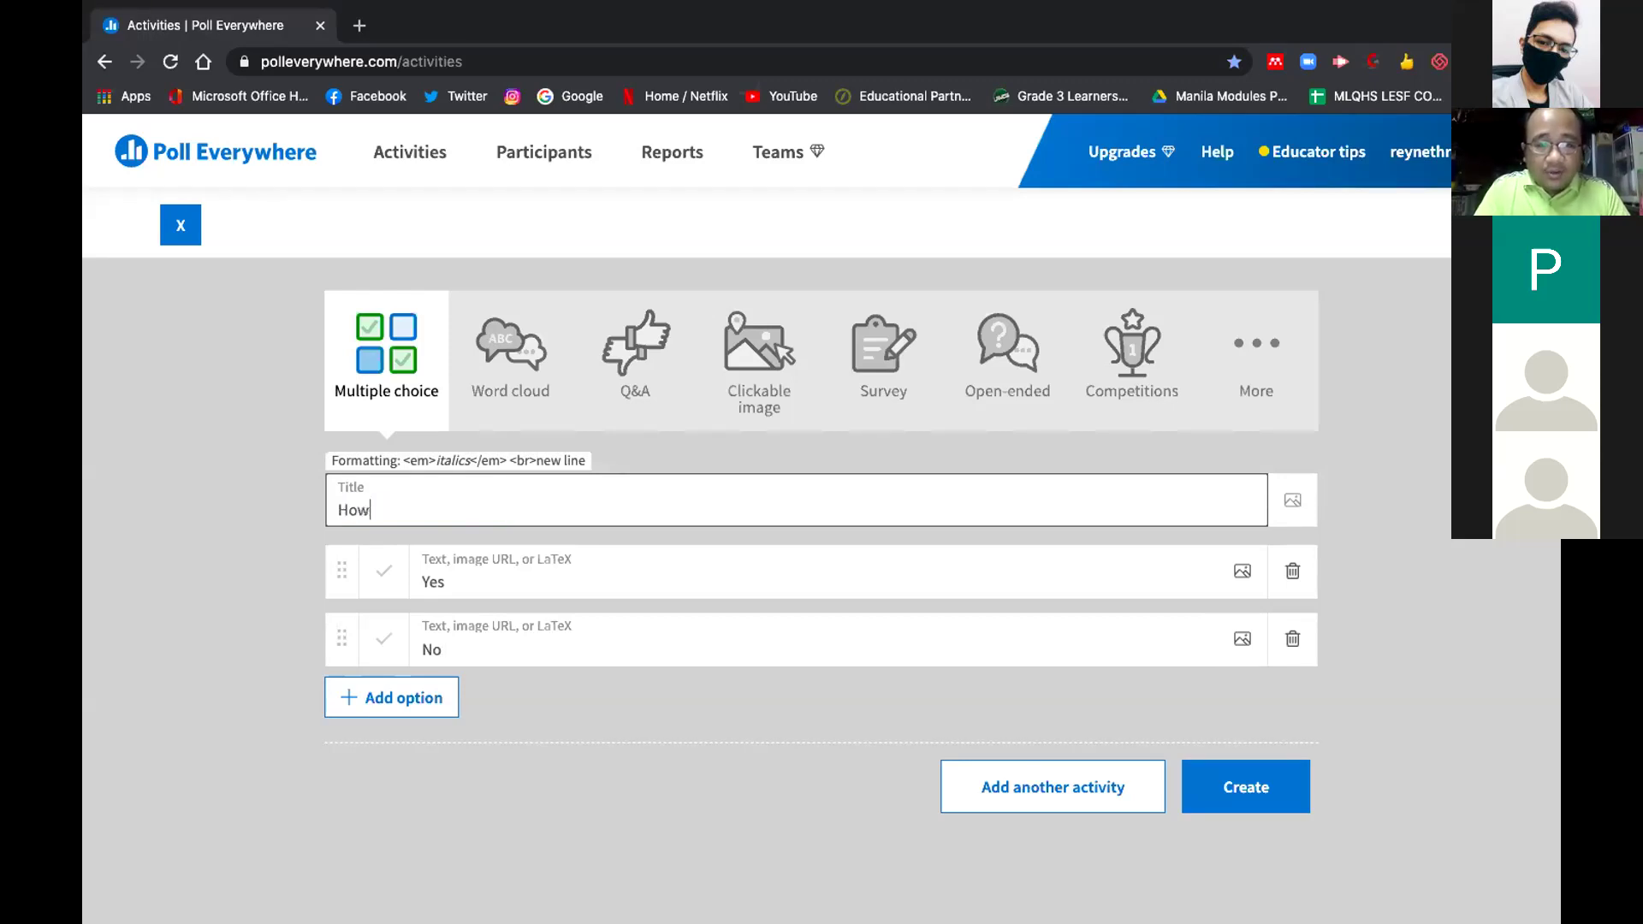
type(" do you feel ao")
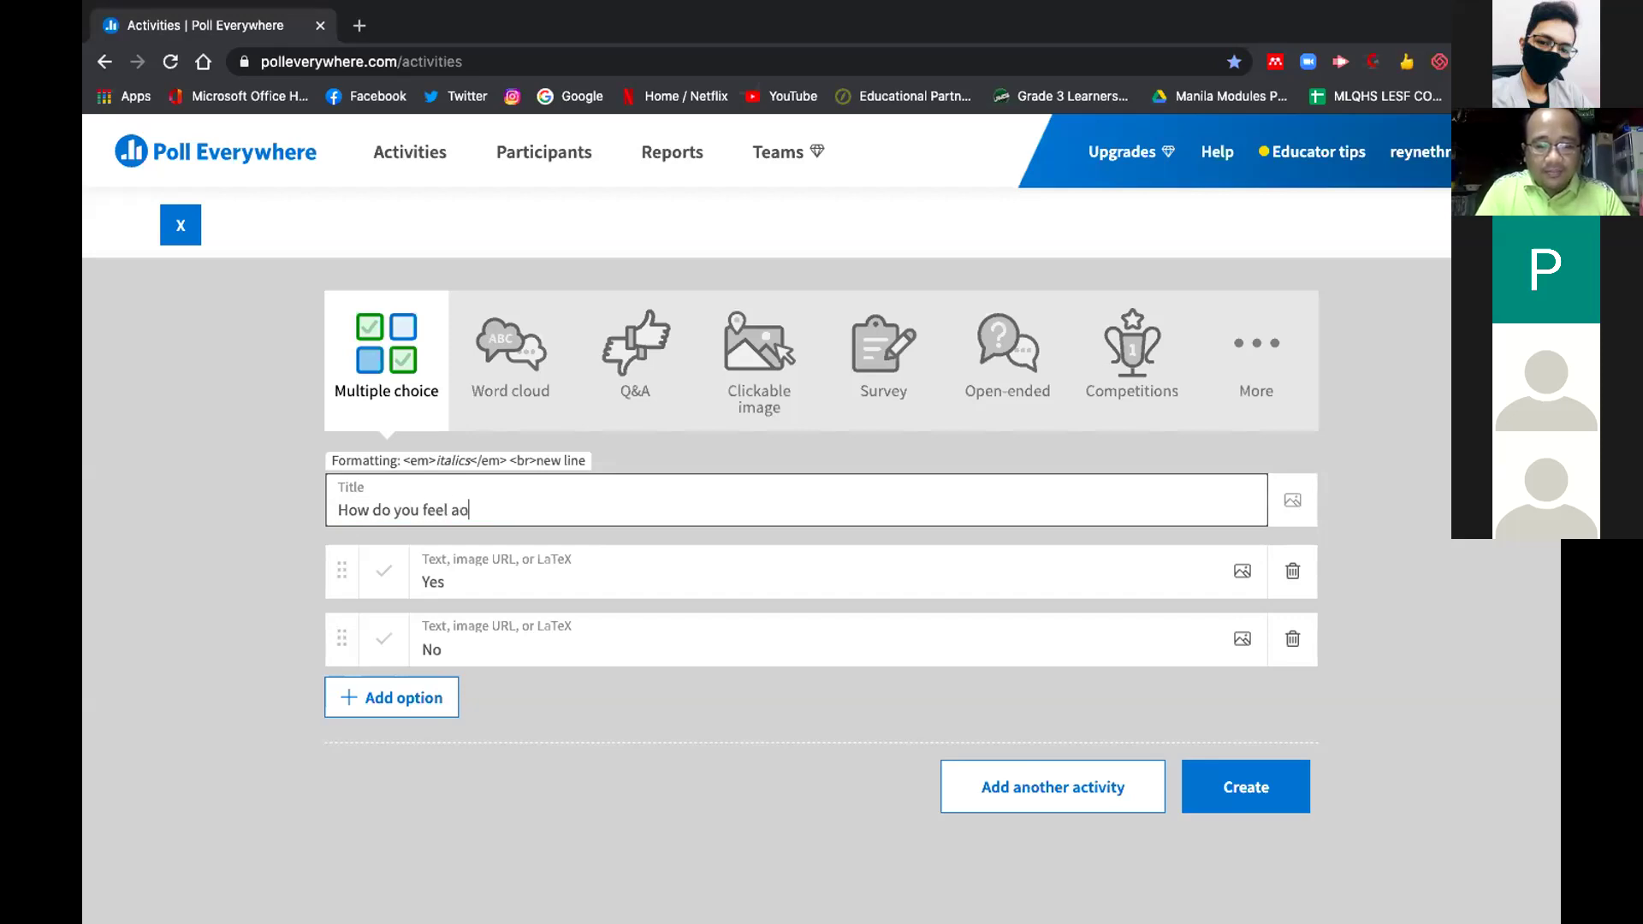
key("BackSpace")
key("BackSpace")
key("BackSpace")
key("BackSpace")
key("BackSpace")
key("BackSpace")
key("BackSpace")
key("BackSpace")
key("BackSpace")
key("BackSpace")
key("BackSpace")
key("BackSpace")
key("BackSpace")
key("BackSpace")
key("BackSpace")
key("BackSpace")
key("BackSpace")
key("BackSpace")
type("What can you say about thi")
key("BackSpace")
key("BackSpace")
type("this")
key("BackSpace")
key("BackSpace")
key("BackSpace")
key("BackSpace")
type("his webinar?")
left_click(507, 379)
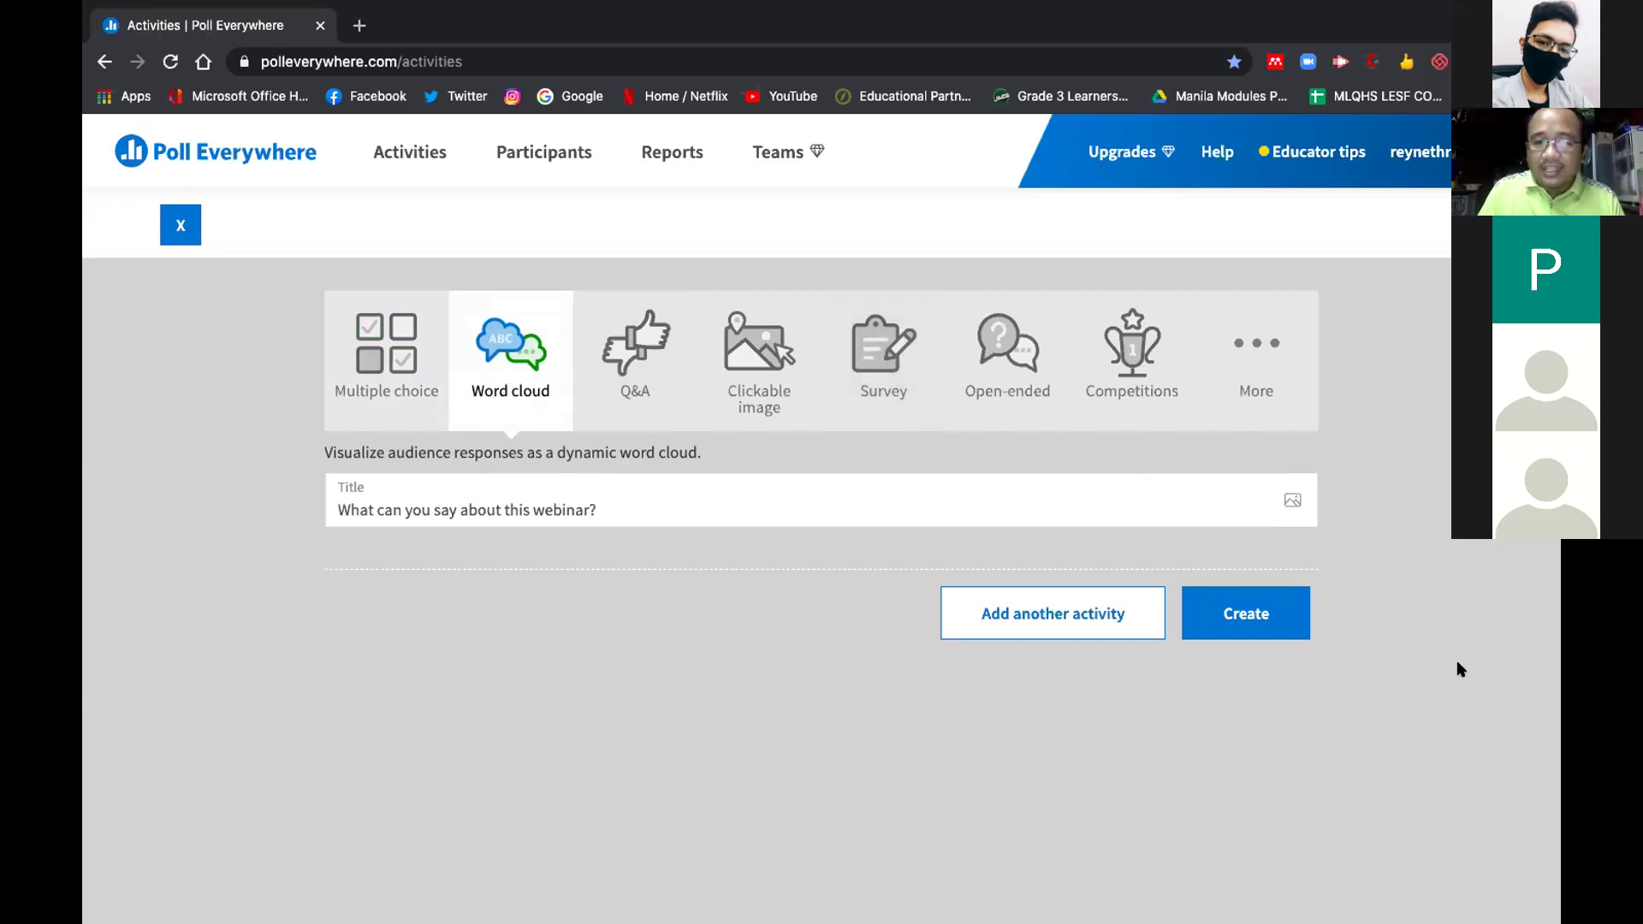
Create the word cloud and turn off text-message responses, leaving website only
left_click(1255, 612)
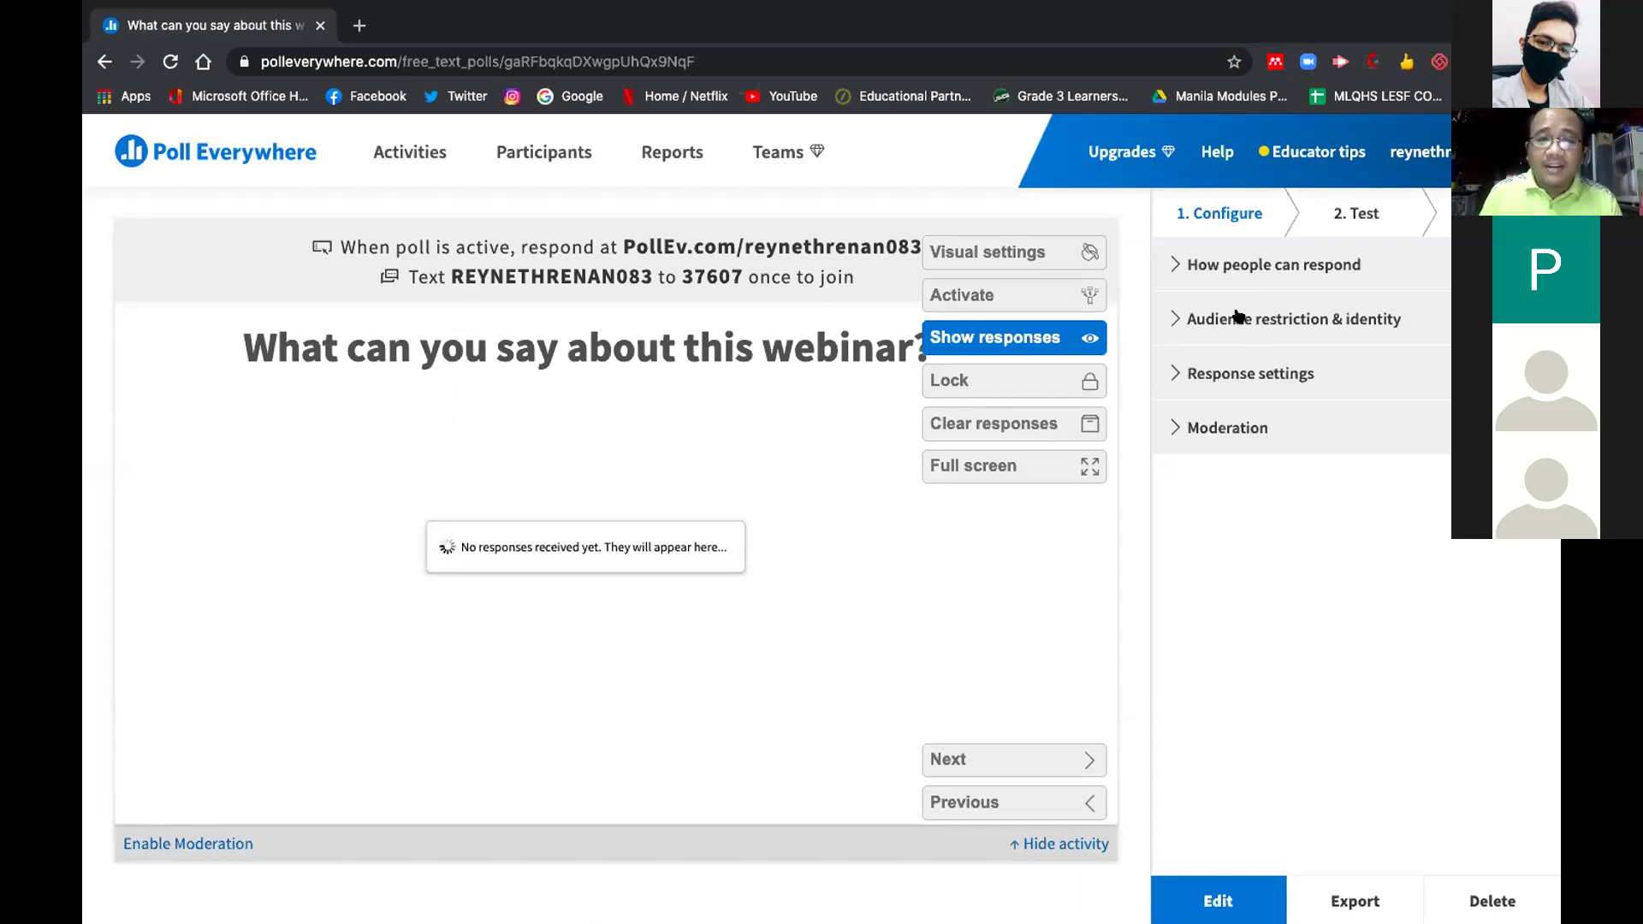
left_click(1245, 265)
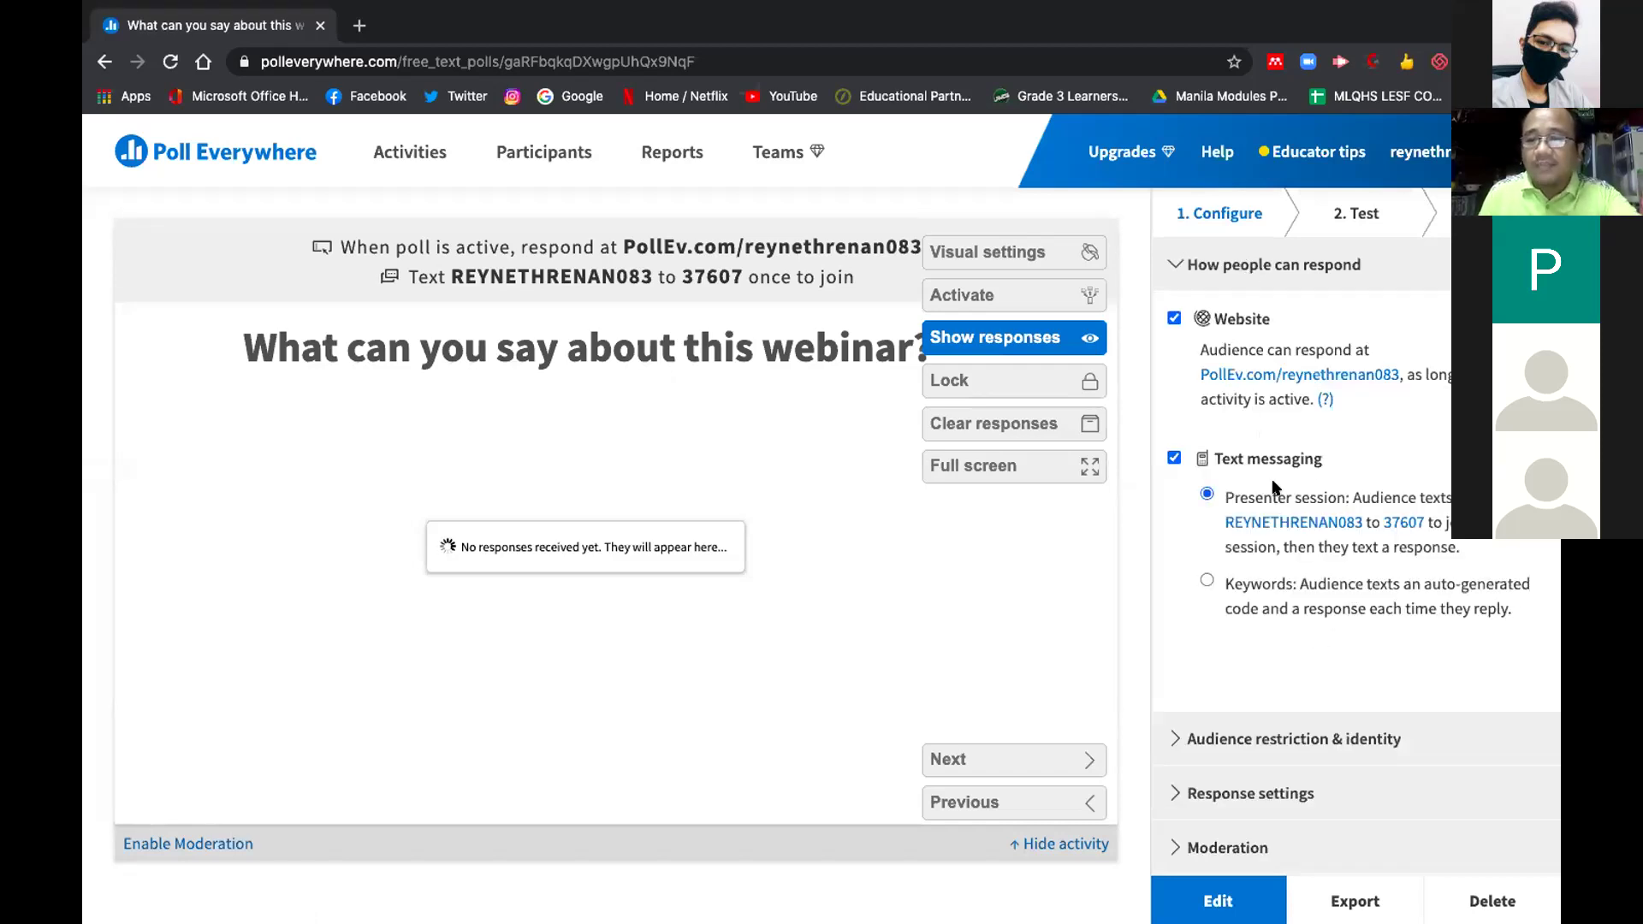
left_click(1173, 460)
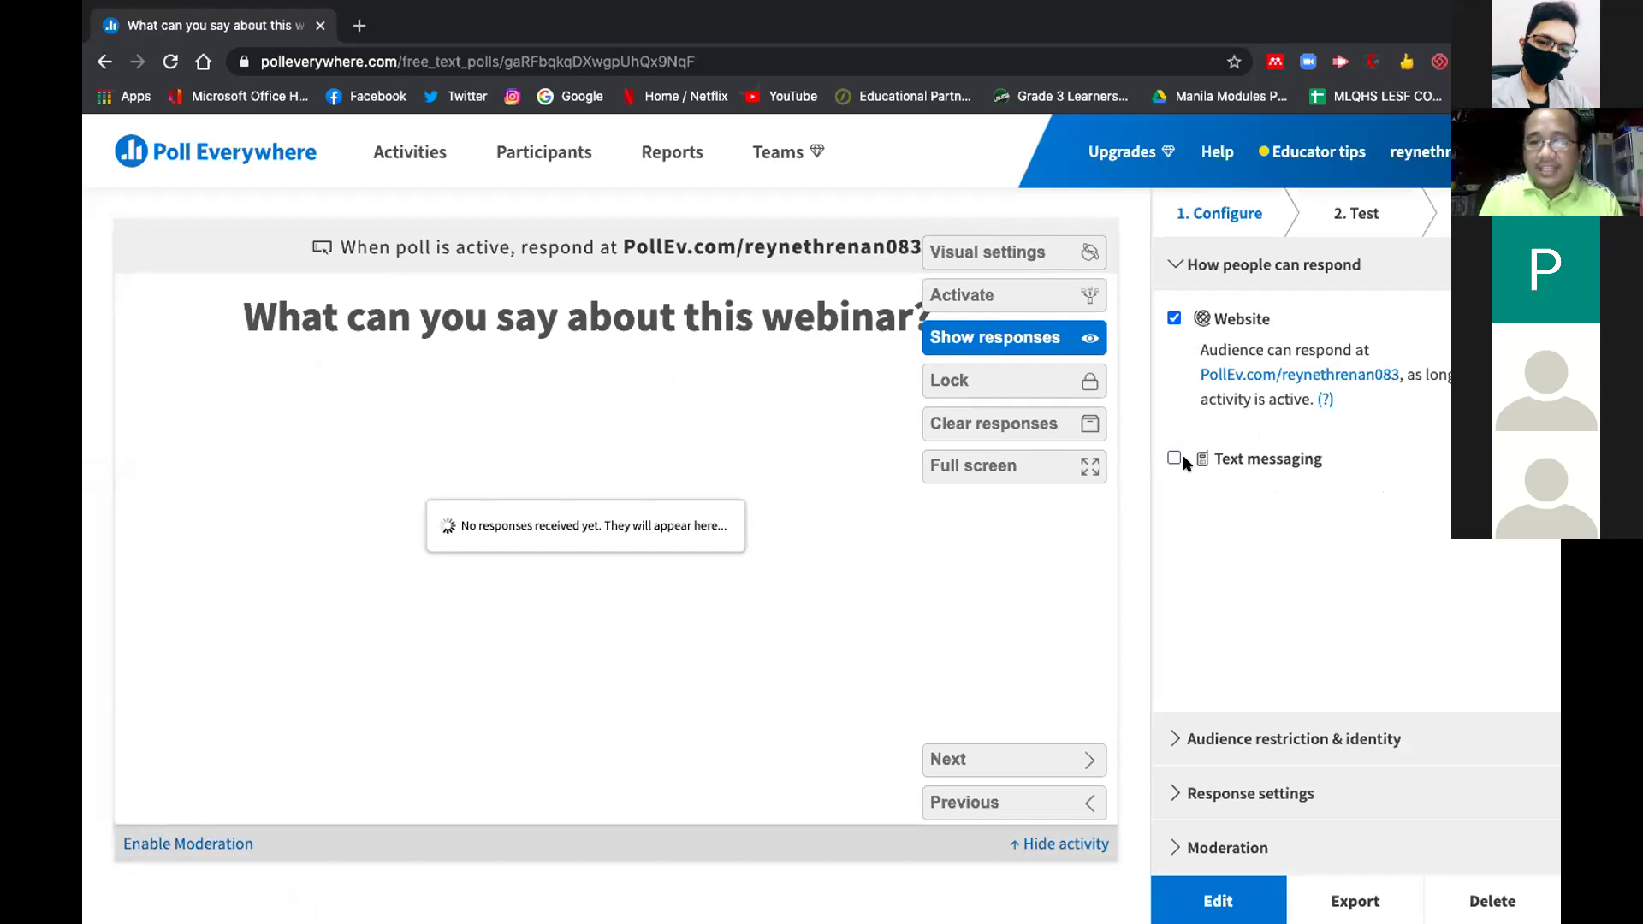
Present the word cloud full screen from the Test options
left_click(1352, 213)
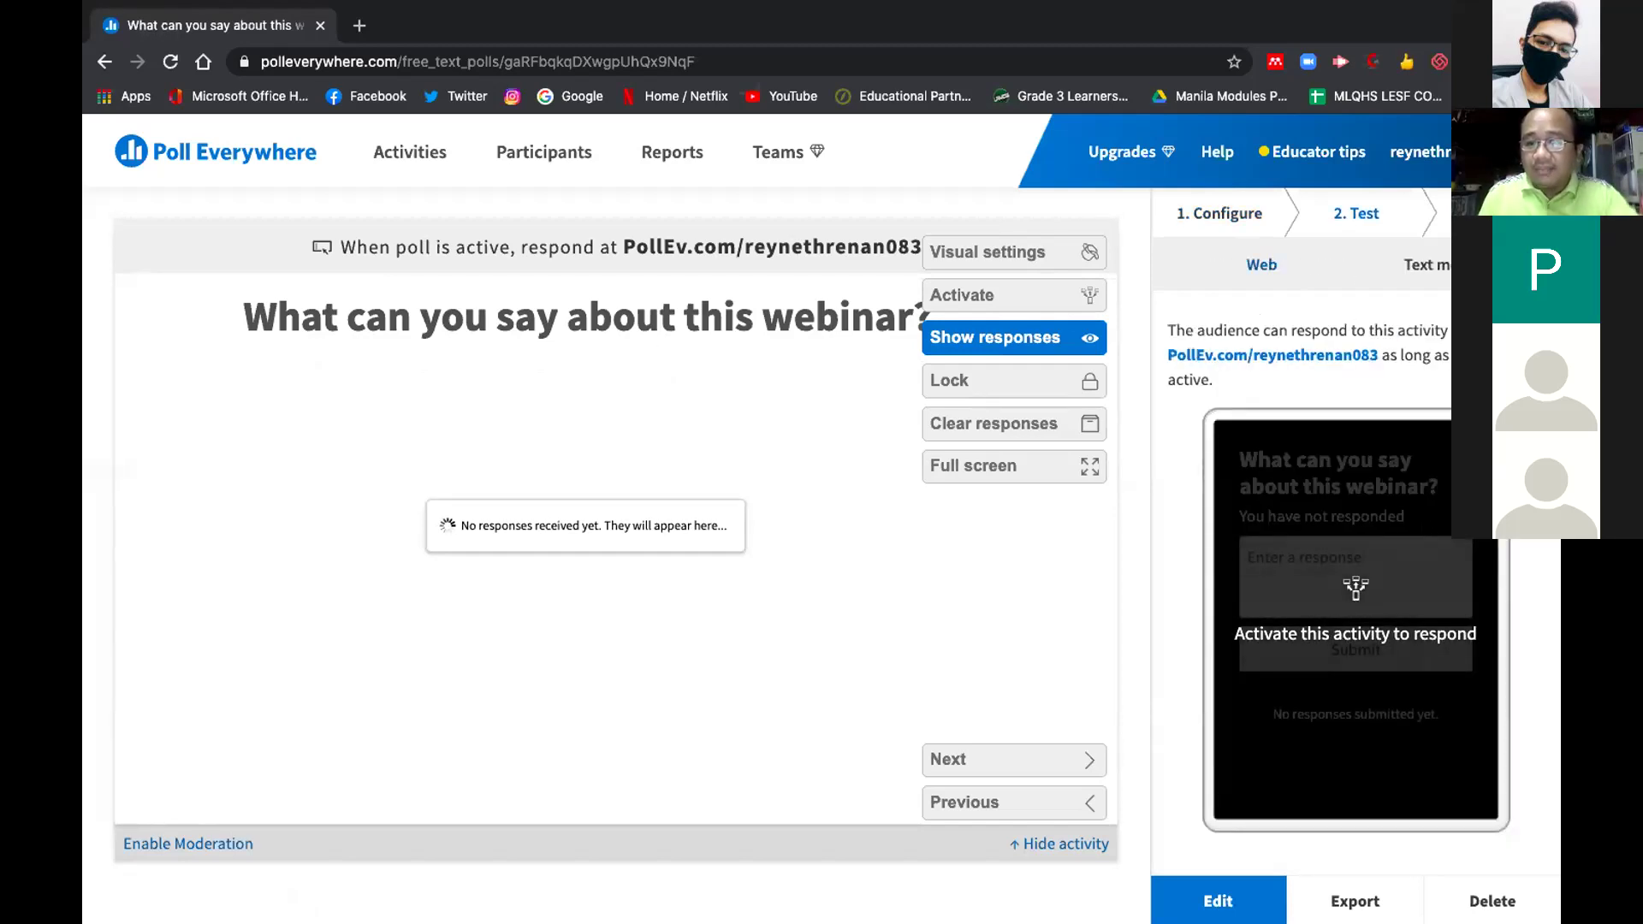
left_click(1506, 213)
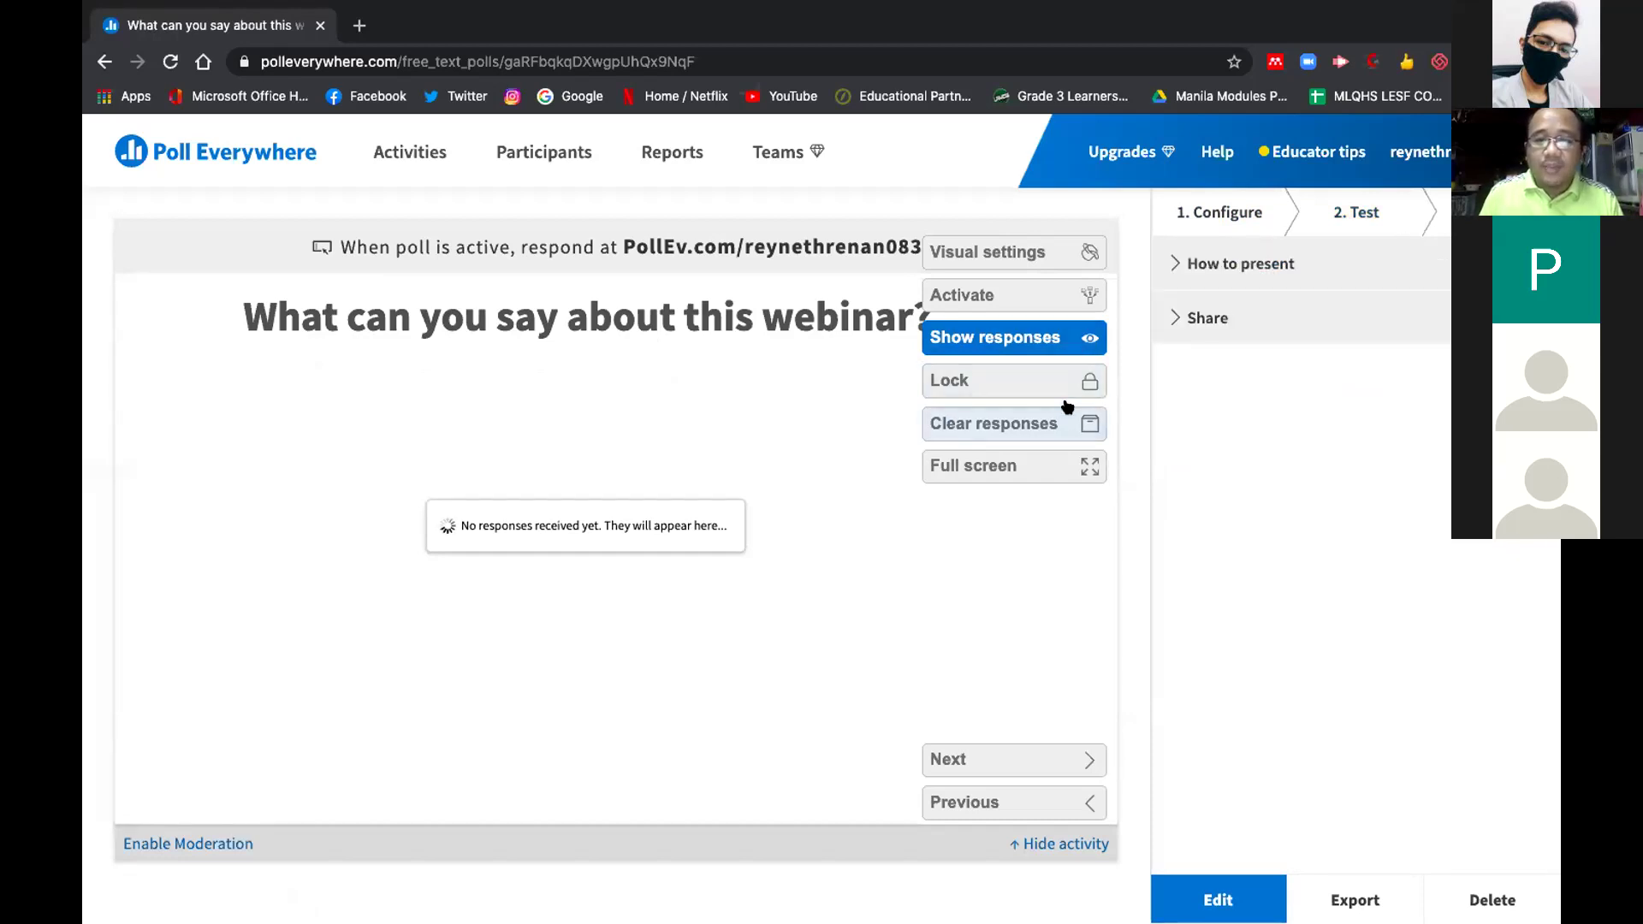
left_click(1038, 468)
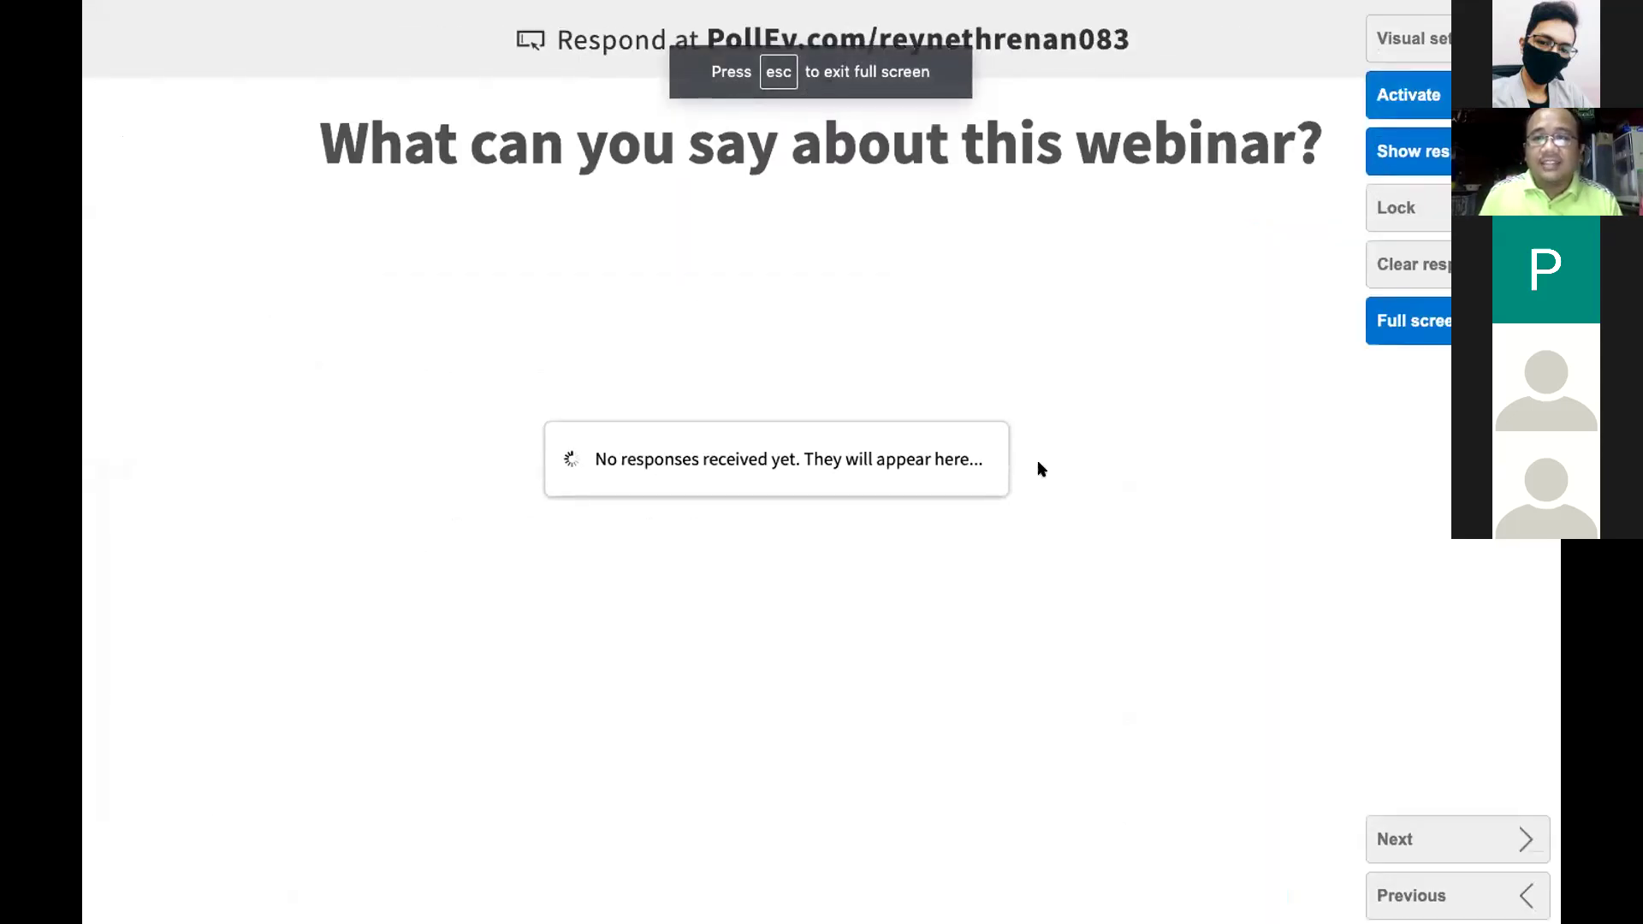
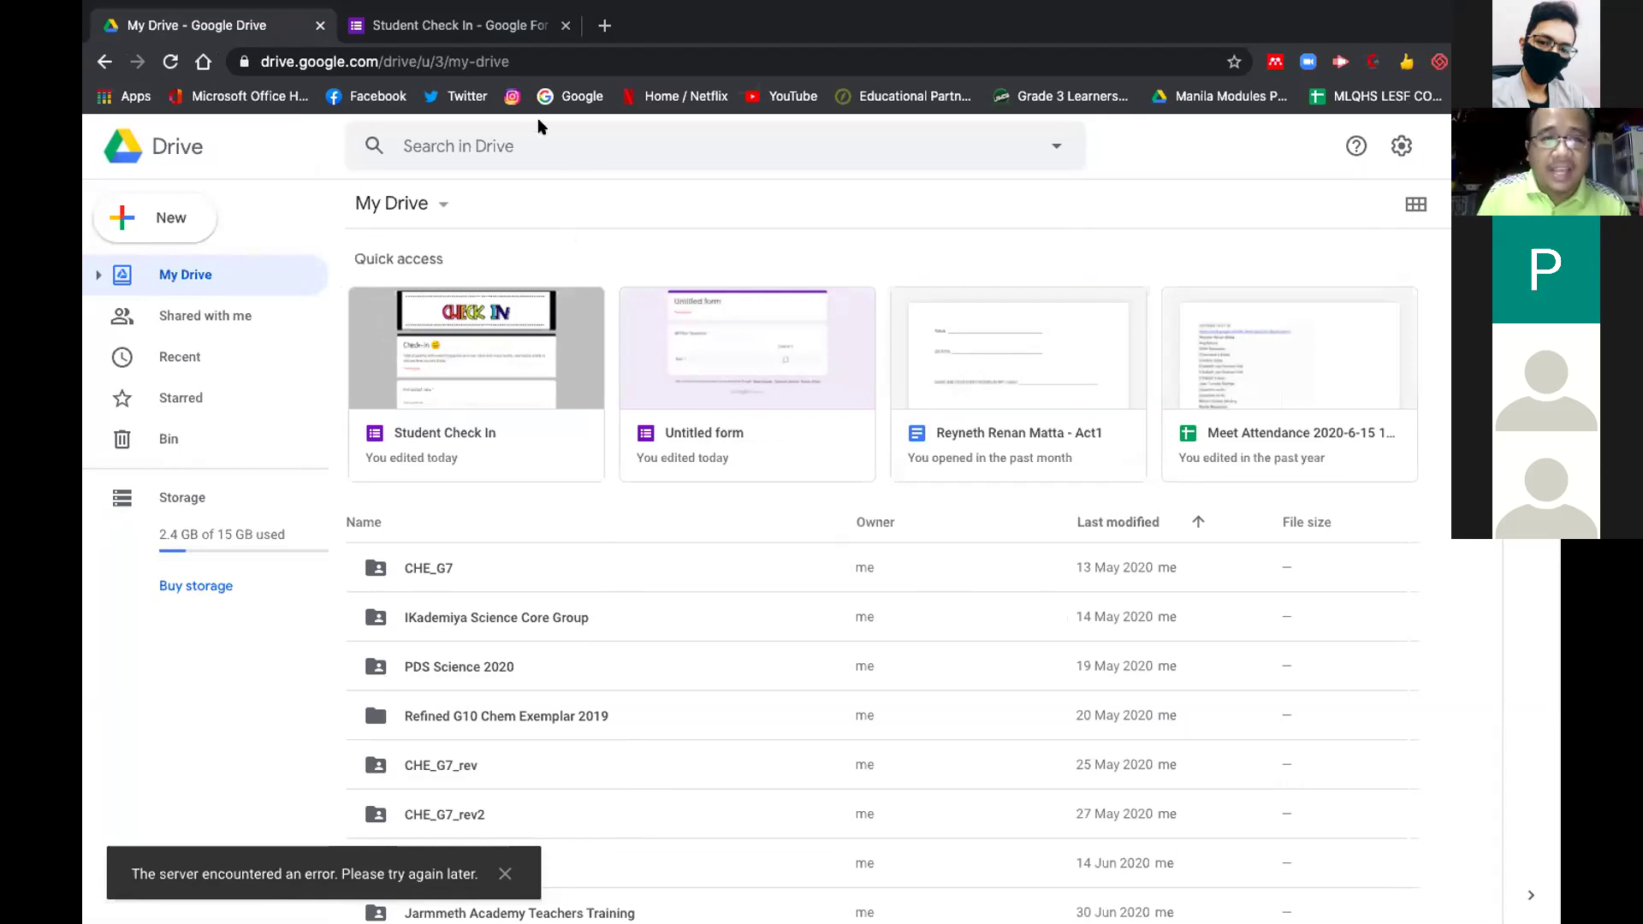
Switch to the Student Check In form, scroll through its required check-in questions, and return to the top
left_click(518, 25)
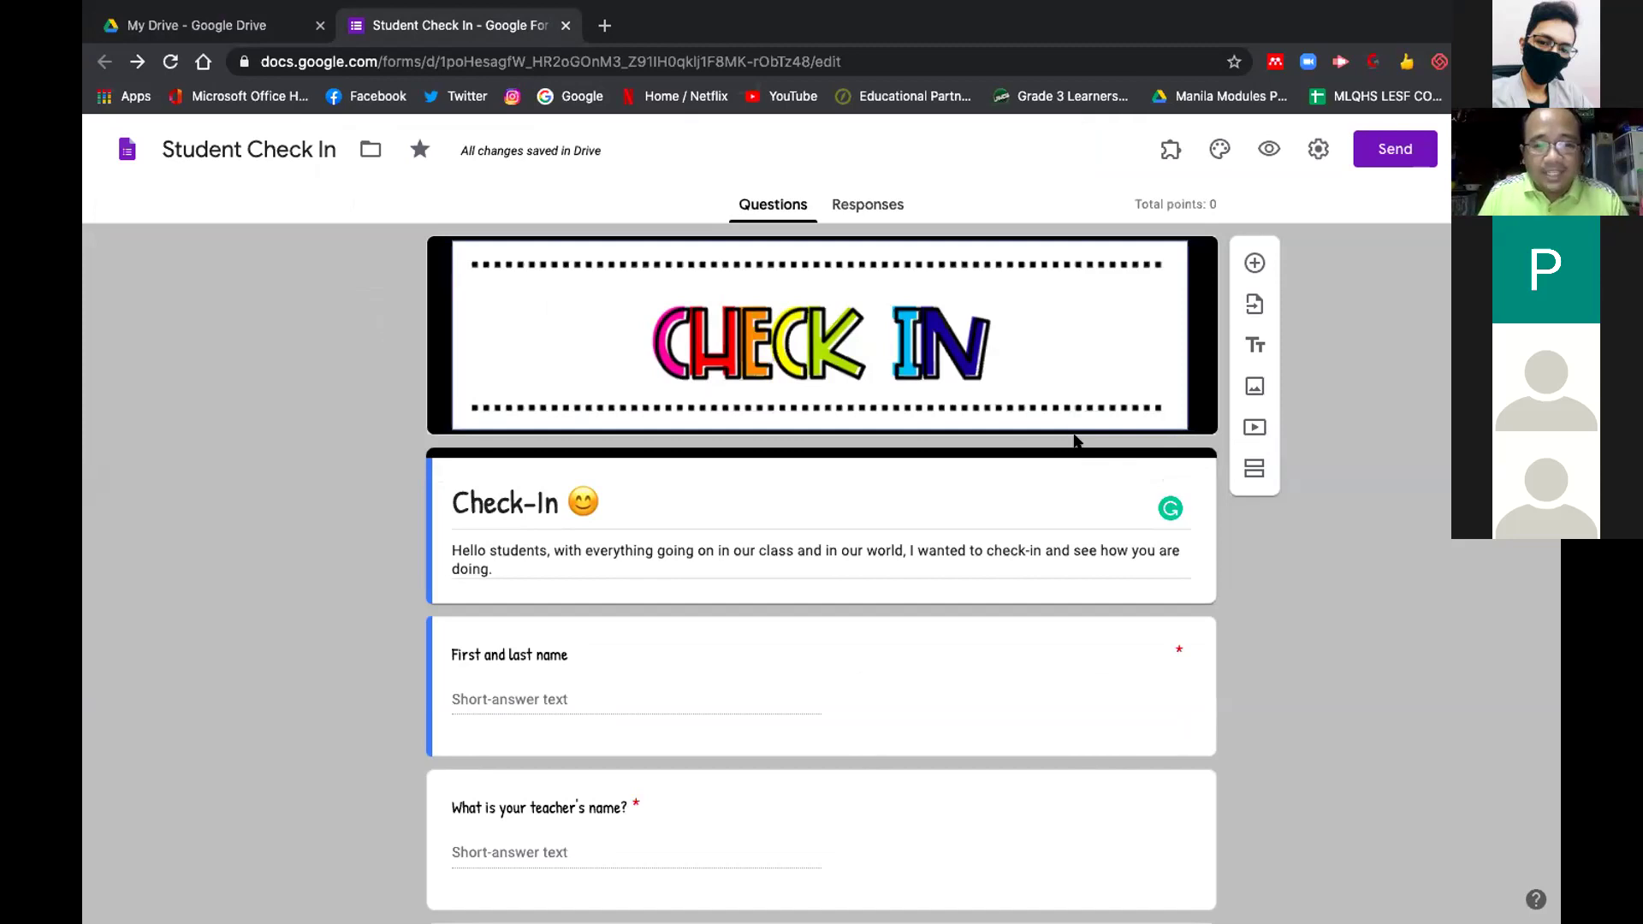
scroll(1075, 438, "down", 1)
scroll(1074, 439, "up", 1)
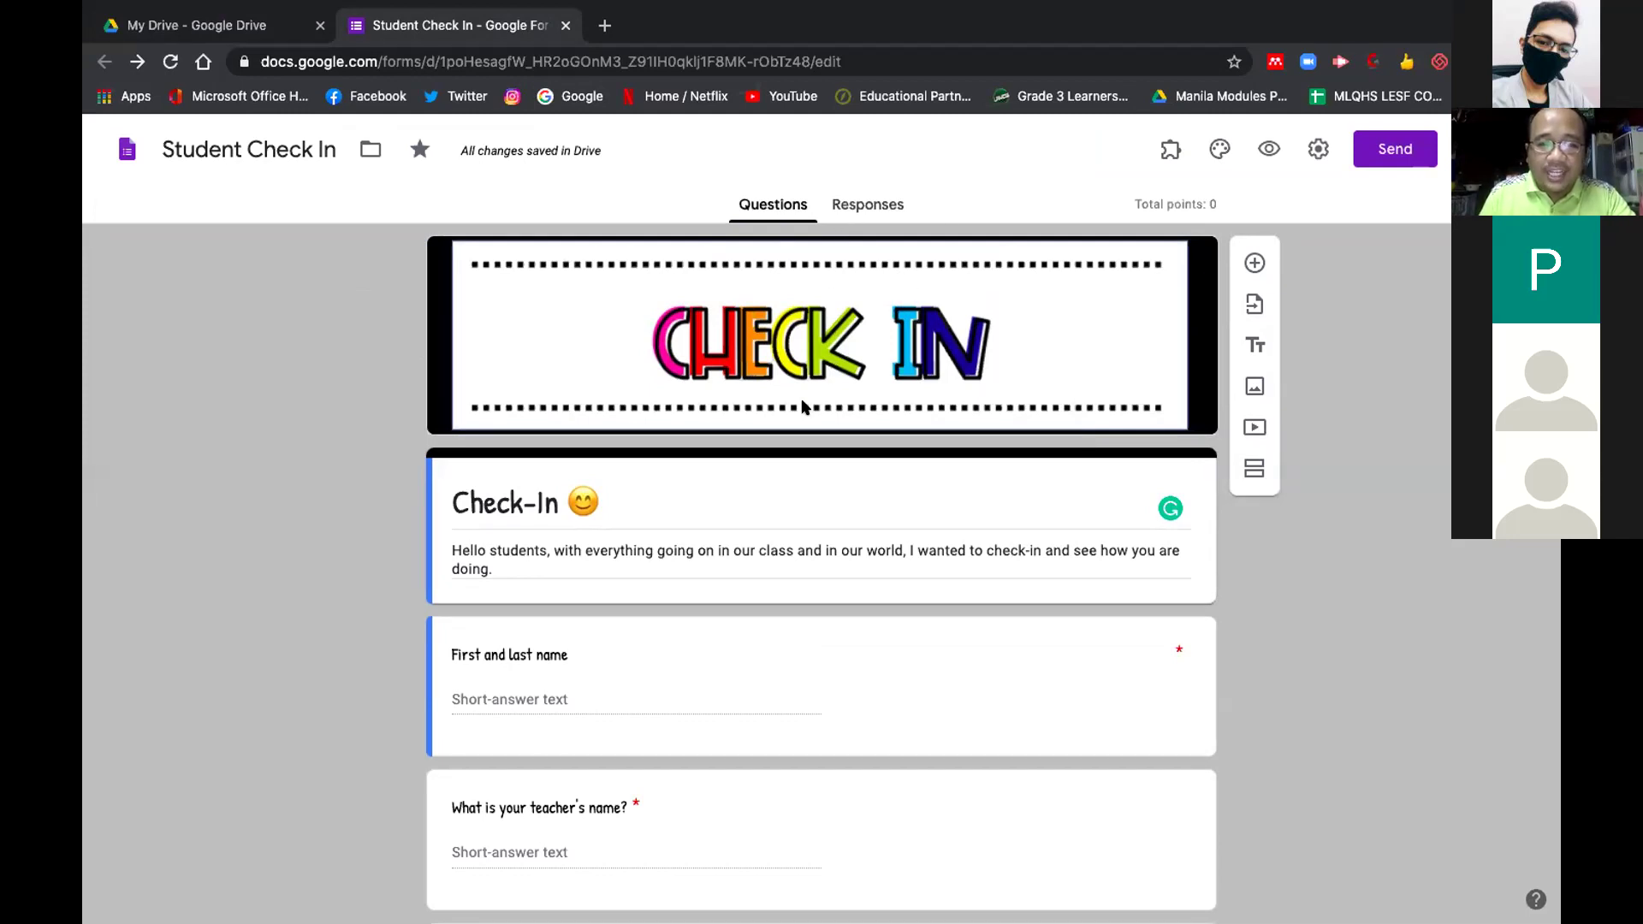
scroll(802, 400, "down", 3)
scroll(801, 406, "down", 1)
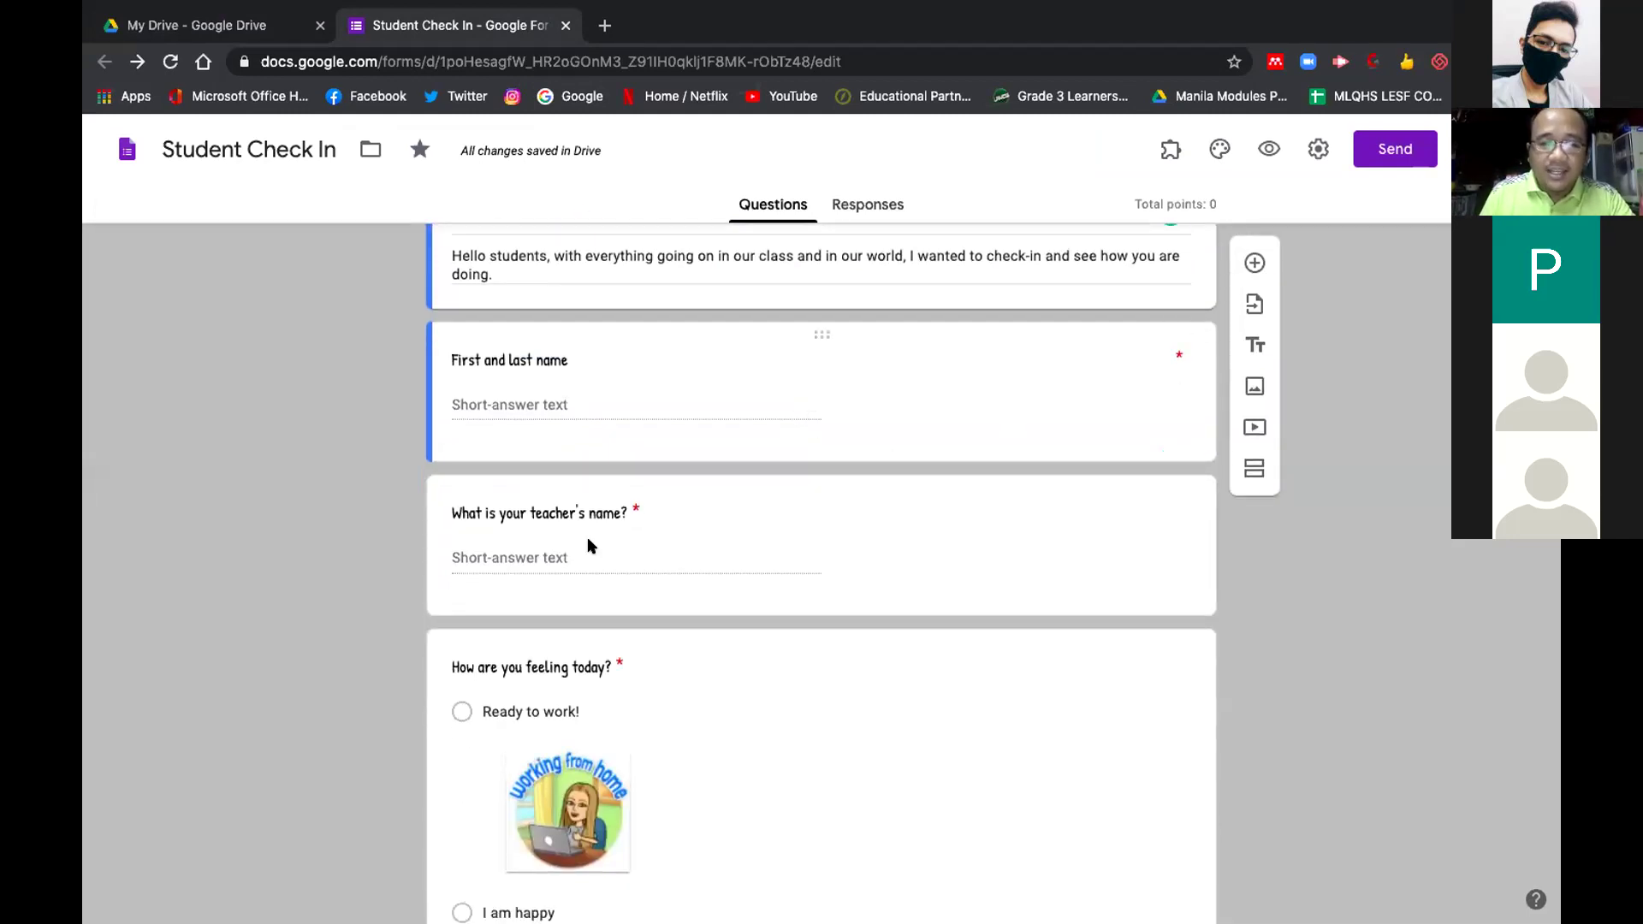
scroll(741, 530, "down", 2)
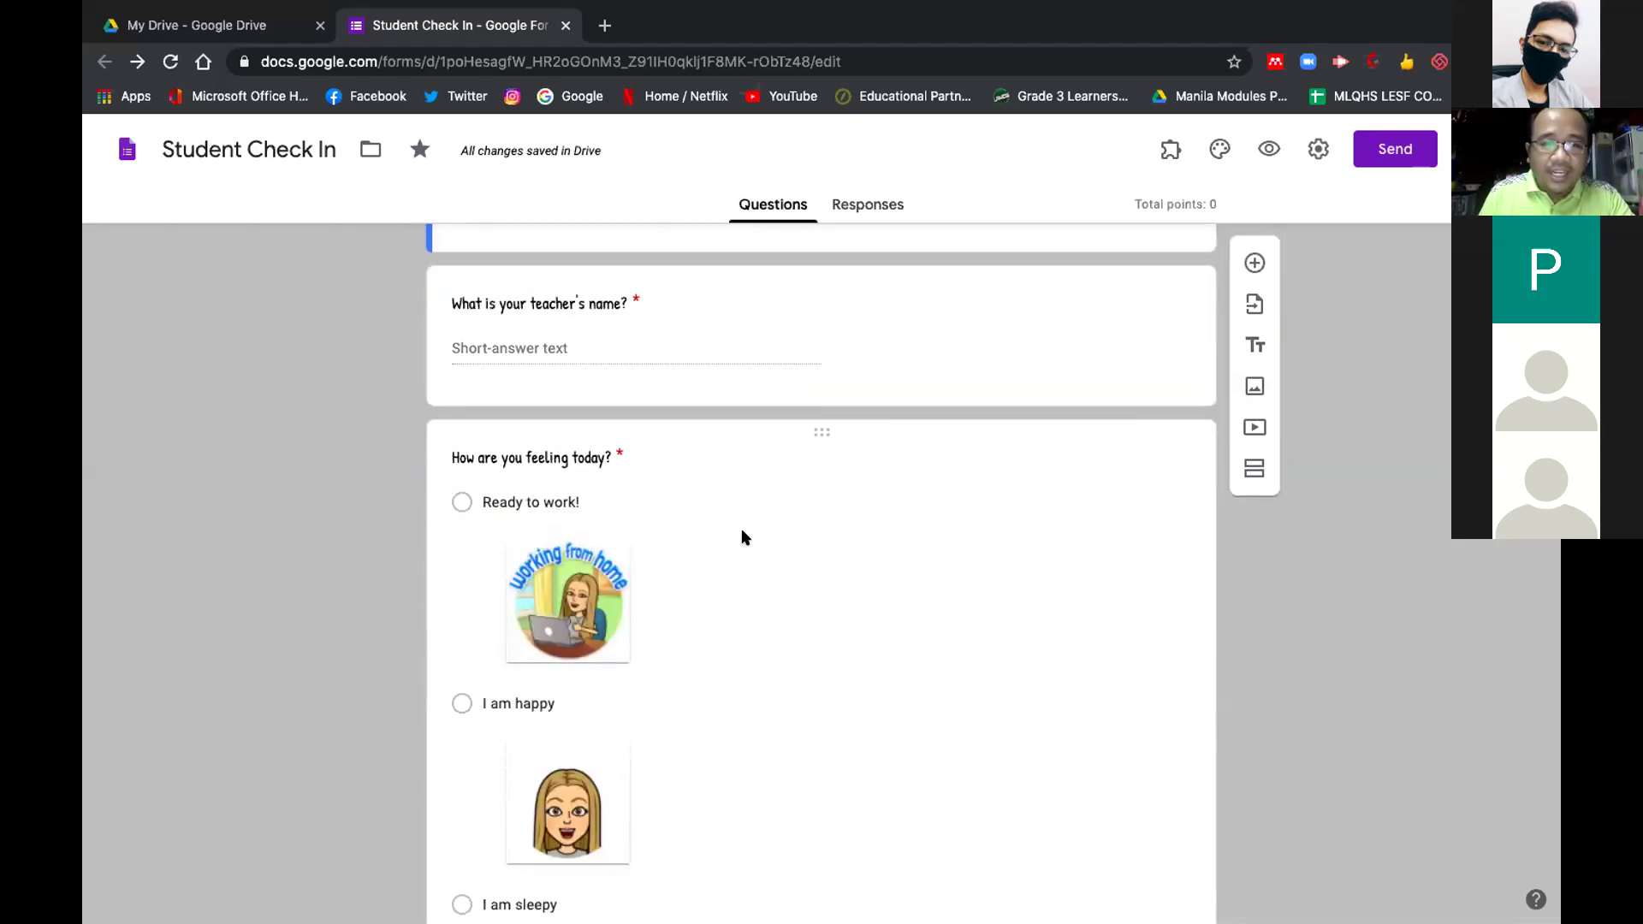
scroll(743, 536, "down", 1)
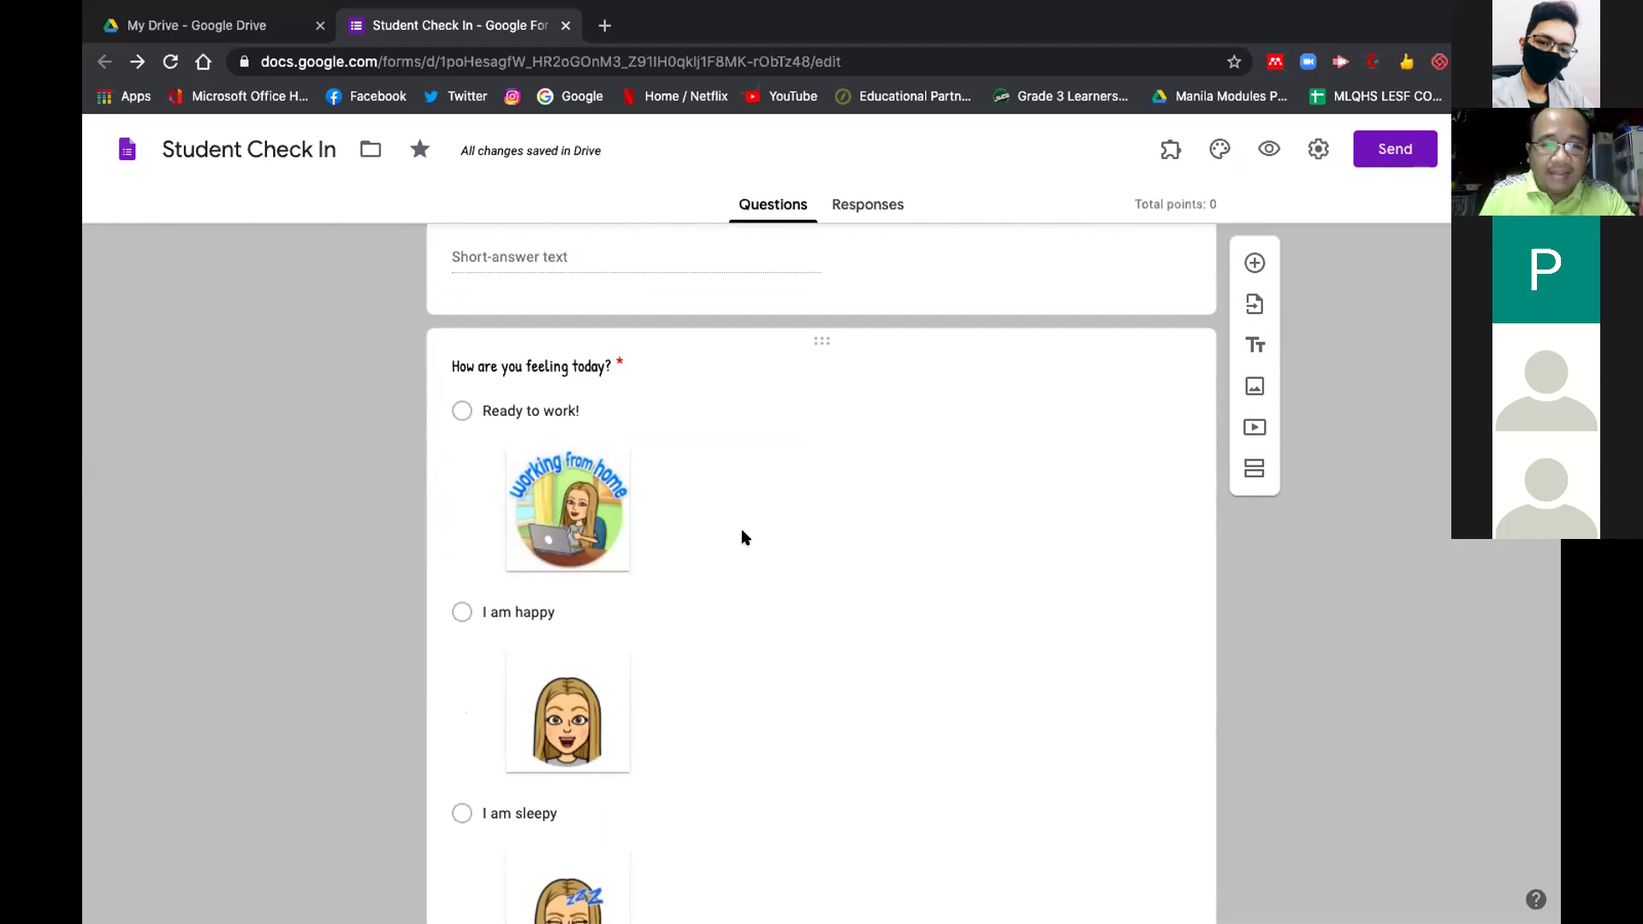
scroll(743, 537, "down", 1)
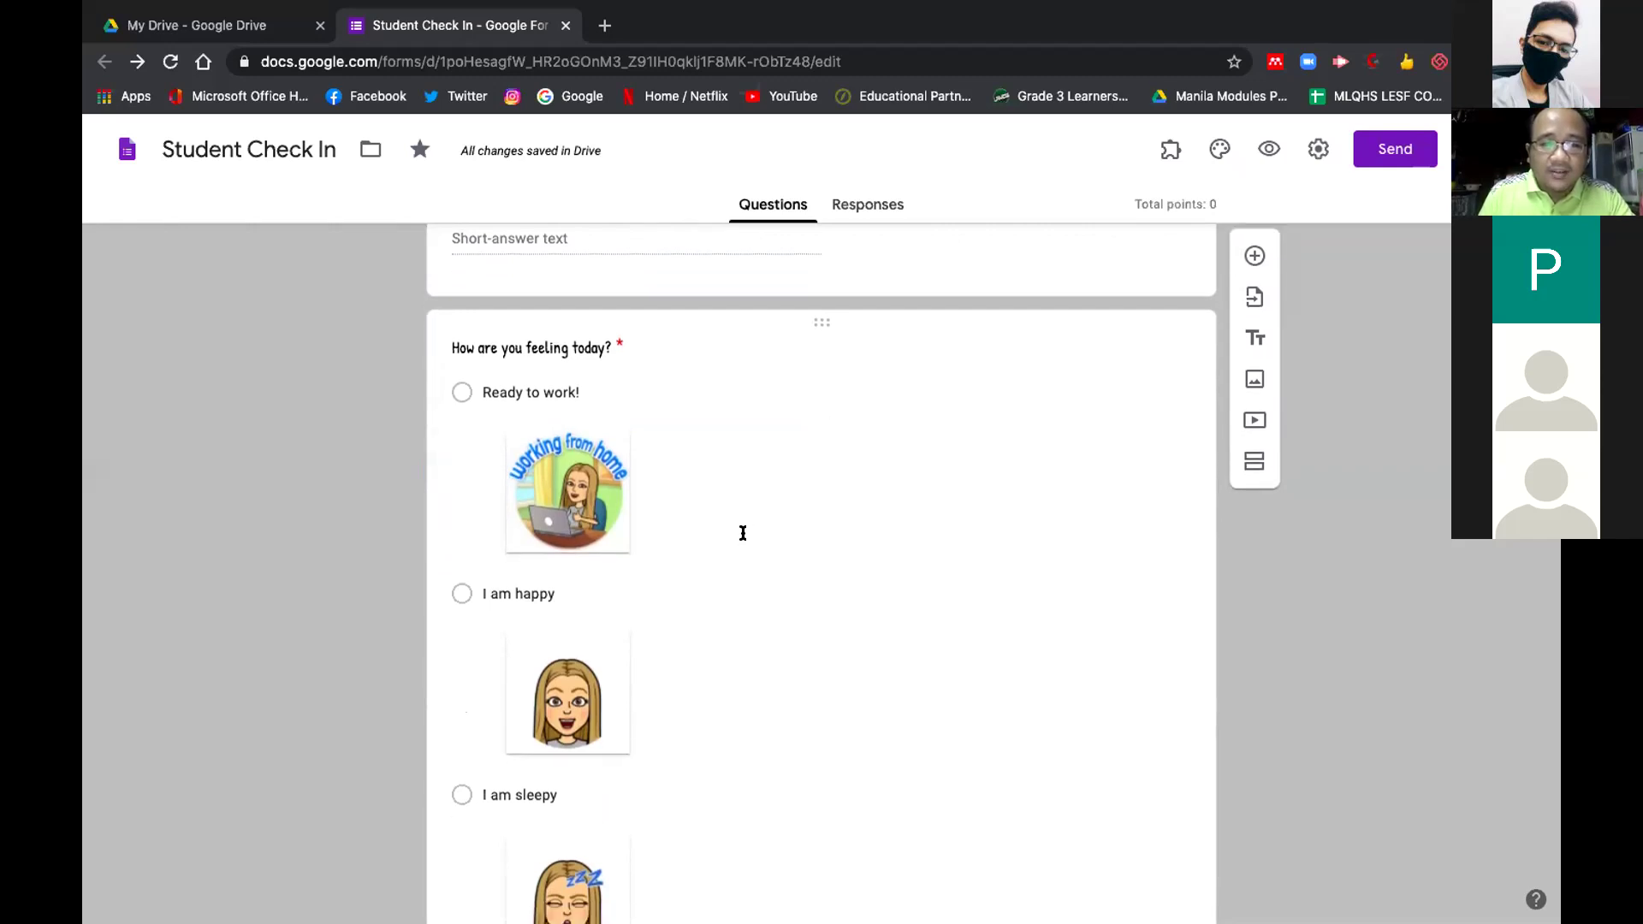
scroll(743, 537, "down", 2)
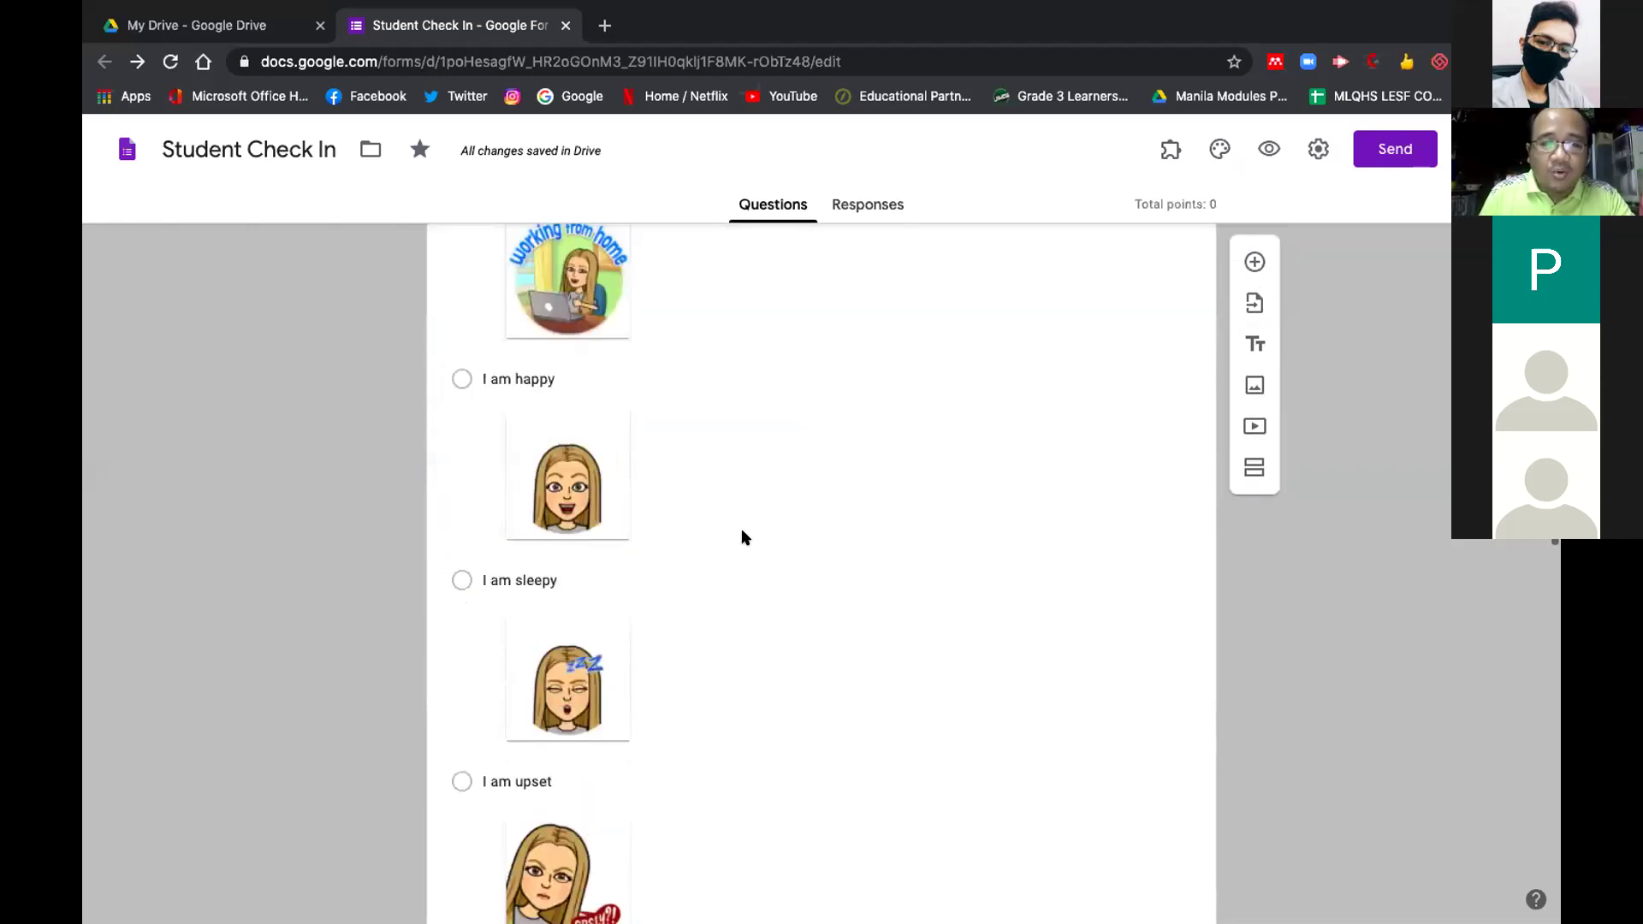
scroll(742, 538, "up", 2)
scroll(743, 538, "down", 1)
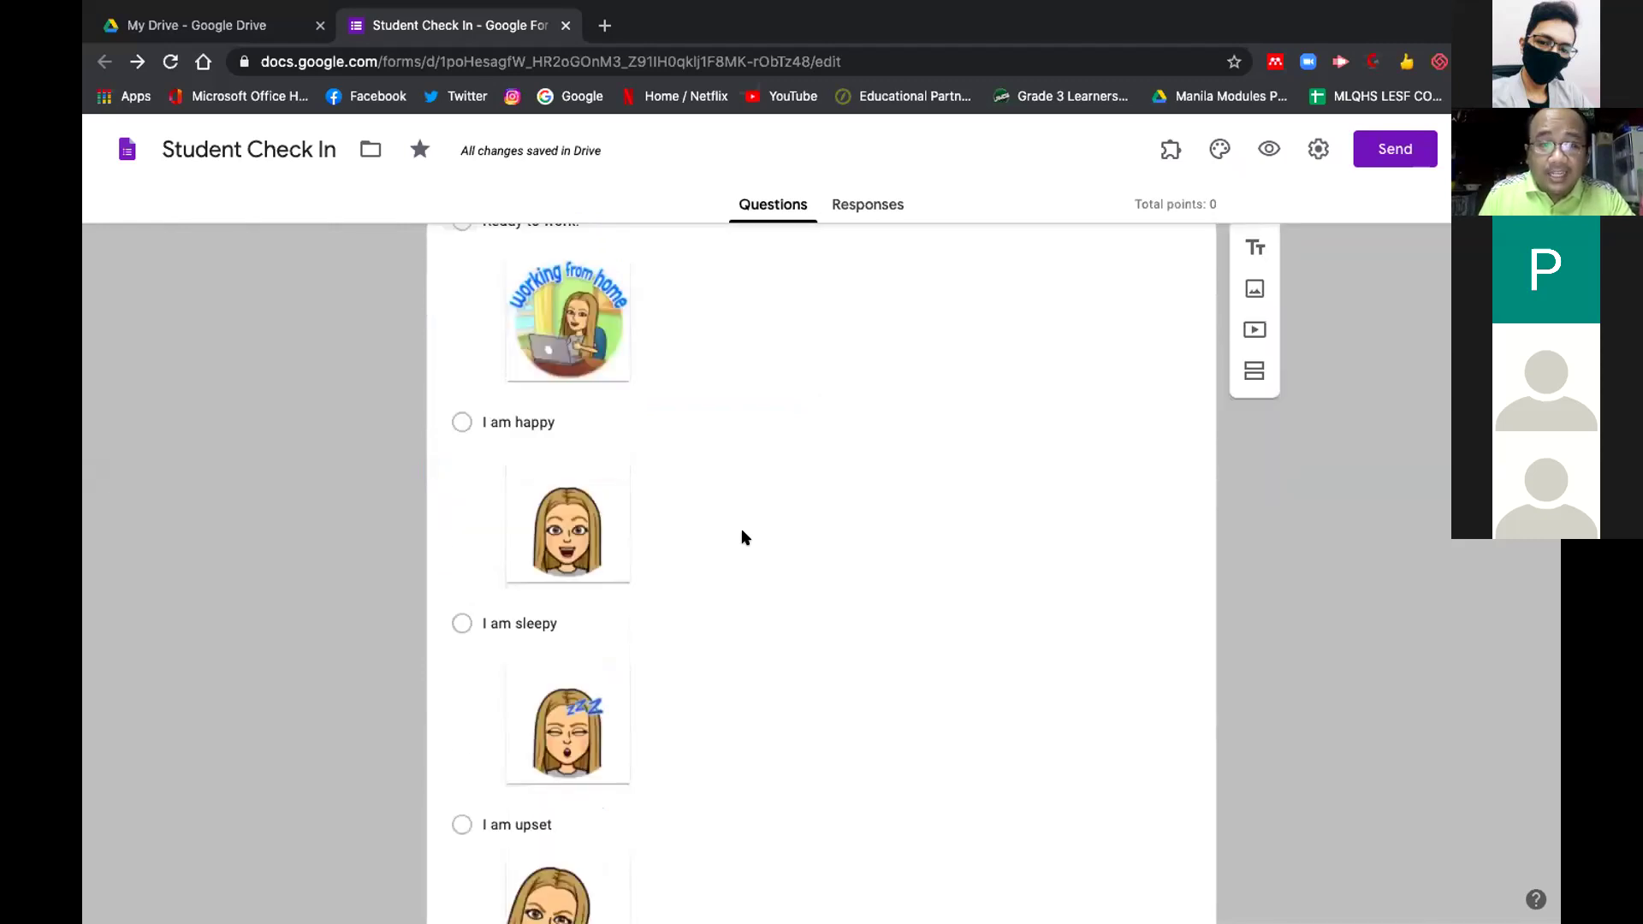
scroll(742, 537, "up", 1)
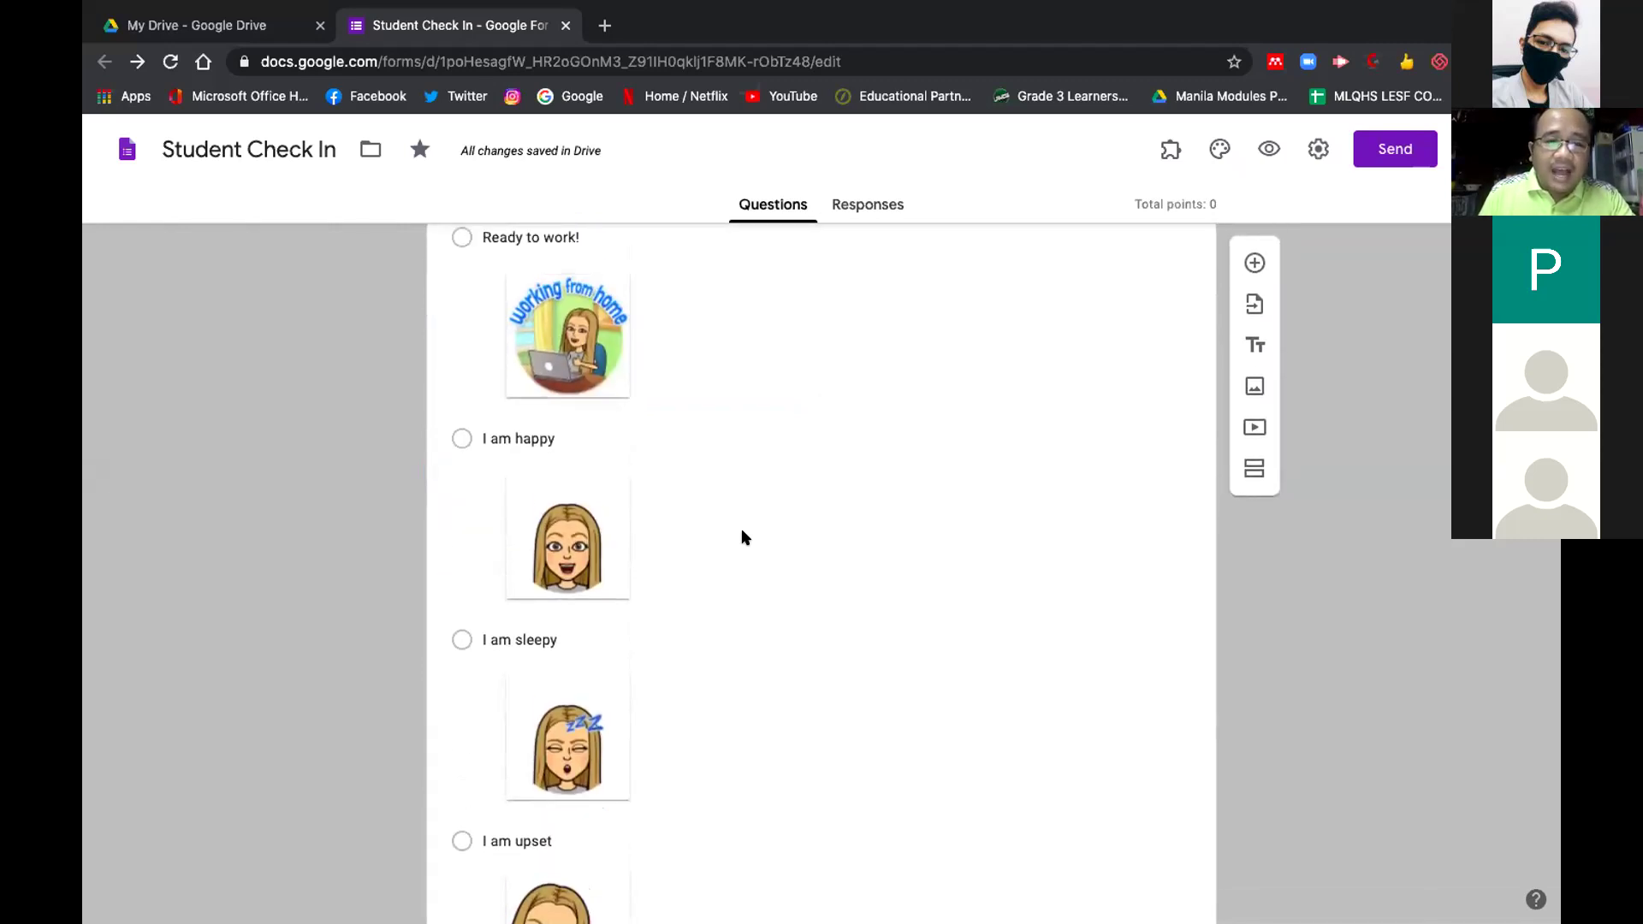
scroll(743, 537, "down", 3)
scroll(743, 533, "down", 2)
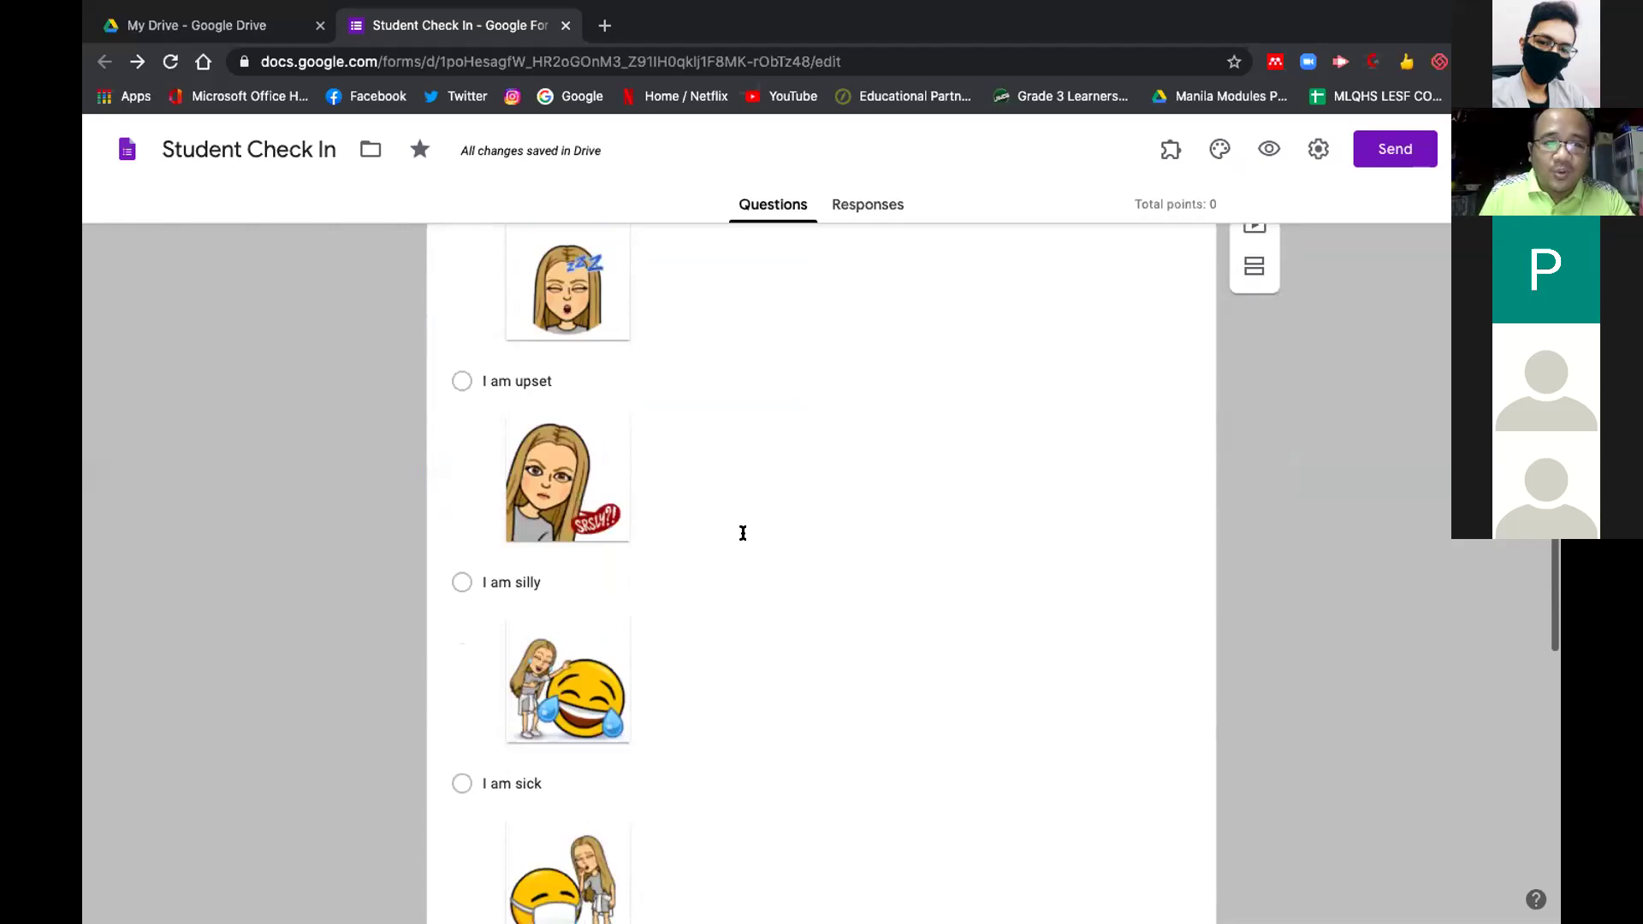
scroll(742, 533, "down", 3)
scroll(741, 534, "down", 3)
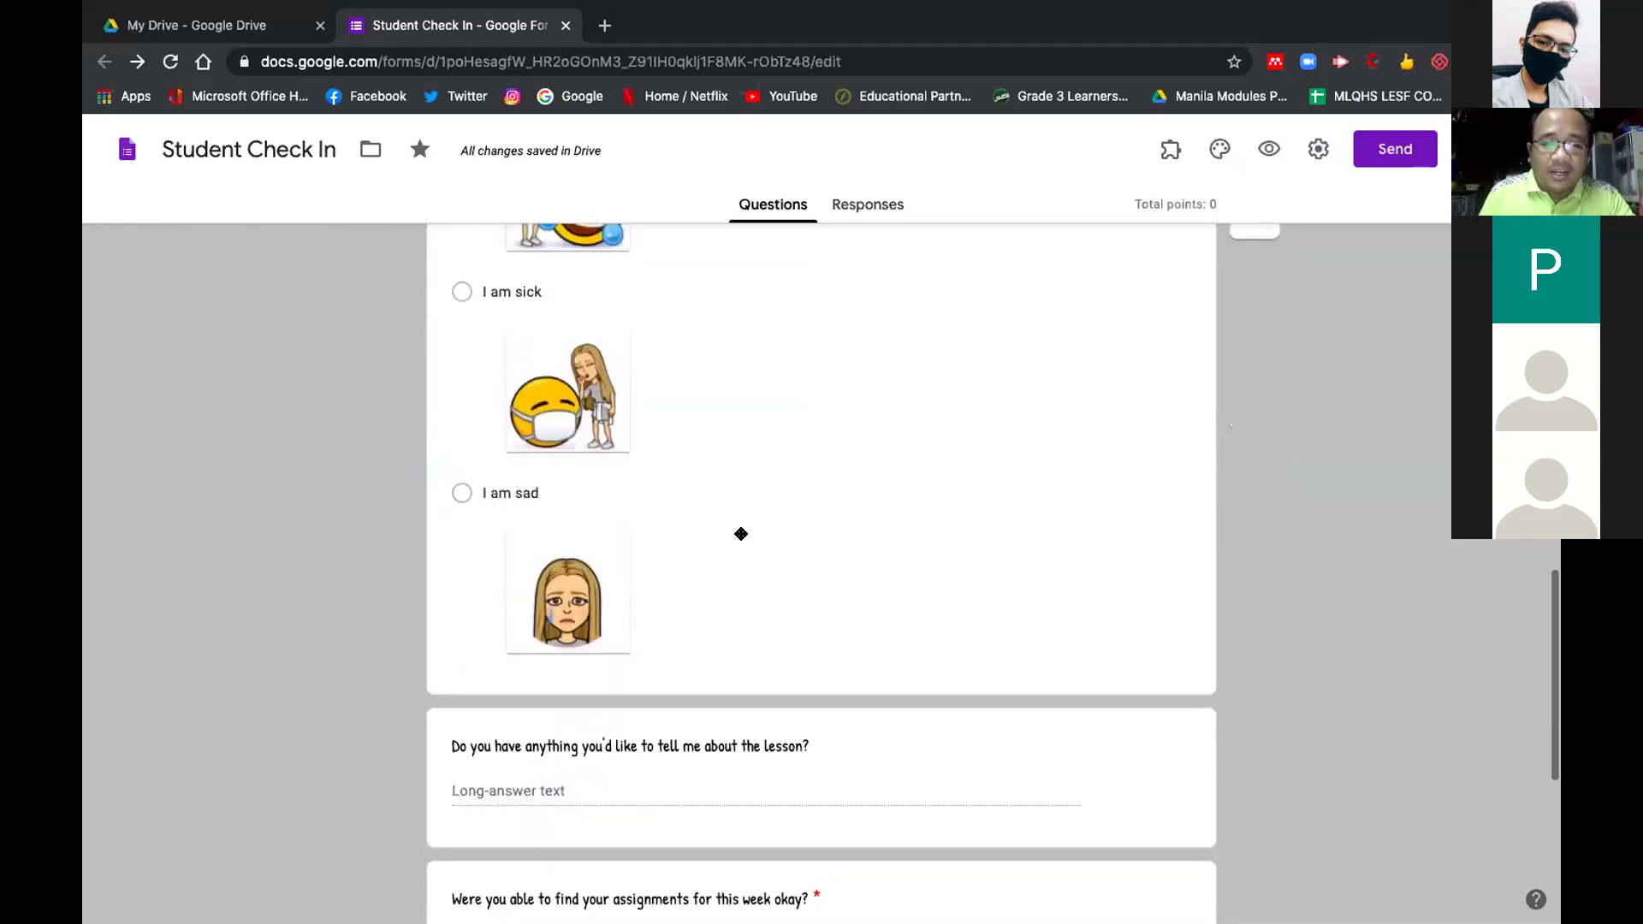
scroll(741, 532, "down", 3)
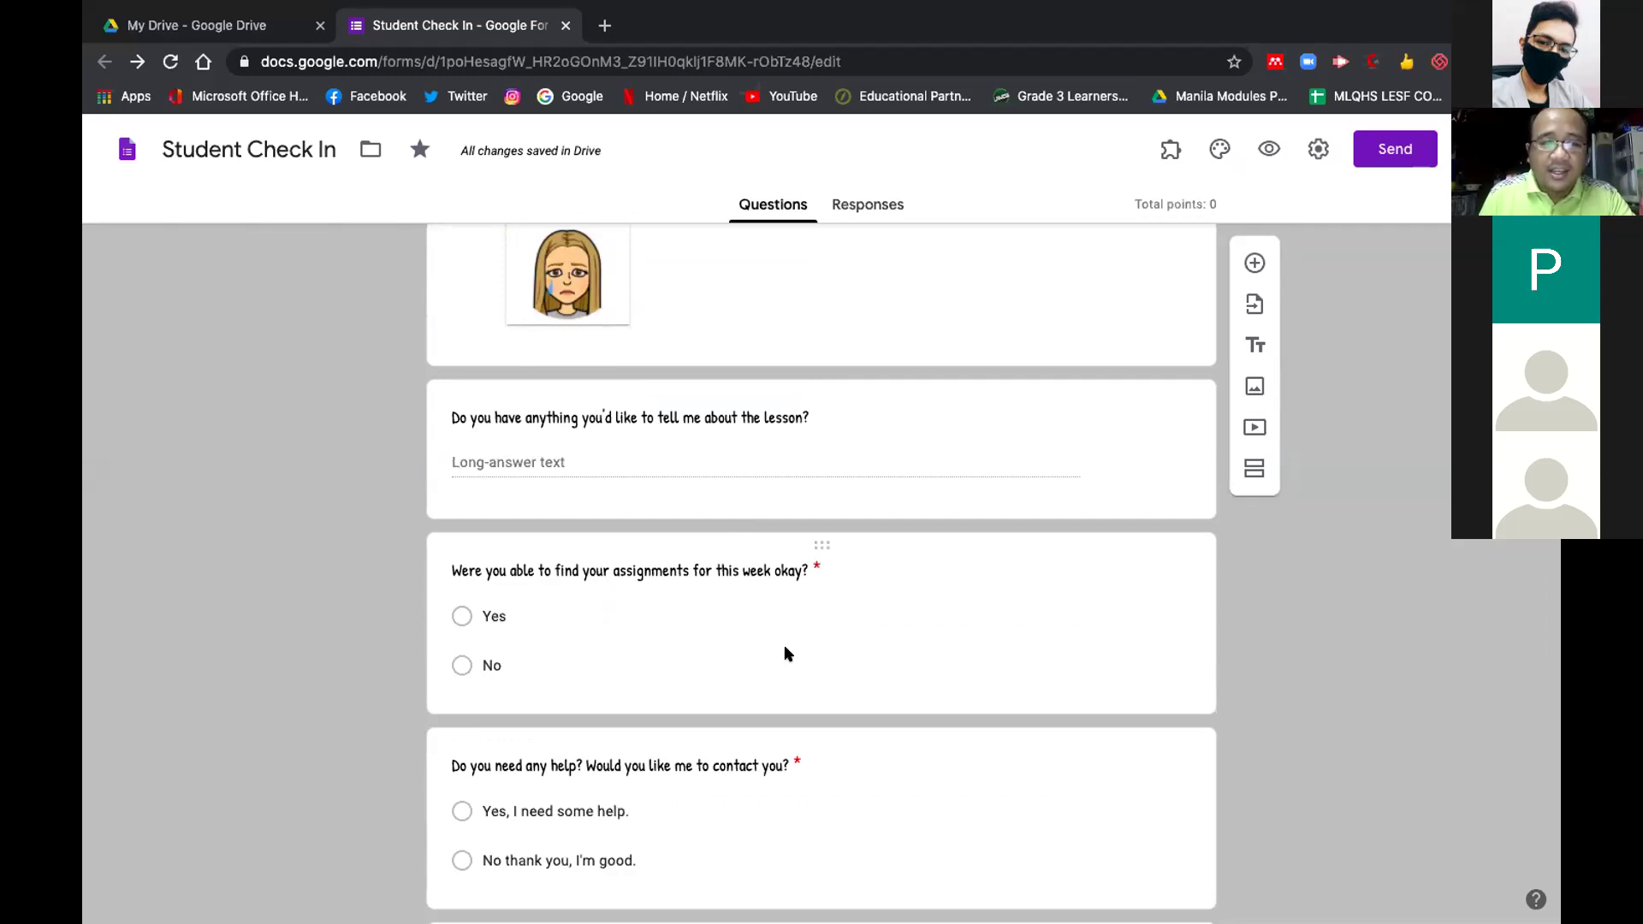
scroll(786, 653, "down", 1)
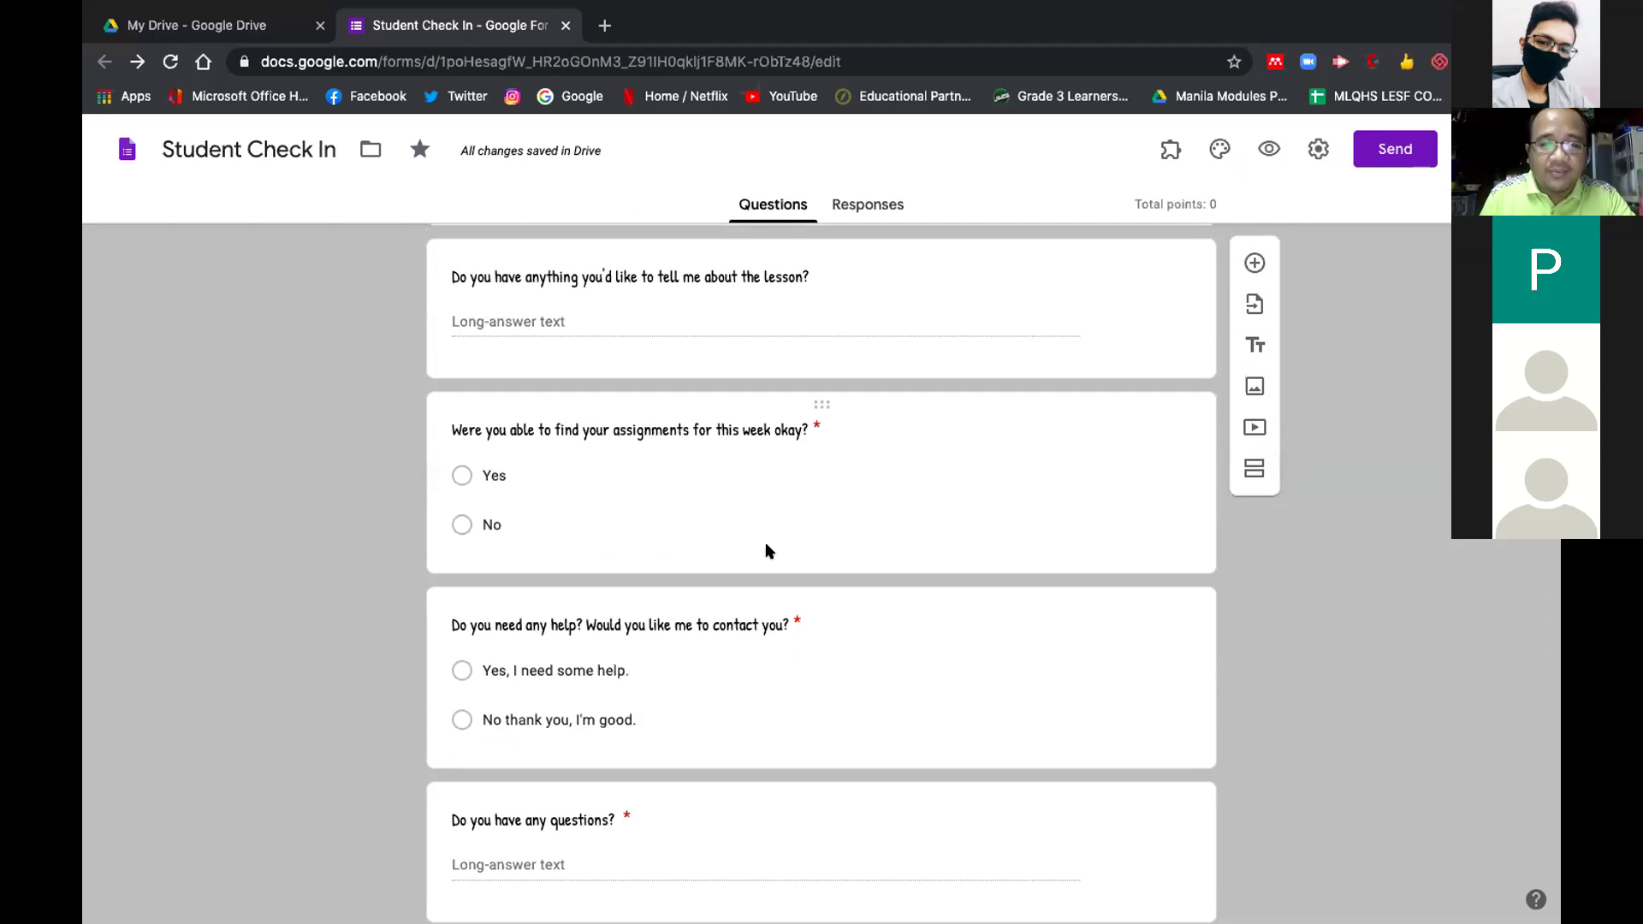
scroll(765, 542, "down", 1)
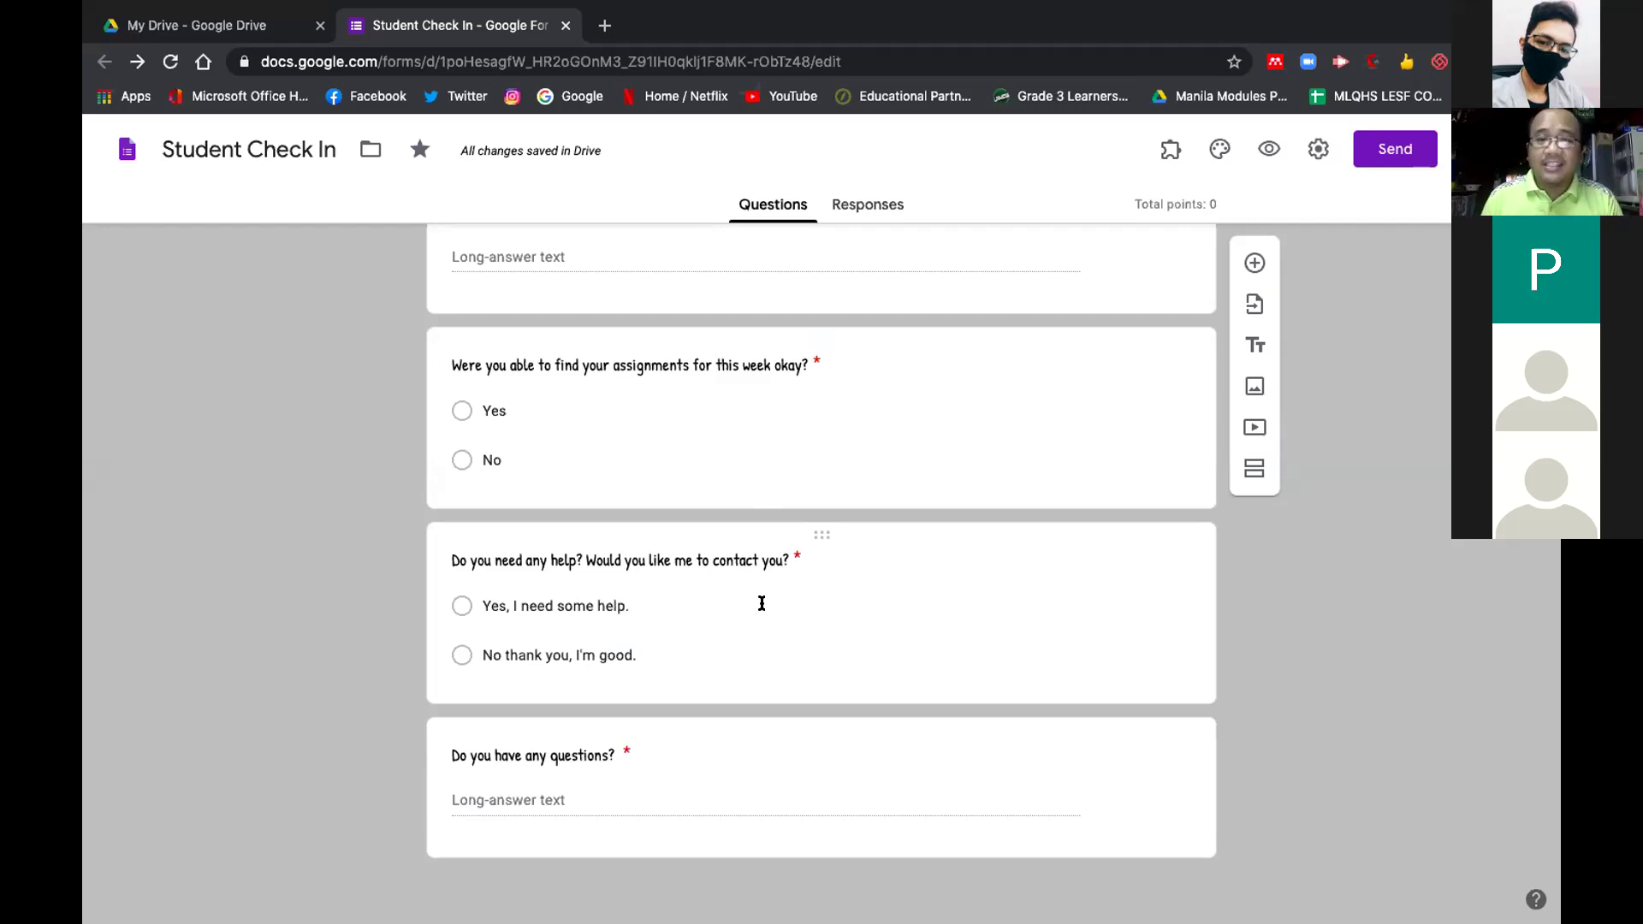
scroll(762, 603, "up", 1)
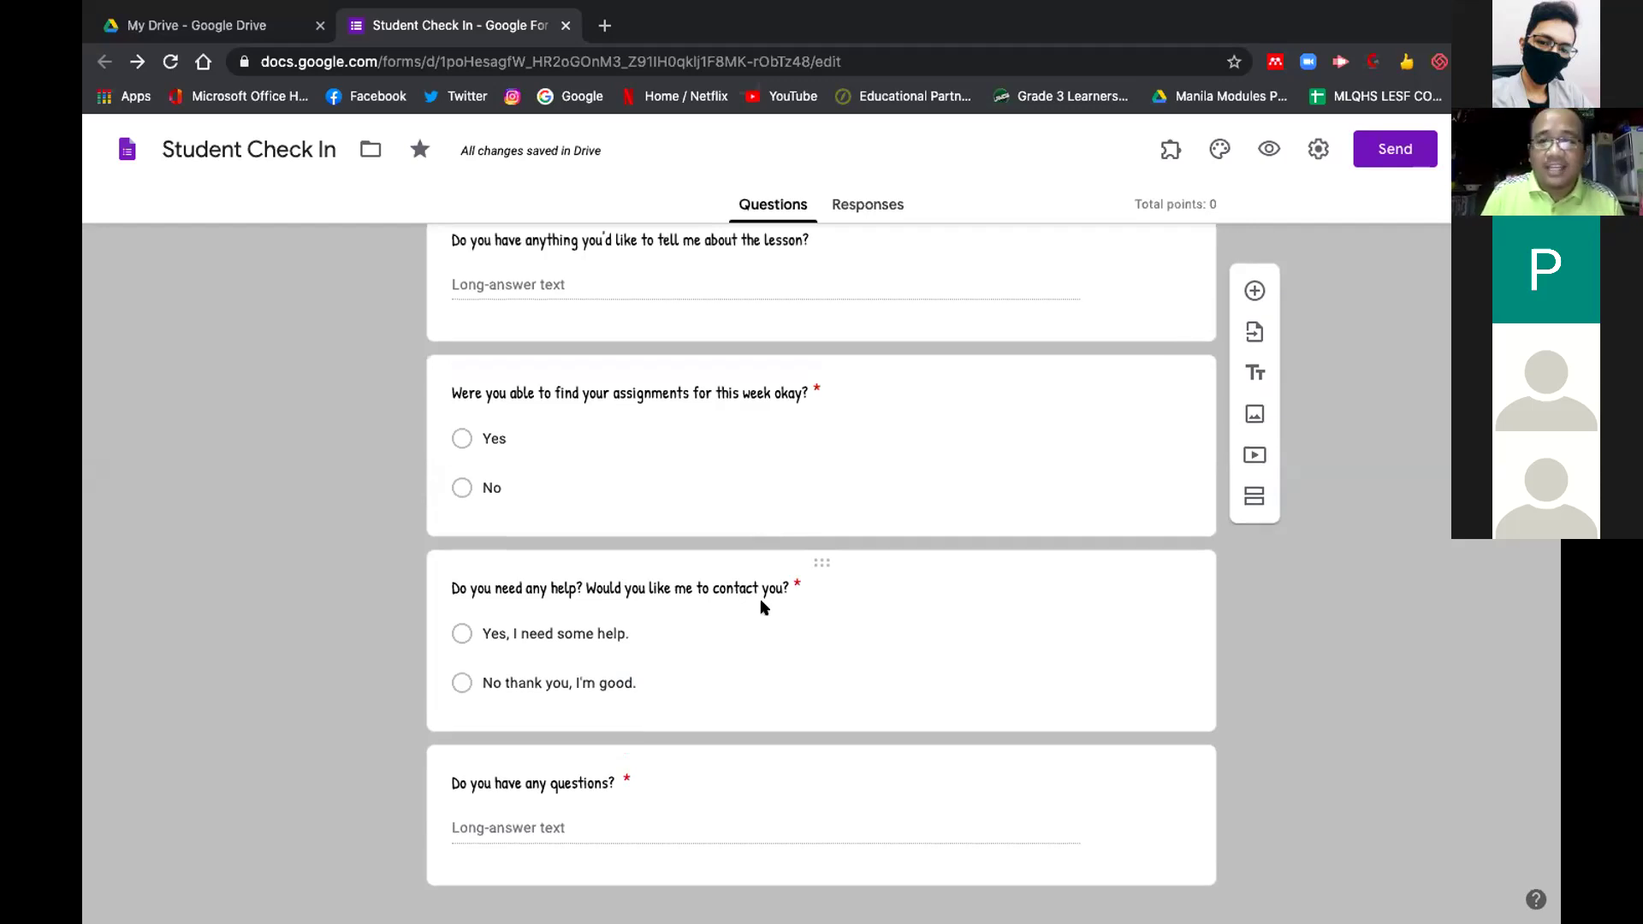
scroll(761, 606, "up", 20)
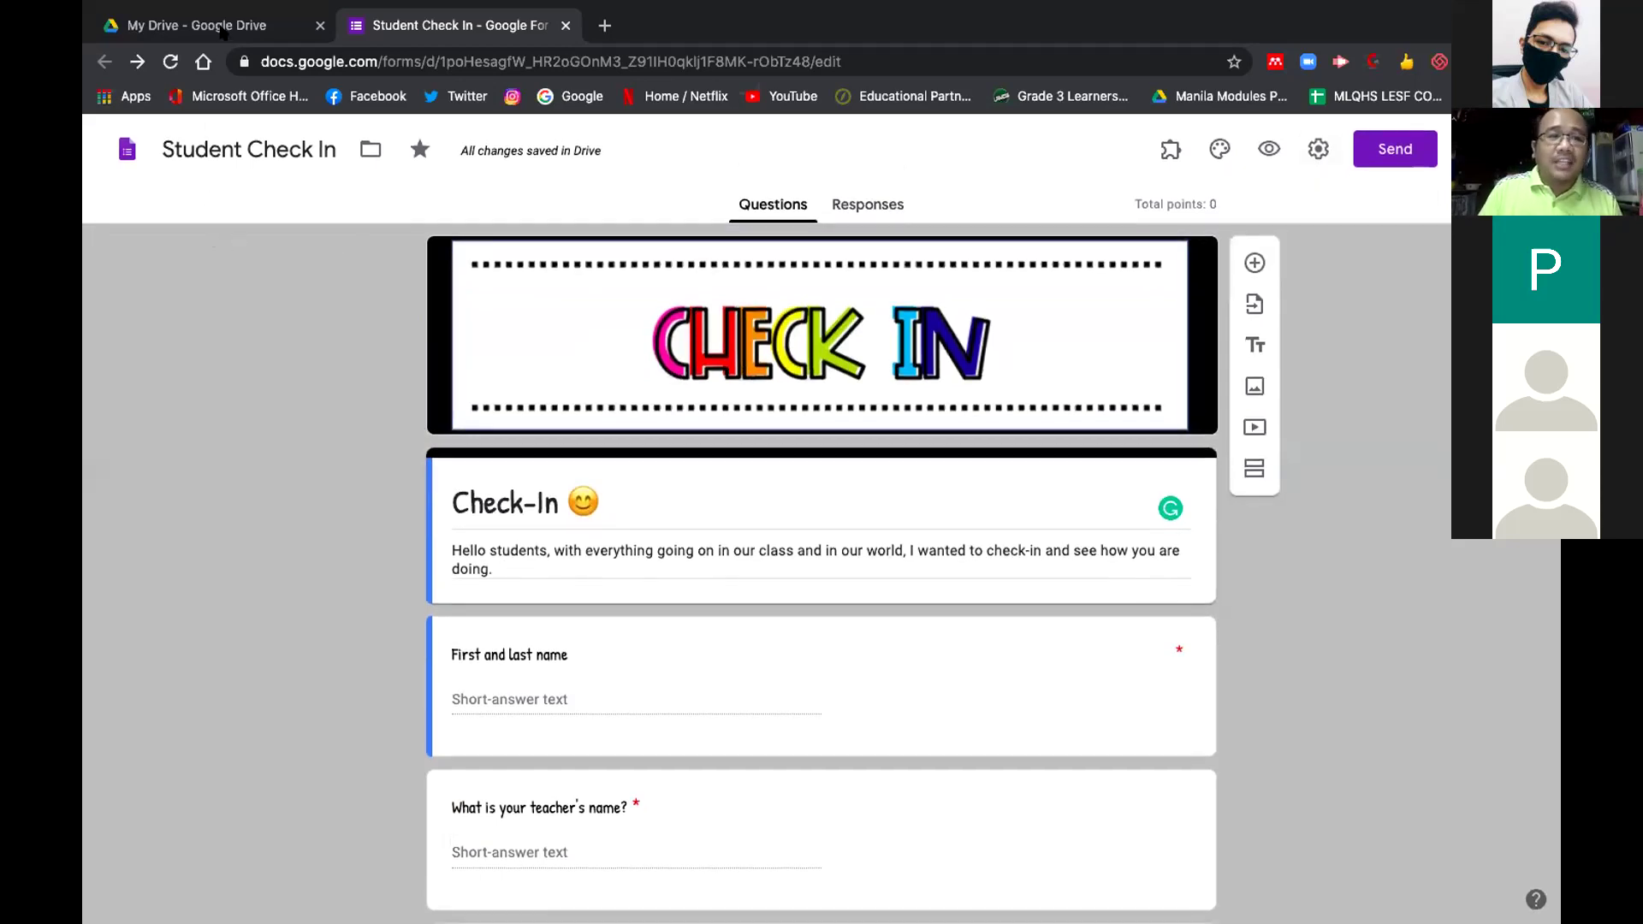
From My Drive, create a new blank Google Form through the New menu
left_click(222, 32)
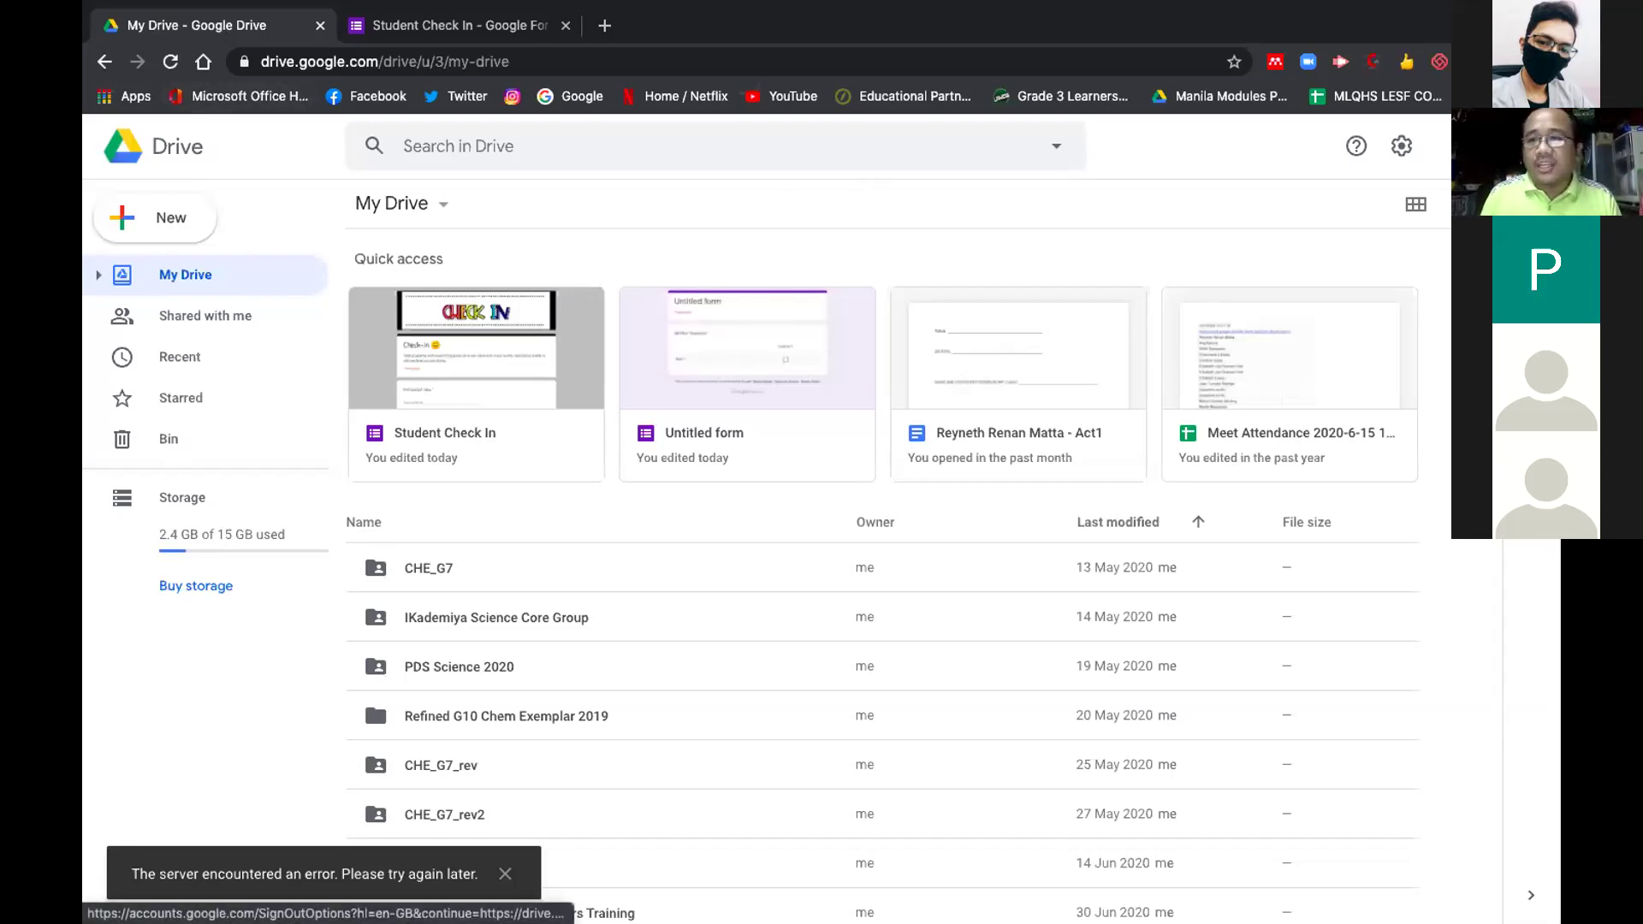
left_click(1530, 146)
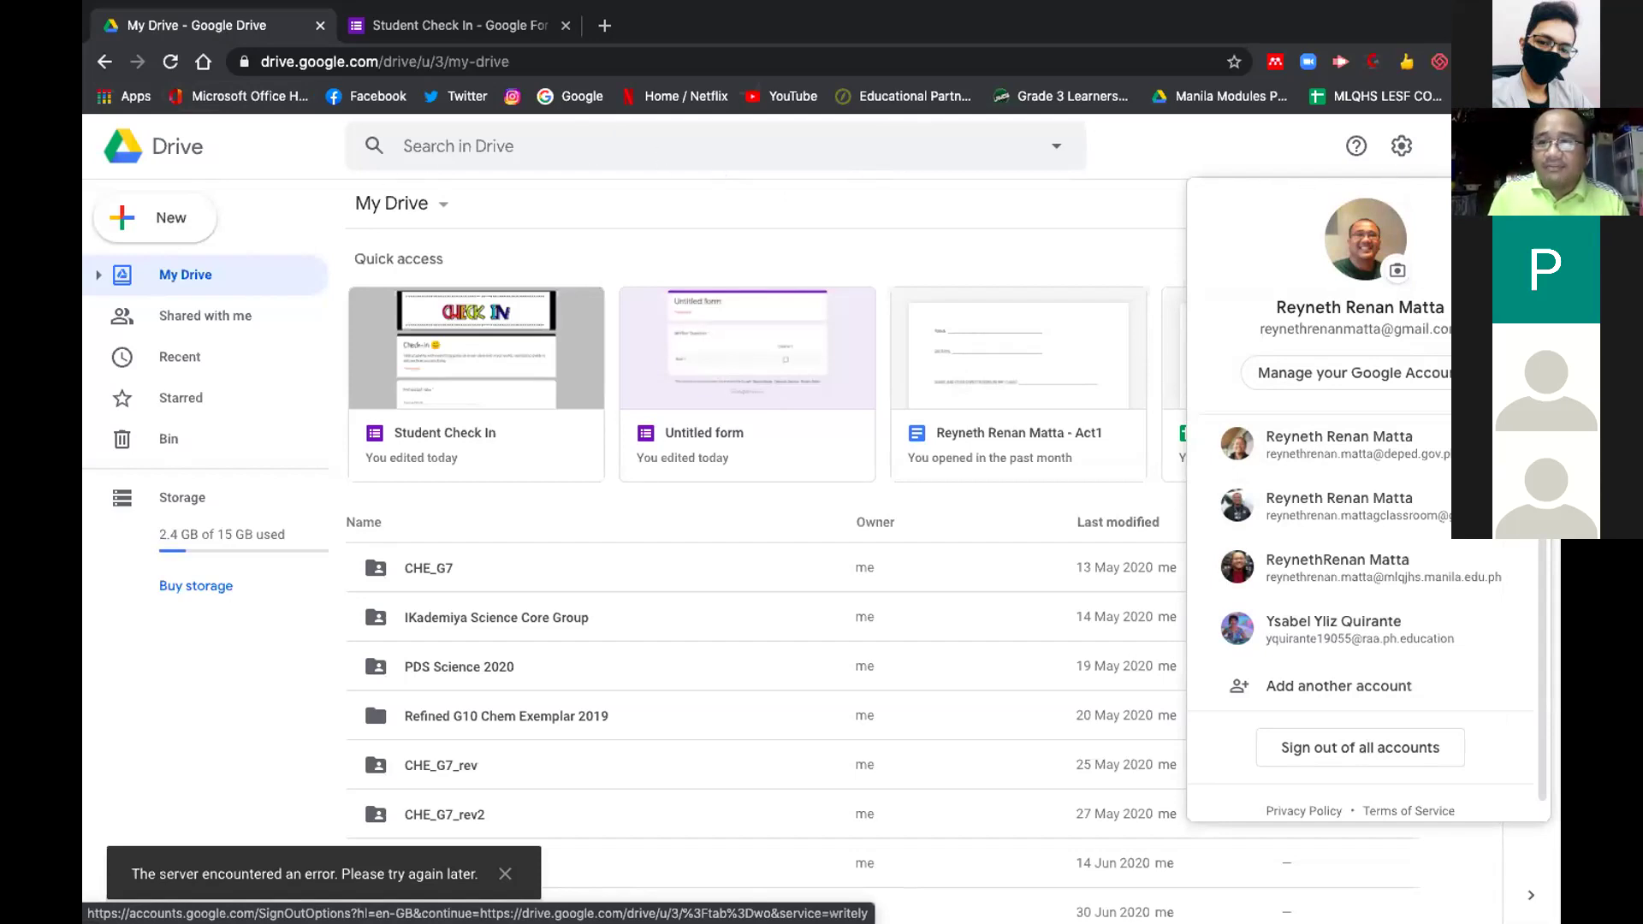
left_click(1489, 146)
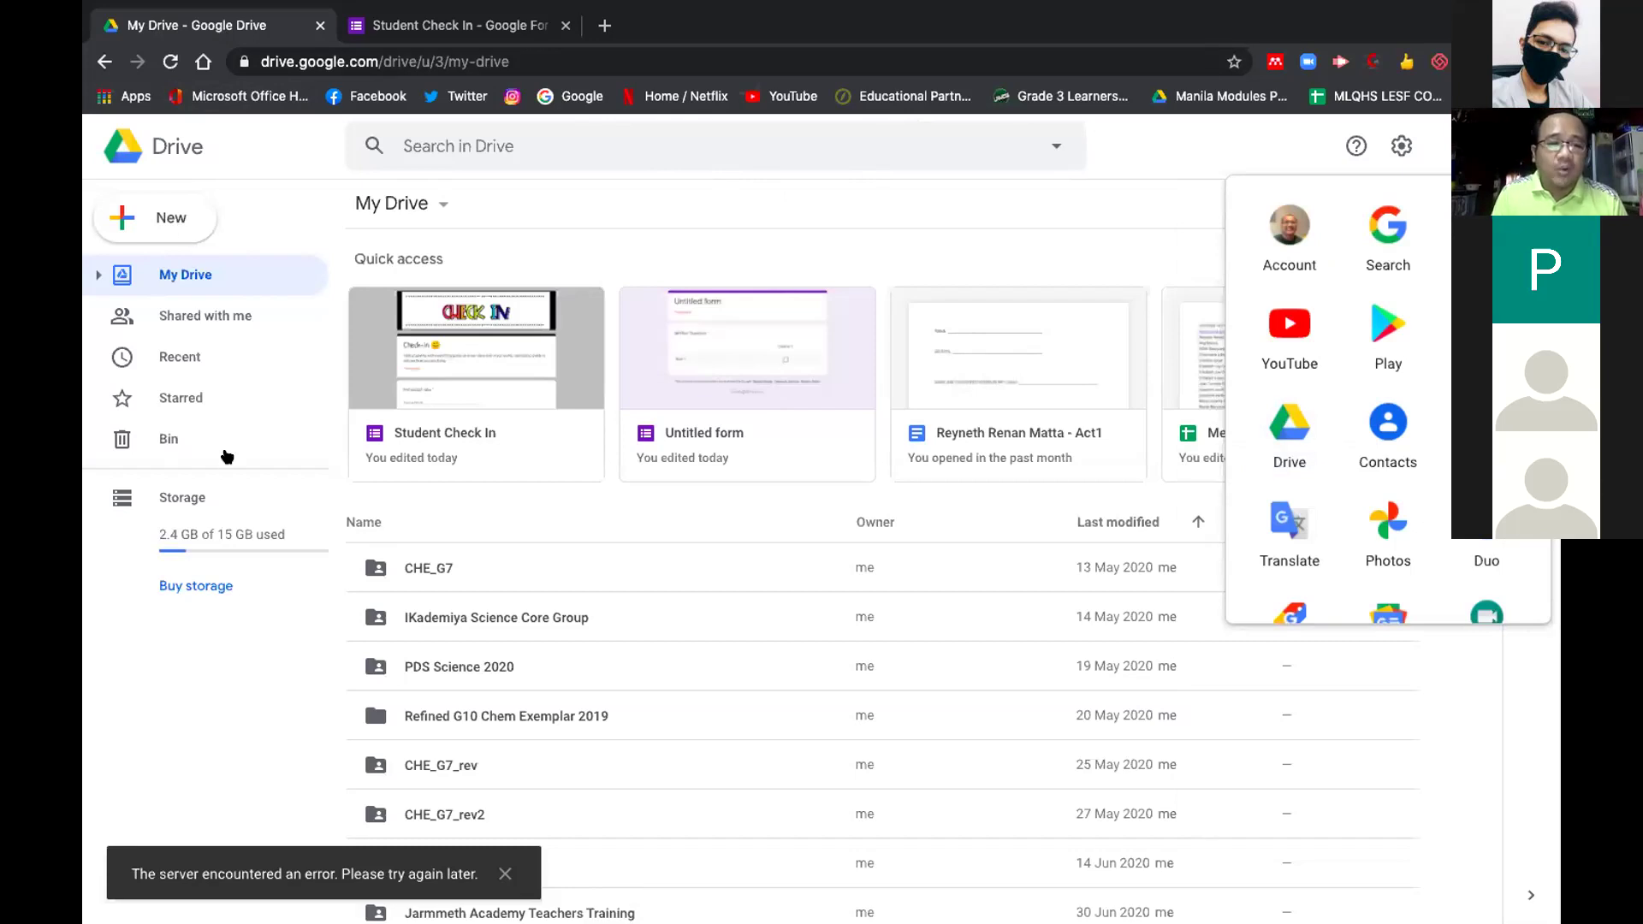
key("c")
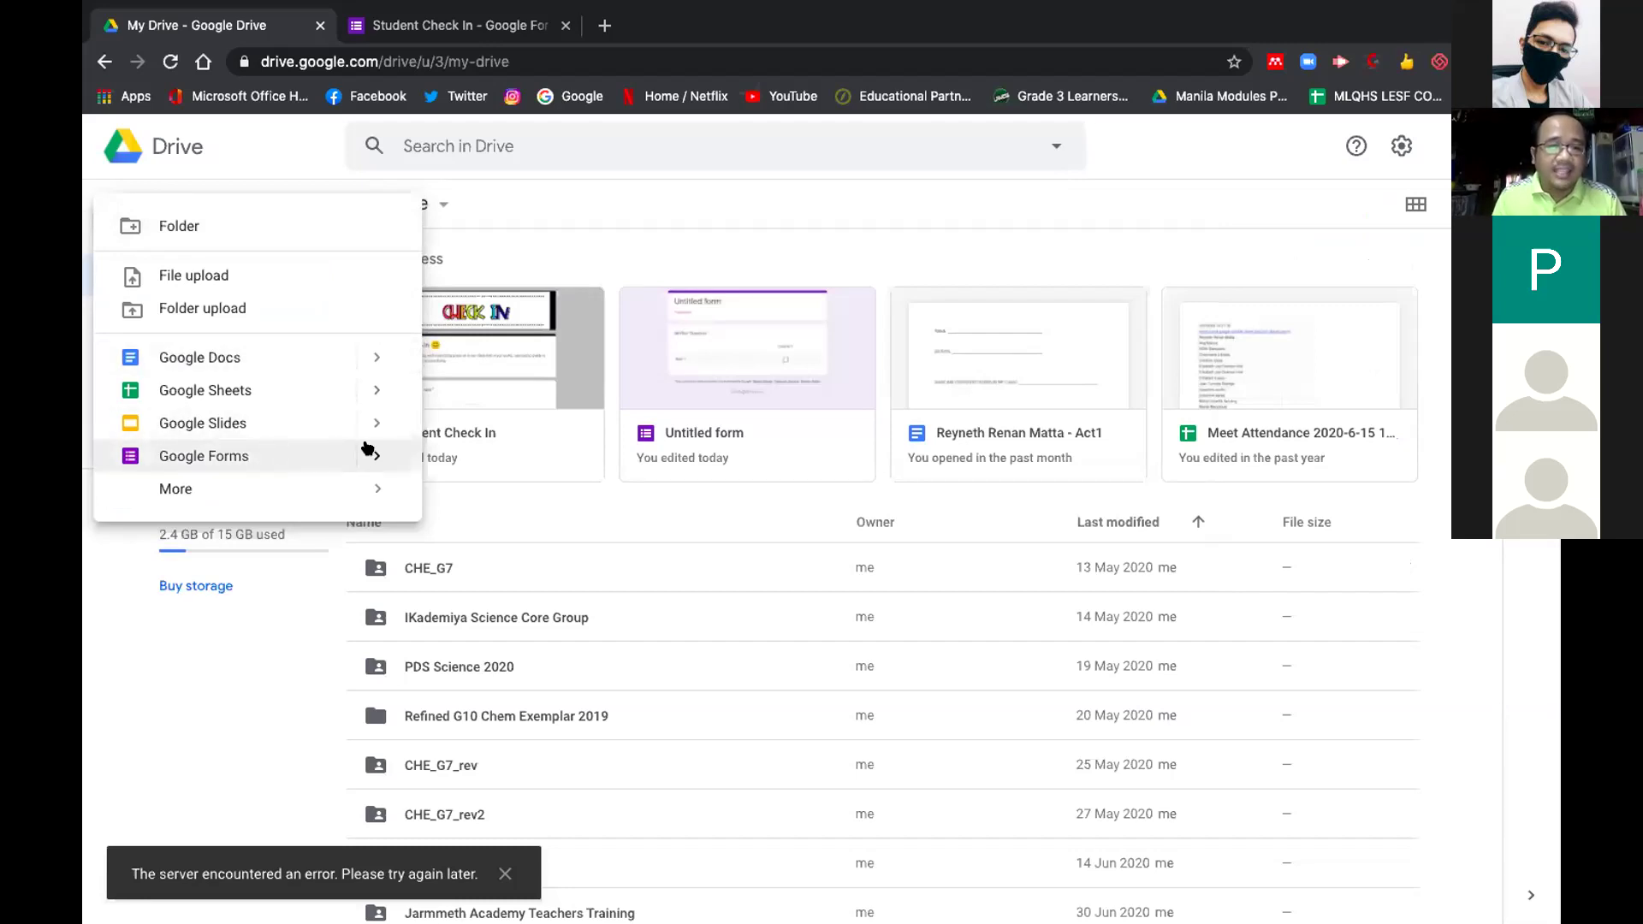
mouse_move(376, 452)
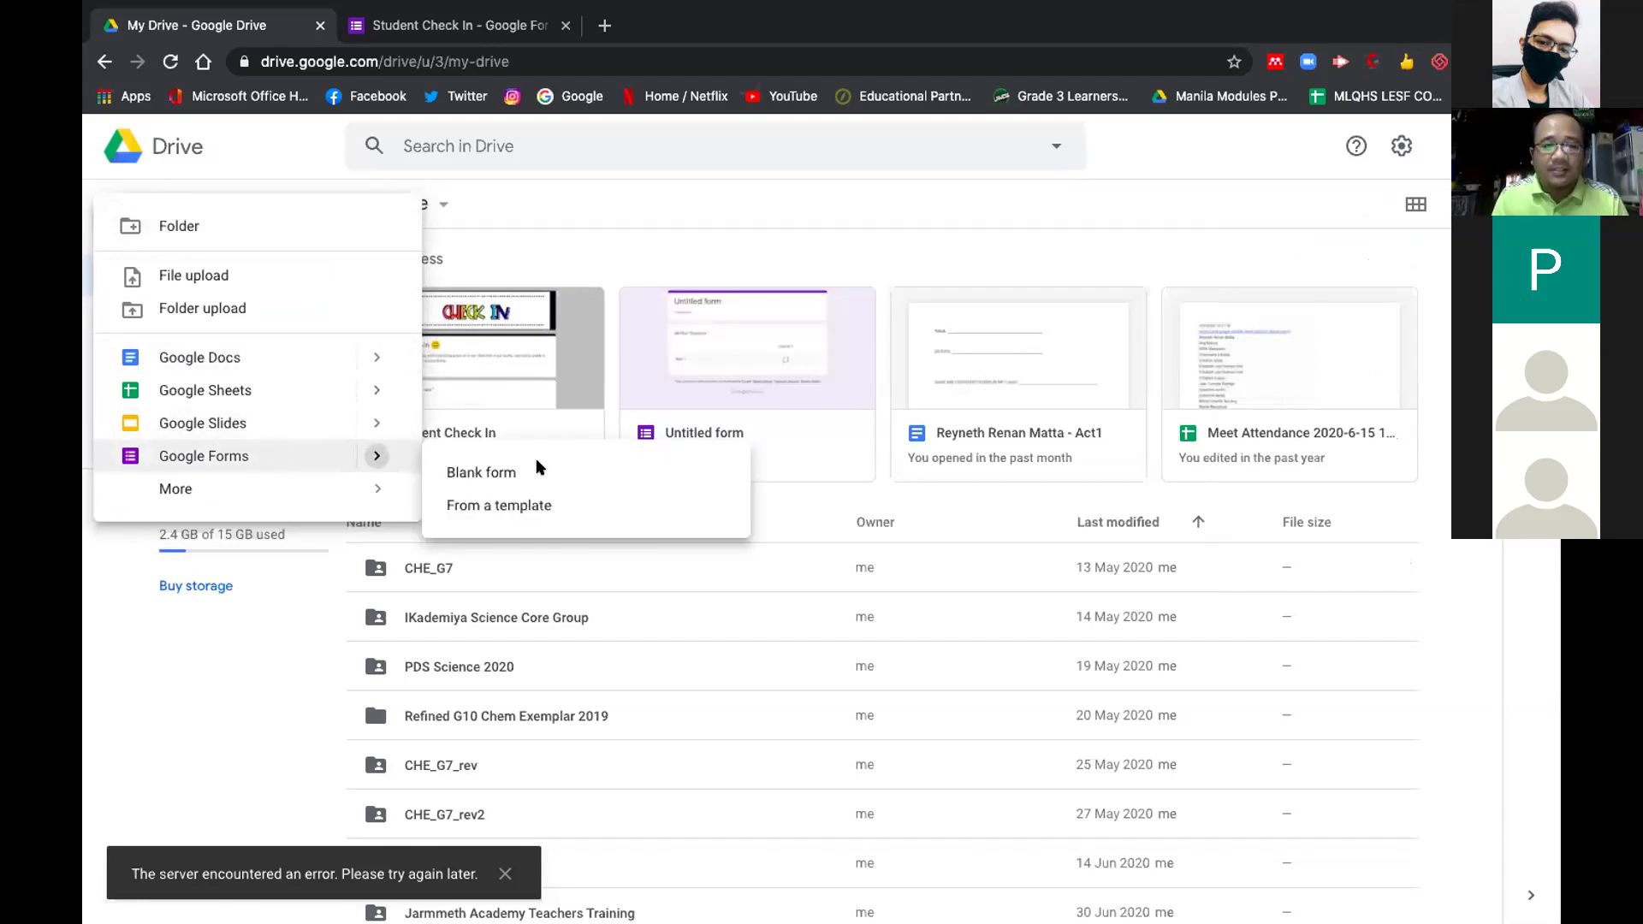
left_click(539, 466)
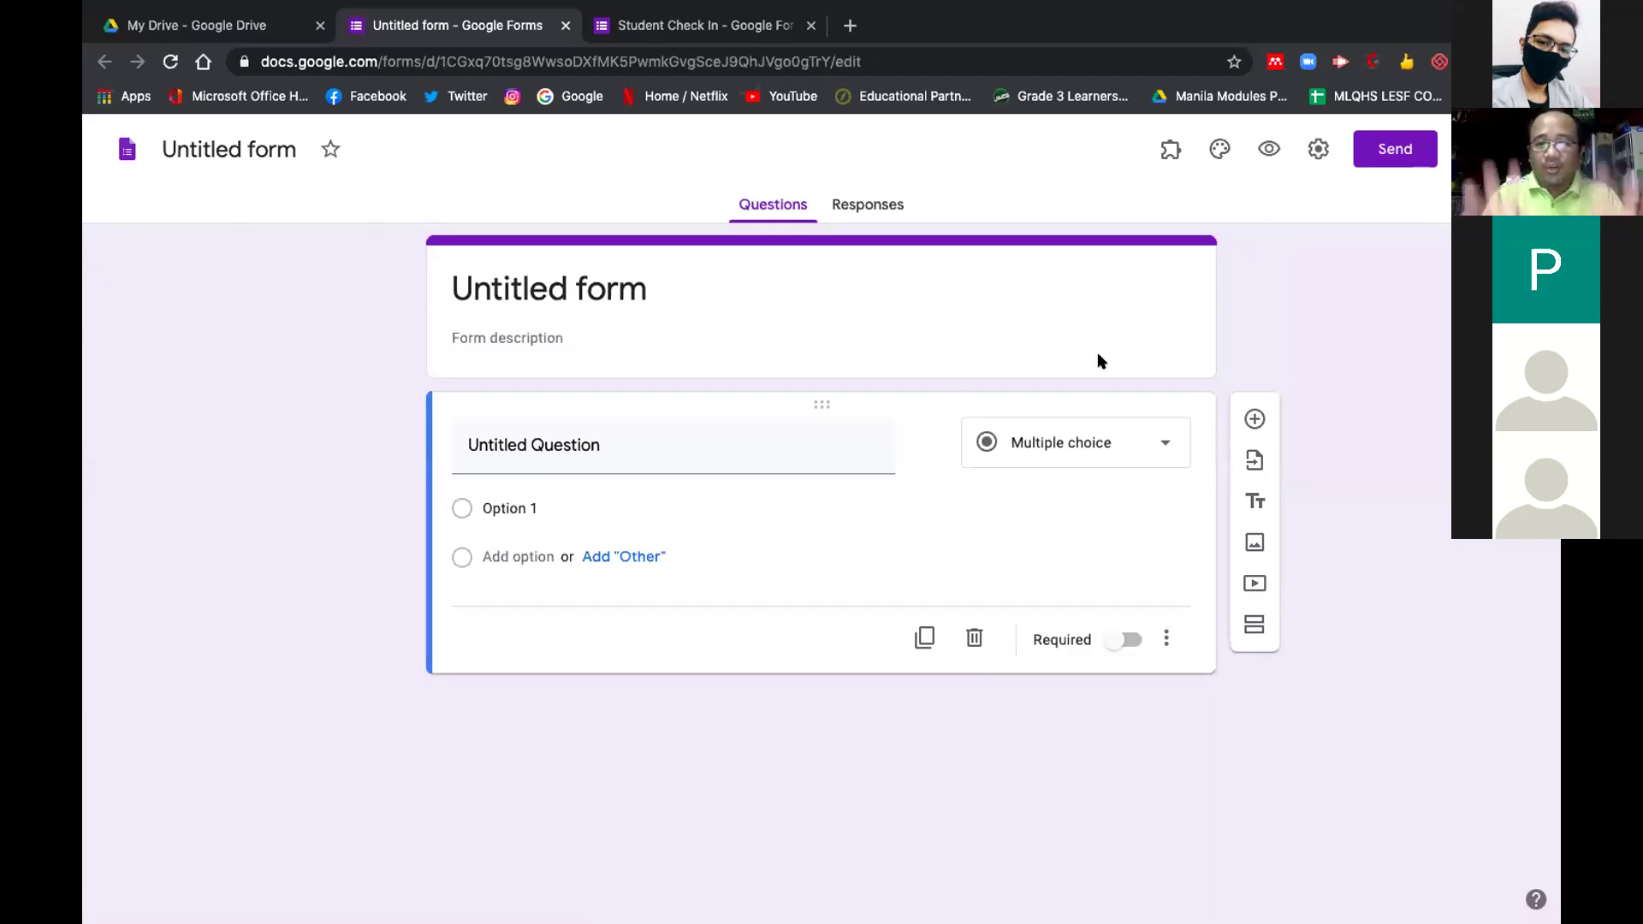
Retitle the untitled form 'Sample Form', fixing a typo, and glance at the Add-ons list
left_click(567, 288)
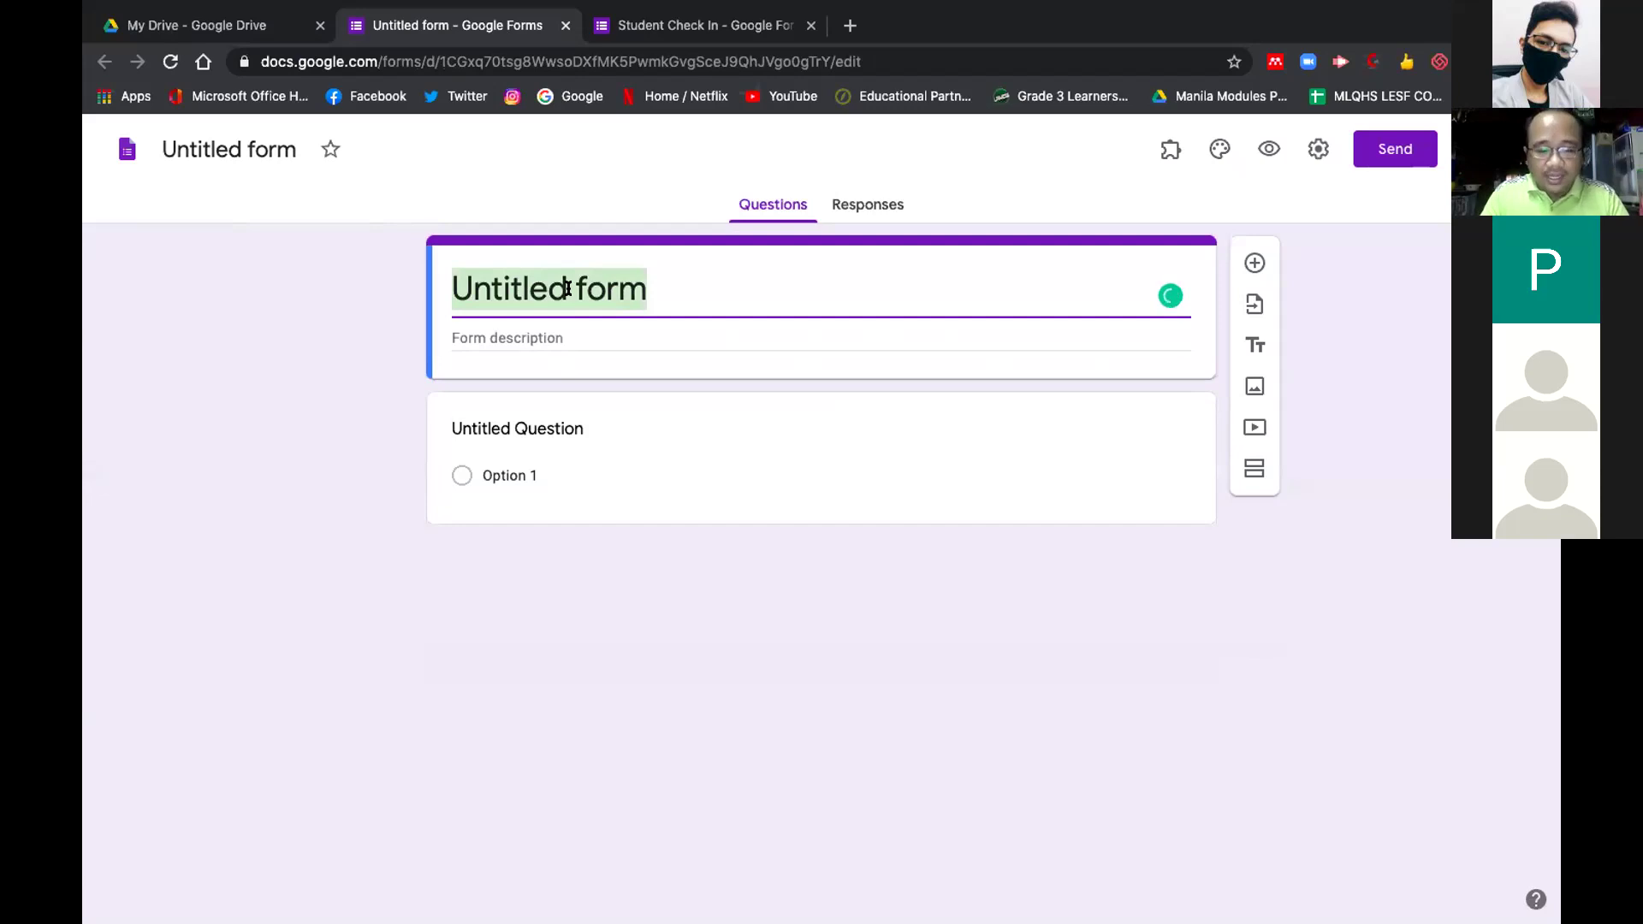
type("Sam")
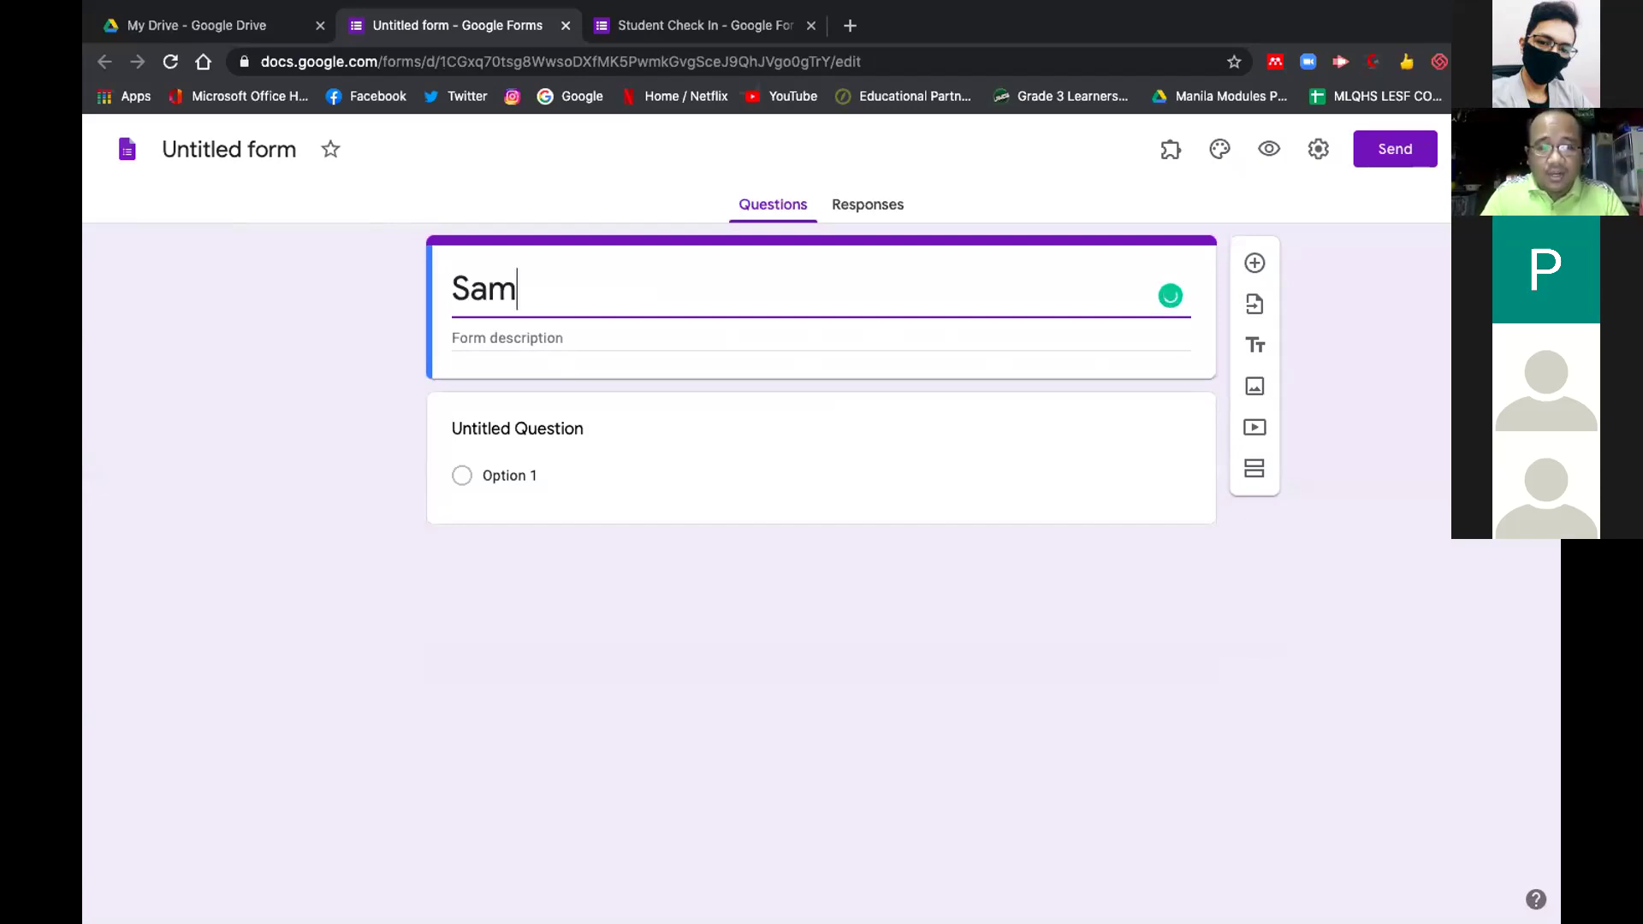
type("ple")
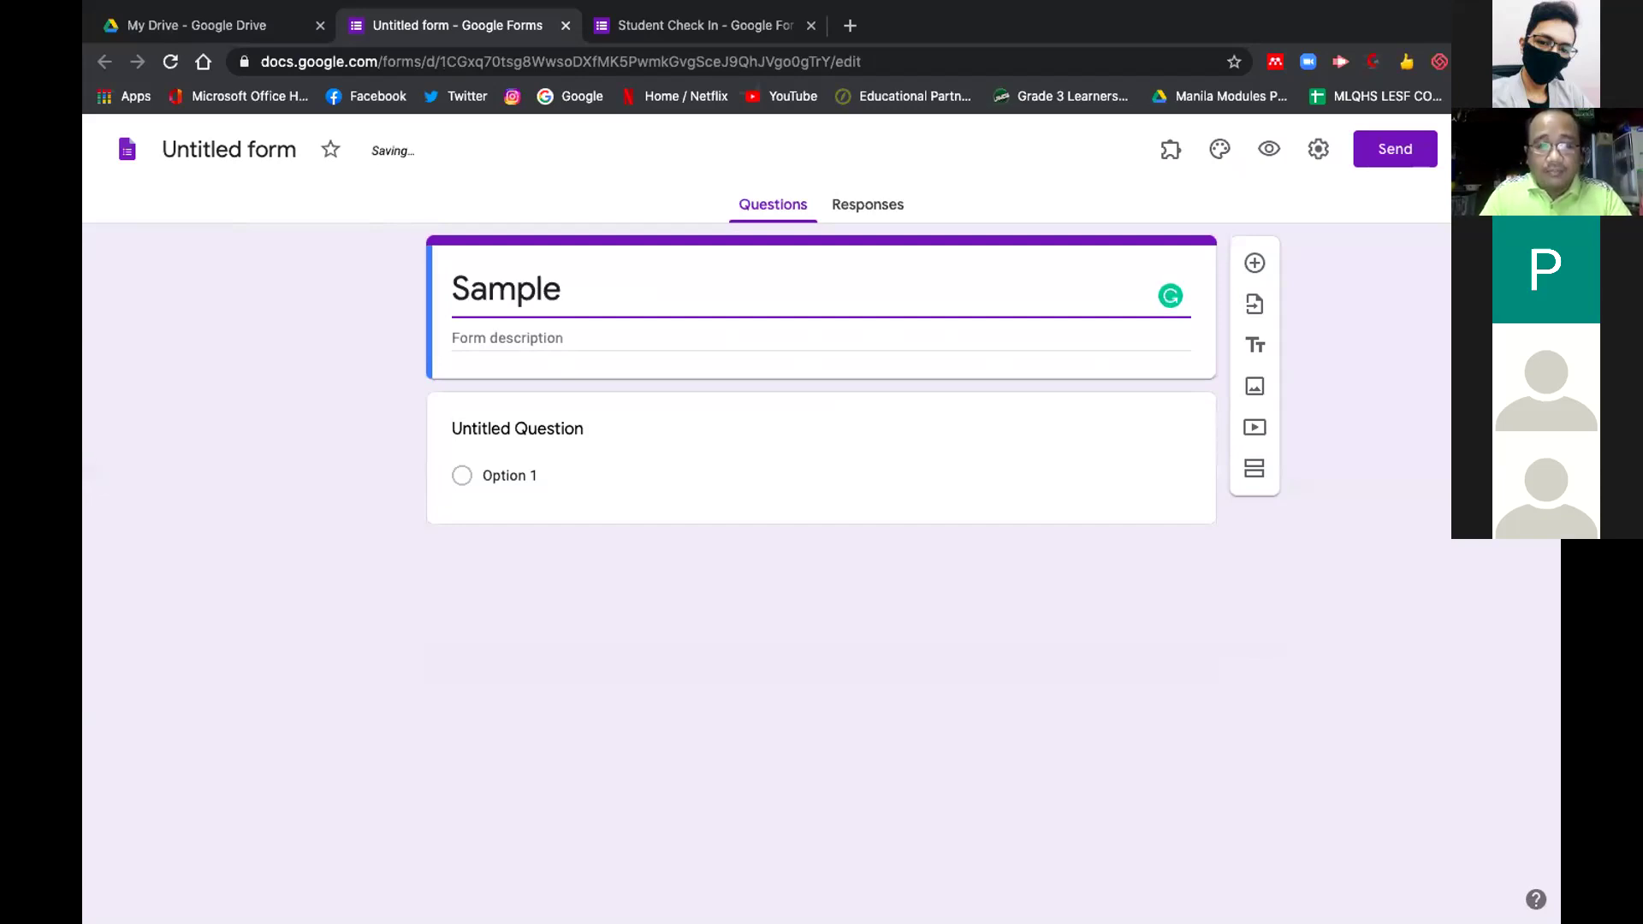
type(" Form")
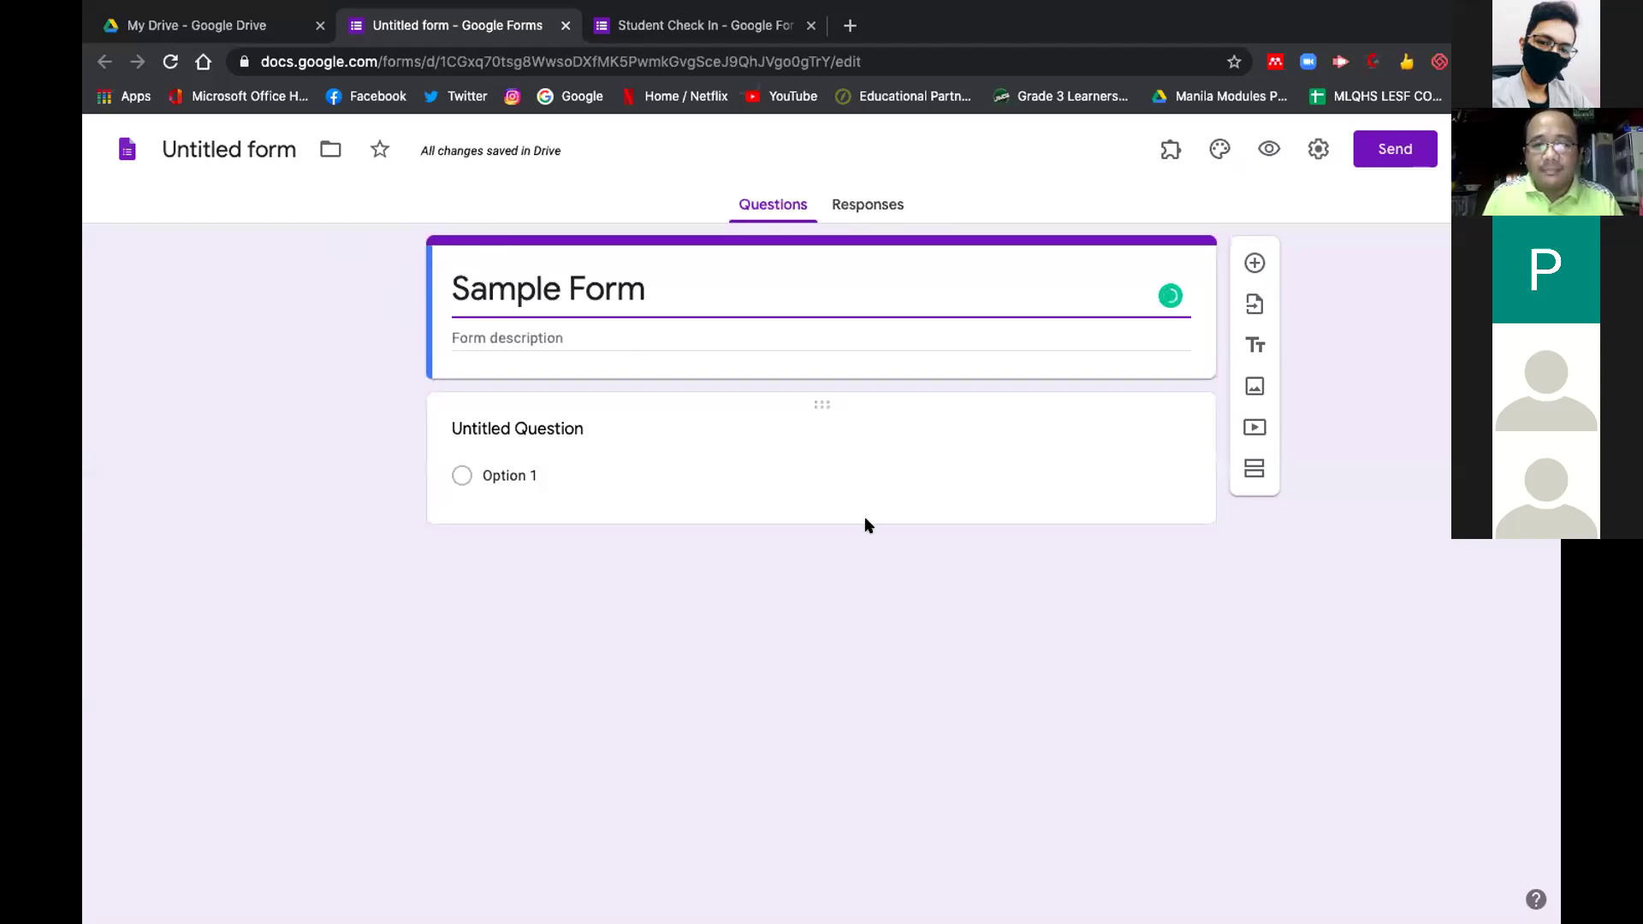
left_click(1168, 151)
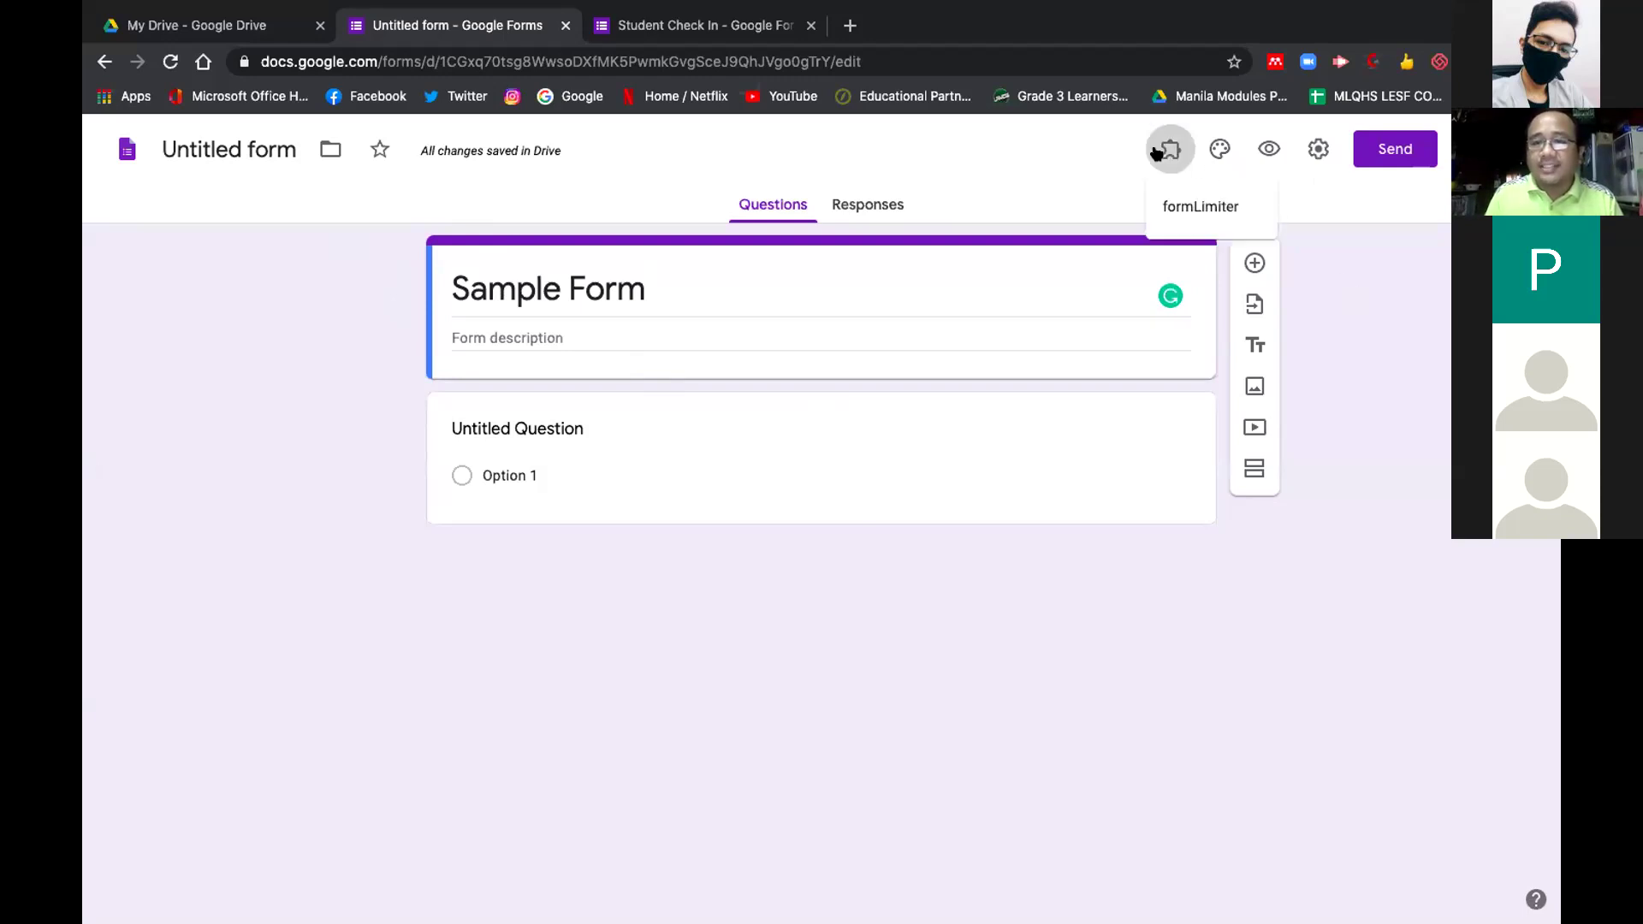
left_click(1156, 153)
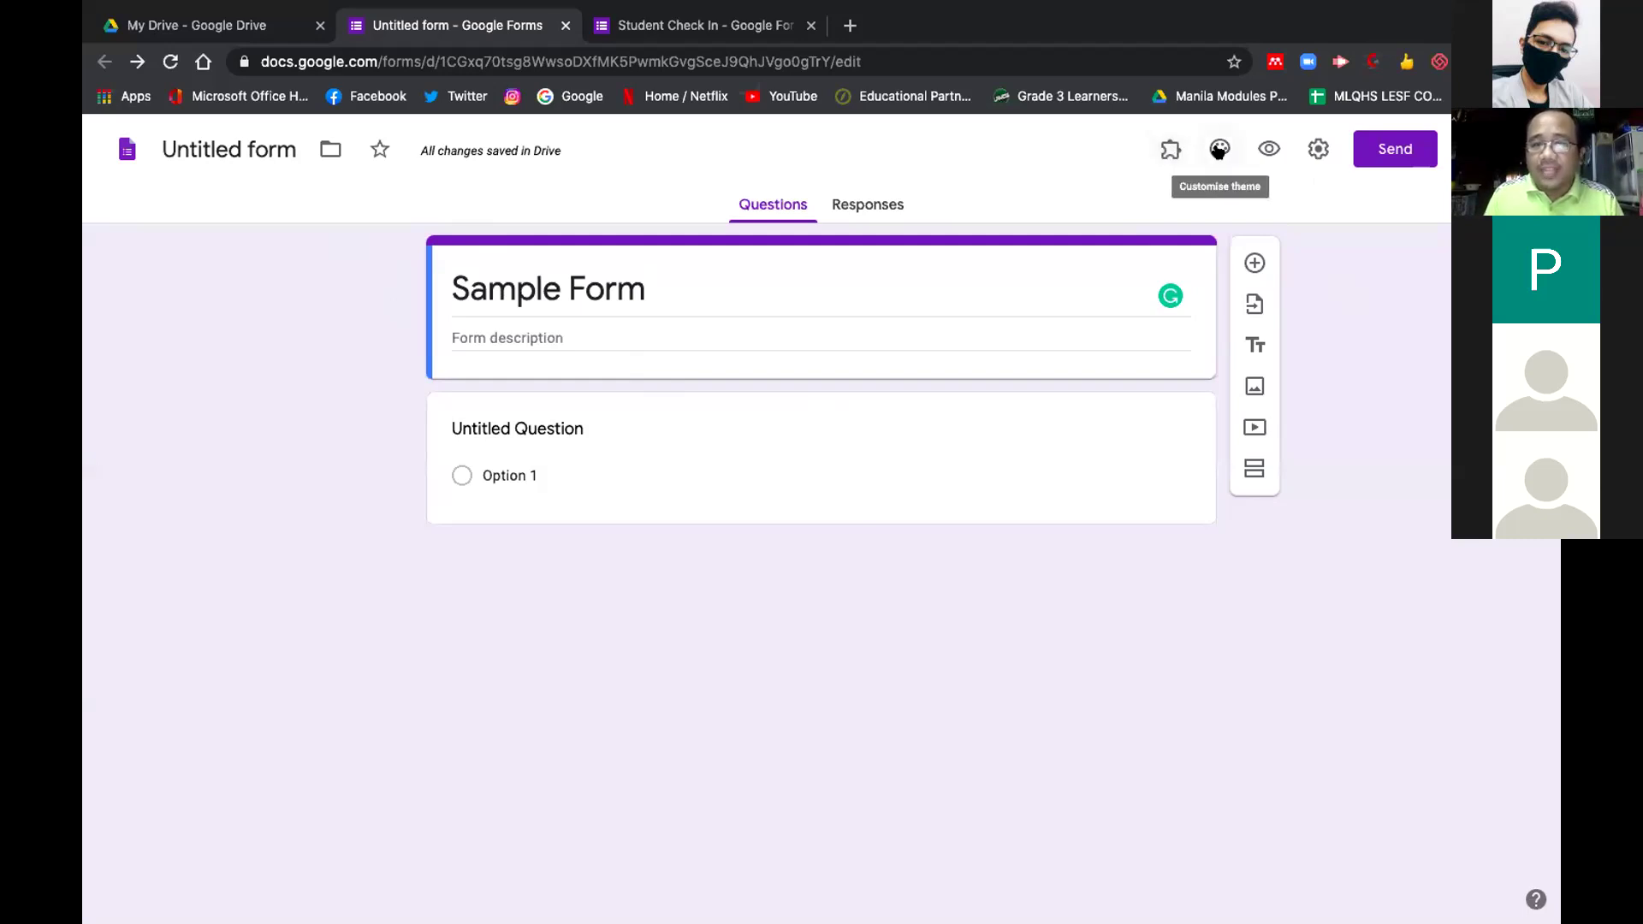
Give the form a green theme colour with the Playful font style
left_click(1219, 149)
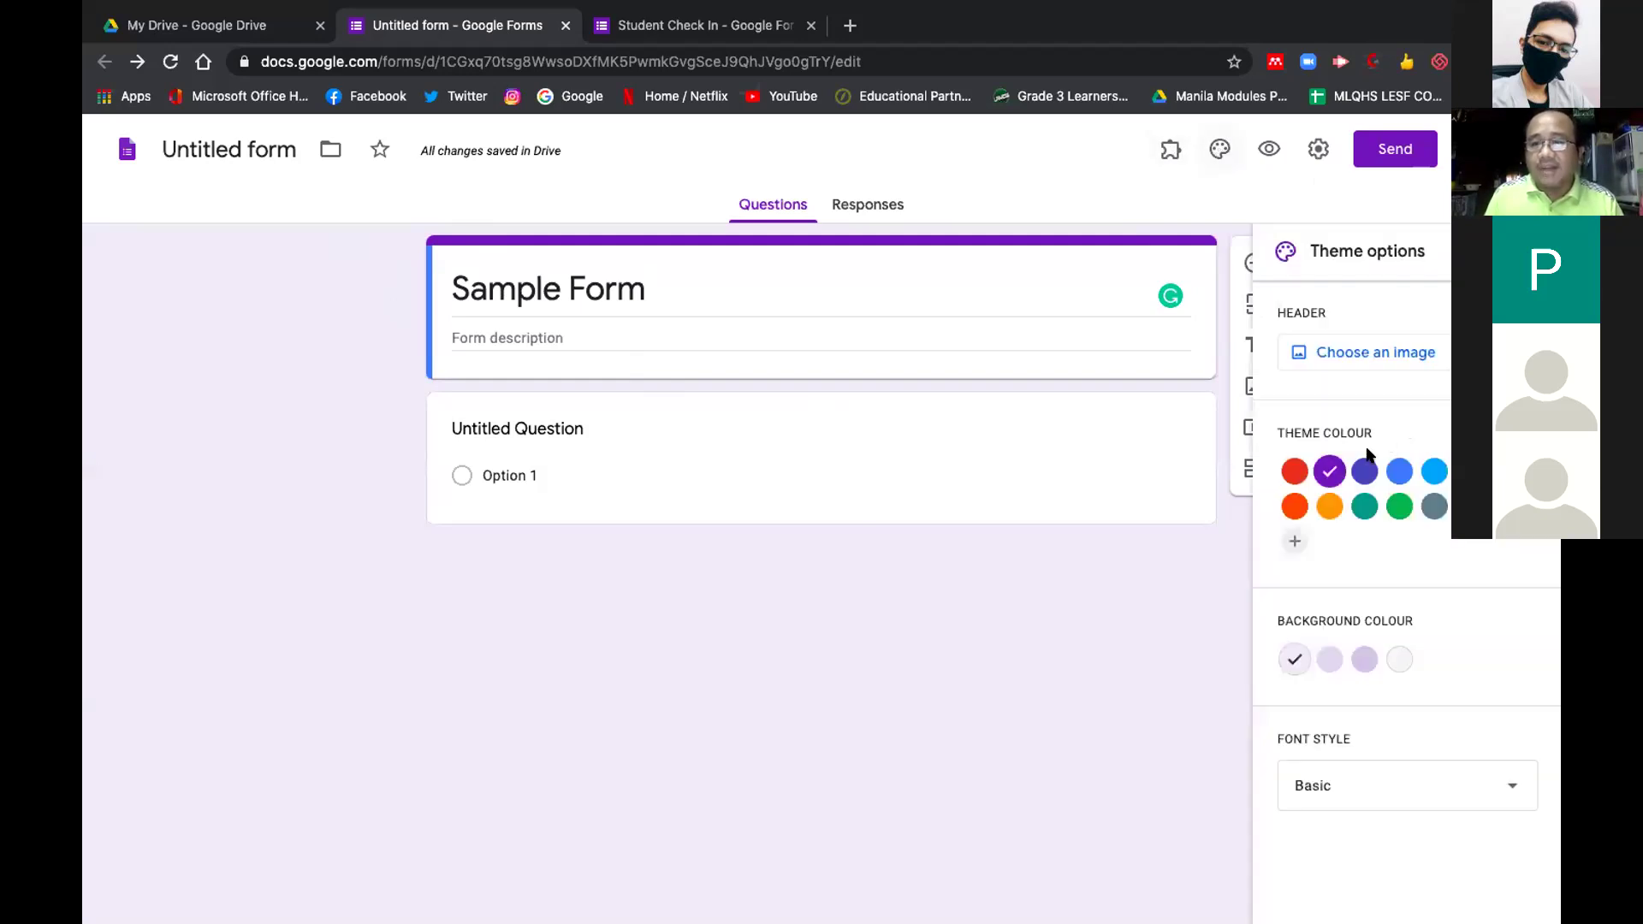
left_click(1394, 507)
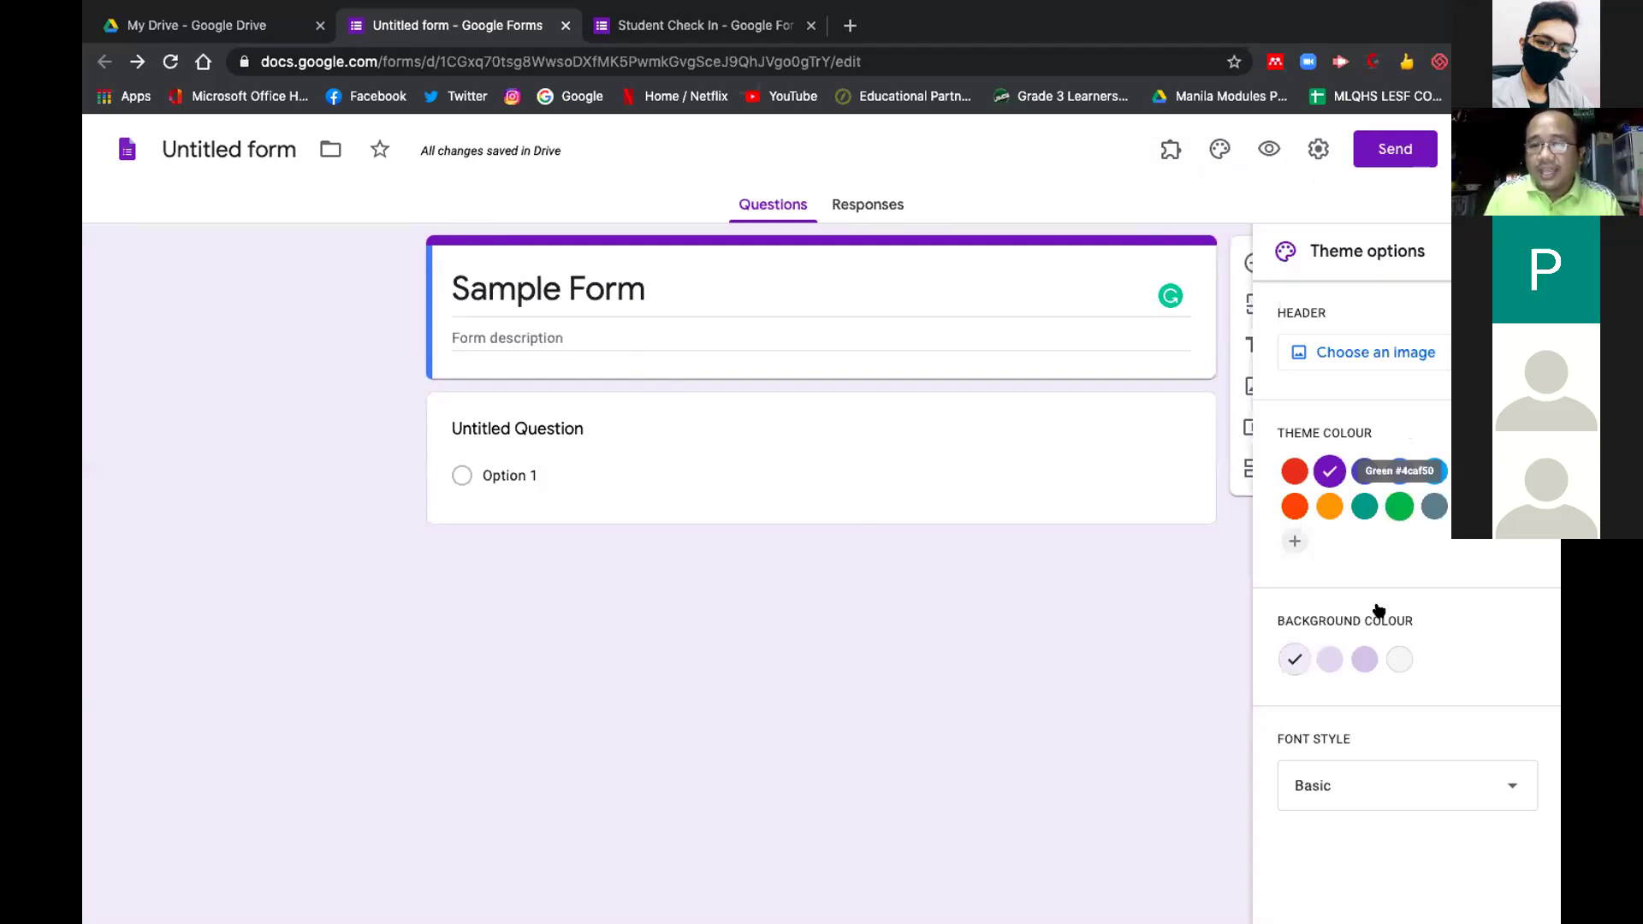
left_click(1354, 792)
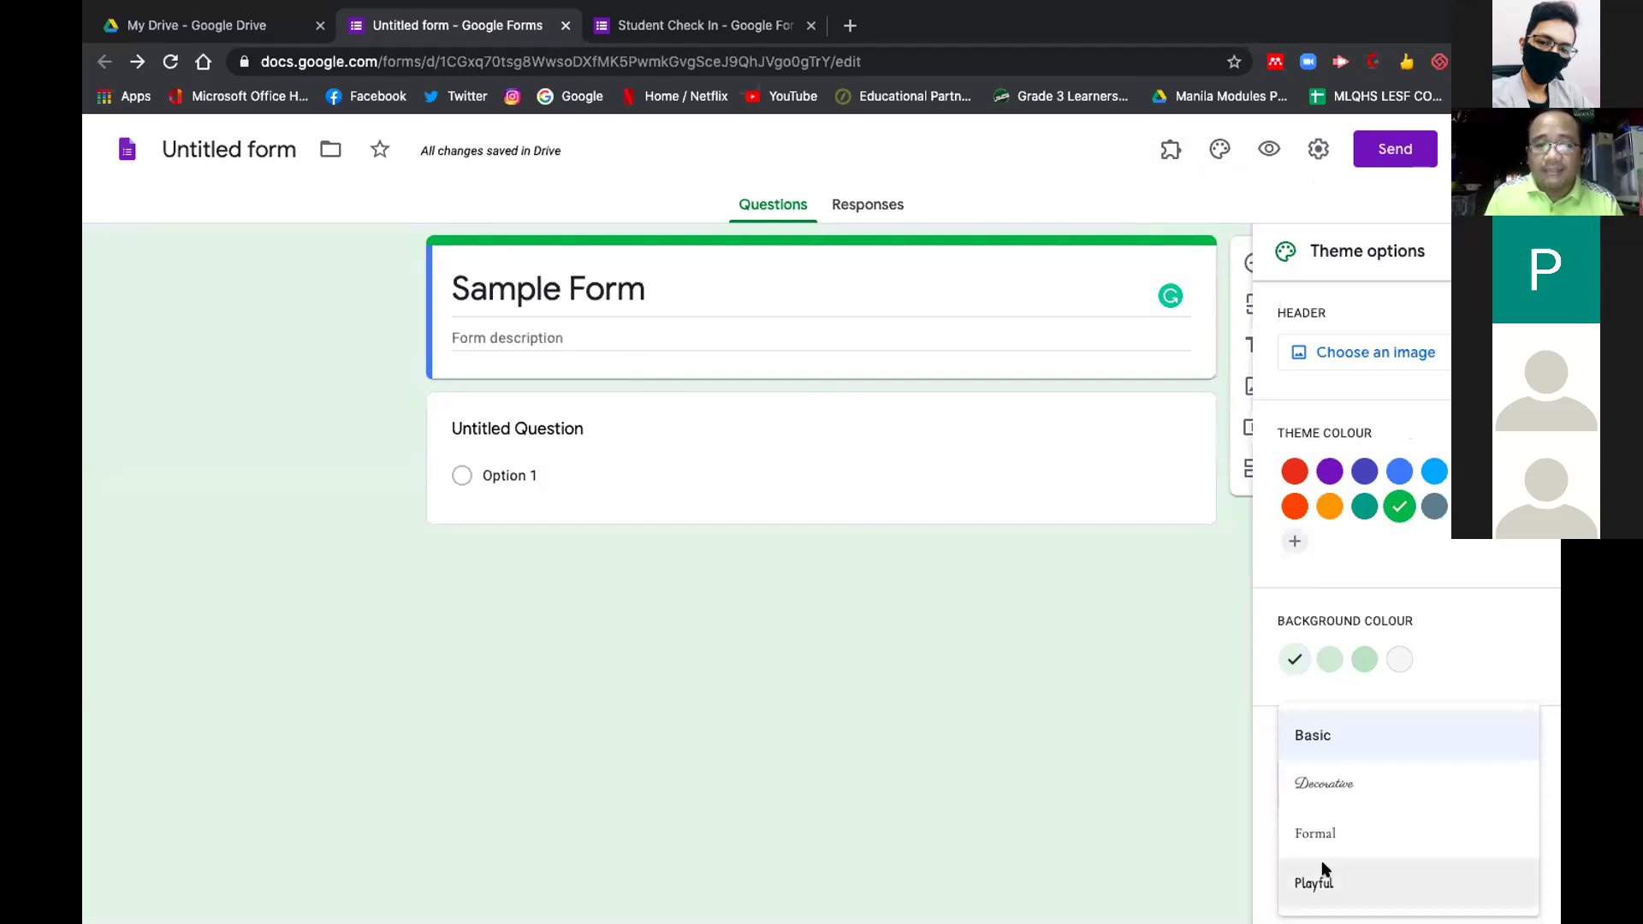
left_click(1324, 870)
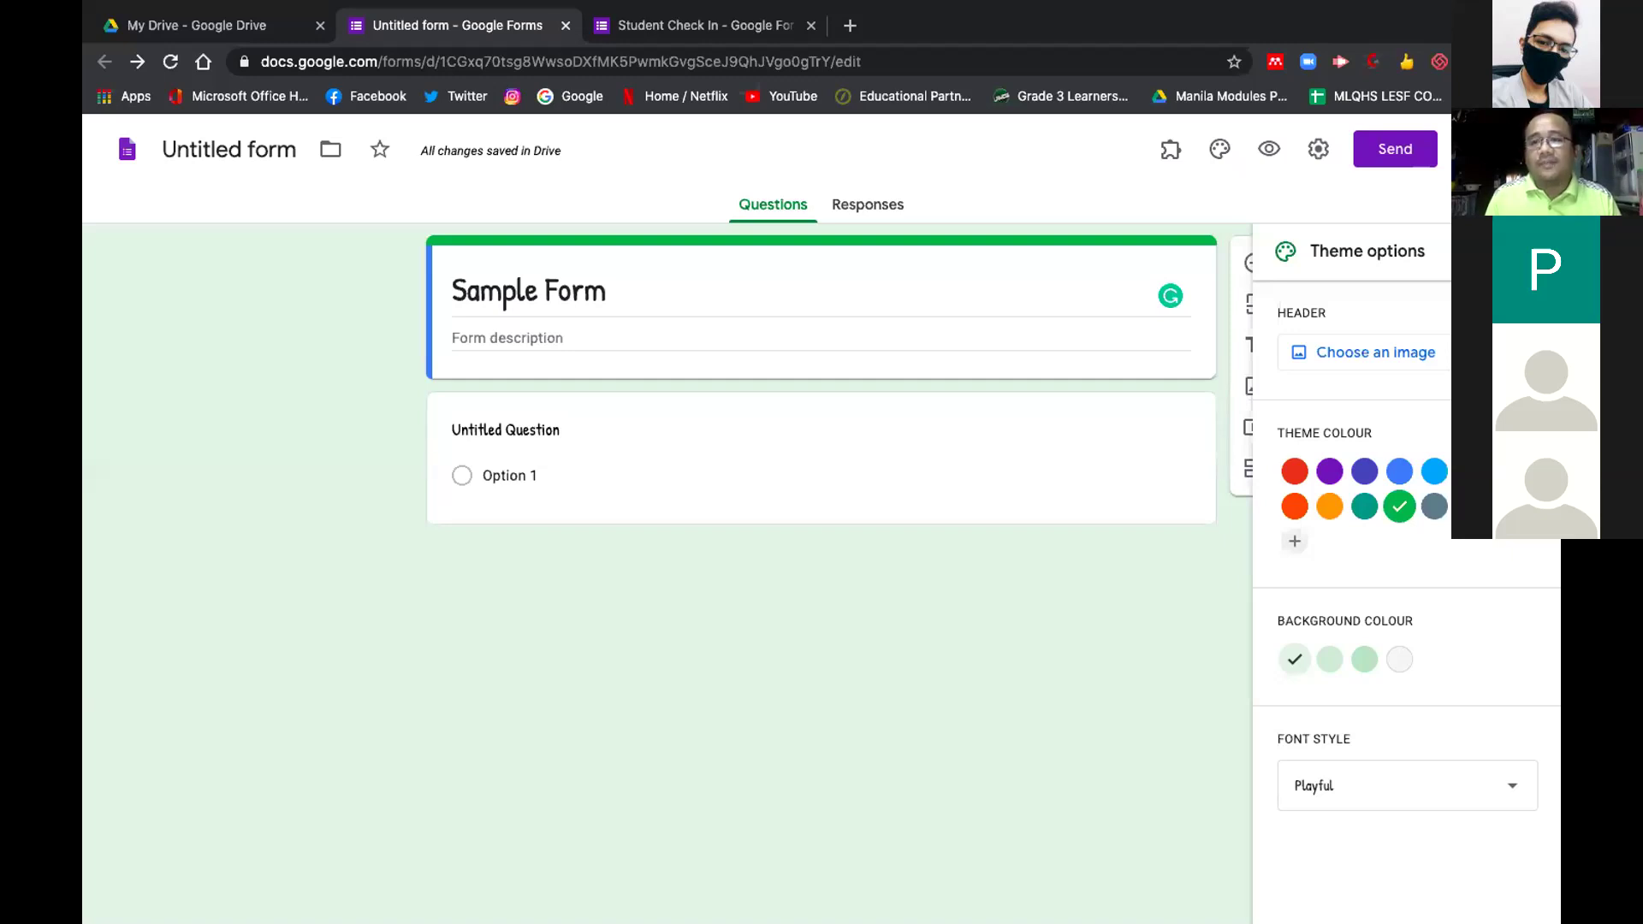
left_click(1268, 147)
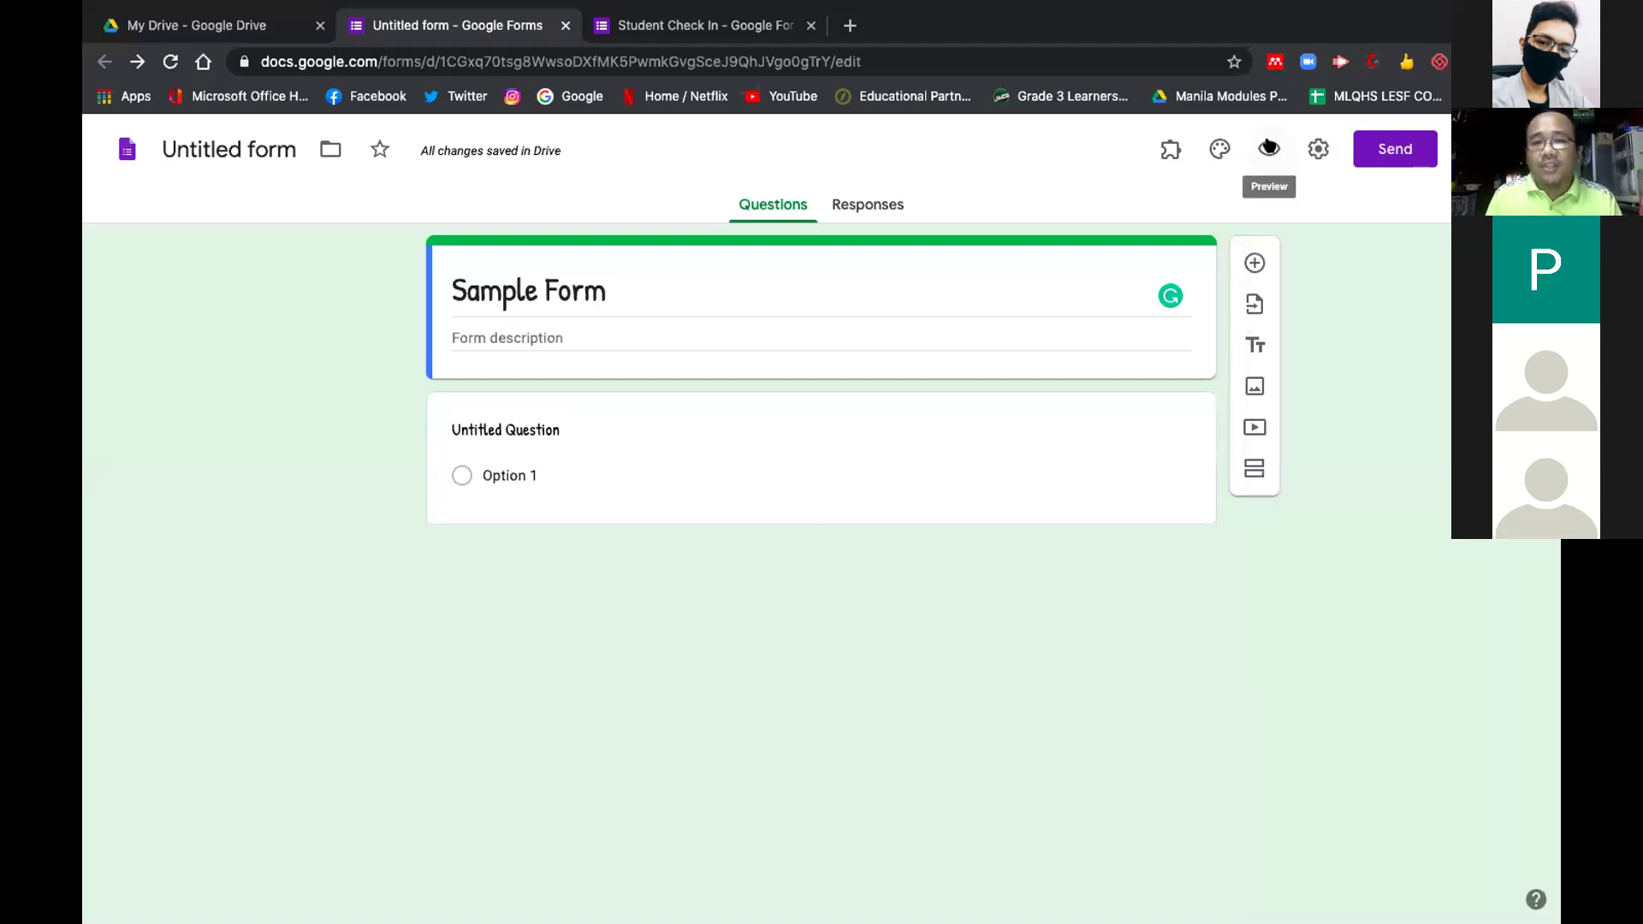
Preview the green Sample Form as a respondent, then close the preview tab
left_click(1268, 147)
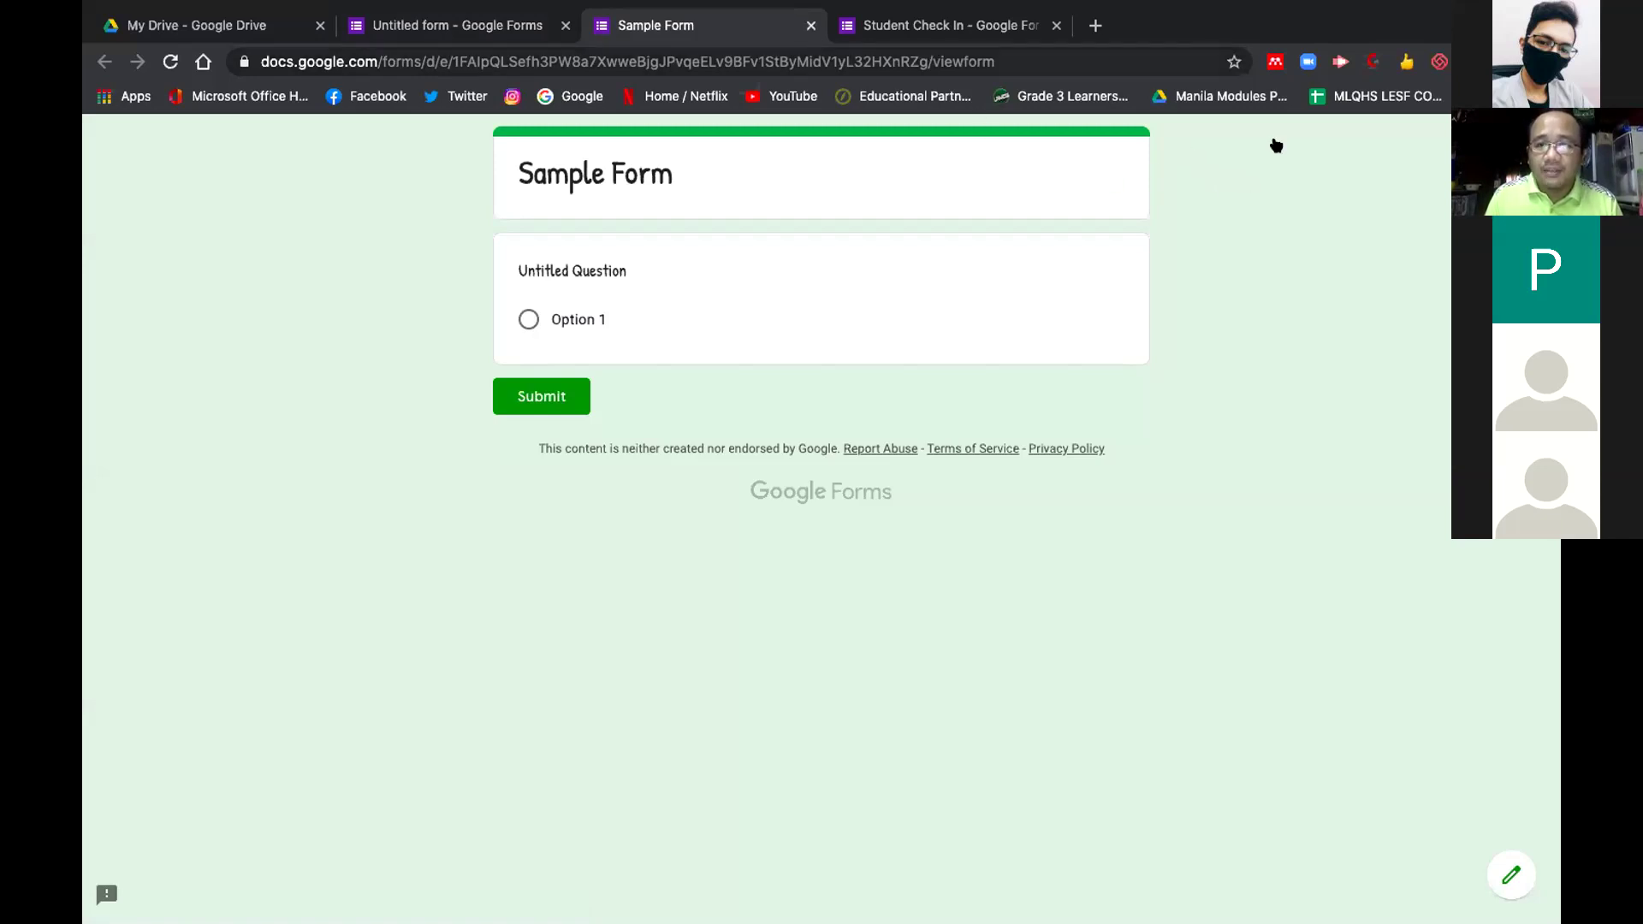
key("ctrl+w")
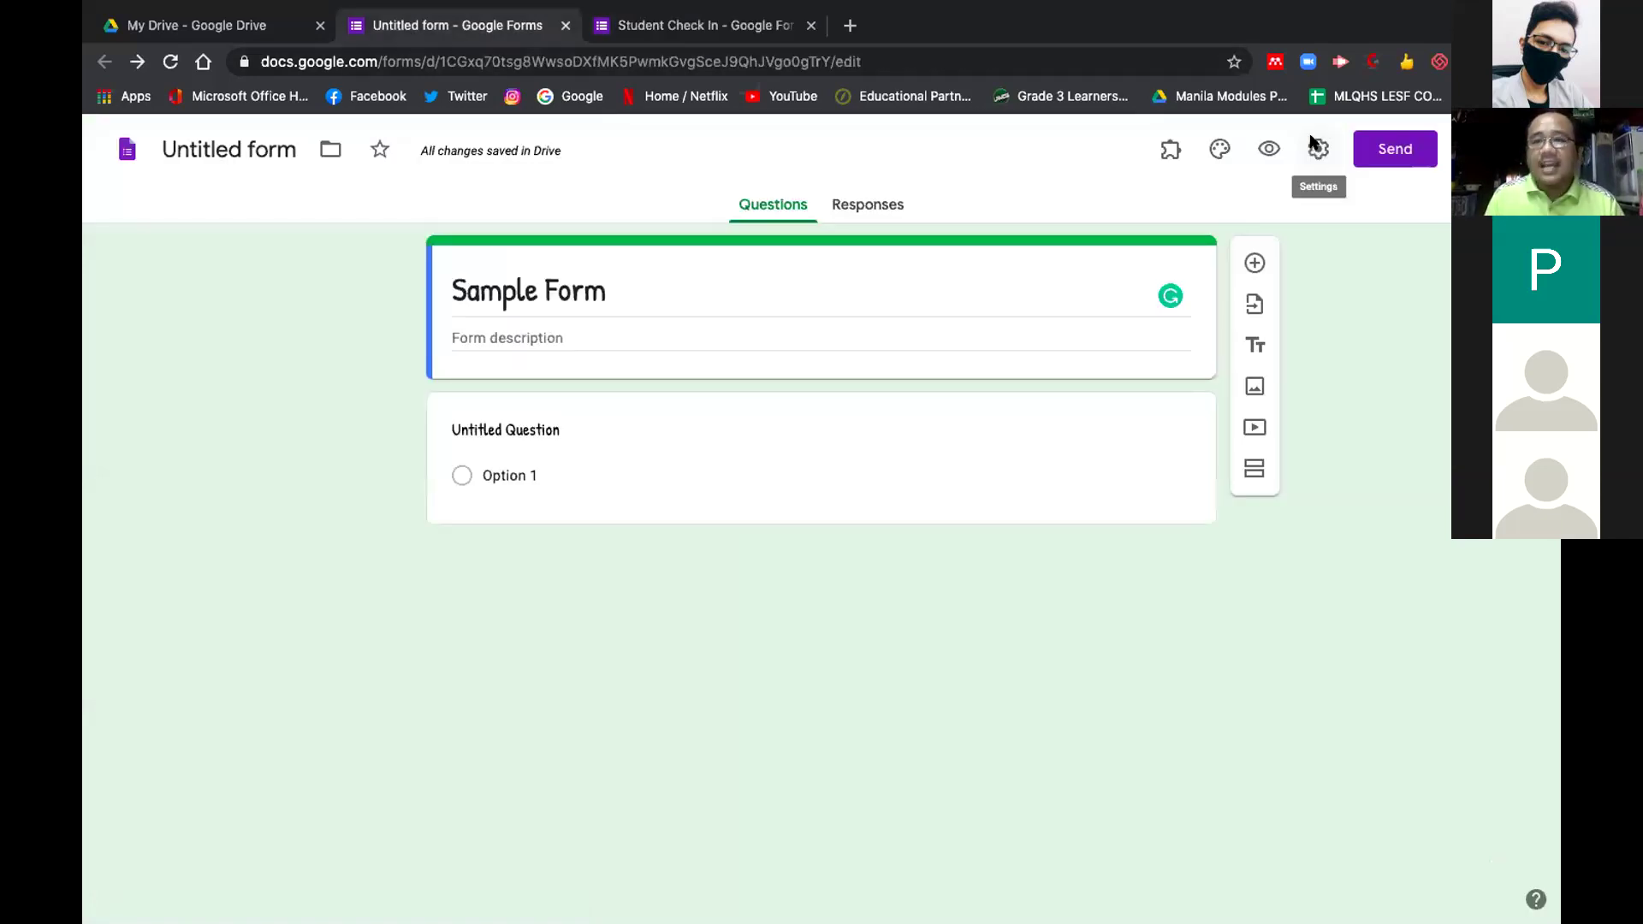
left_click(1314, 145)
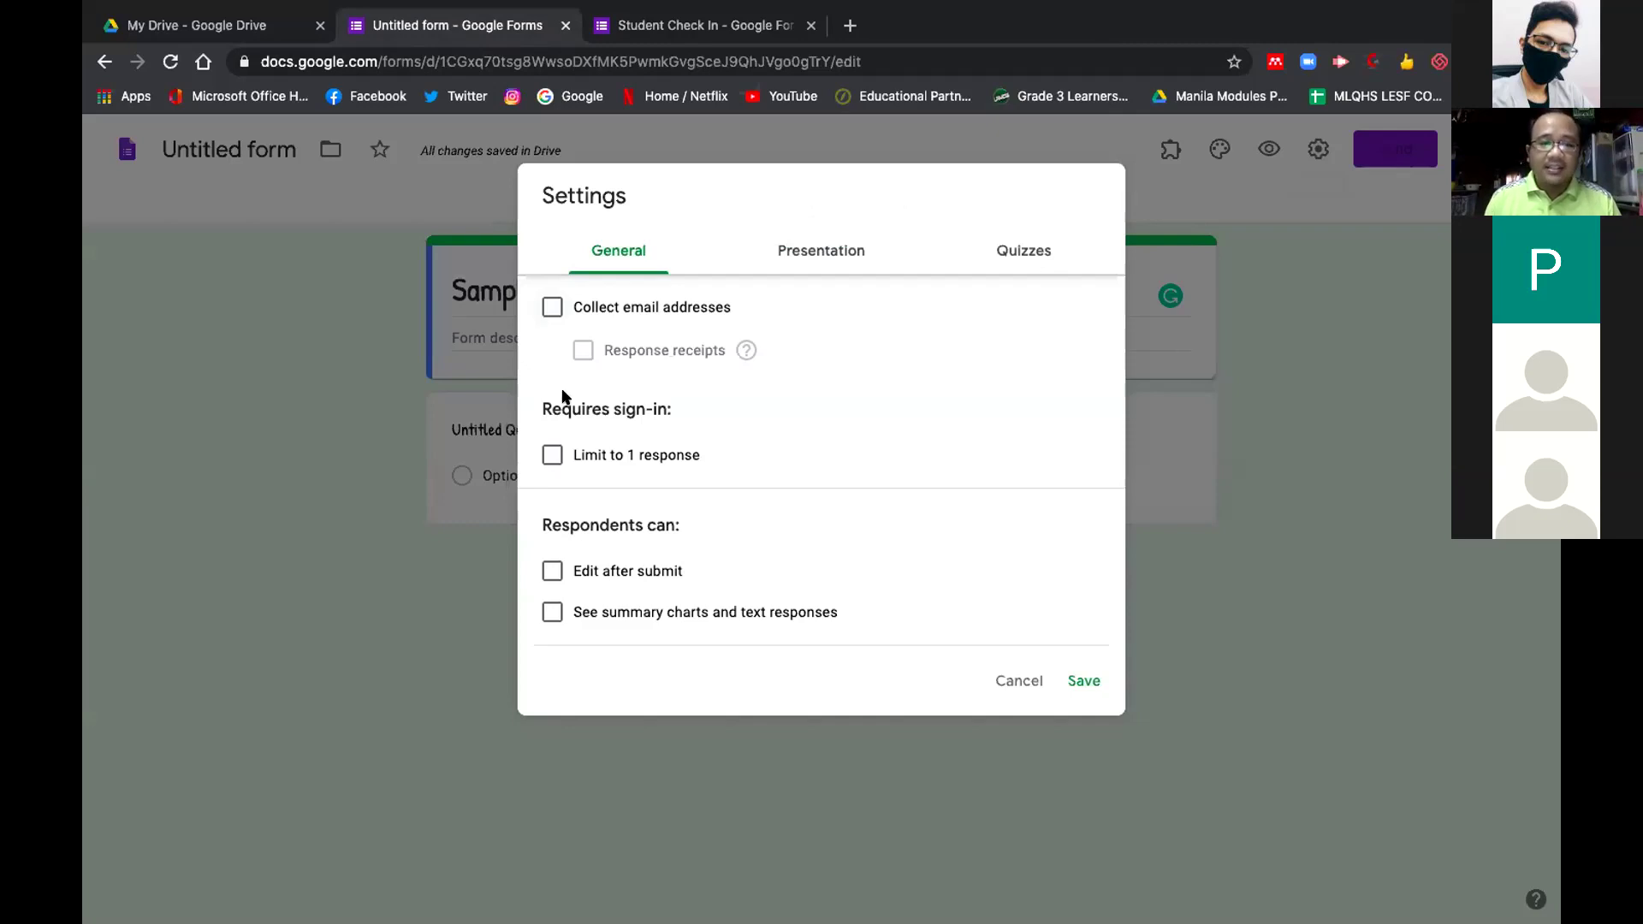
Limit Sample Form to 1 response per person, switch on Make this a quiz, and save
left_click(553, 449)
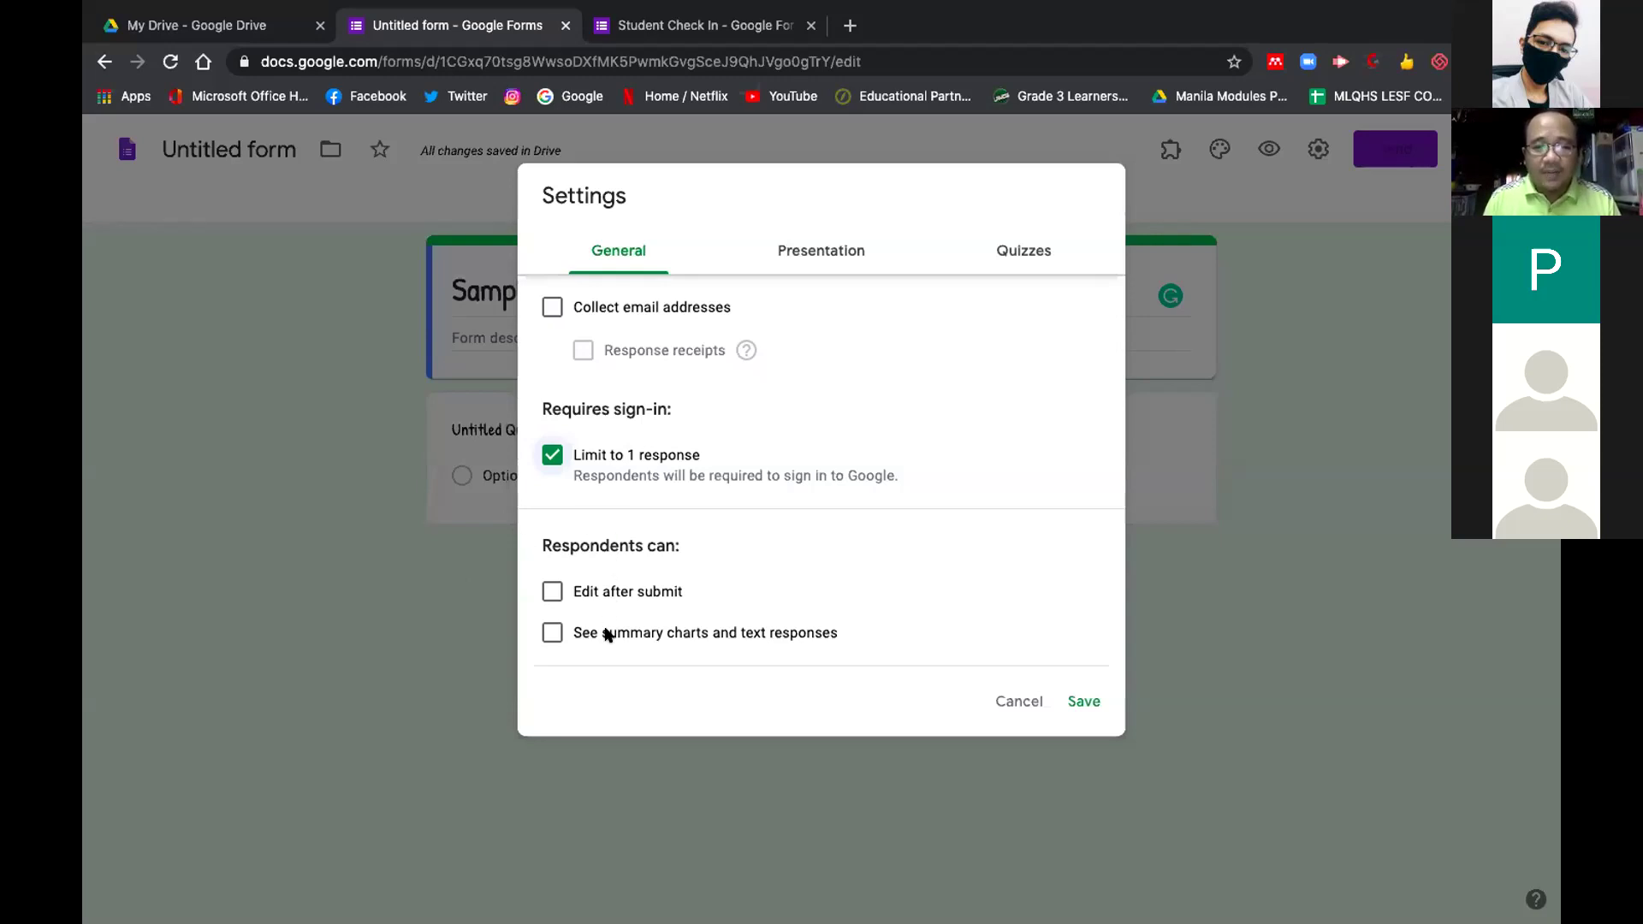
left_click(821, 251)
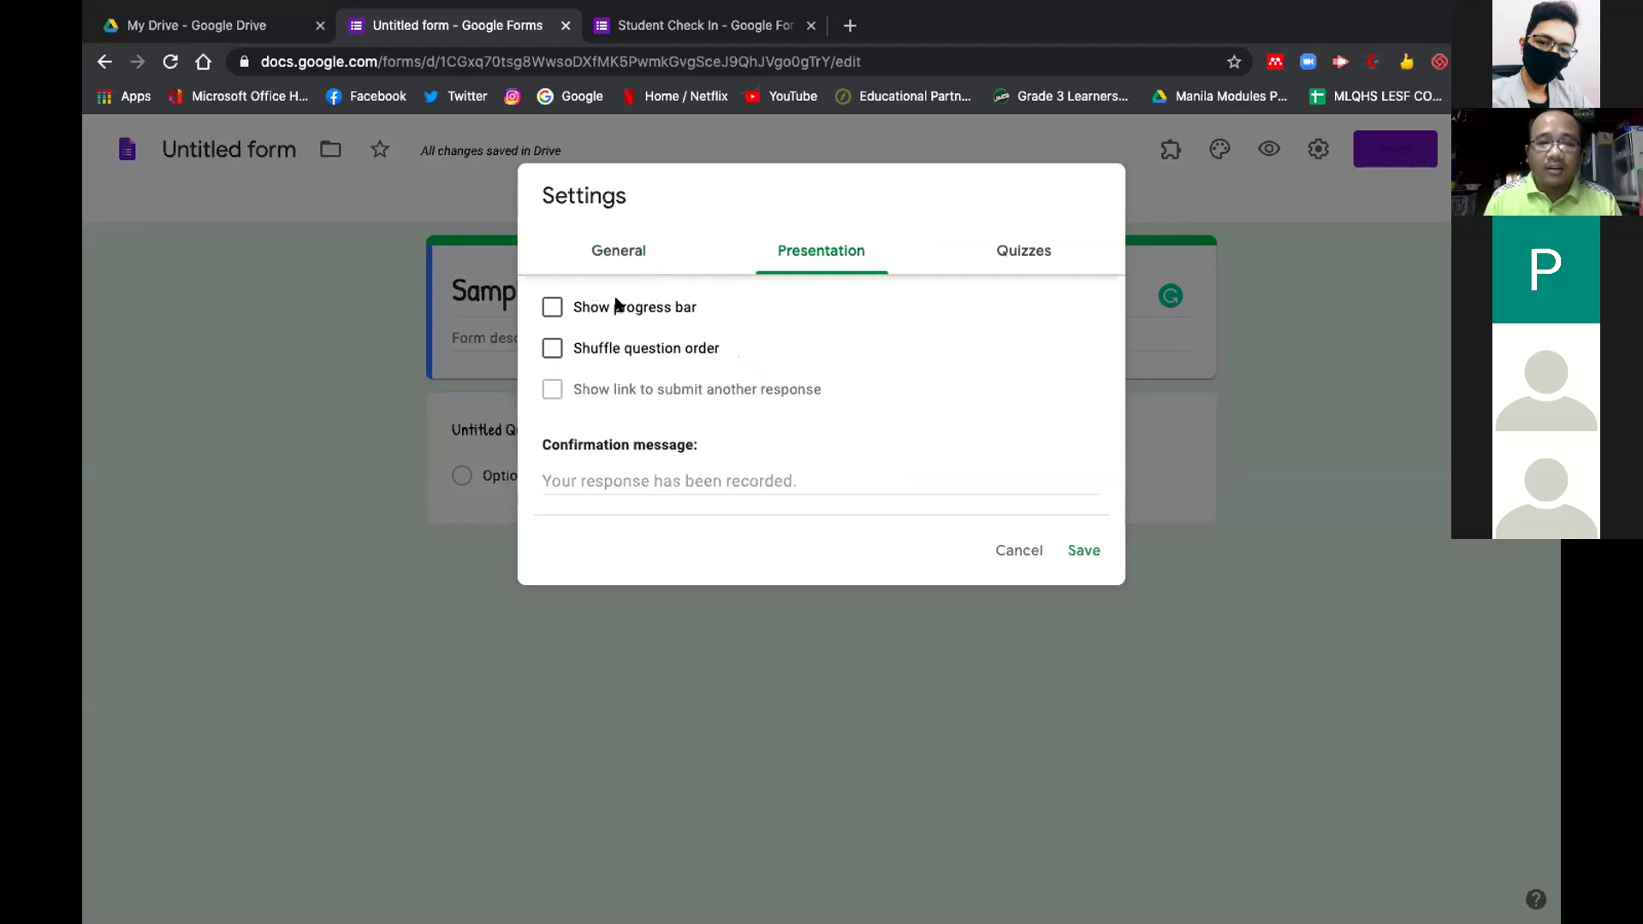
left_click(1033, 248)
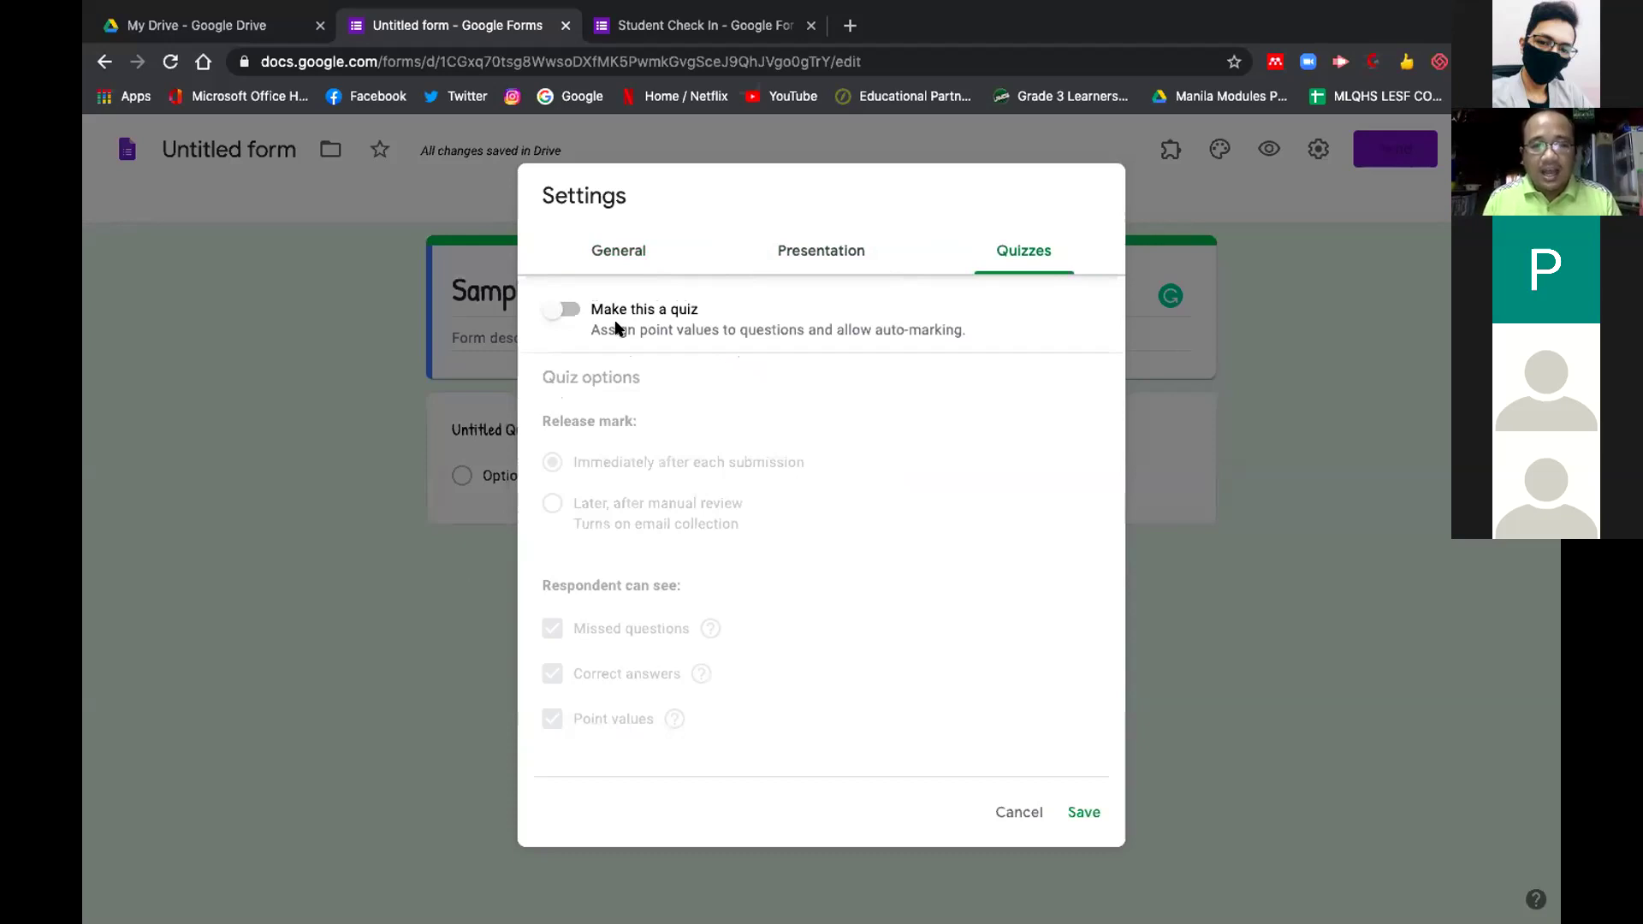
left_click(562, 311)
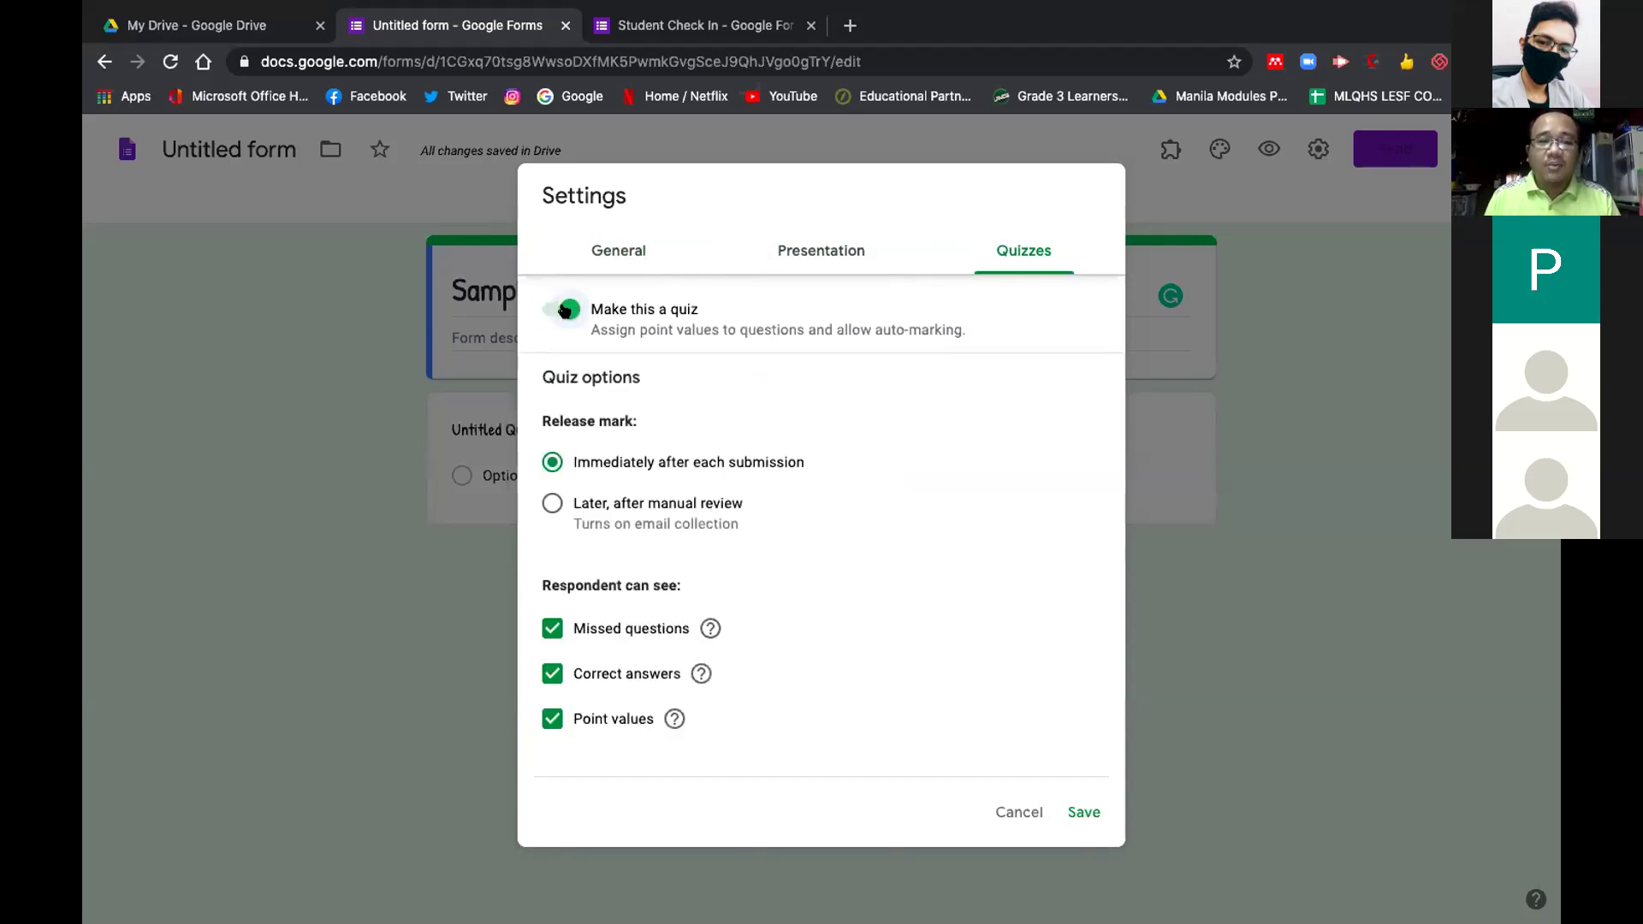
left_click(564, 310)
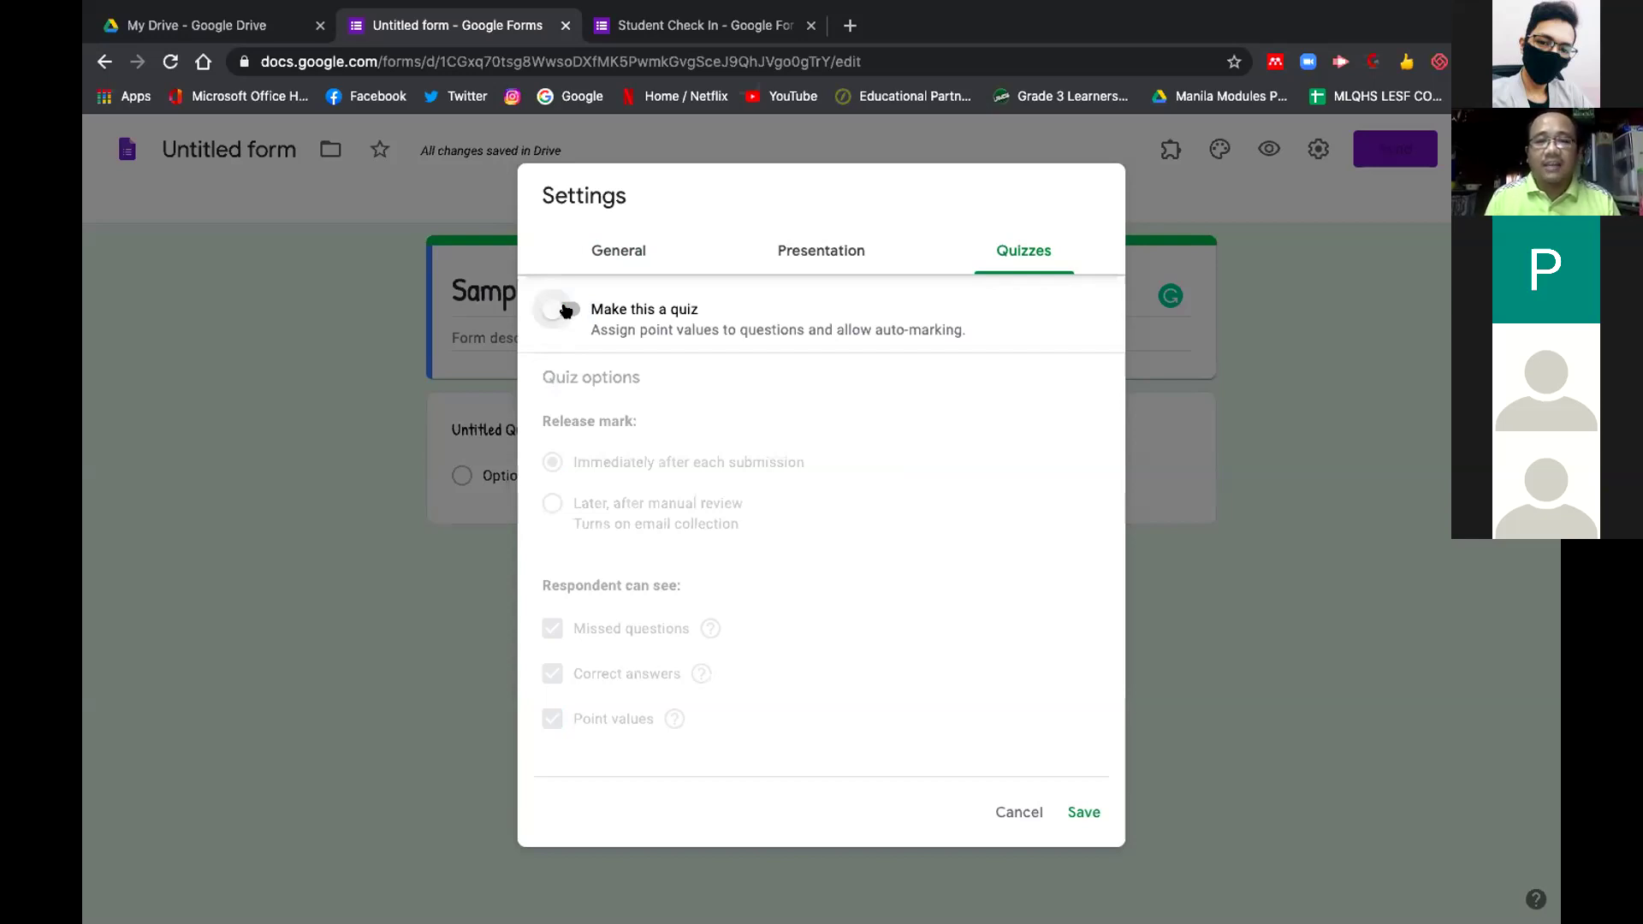
left_click(565, 310)
left_click(1082, 811)
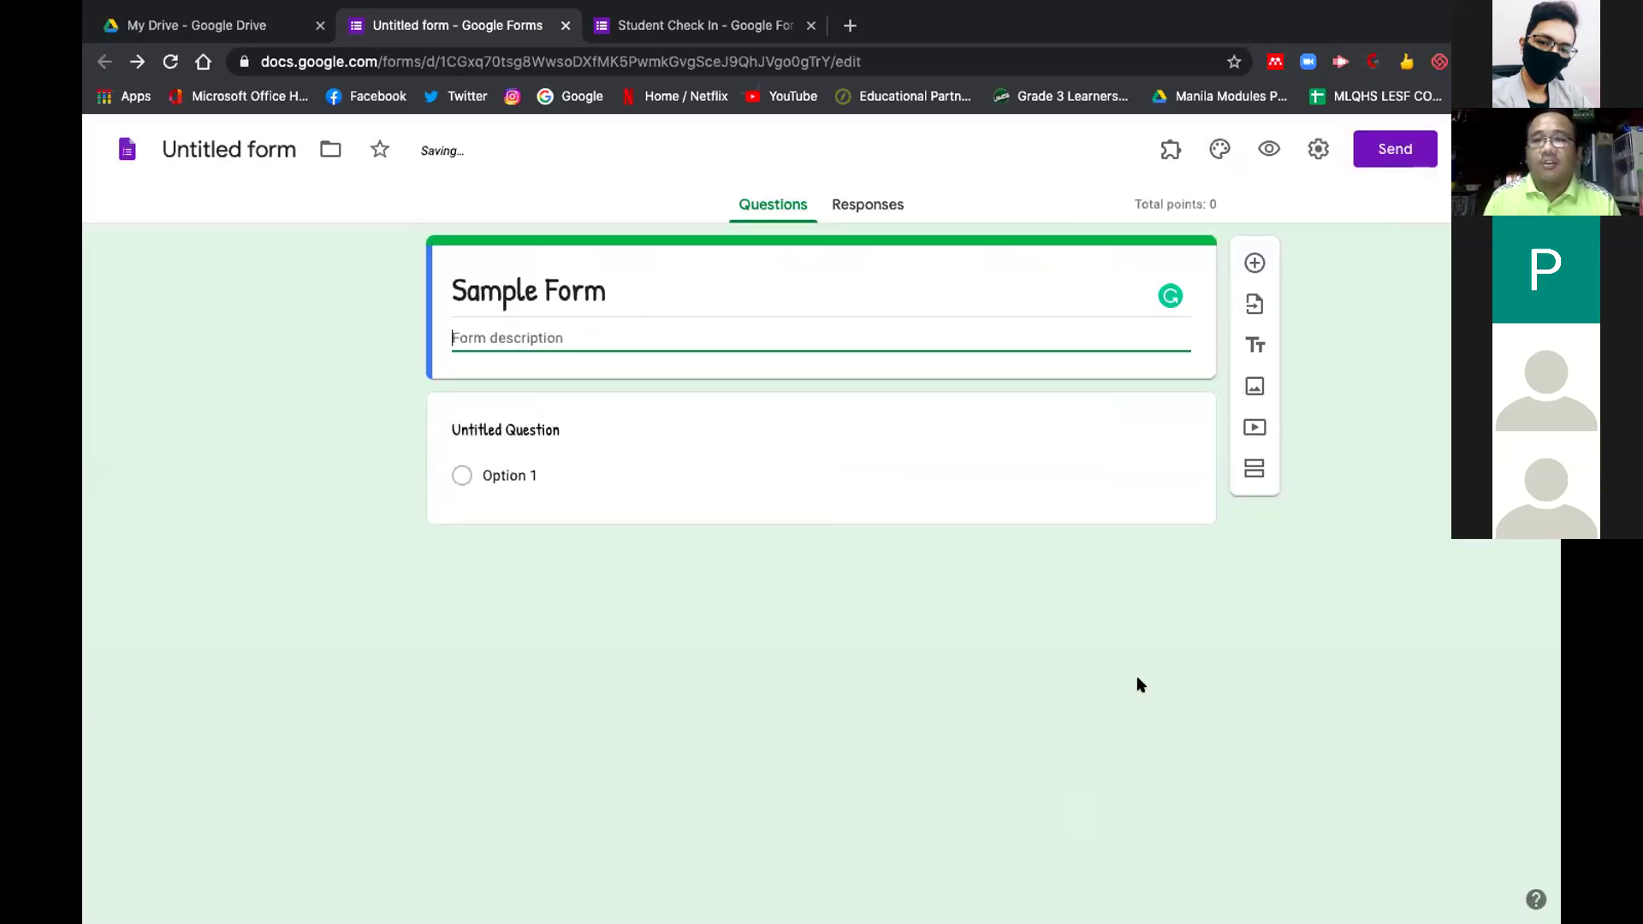
left_click(1407, 153)
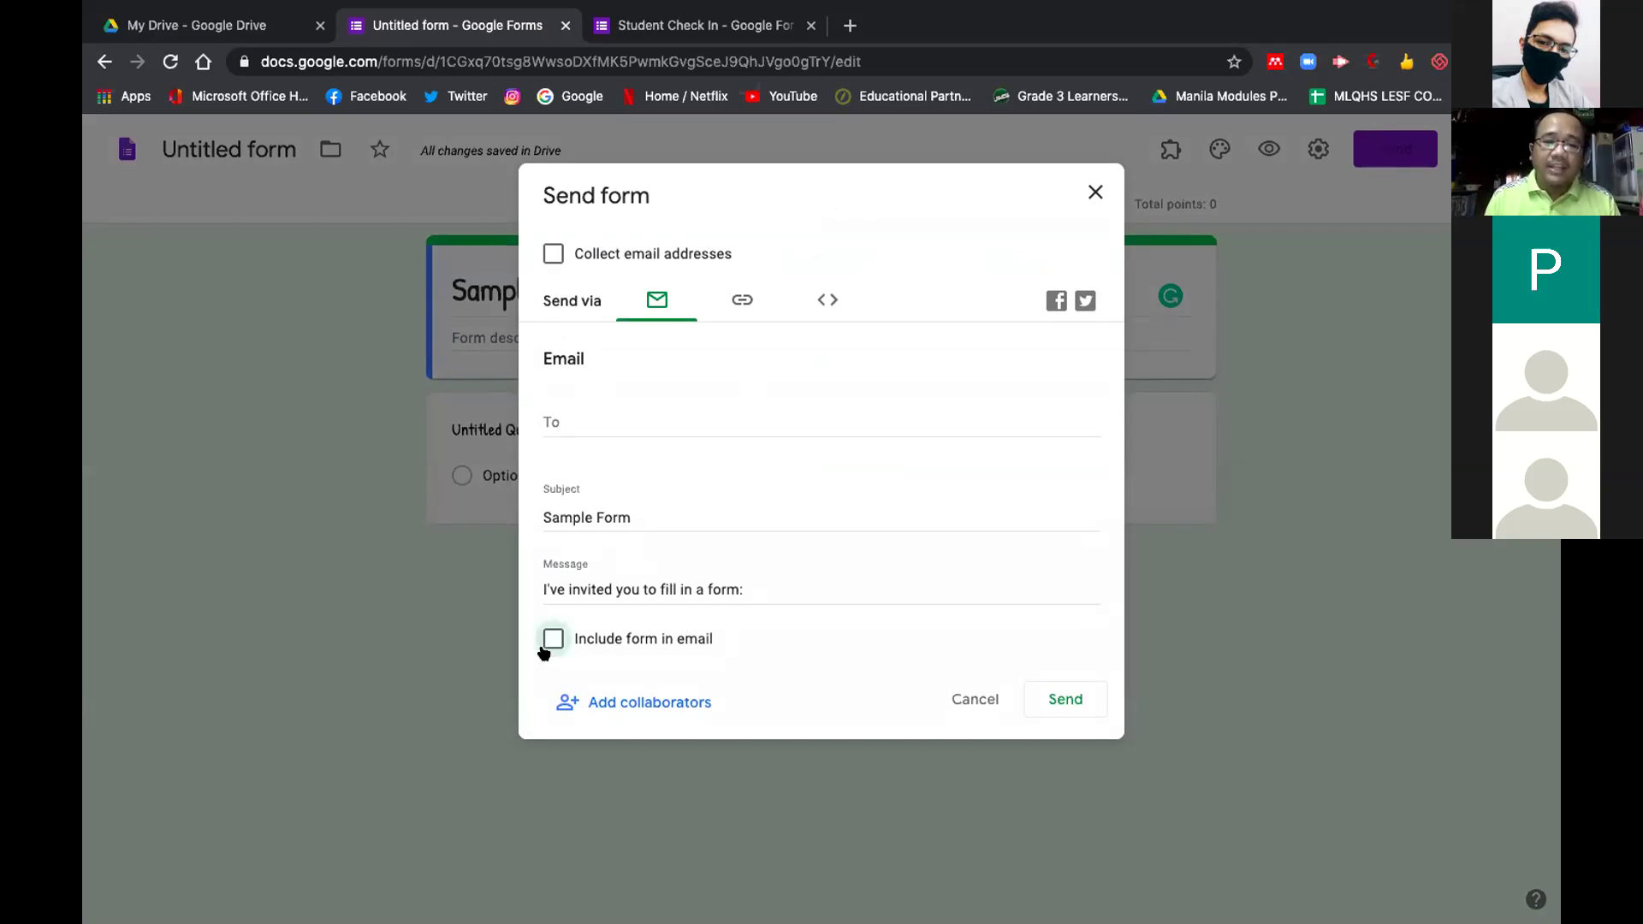
left_click(754, 293)
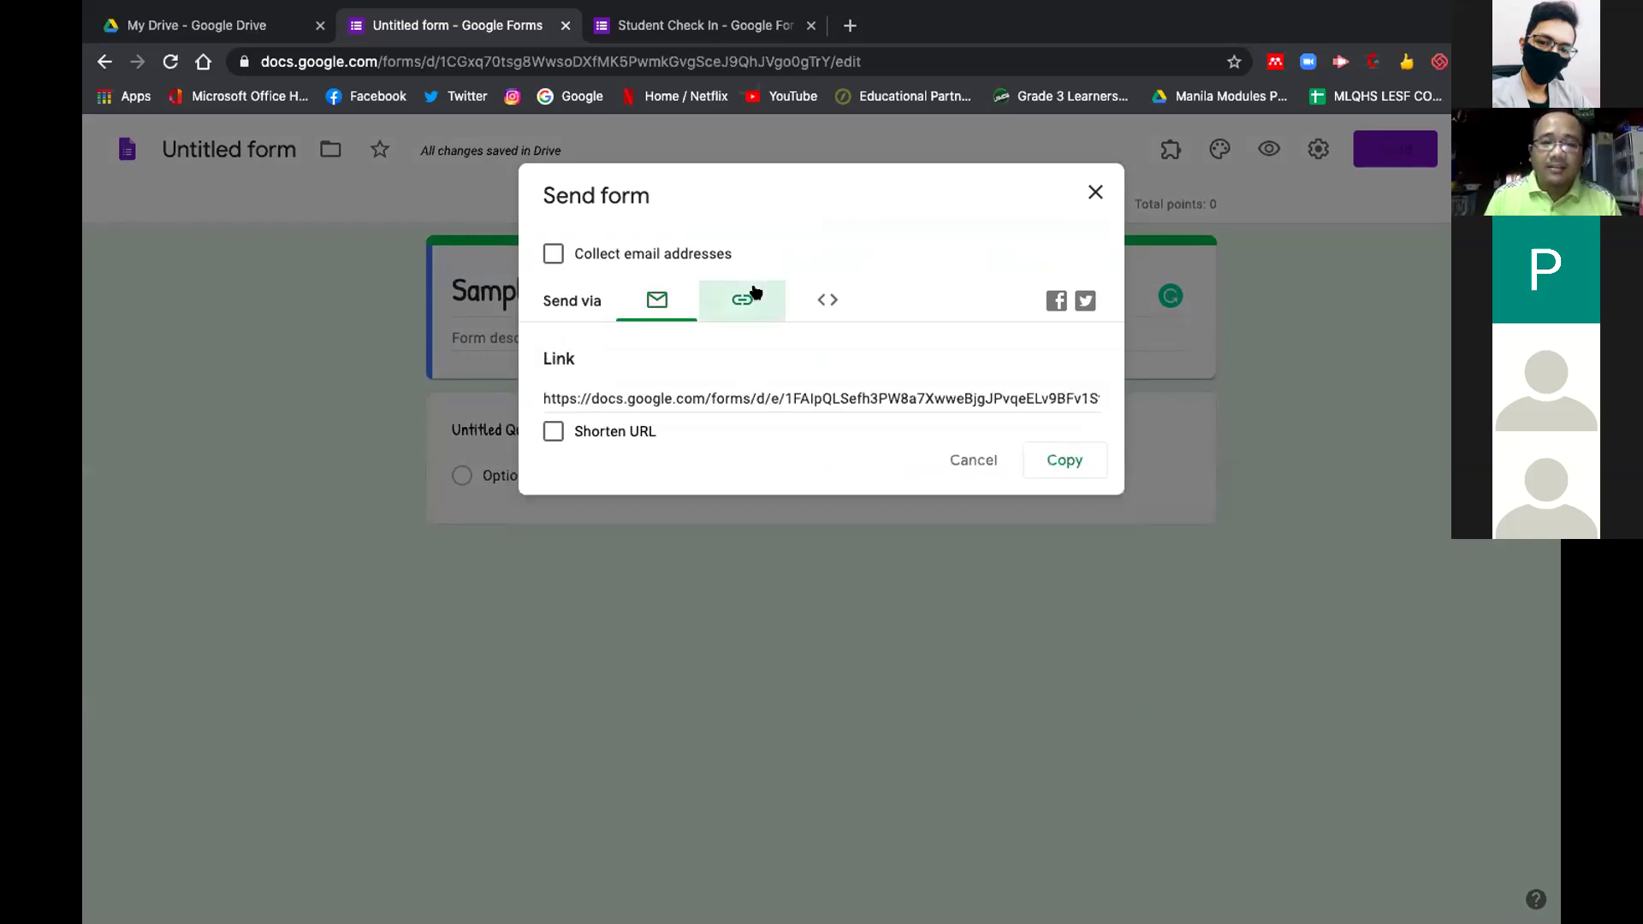
left_click(551, 430)
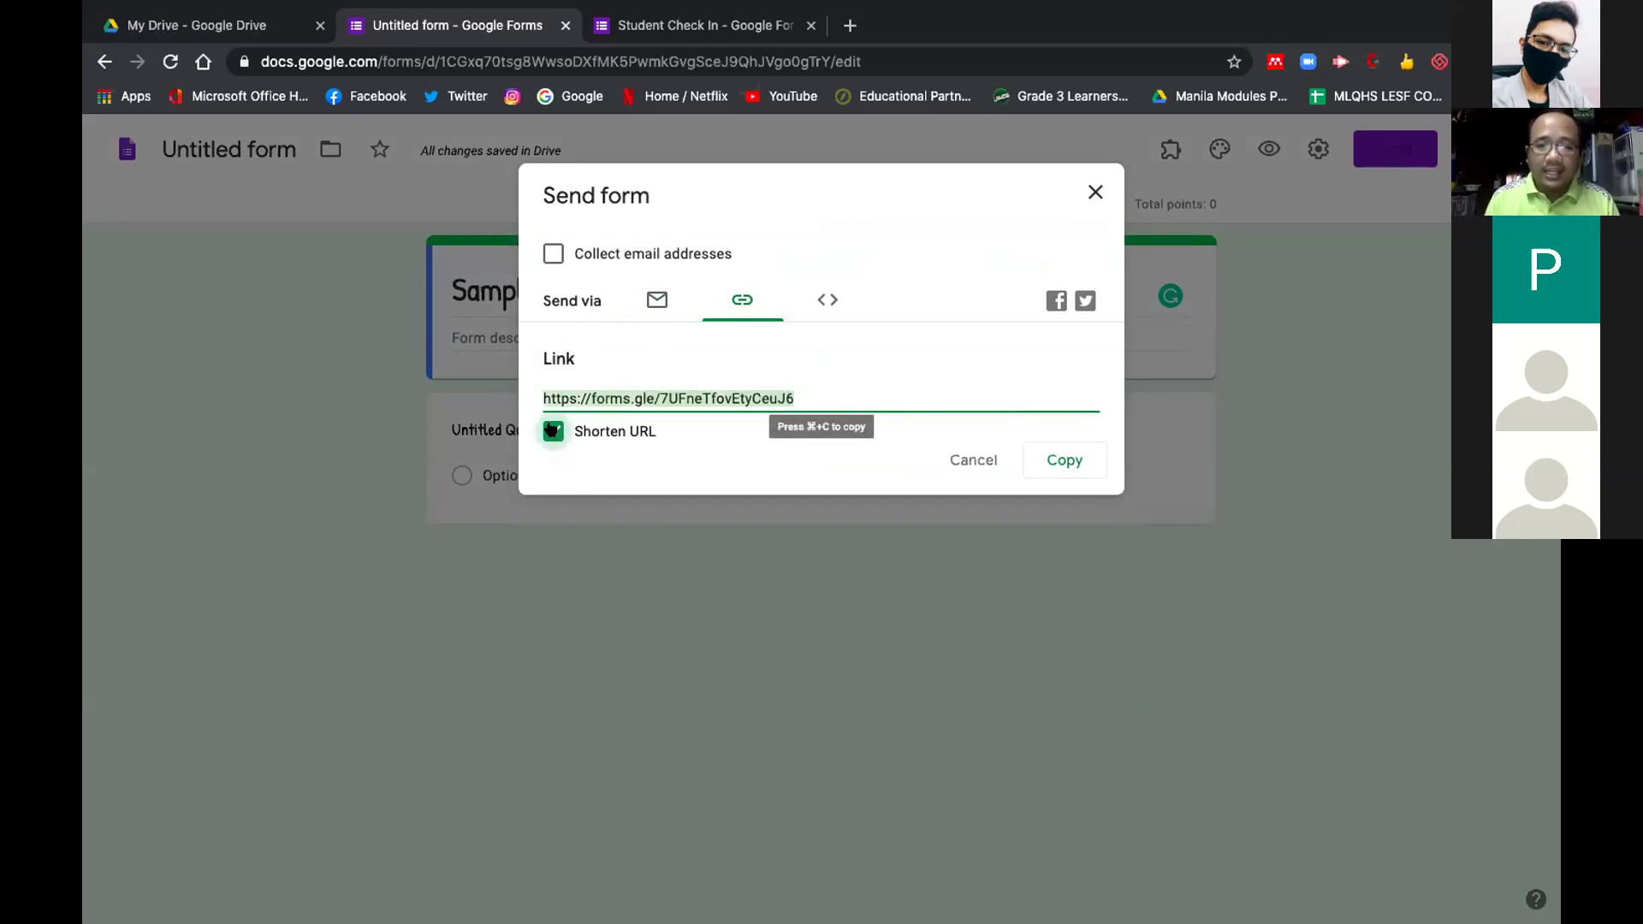
left_click(826, 298)
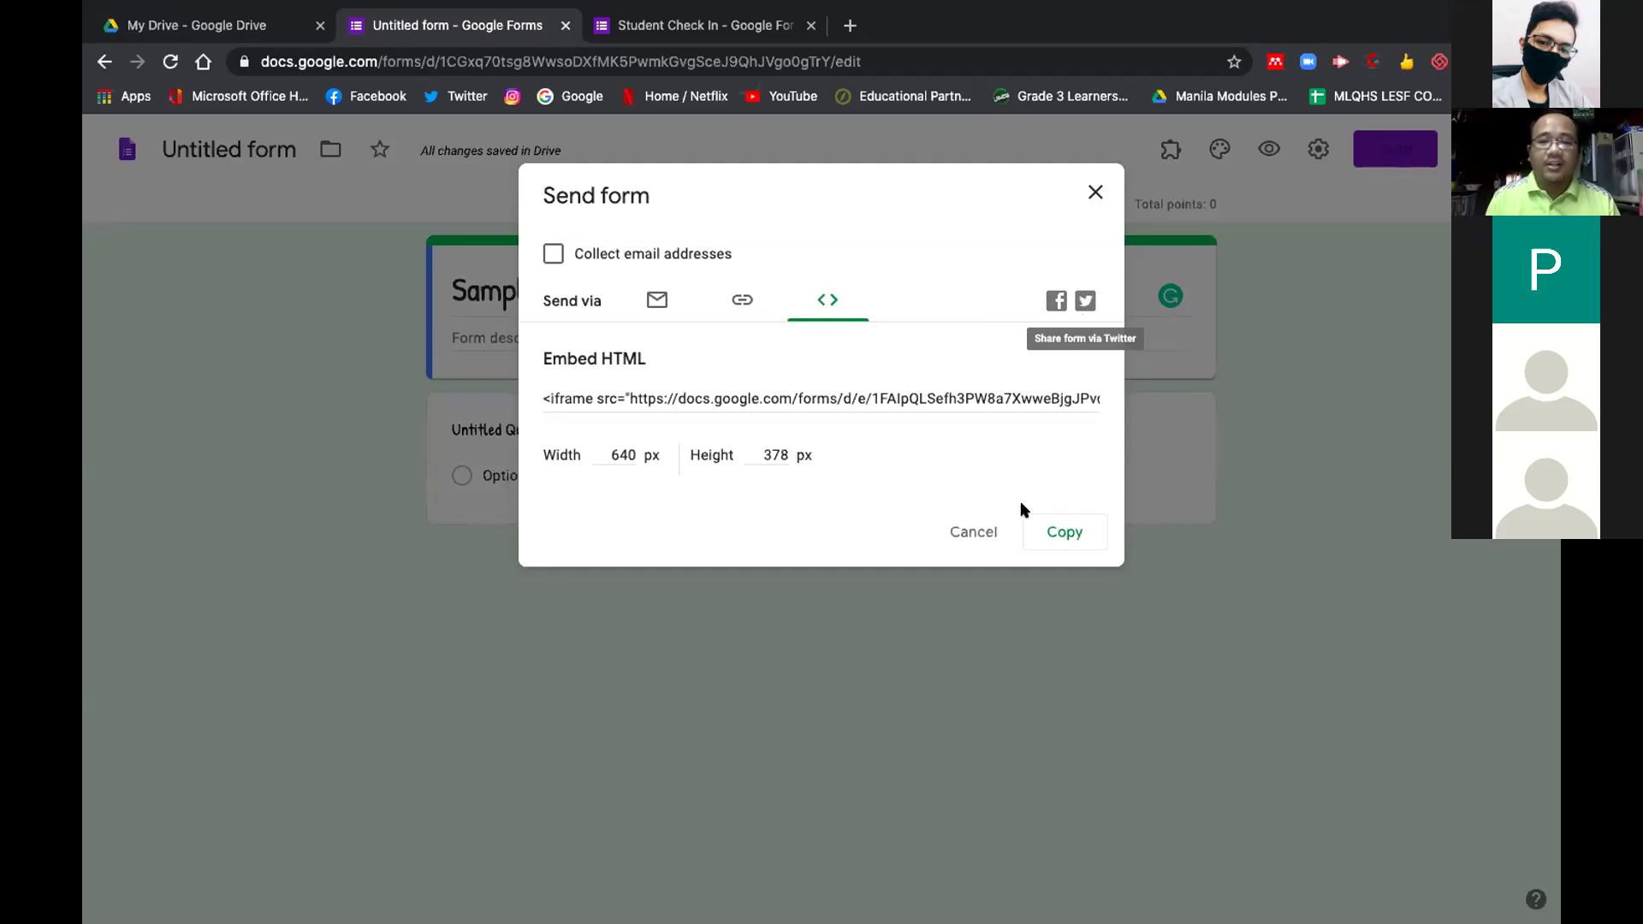
left_click(1092, 195)
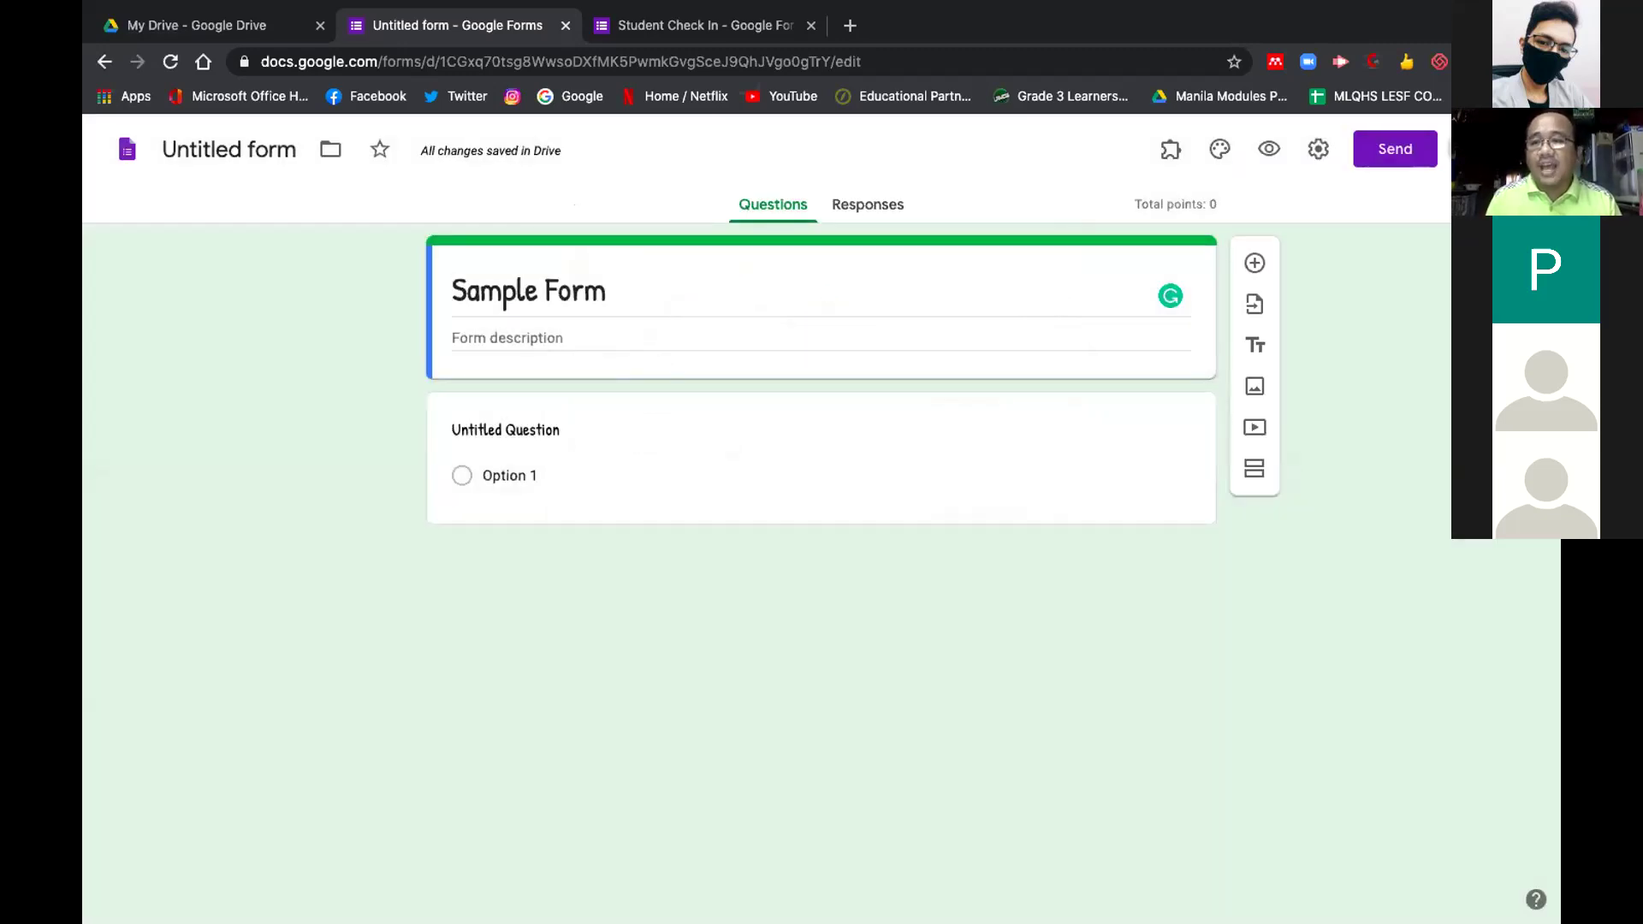
left_click(1465, 148)
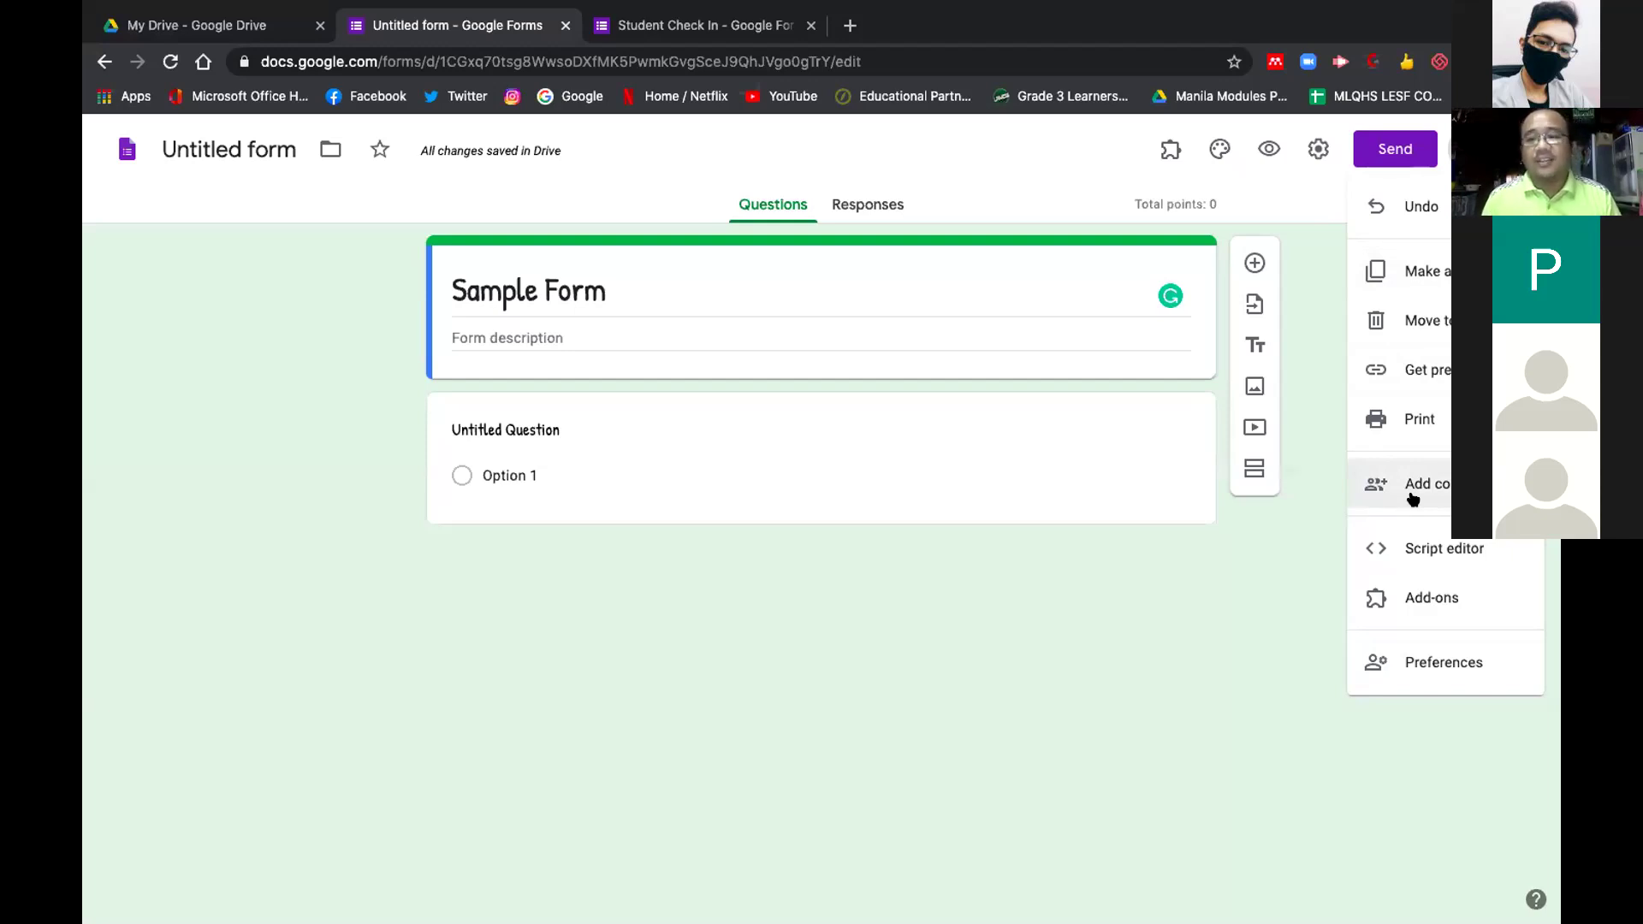
left_click(989, 666)
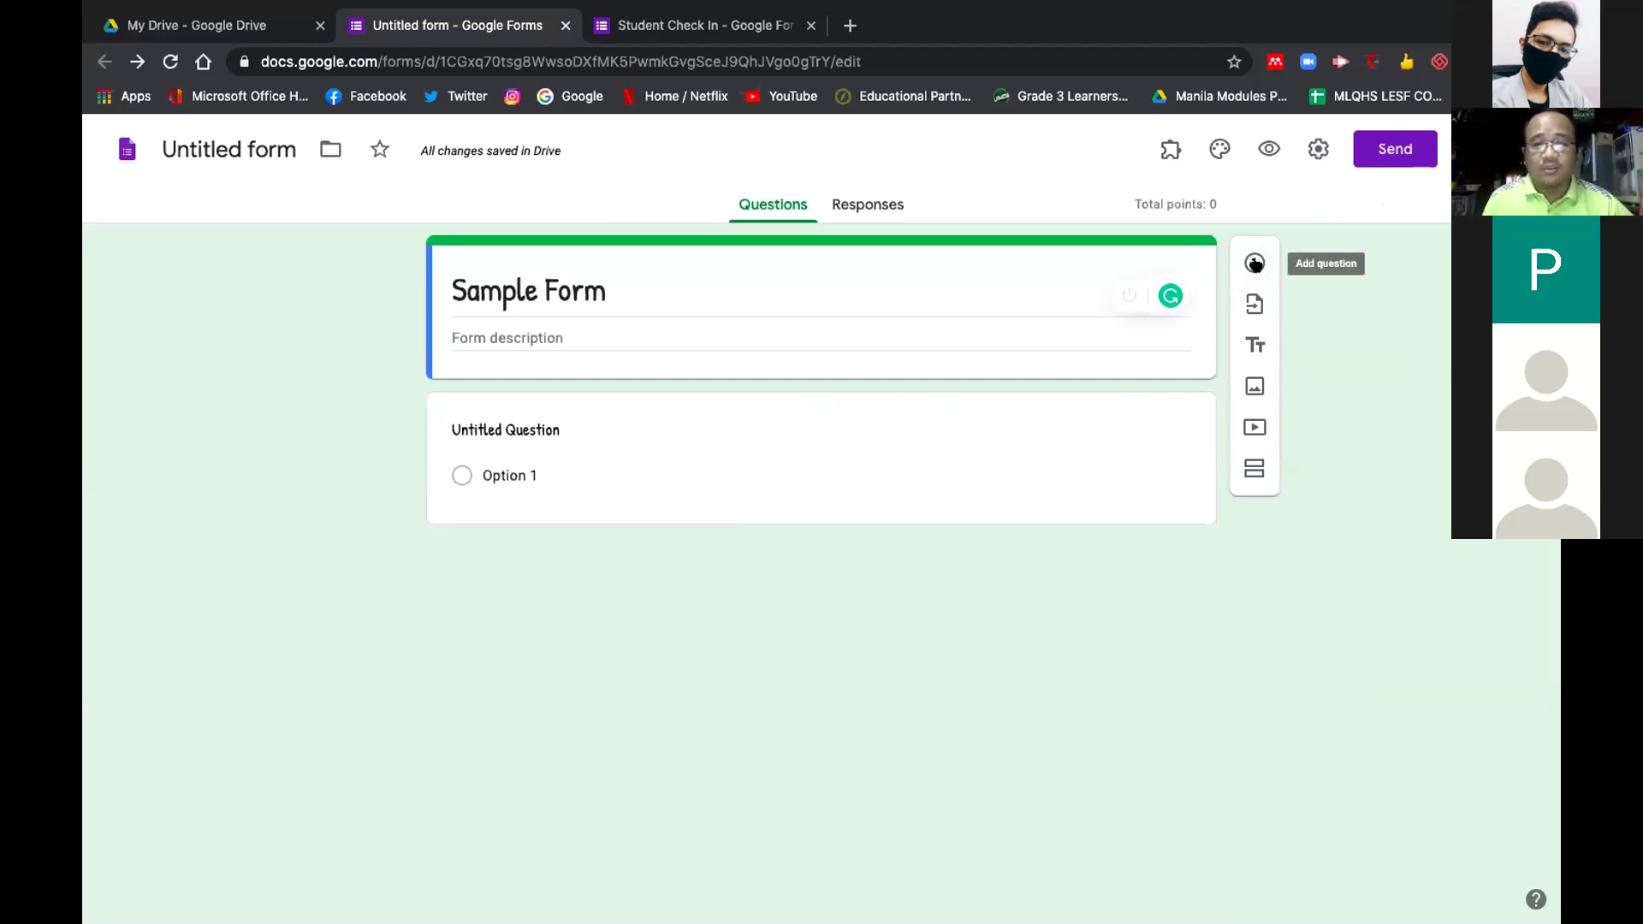
Cancel an Import questions attempt and insert an untitled title-and-description block above the question
left_click(1251, 301)
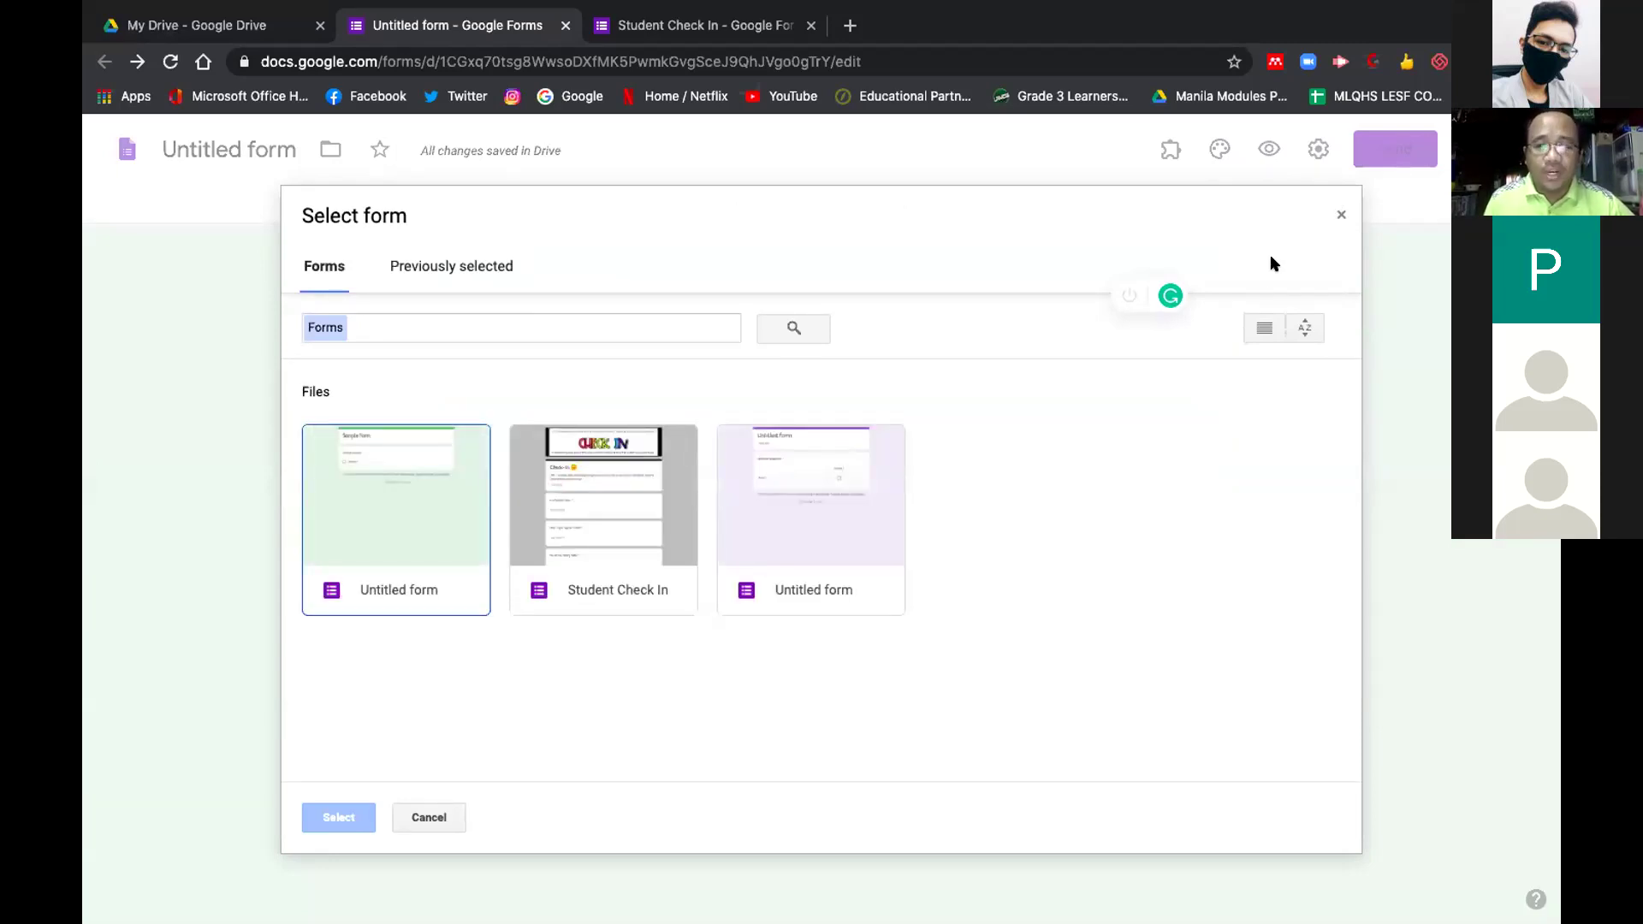
left_click(1335, 213)
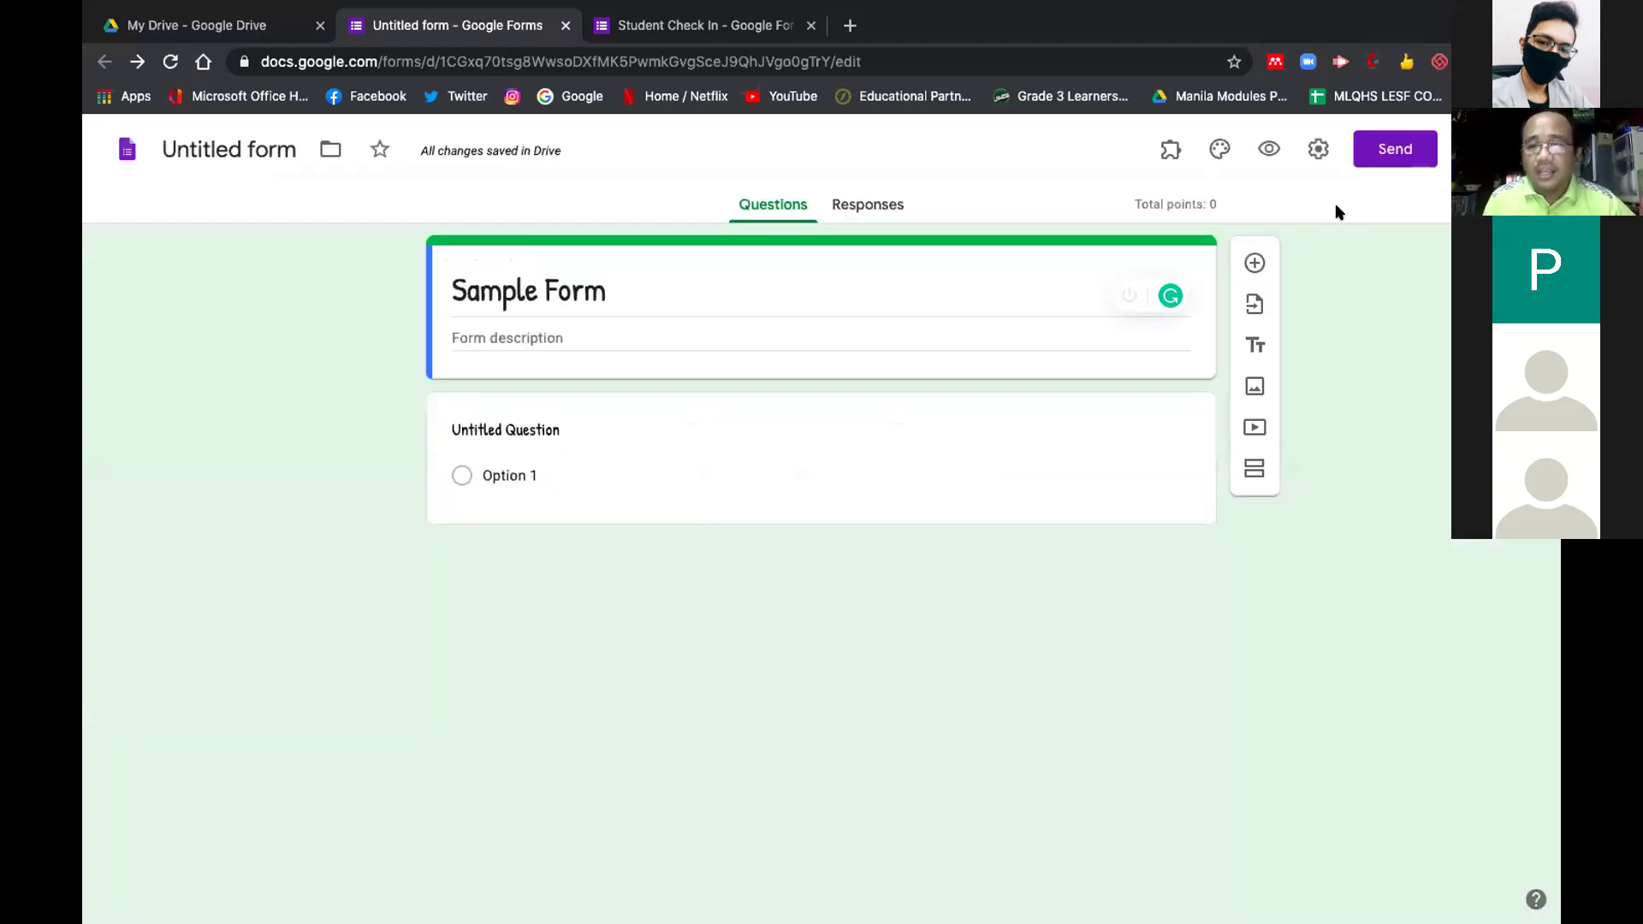
left_click(1251, 347)
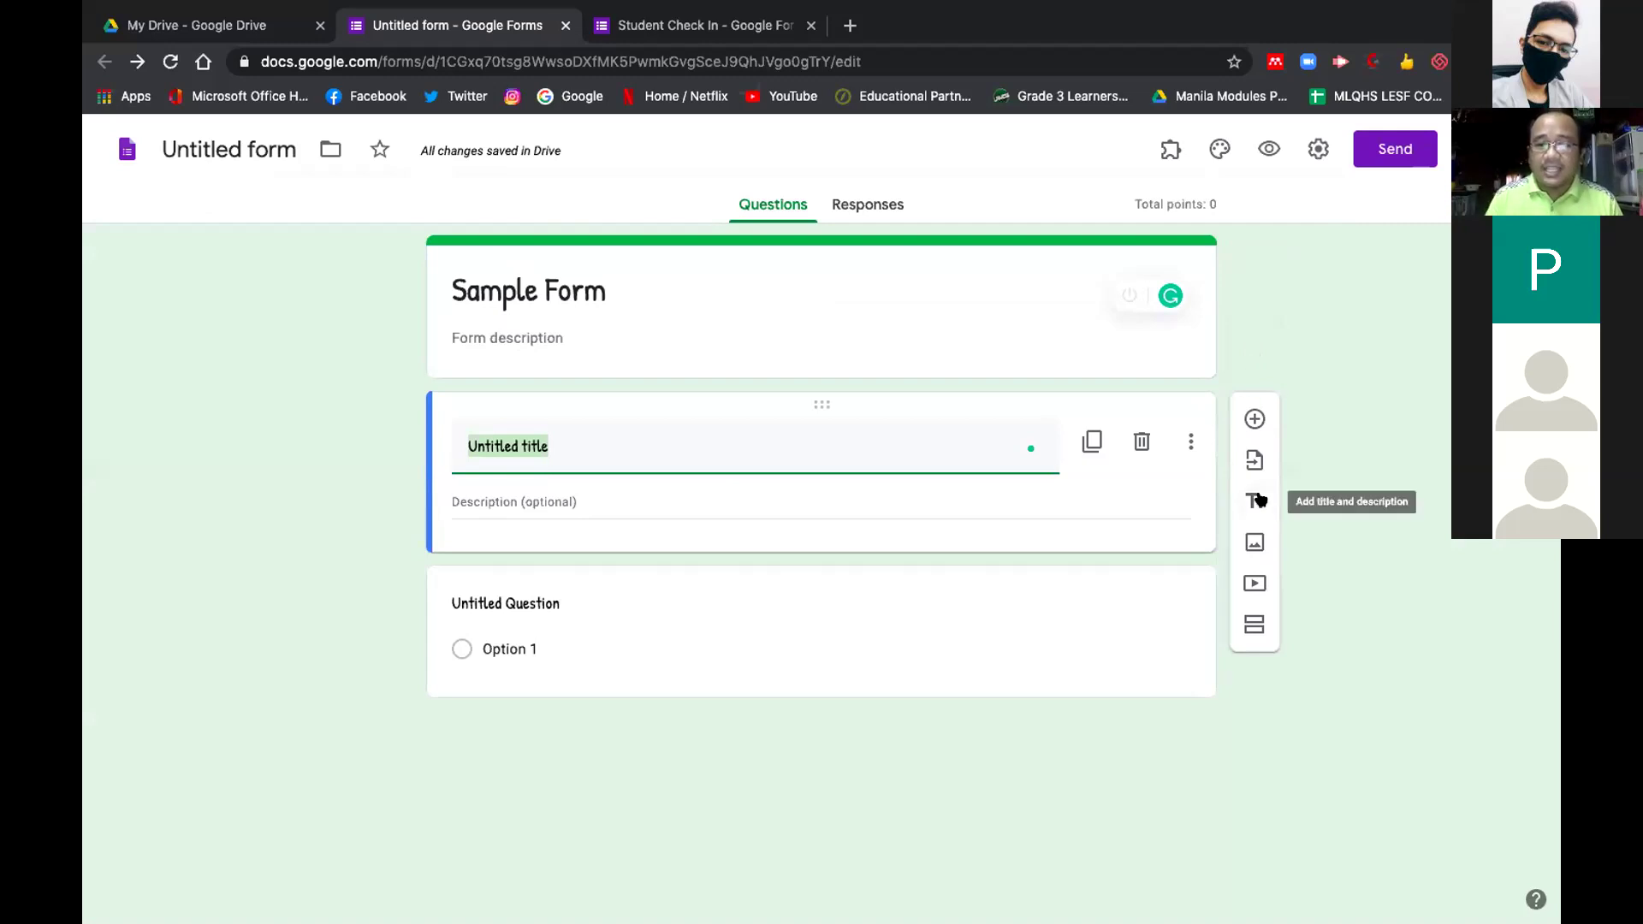
Add a second section after the title block and preview the form, starting on section one
left_click(1190, 440)
left_click(1190, 441)
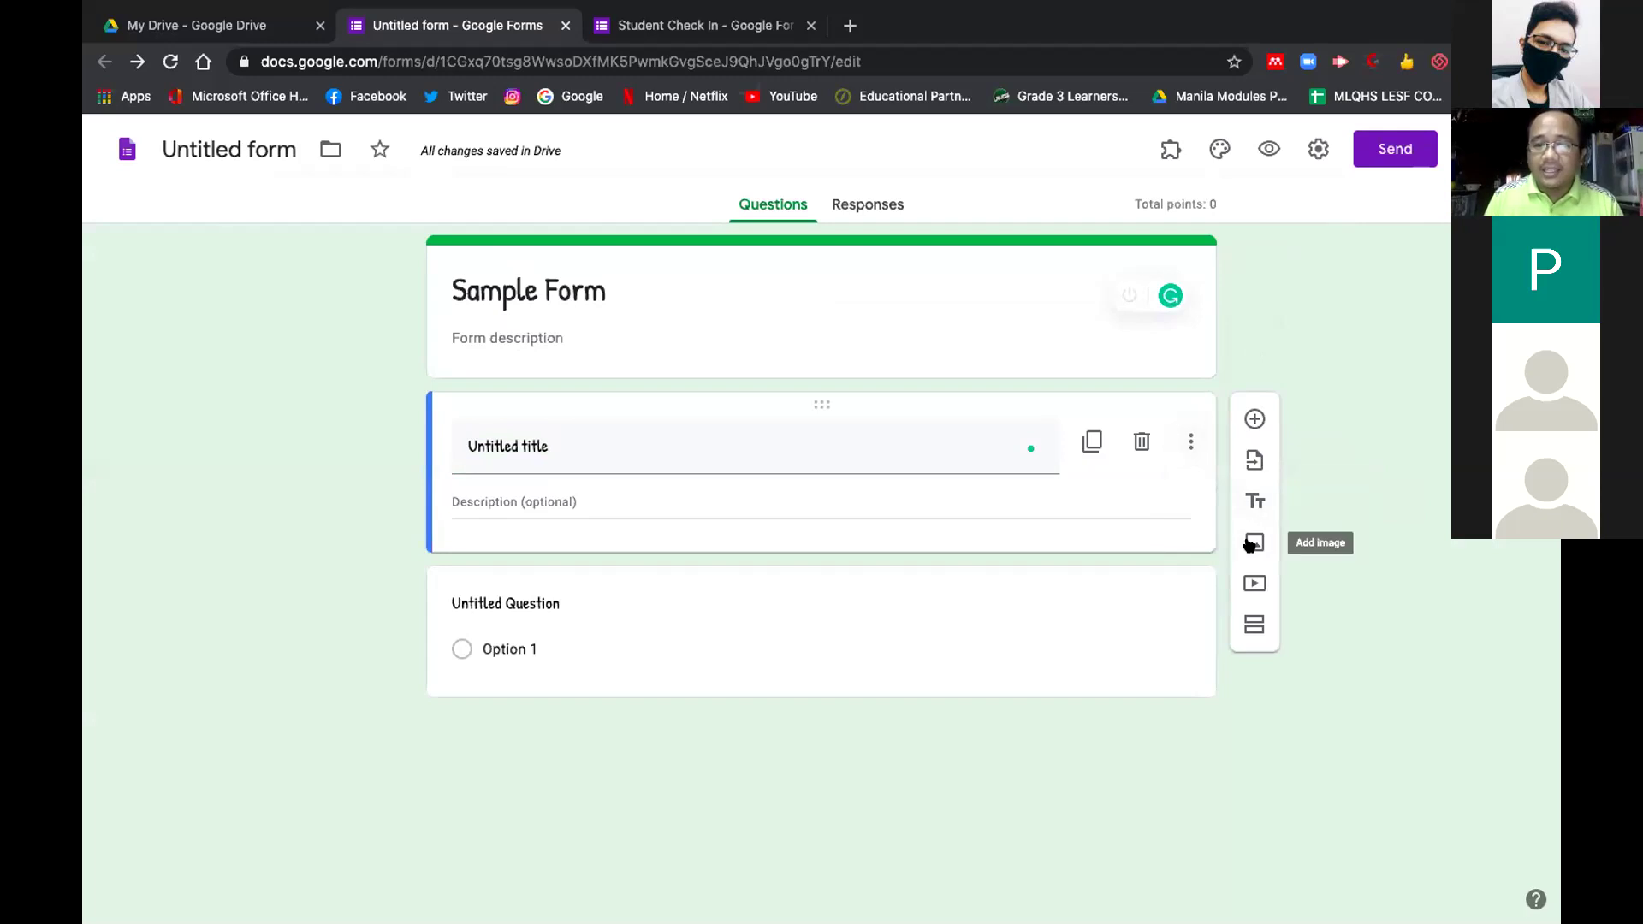
left_click(1251, 617)
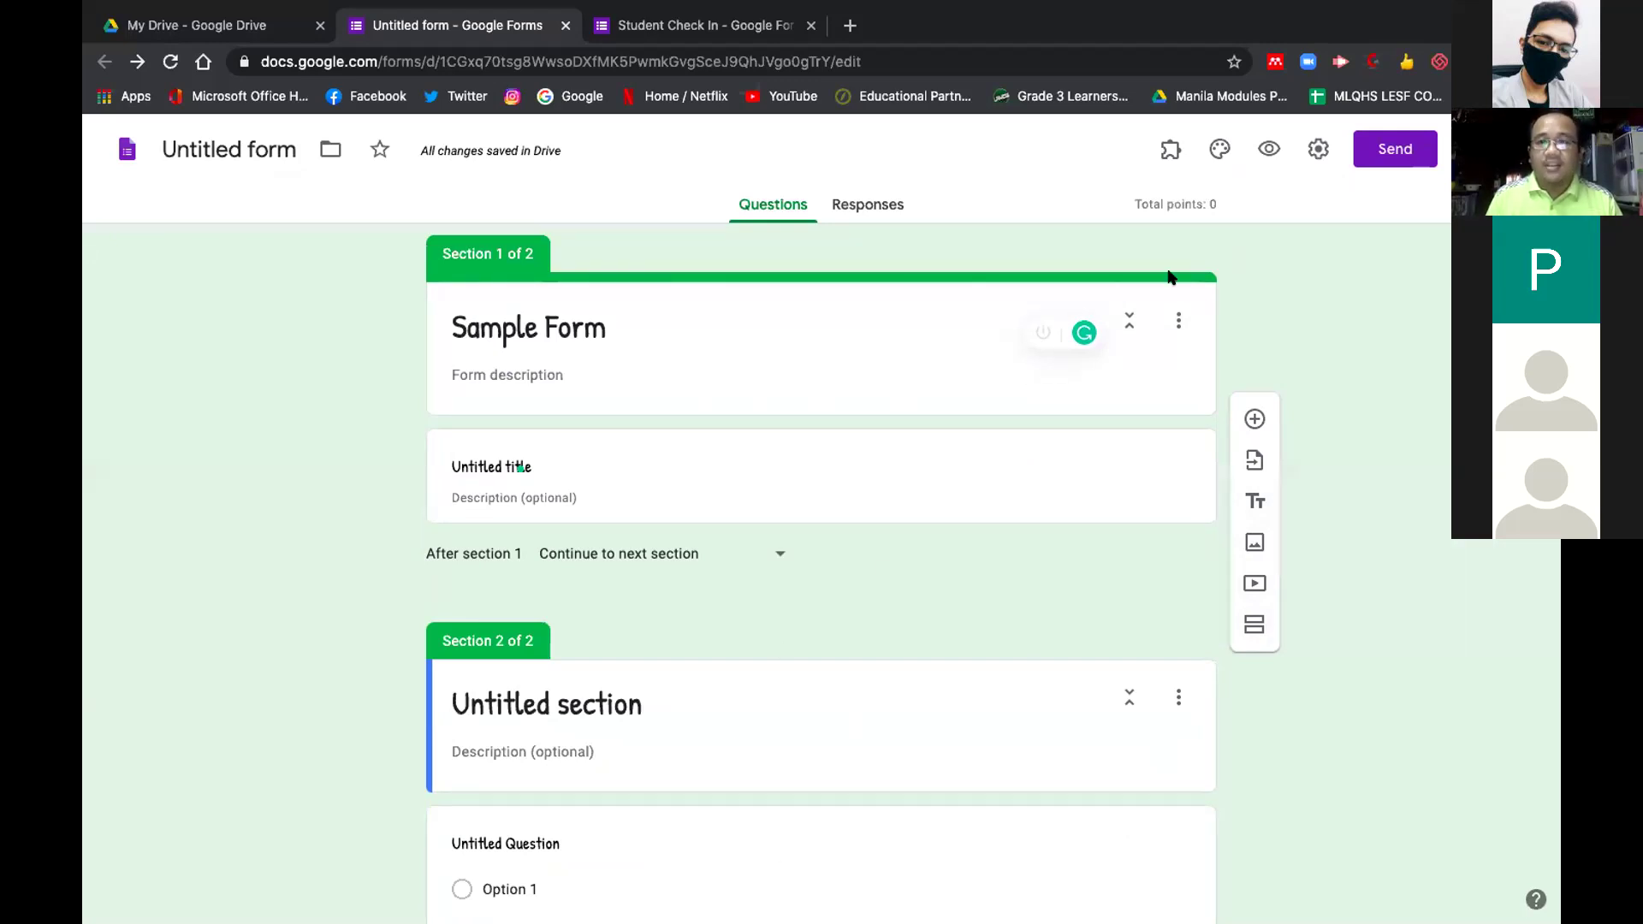
left_click(1270, 149)
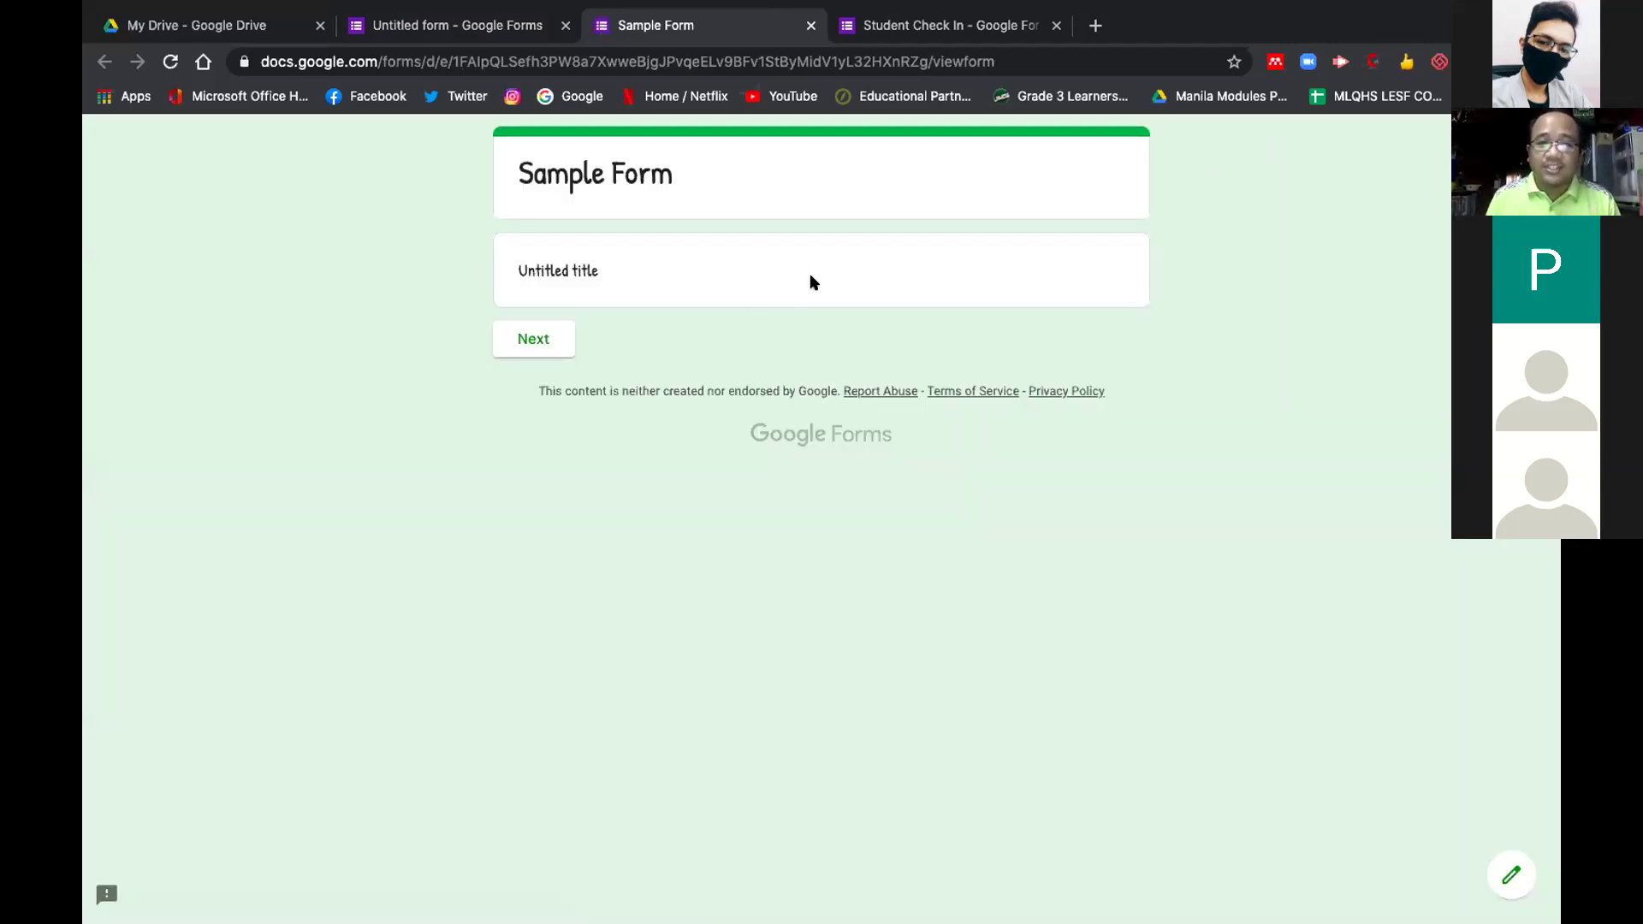
Go to section 2 in the preview, then close it to see Section 1 of 2 and 2 of 2
left_click(544, 342)
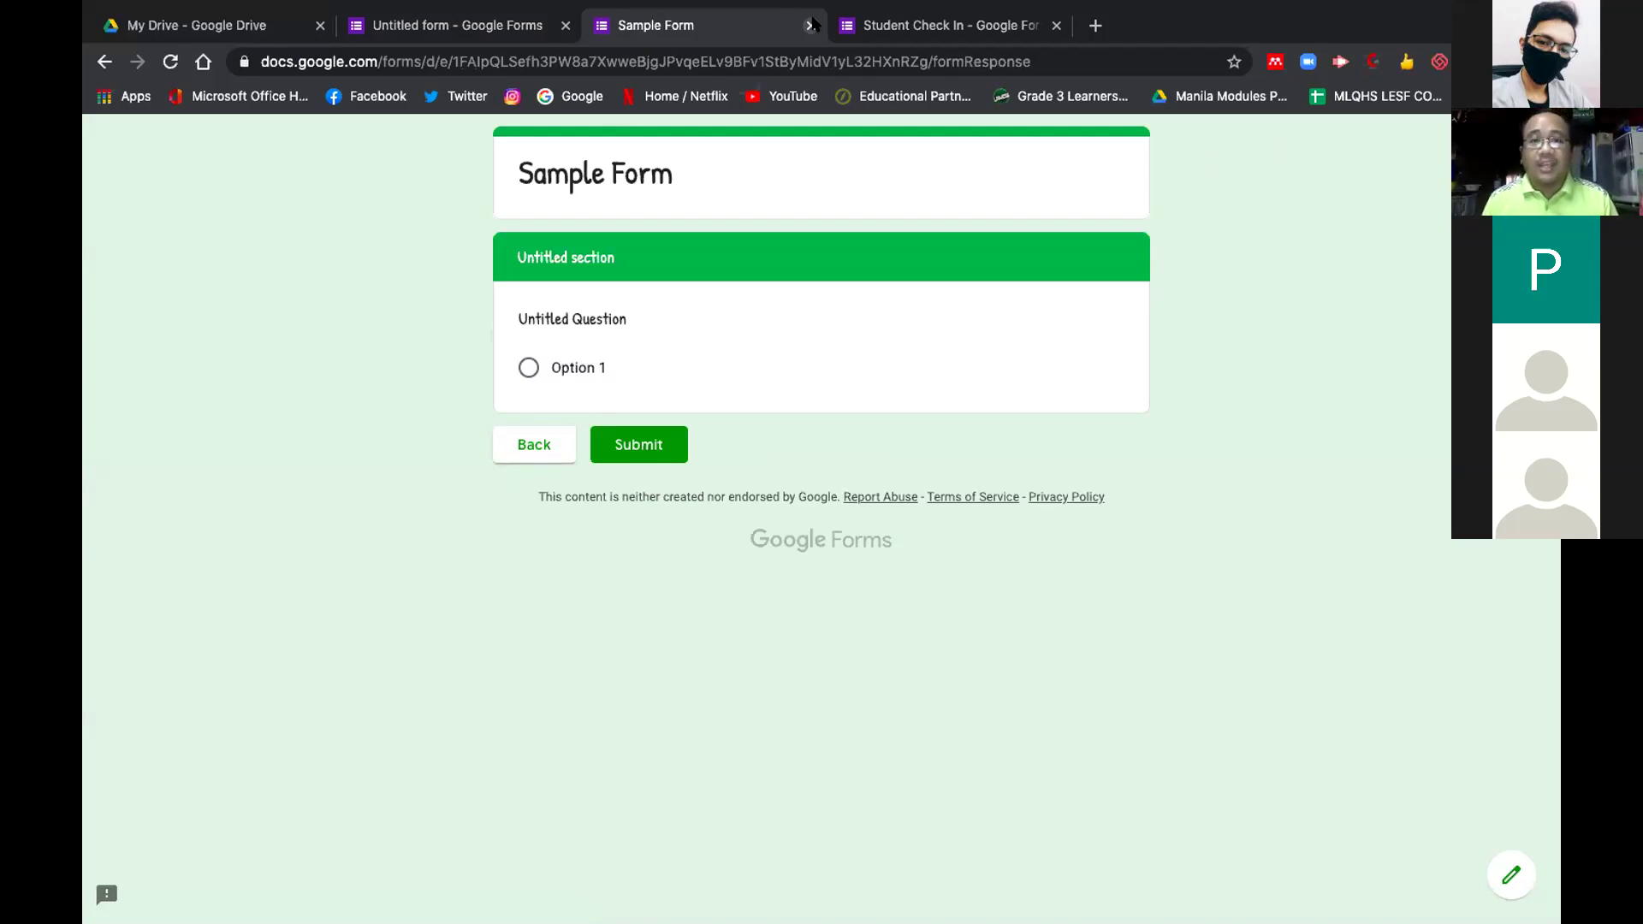
left_click(810, 25)
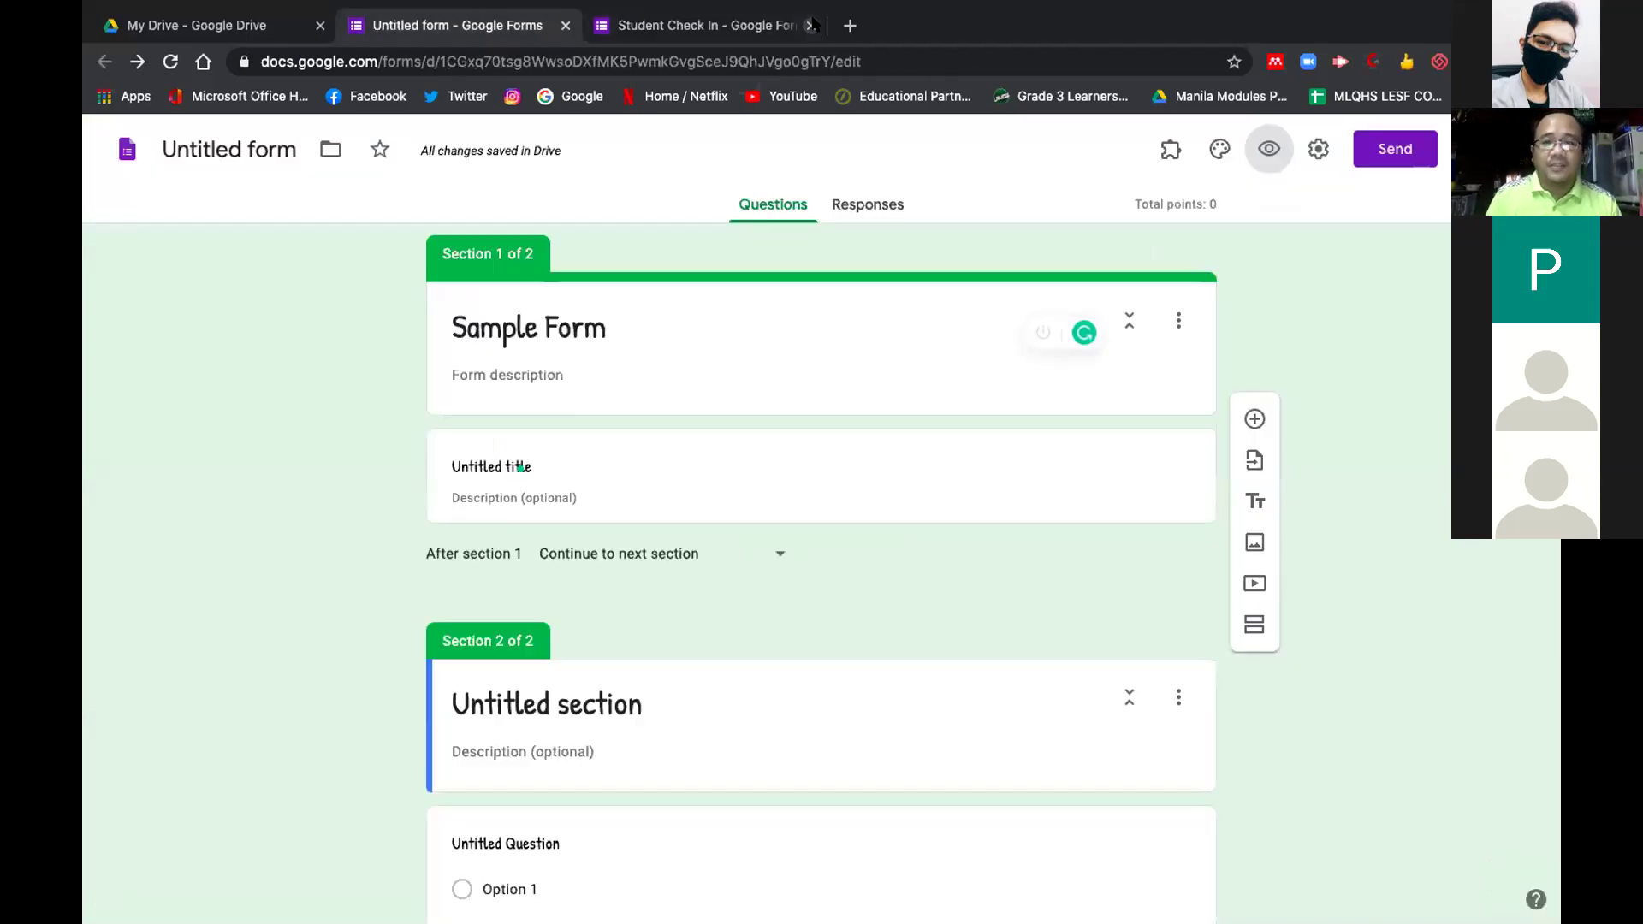
scroll(962, 519, "down", 1)
scroll(961, 519, "up", 1)
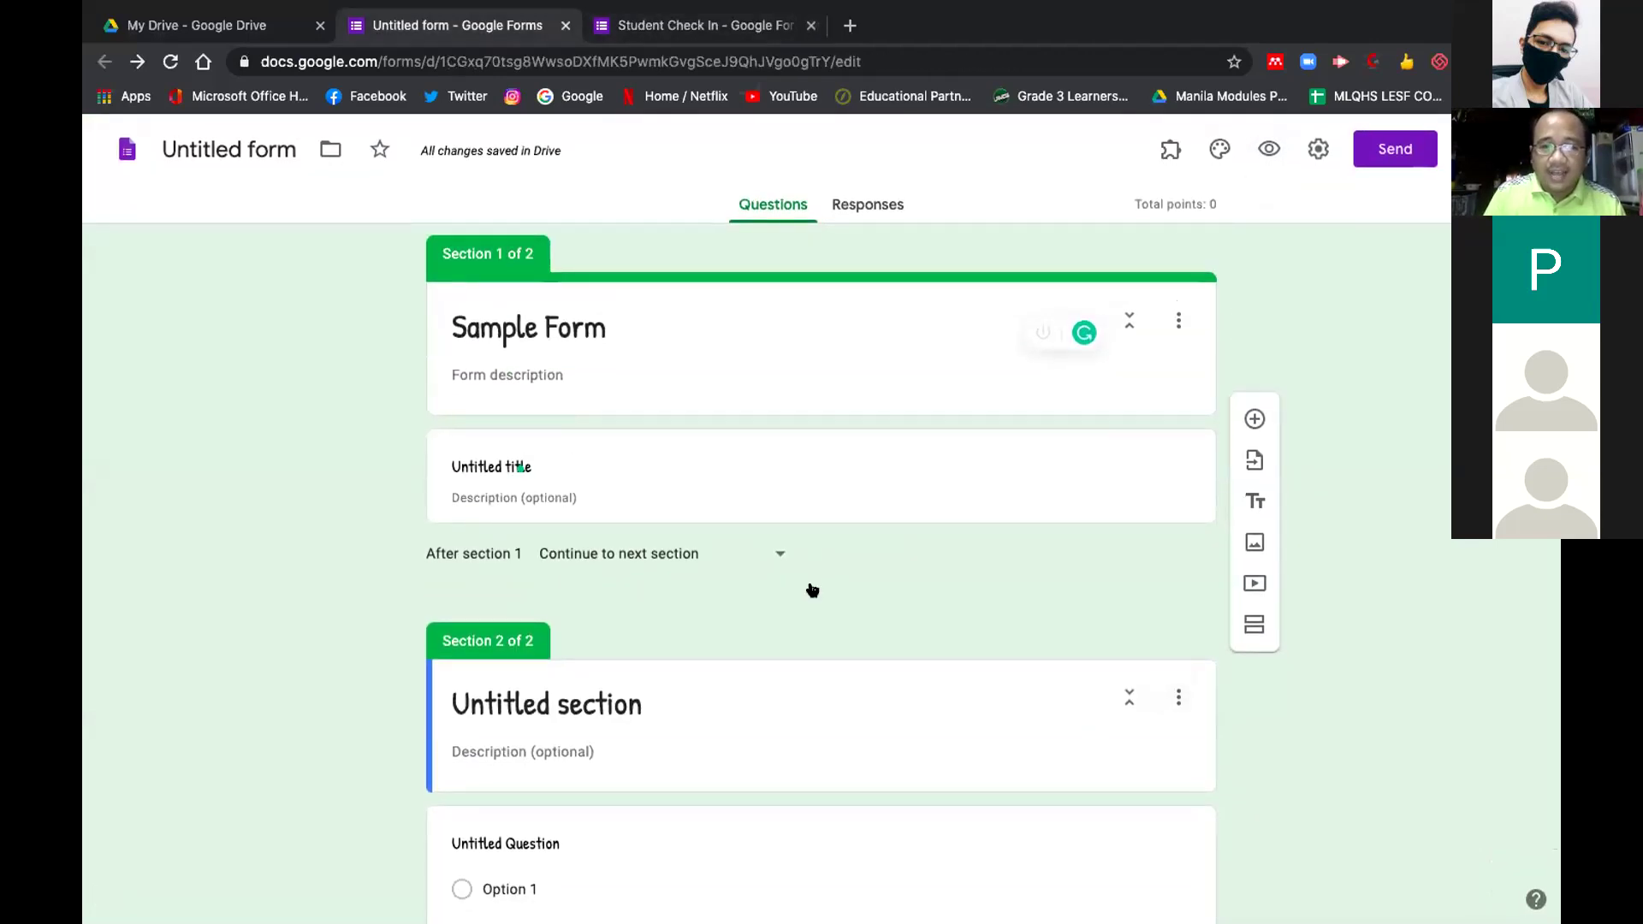
Delete the Untitled title block and add a blank multiple-choice question to Section 1
left_click(822, 444)
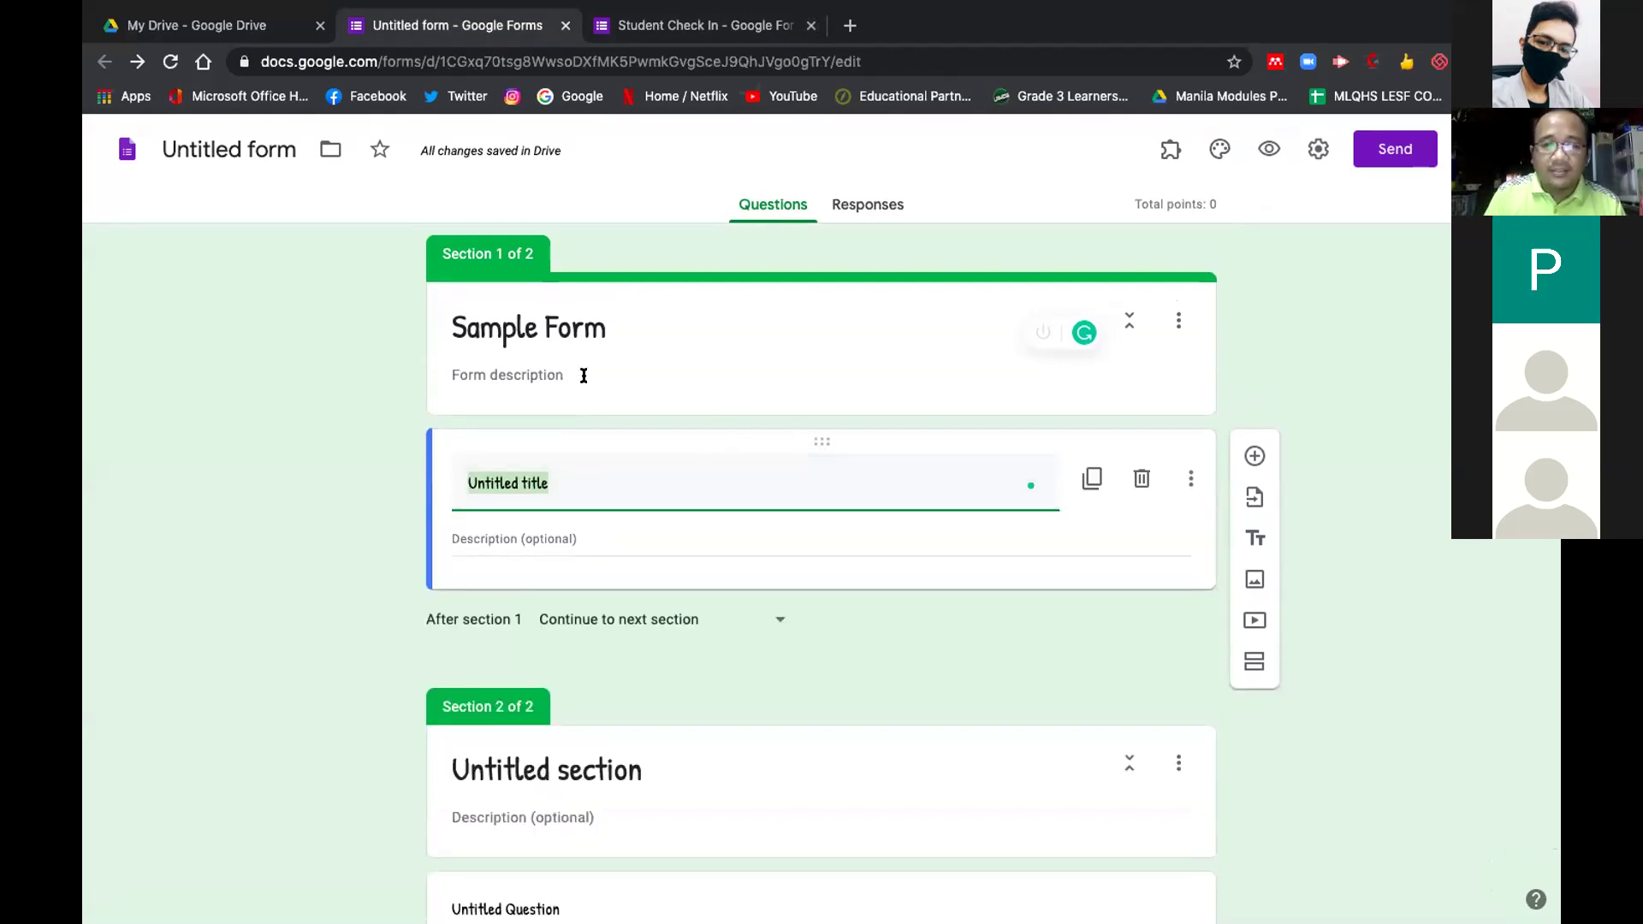
left_click(574, 372)
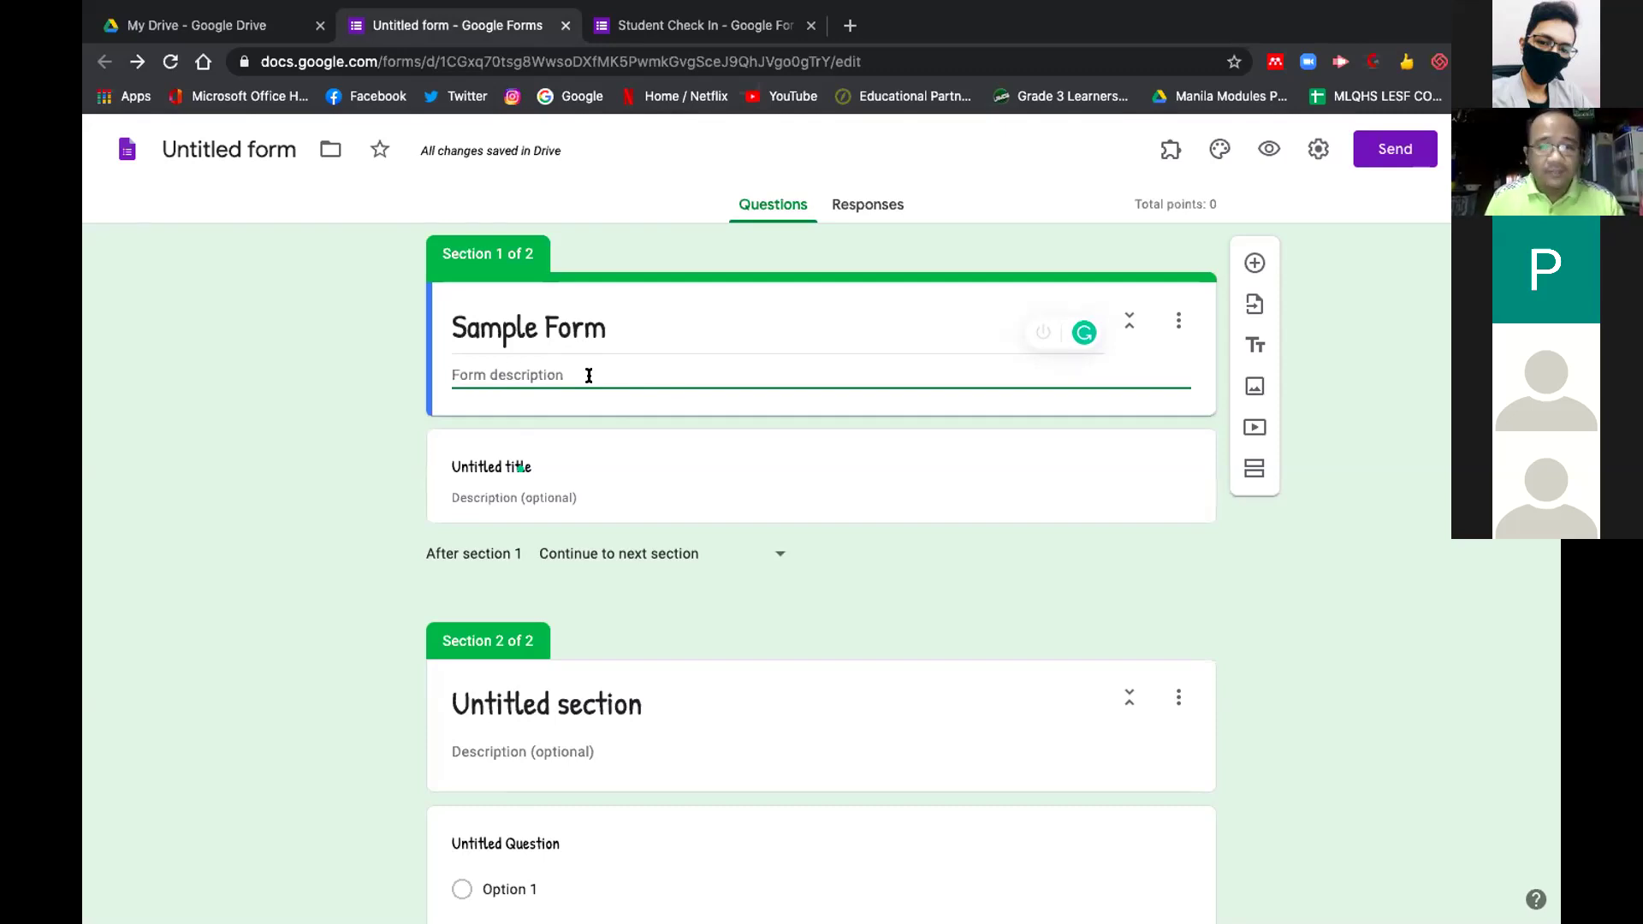
left_click(570, 486)
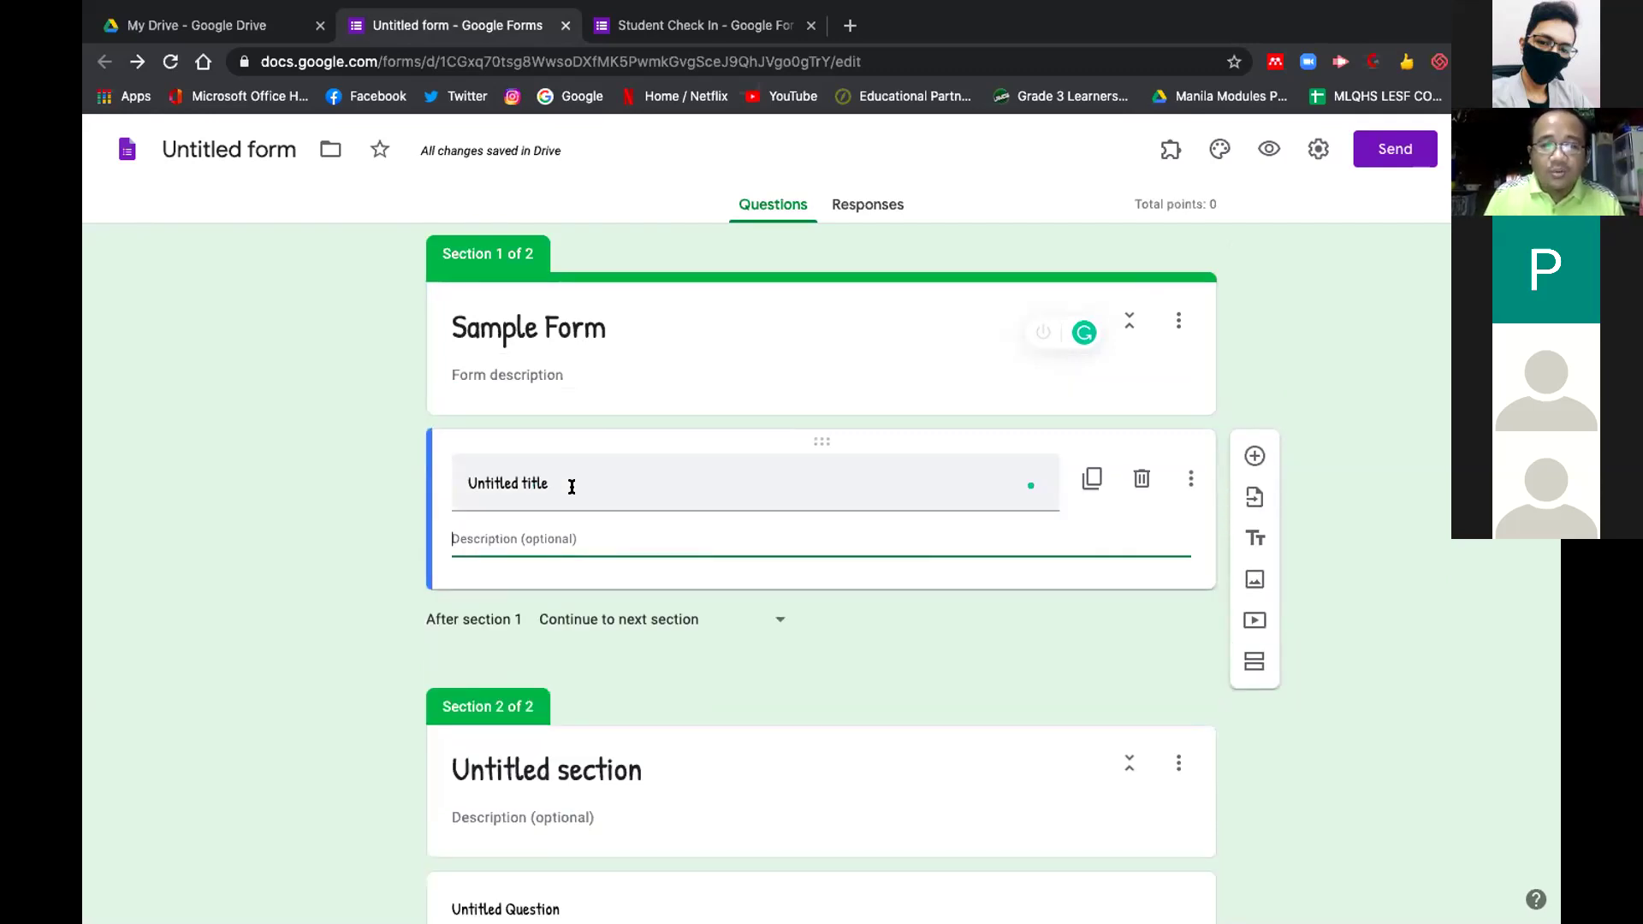
scroll(568, 480, "down", 2)
scroll(548, 484, "up", 2)
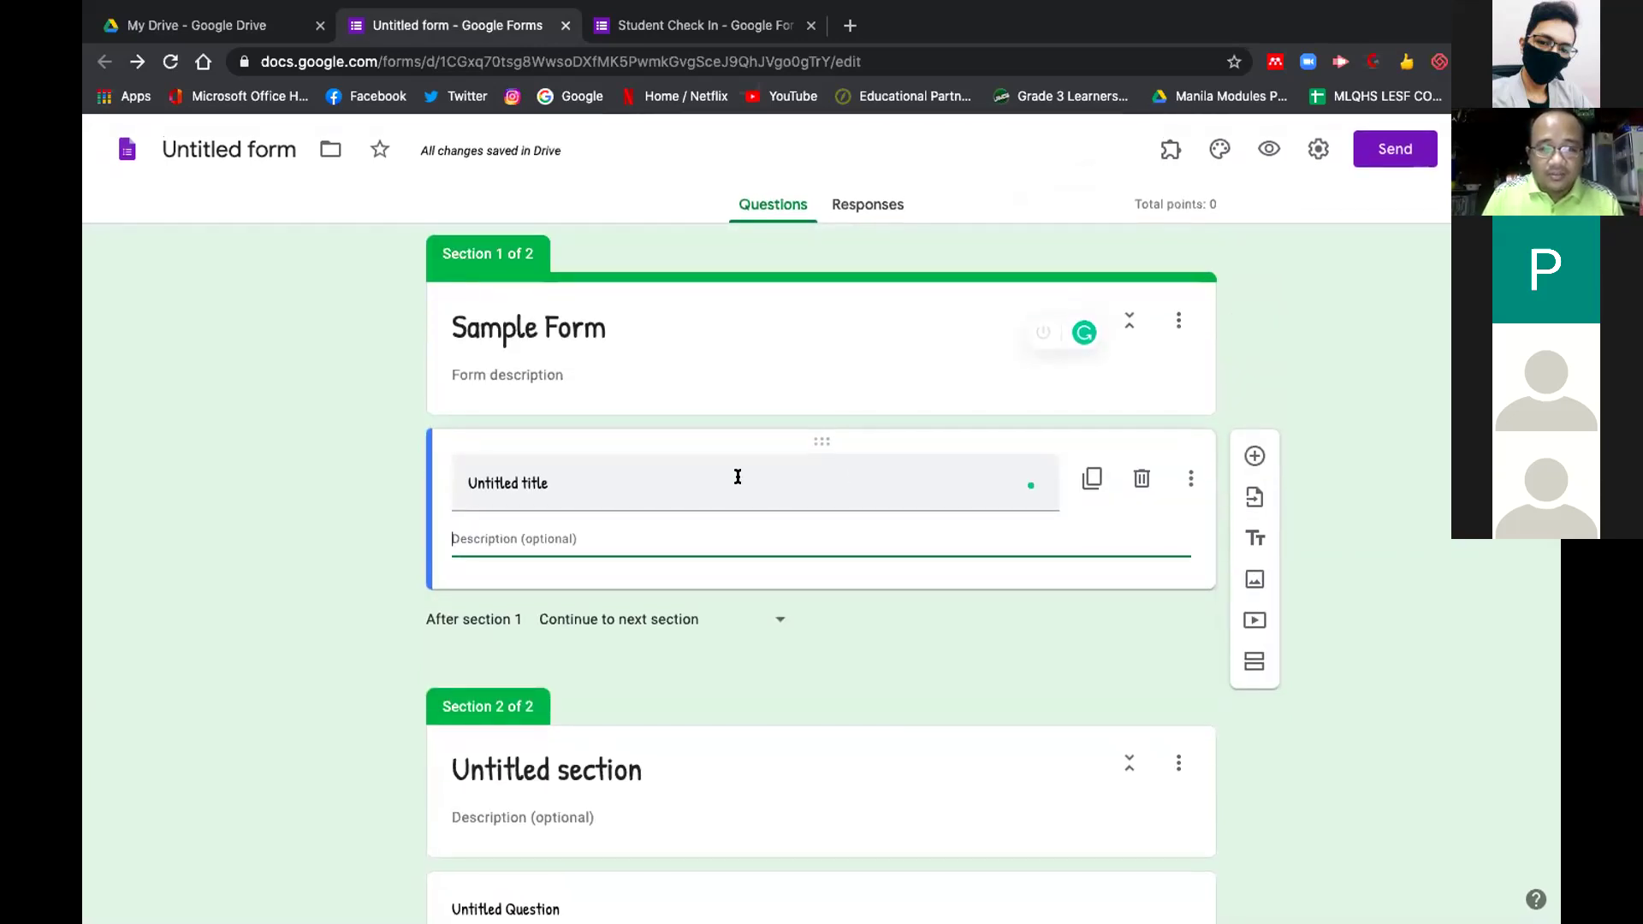
left_click(1143, 478)
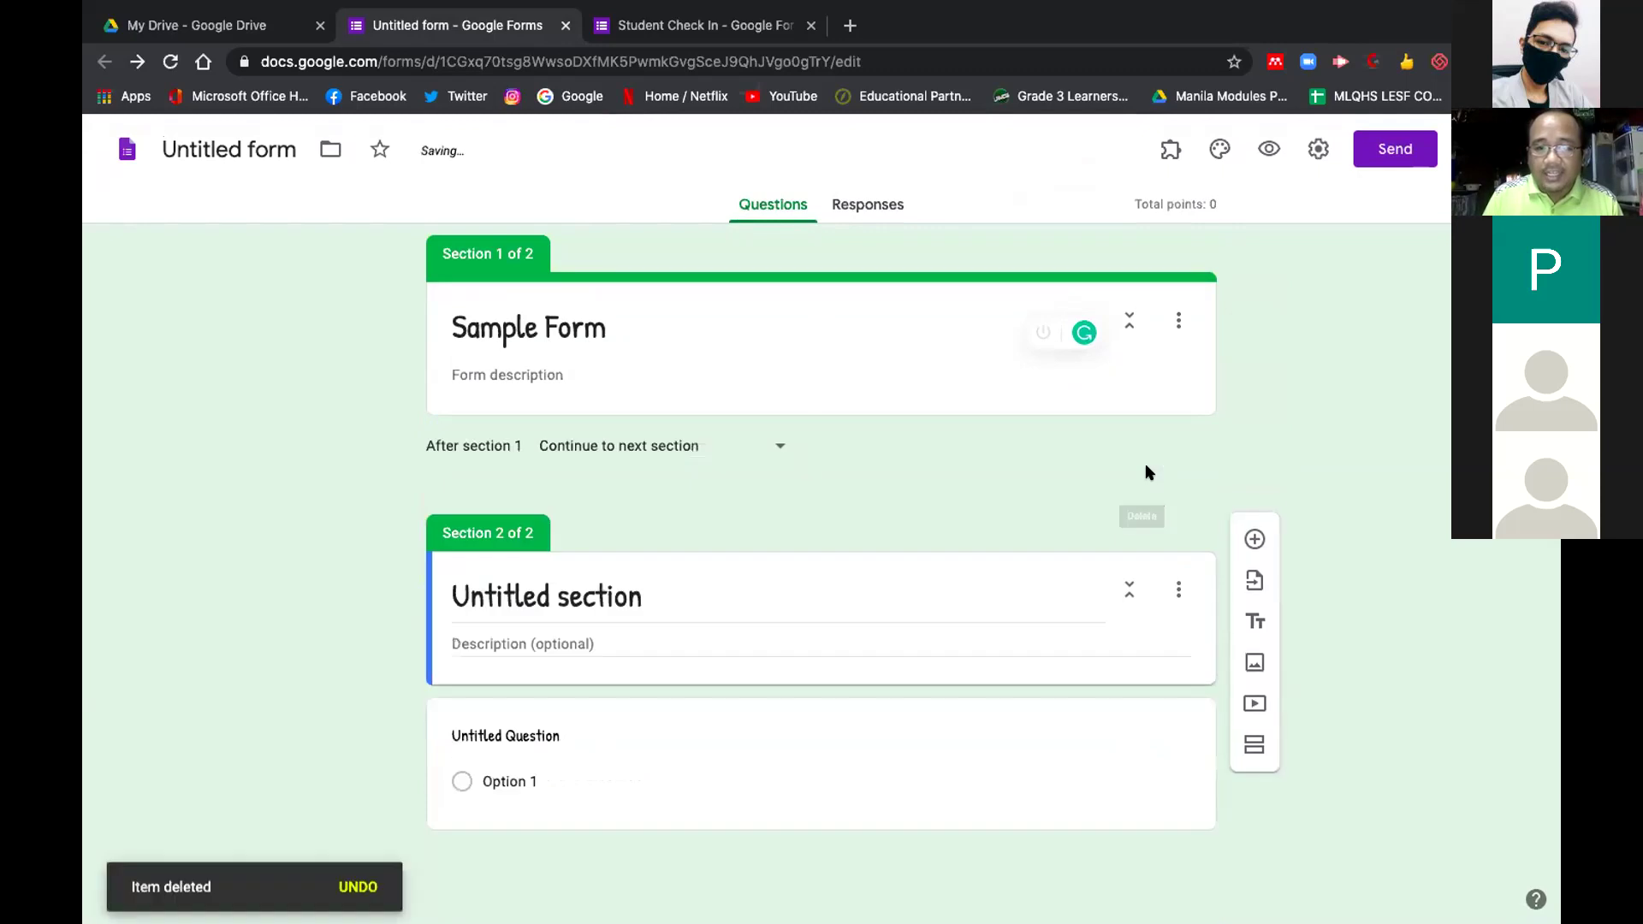
left_click(1211, 304)
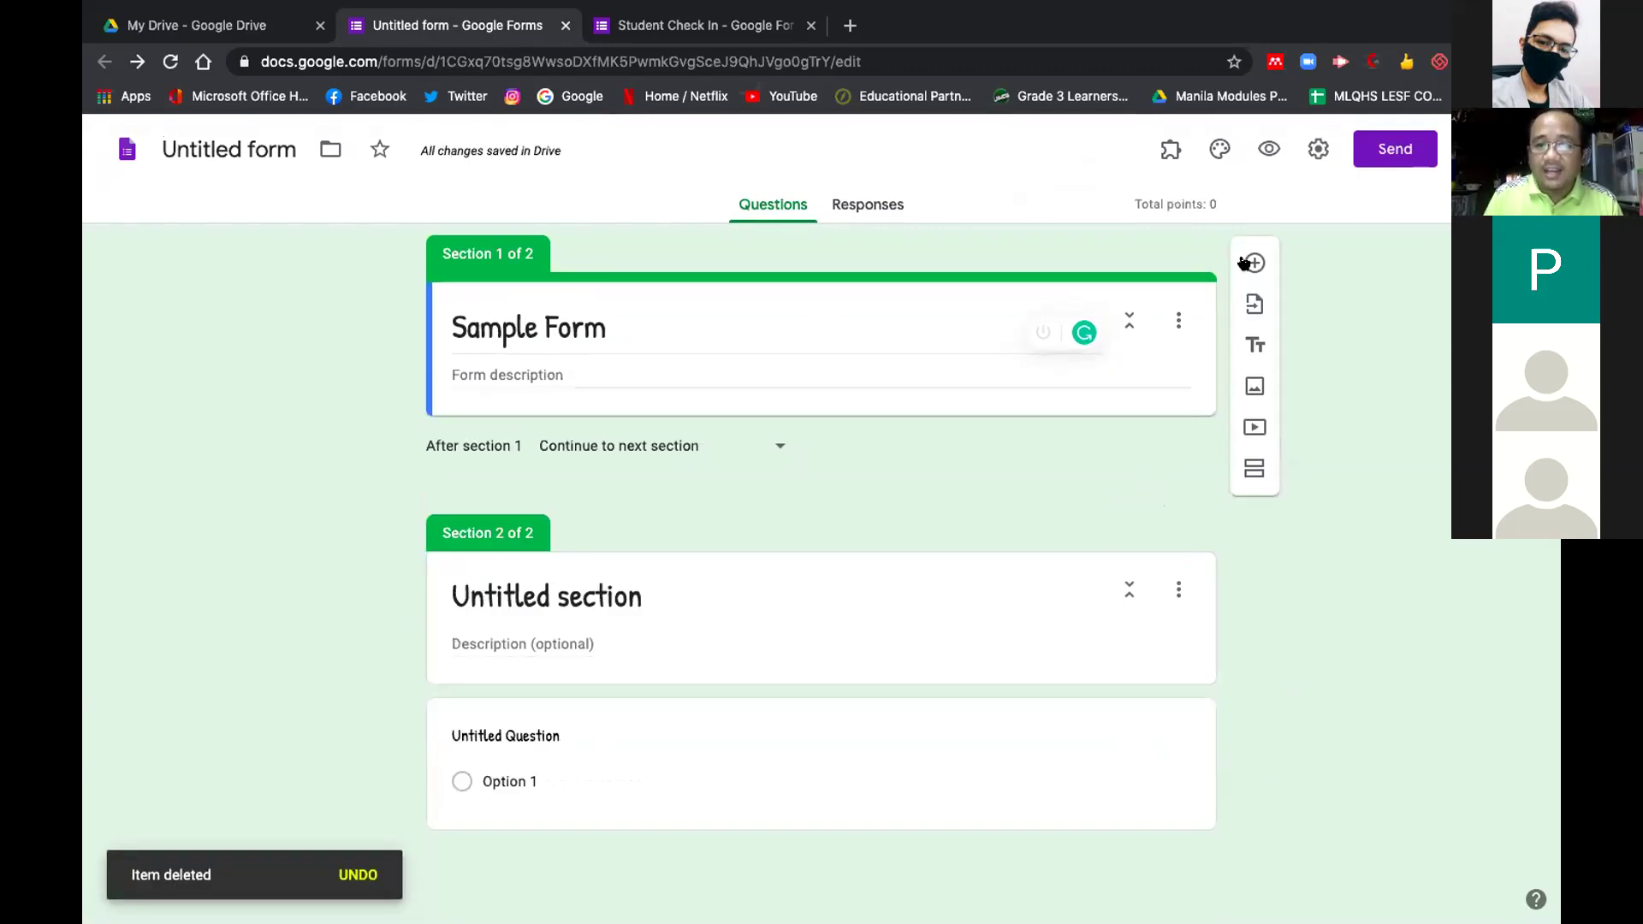
left_click(1253, 263)
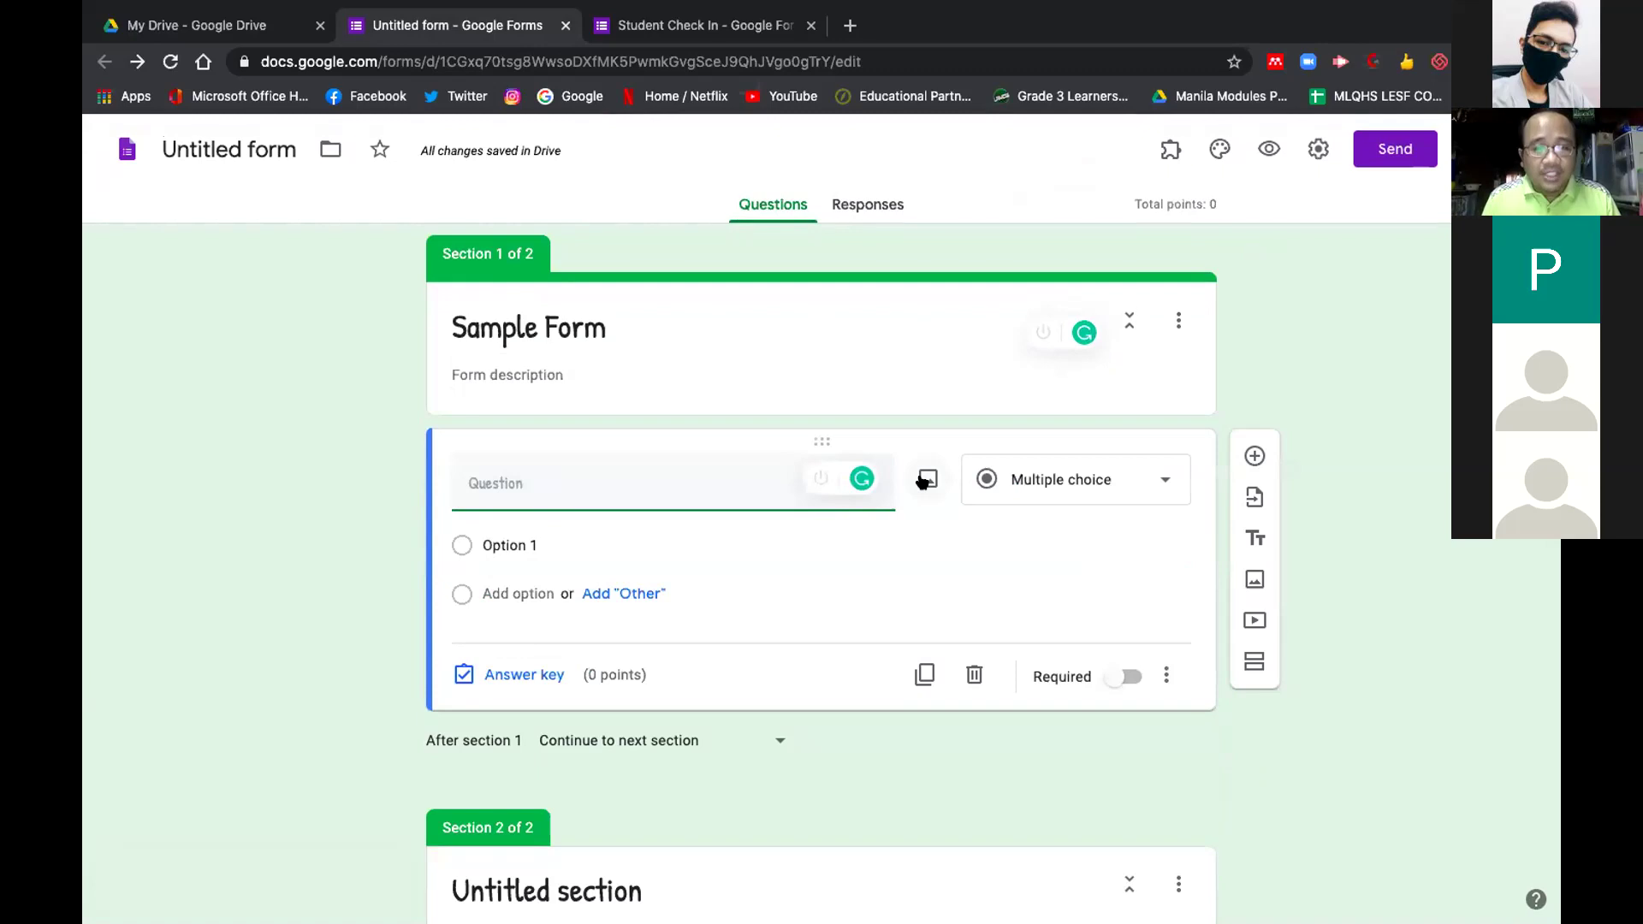
left_click(1046, 482)
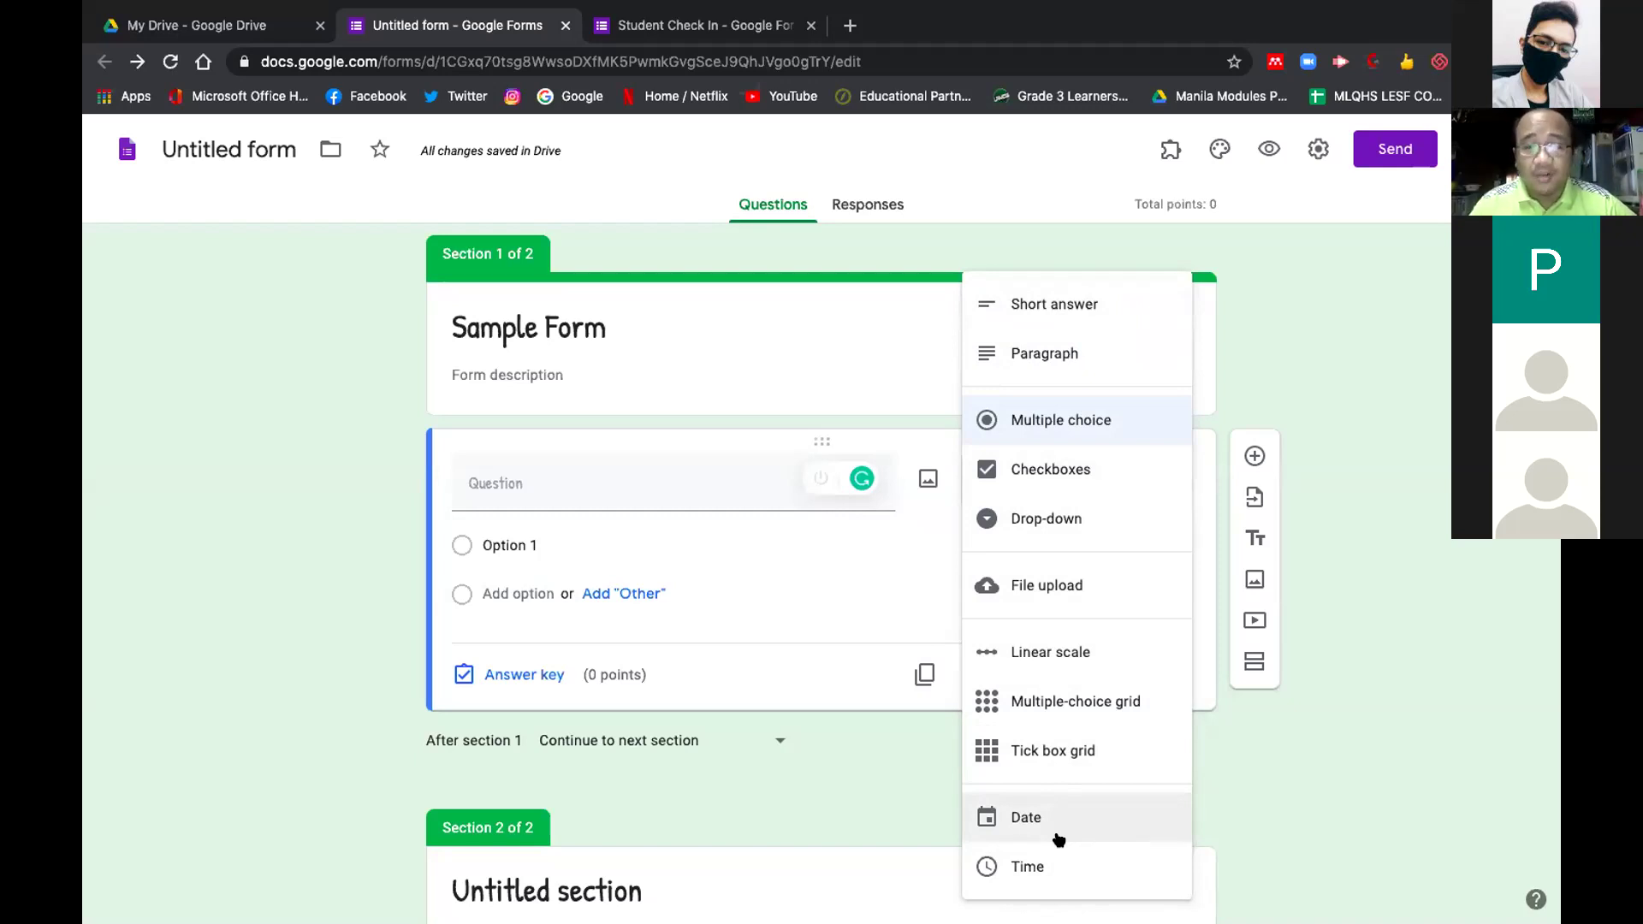
left_click(1232, 763)
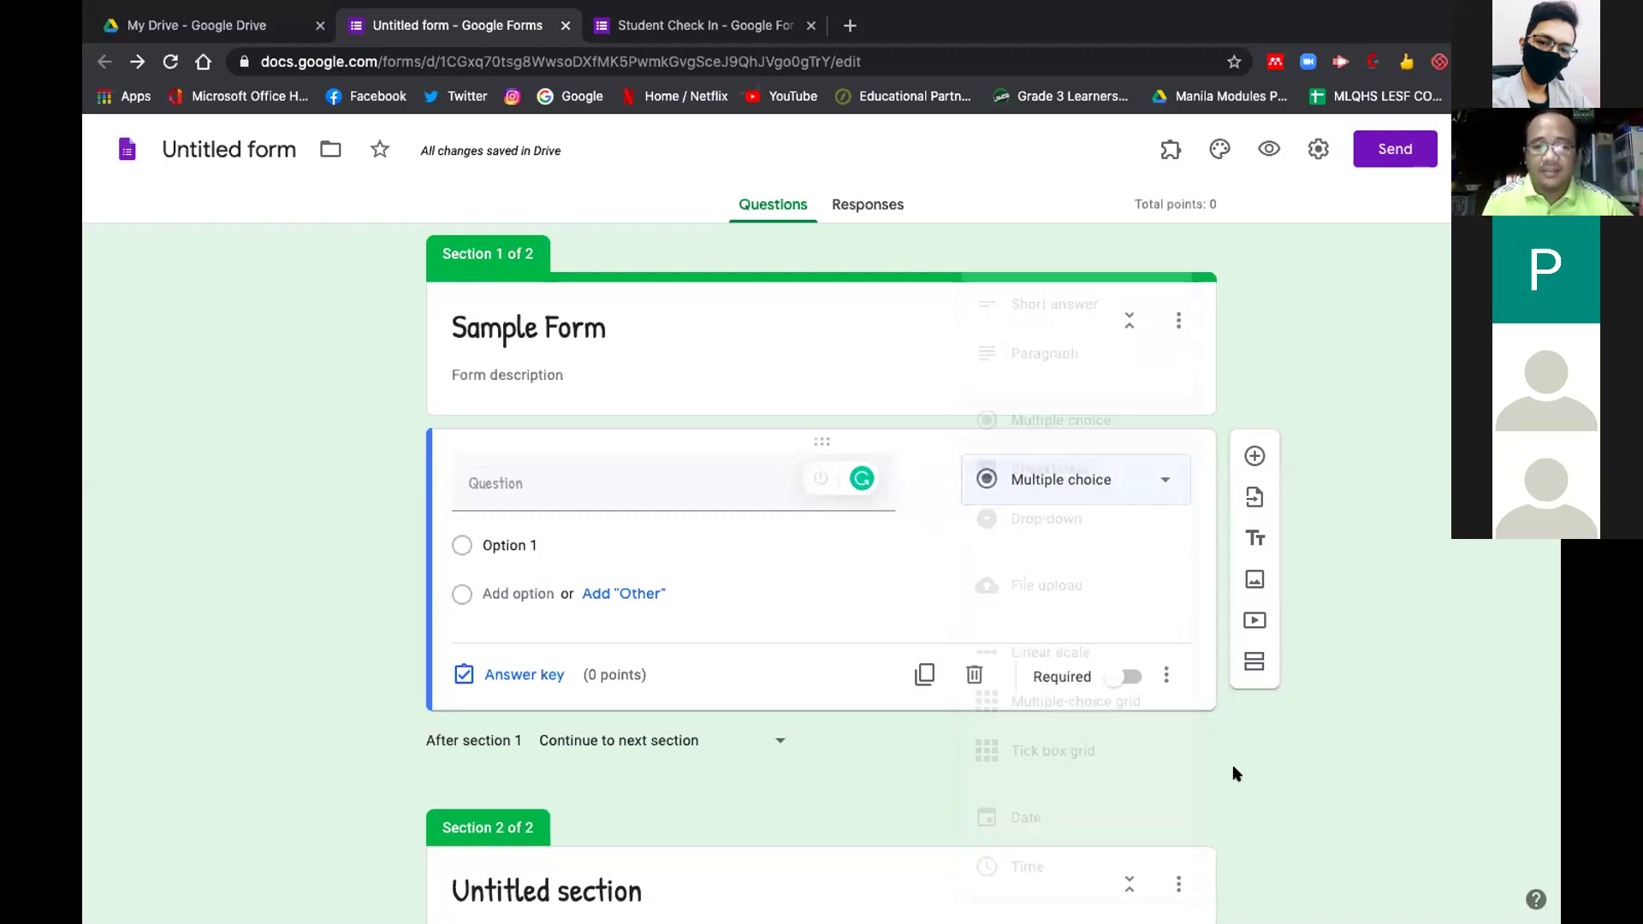
Open the question's answer key, leave Option 1 unmarked at 0 points, and start adding answer feedback
left_click(541, 673)
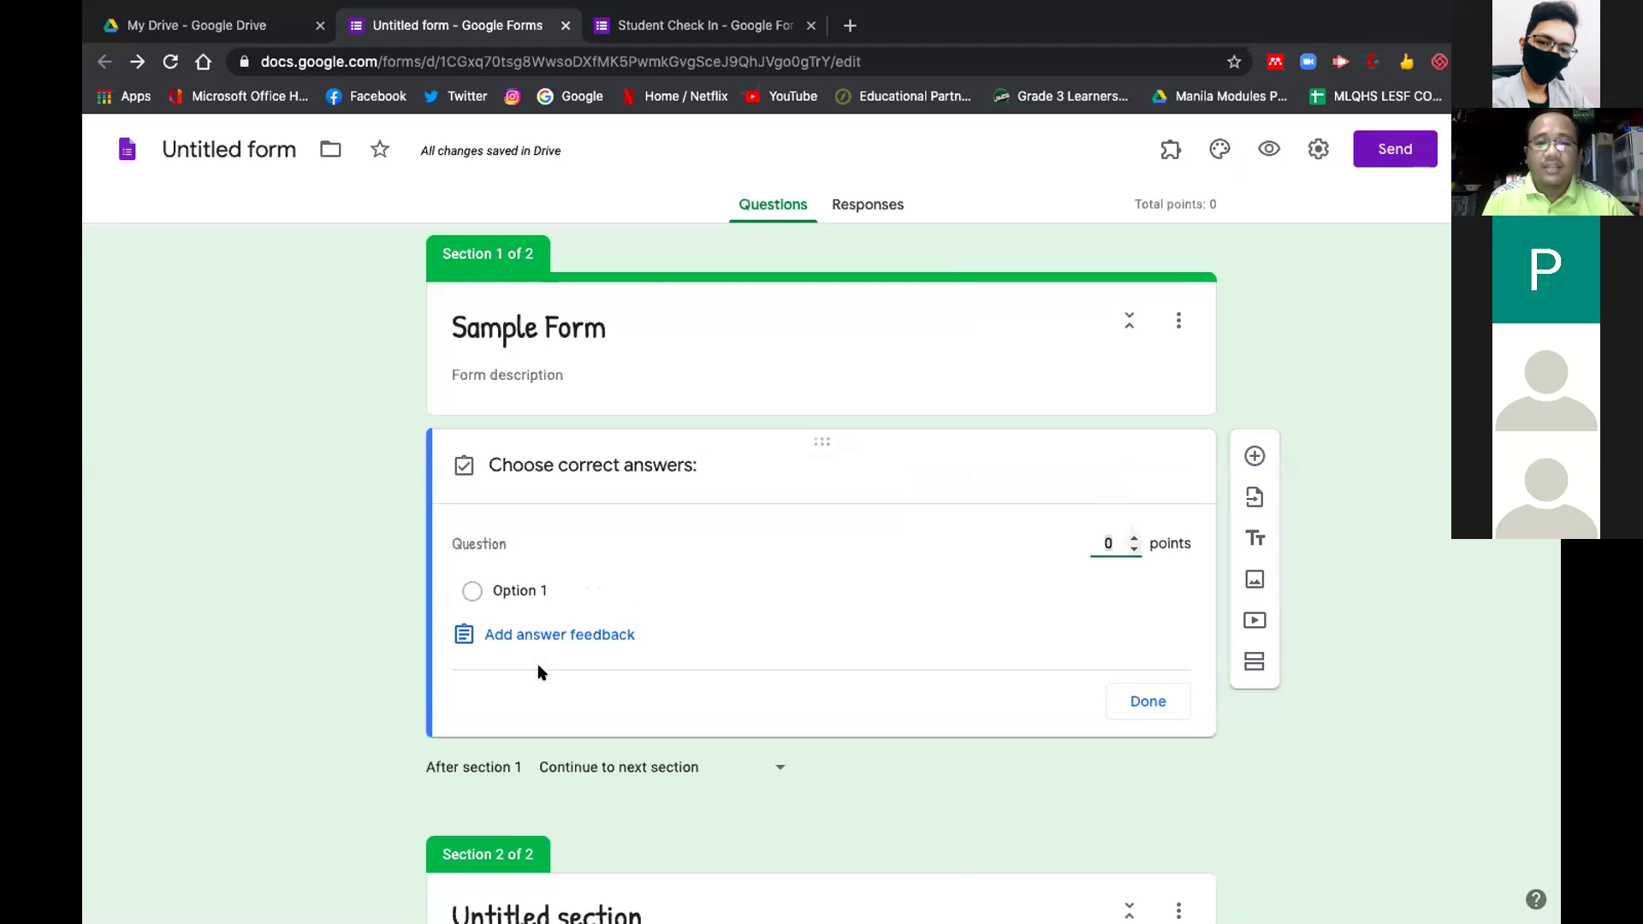
left_click(473, 590)
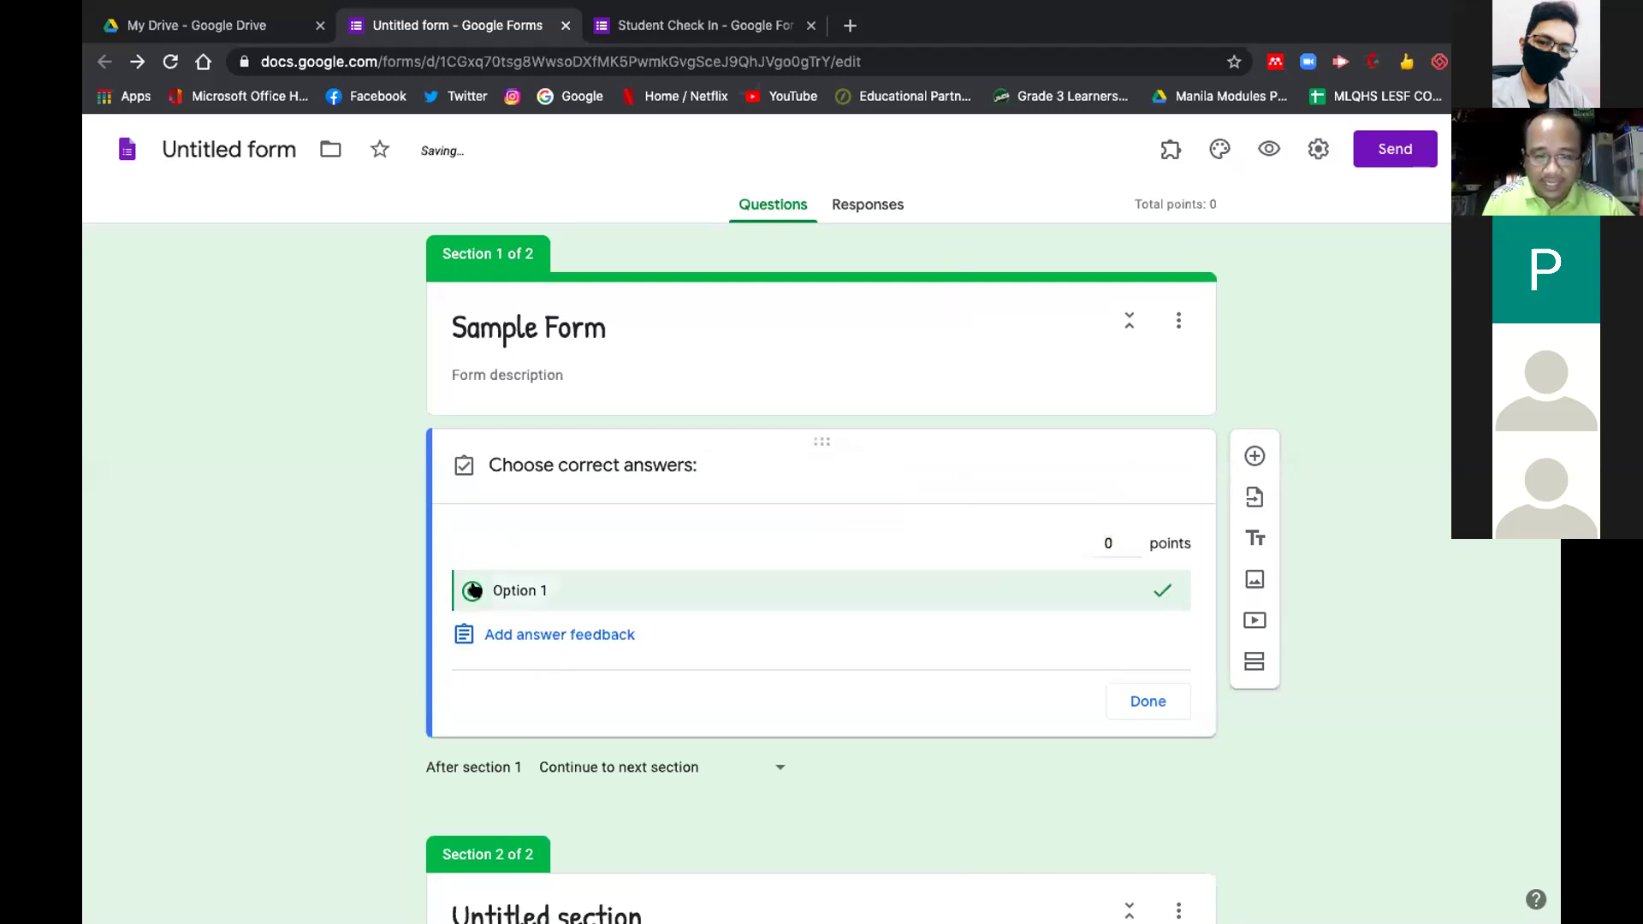
left_click(473, 590)
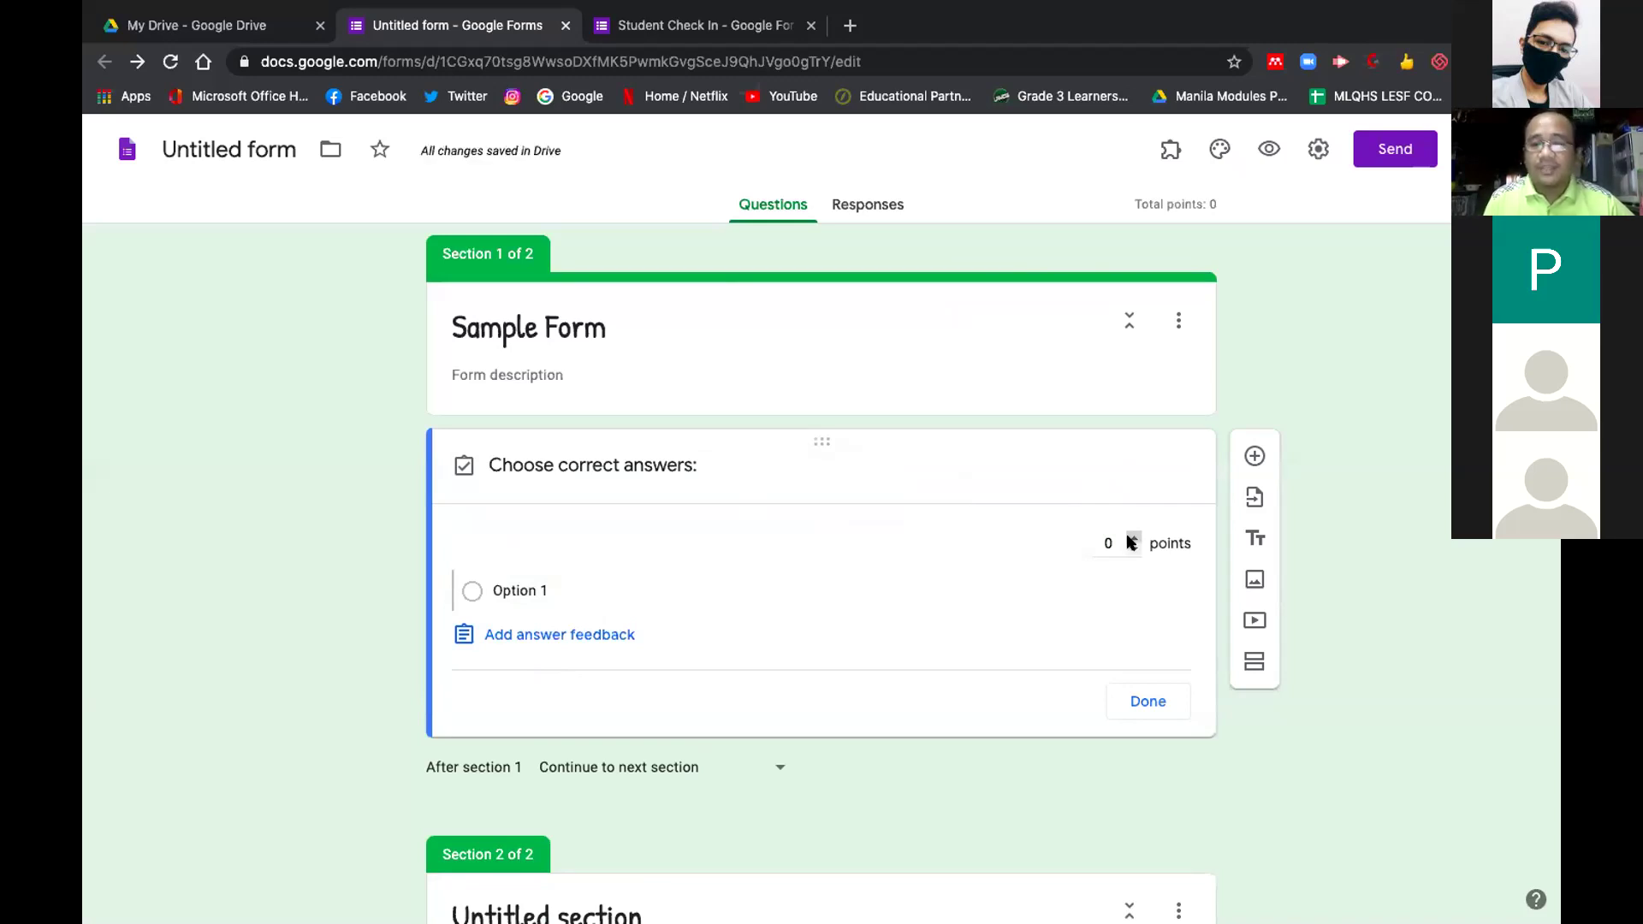
scroll(1128, 543, "down", 1)
scroll(1127, 542, "up", 1)
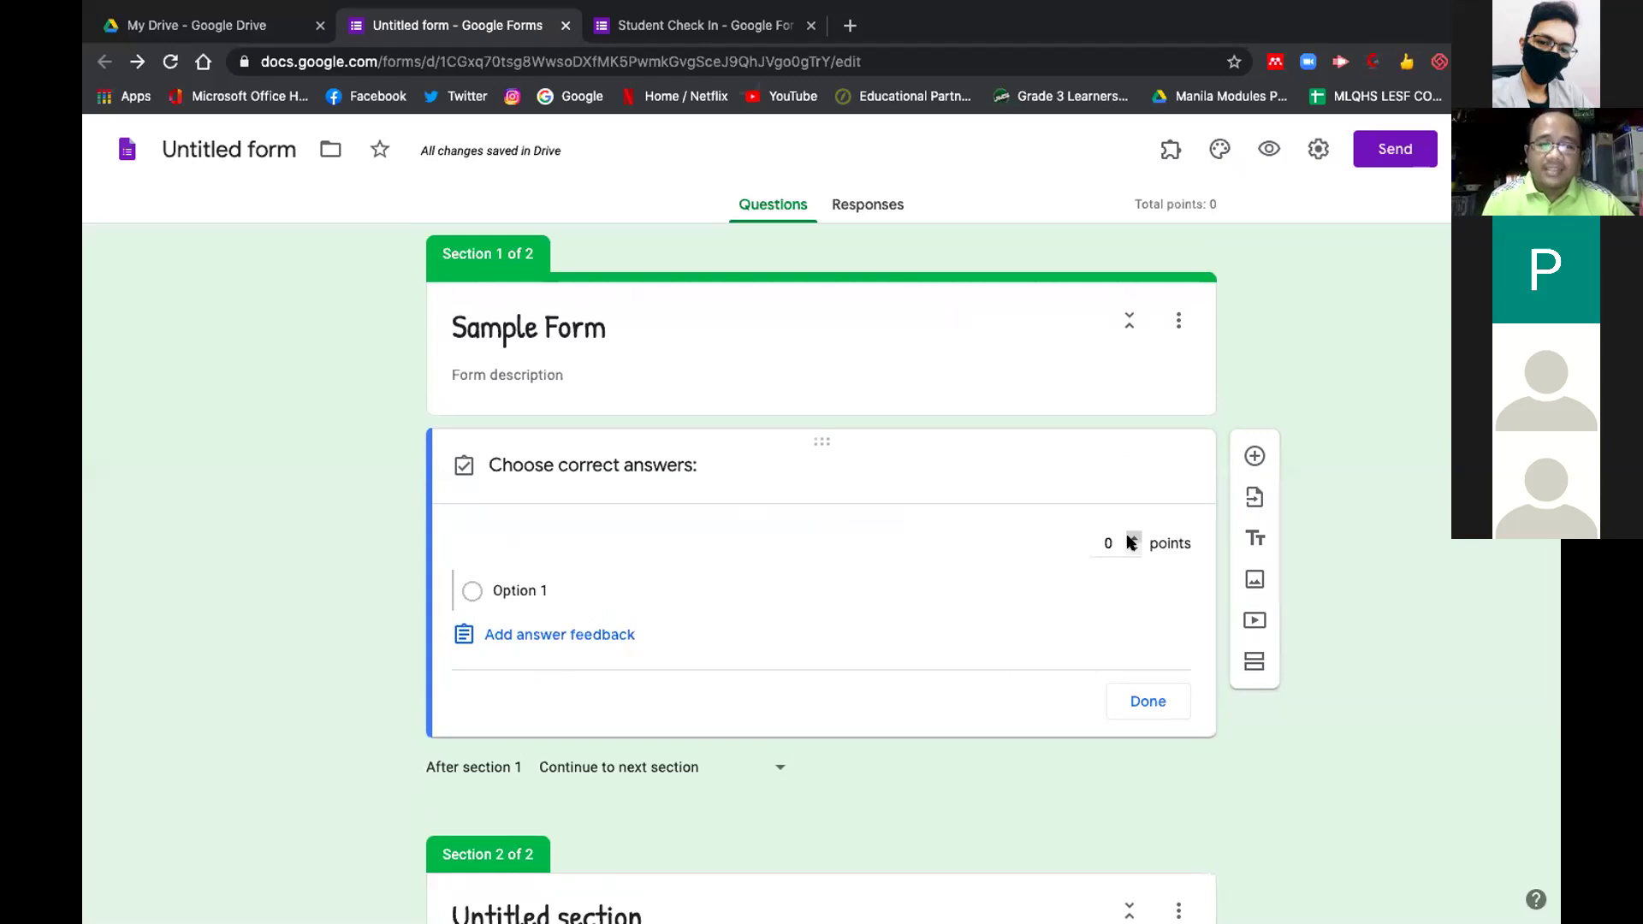
left_click(598, 637)
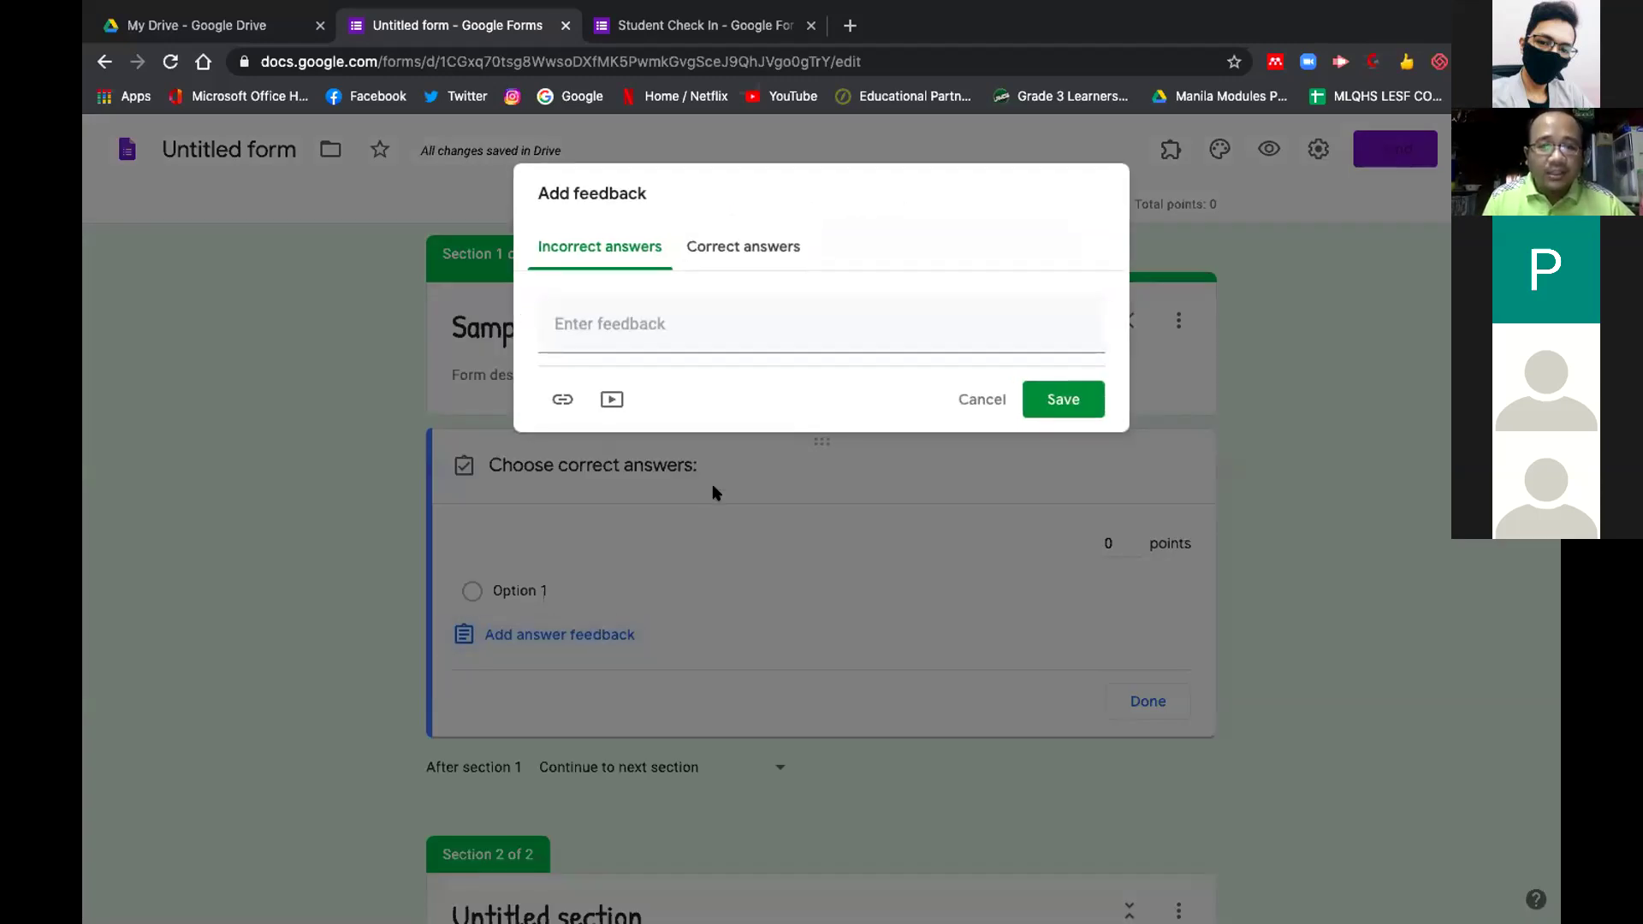
Write 'Try again!' as incorrect-answer feedback, trying the link and video options without adding any
left_click(686, 322)
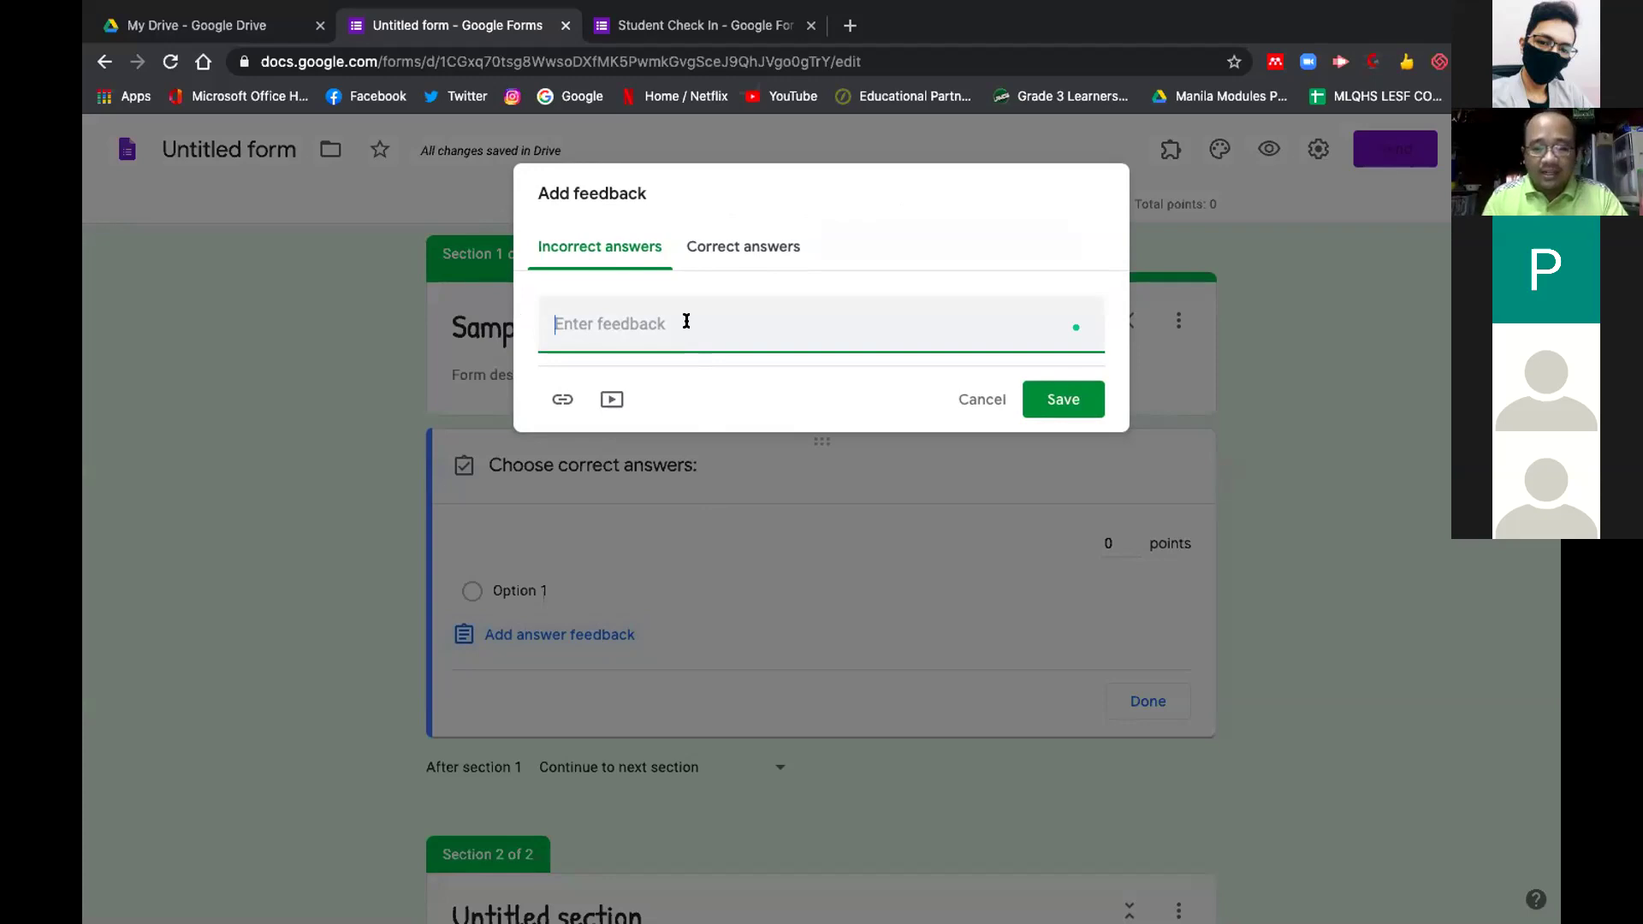
type("Try again!")
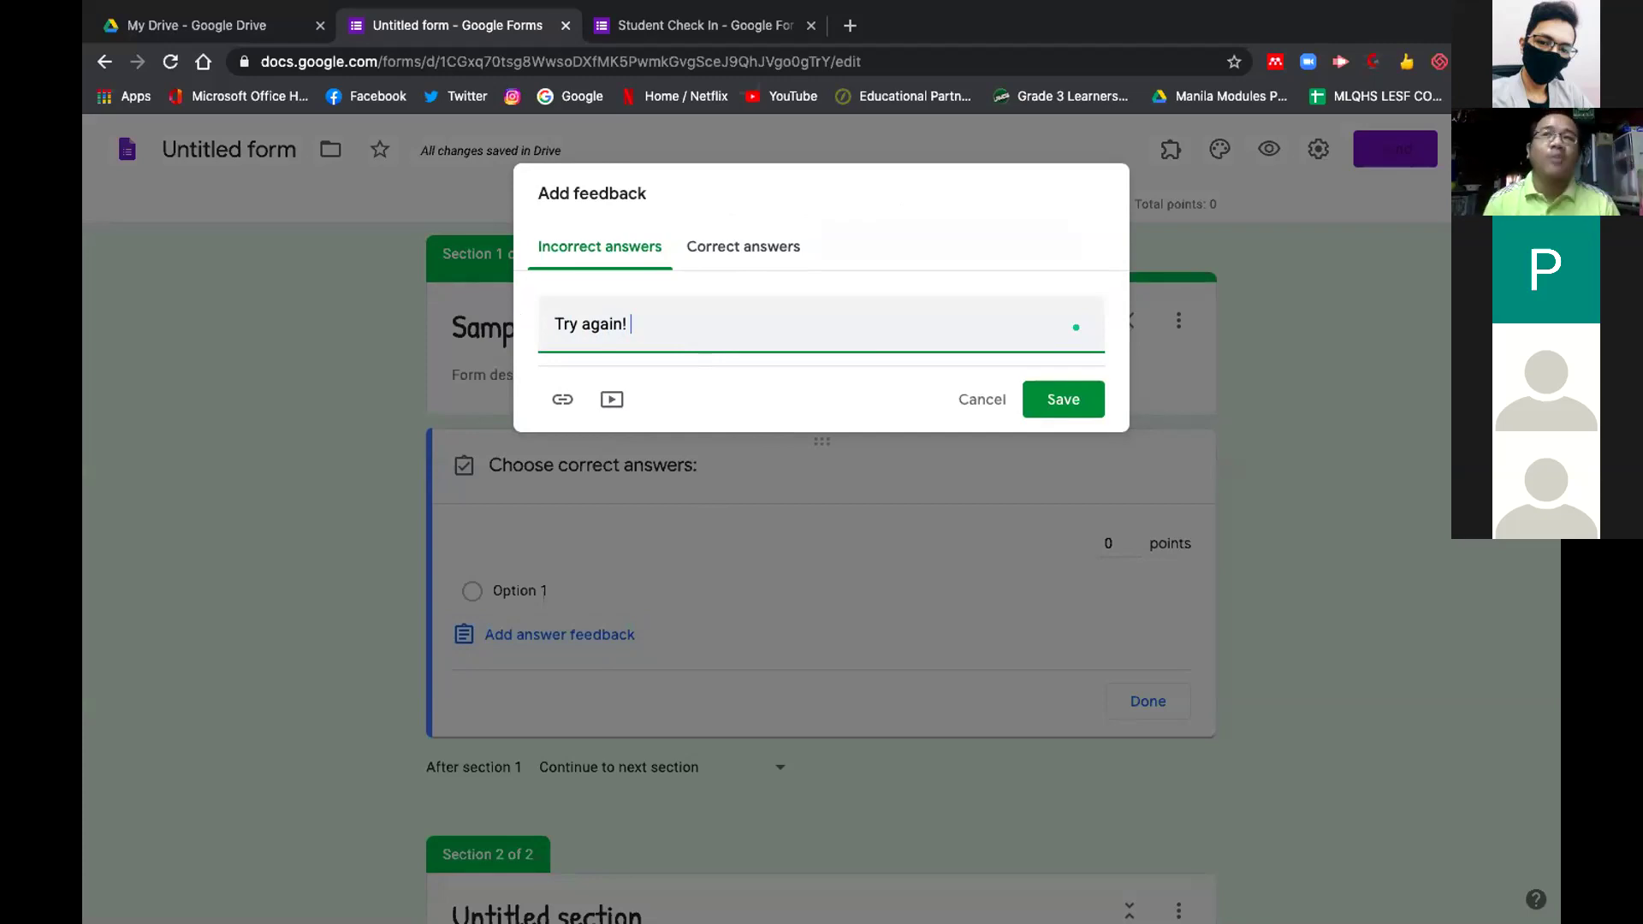
left_click(560, 398)
left_click(609, 494)
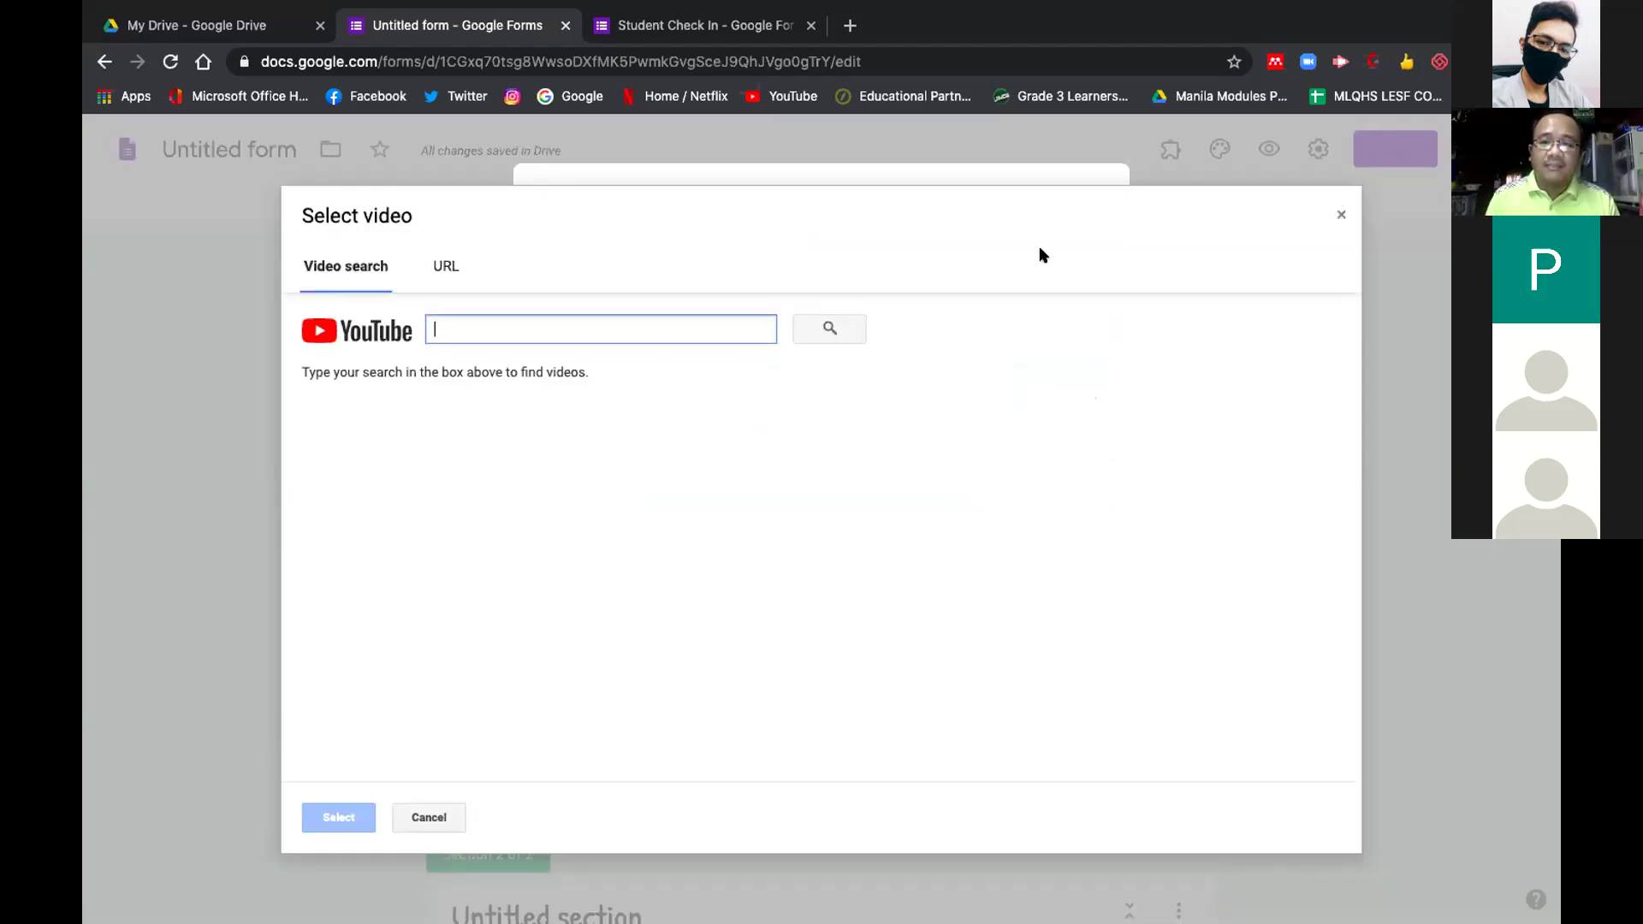
left_click(1340, 215)
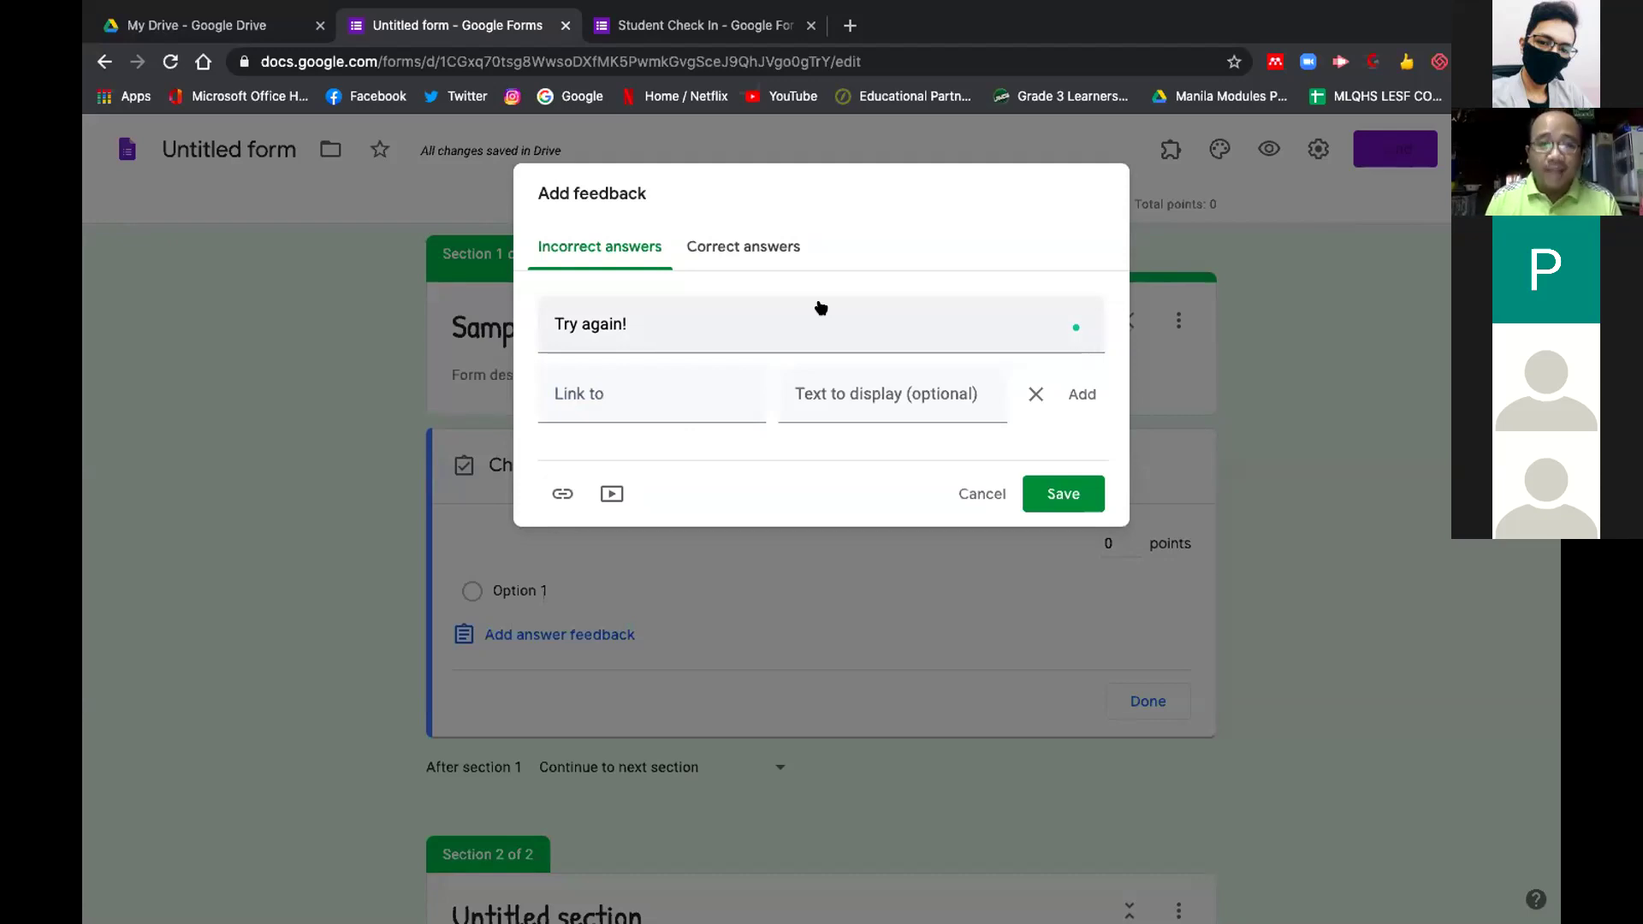
Write 'Good! you may continue' as correct-answer feedback, then cancel the feedback editor
left_click(730, 246)
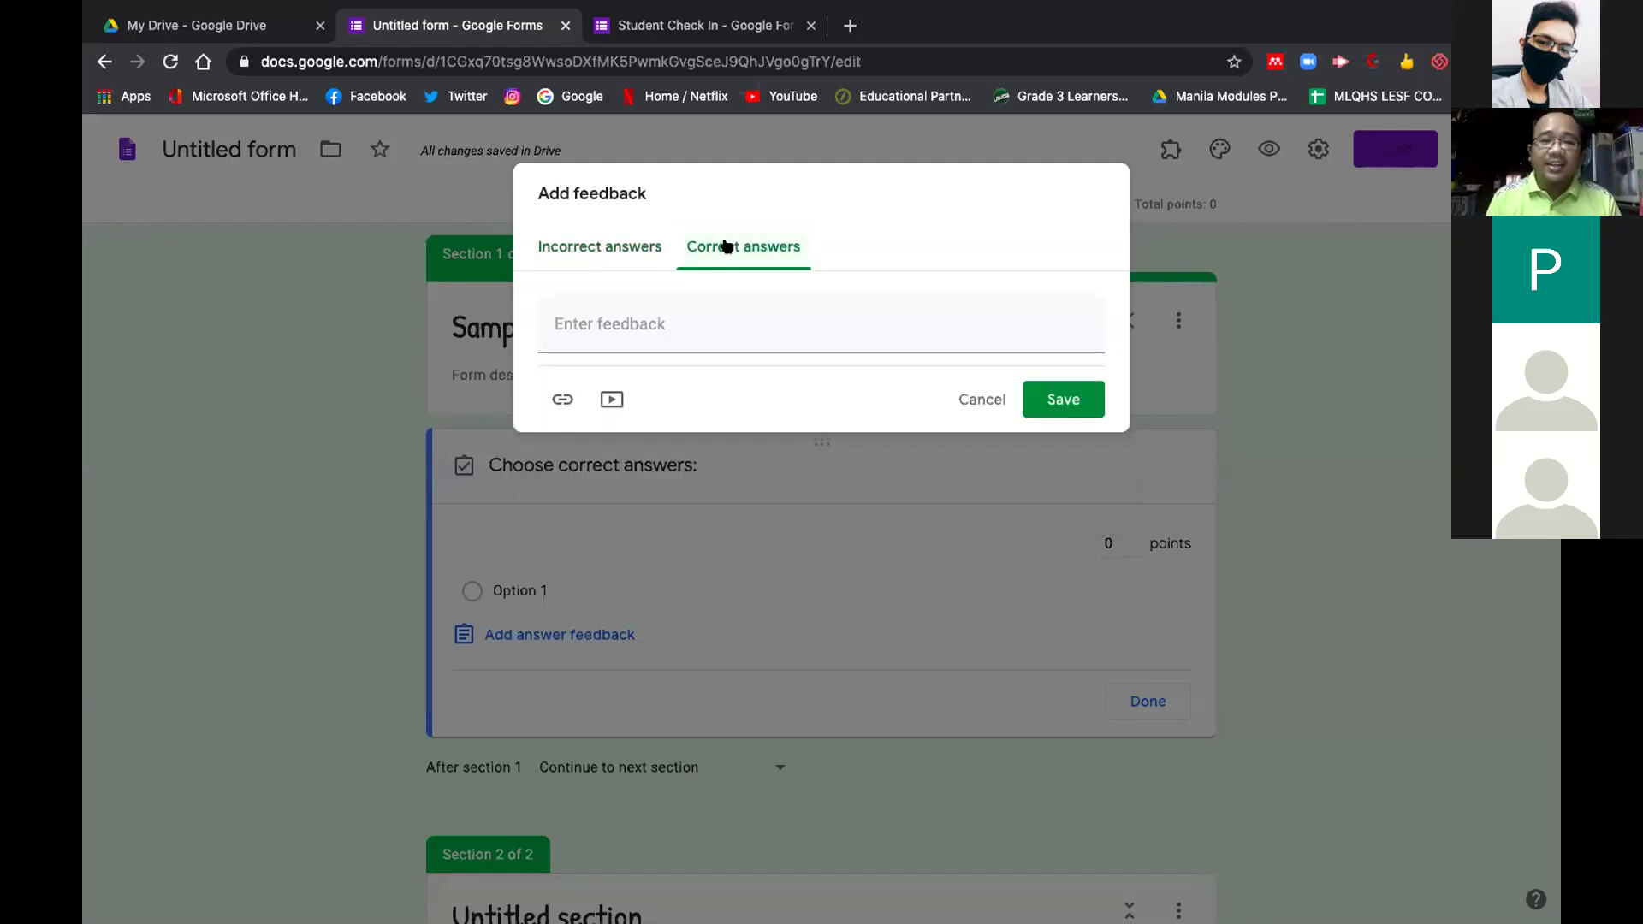
left_click(683, 314)
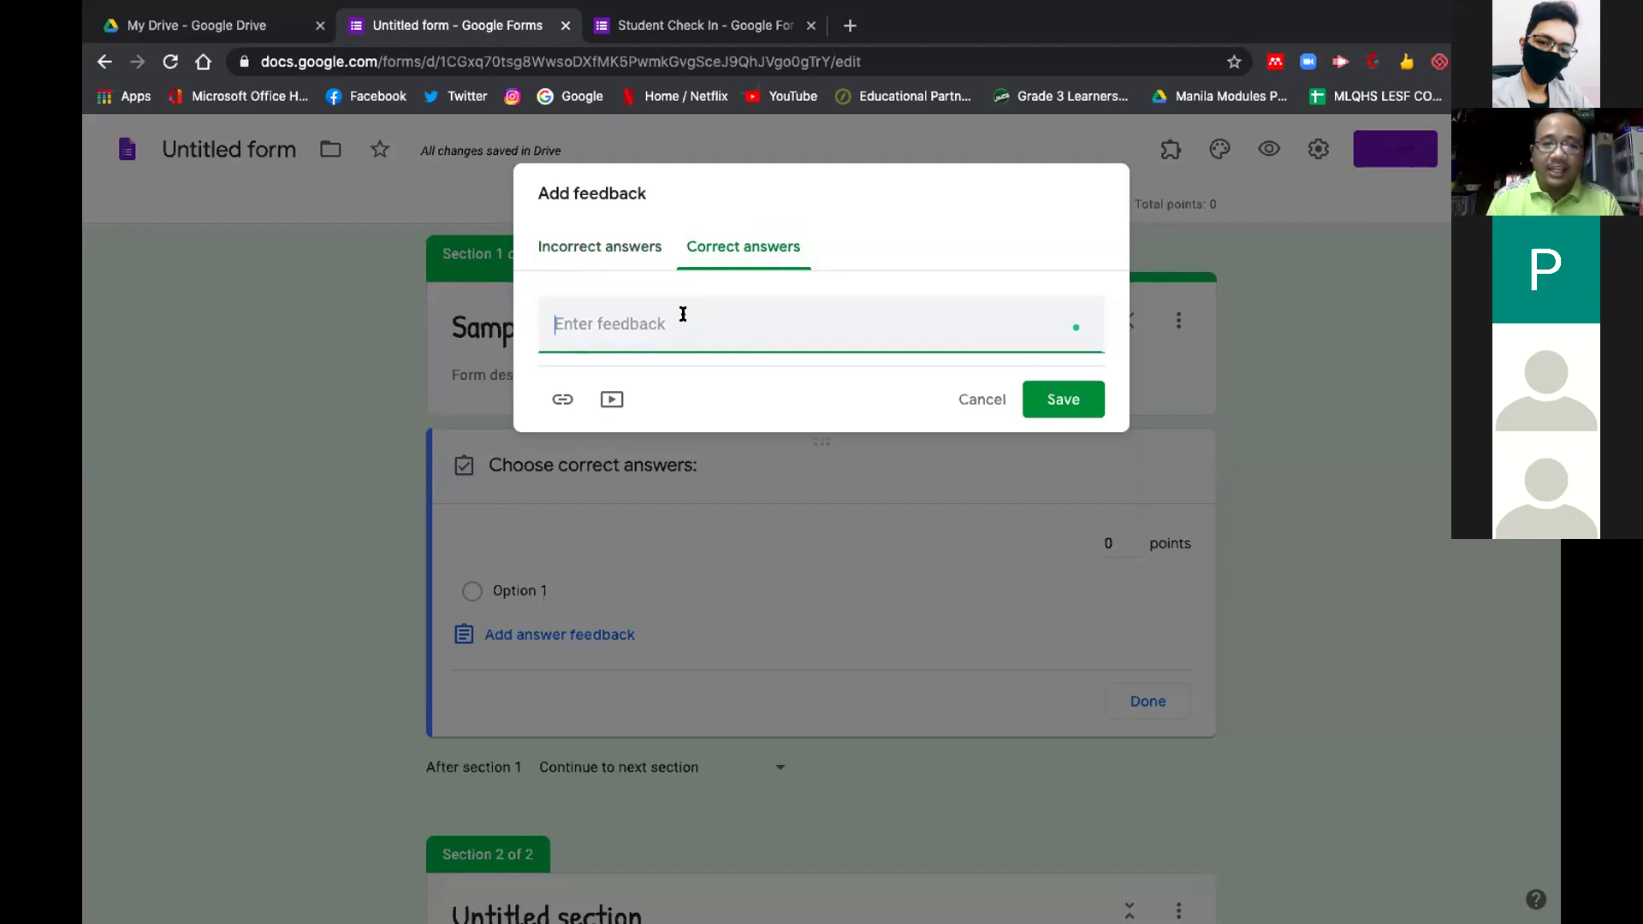
type("Vi")
key("BackSpace")
key("BackSpace")
type("Go")
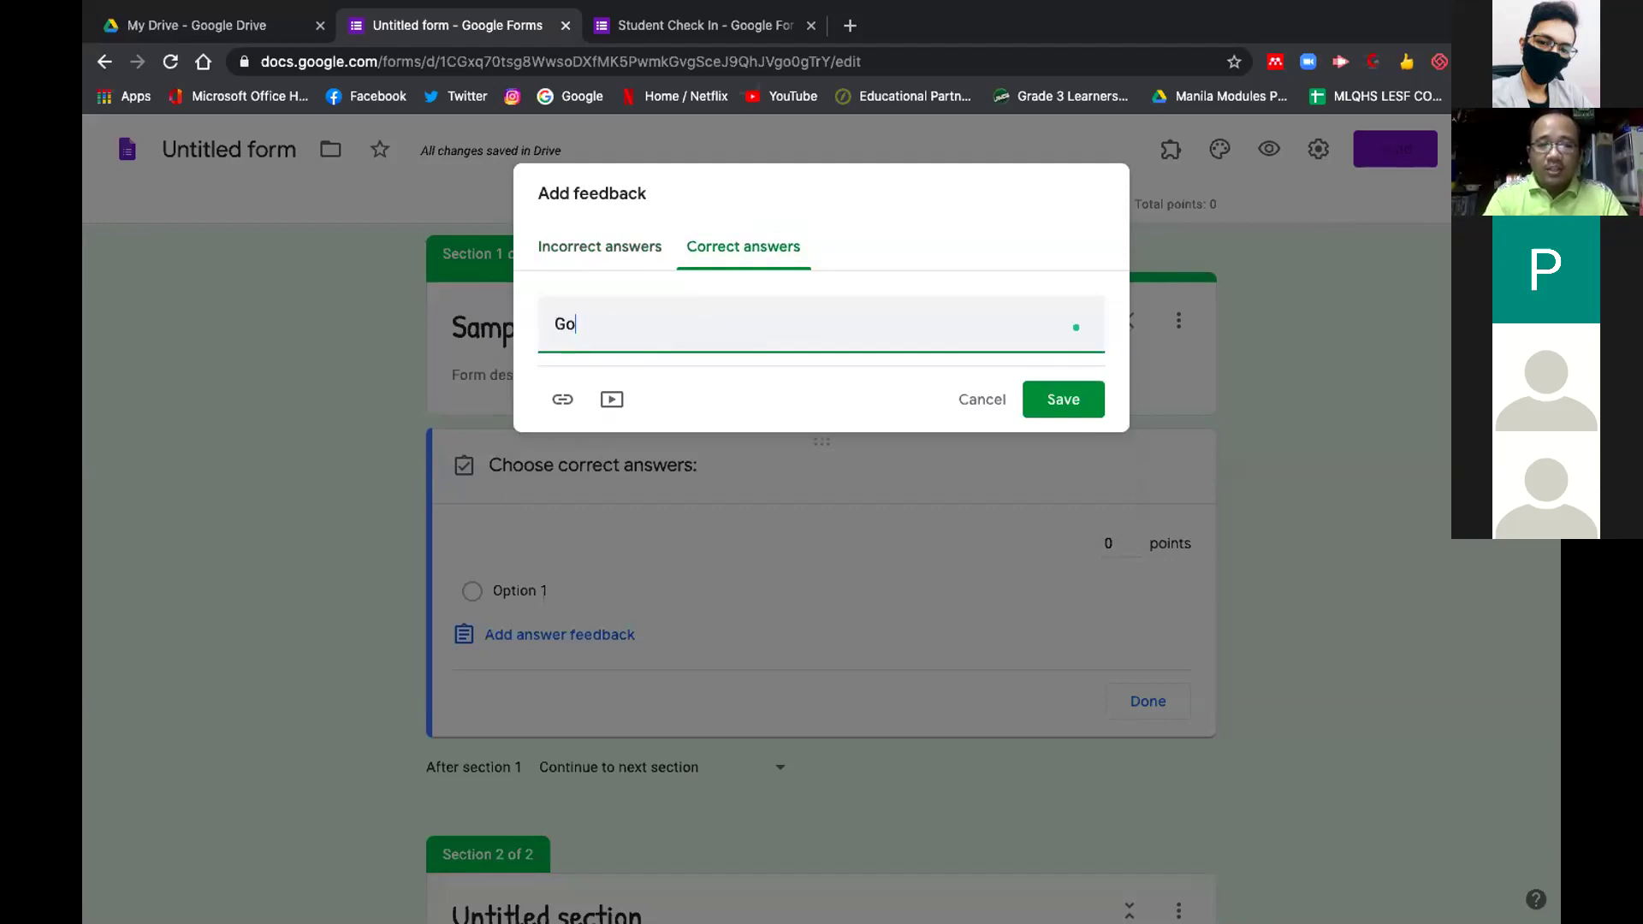
type("od! you ma")
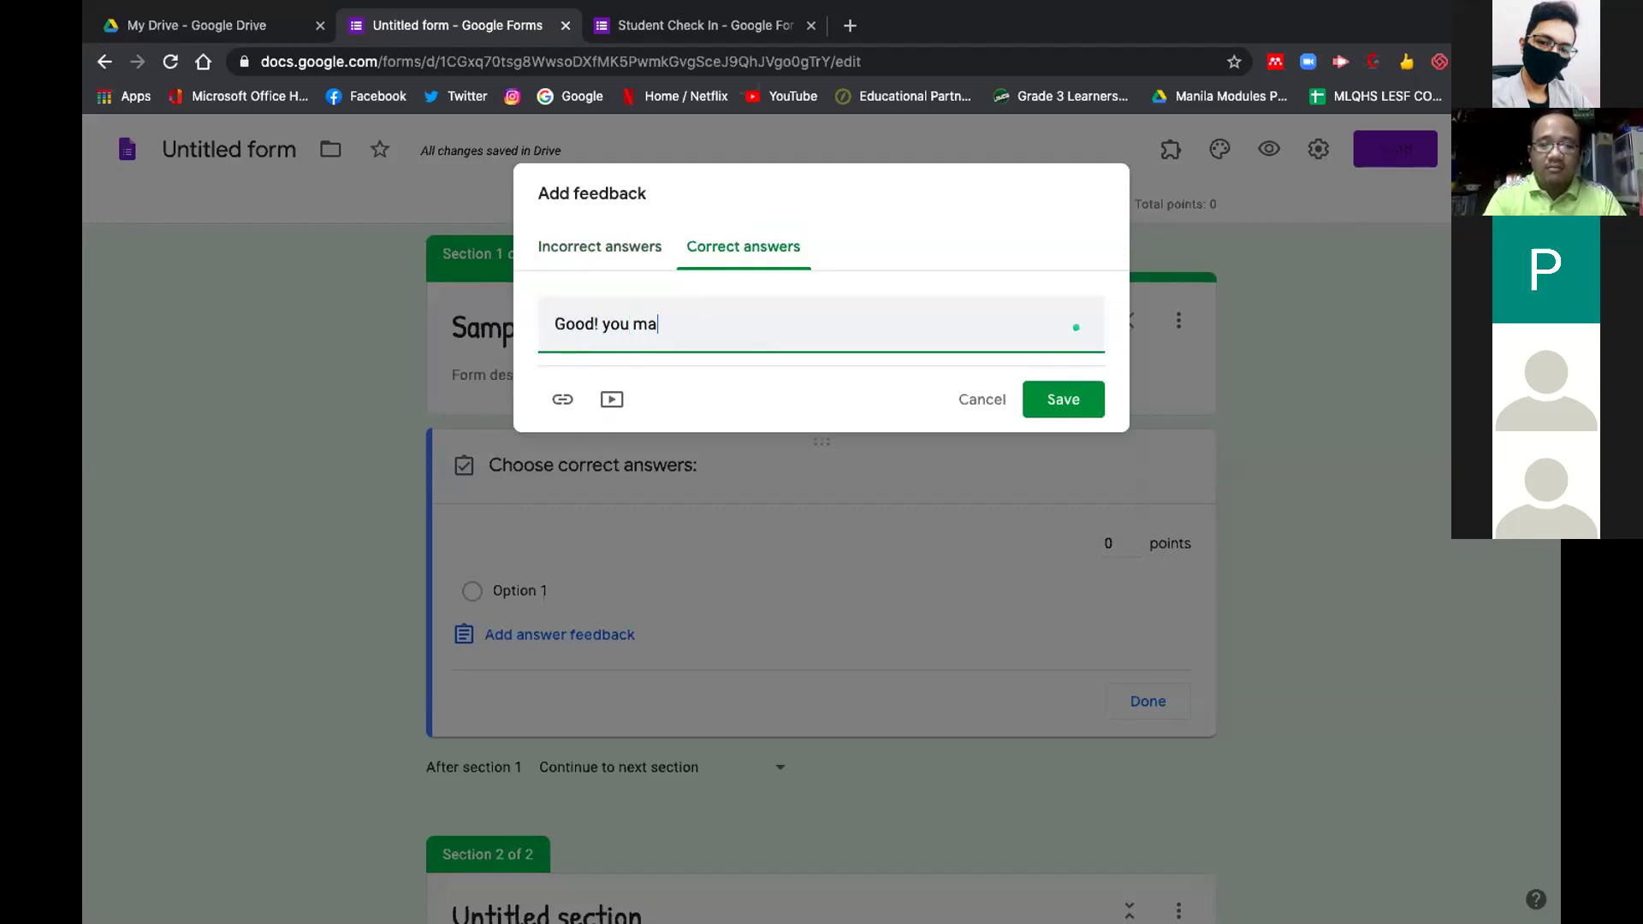
type("y continue")
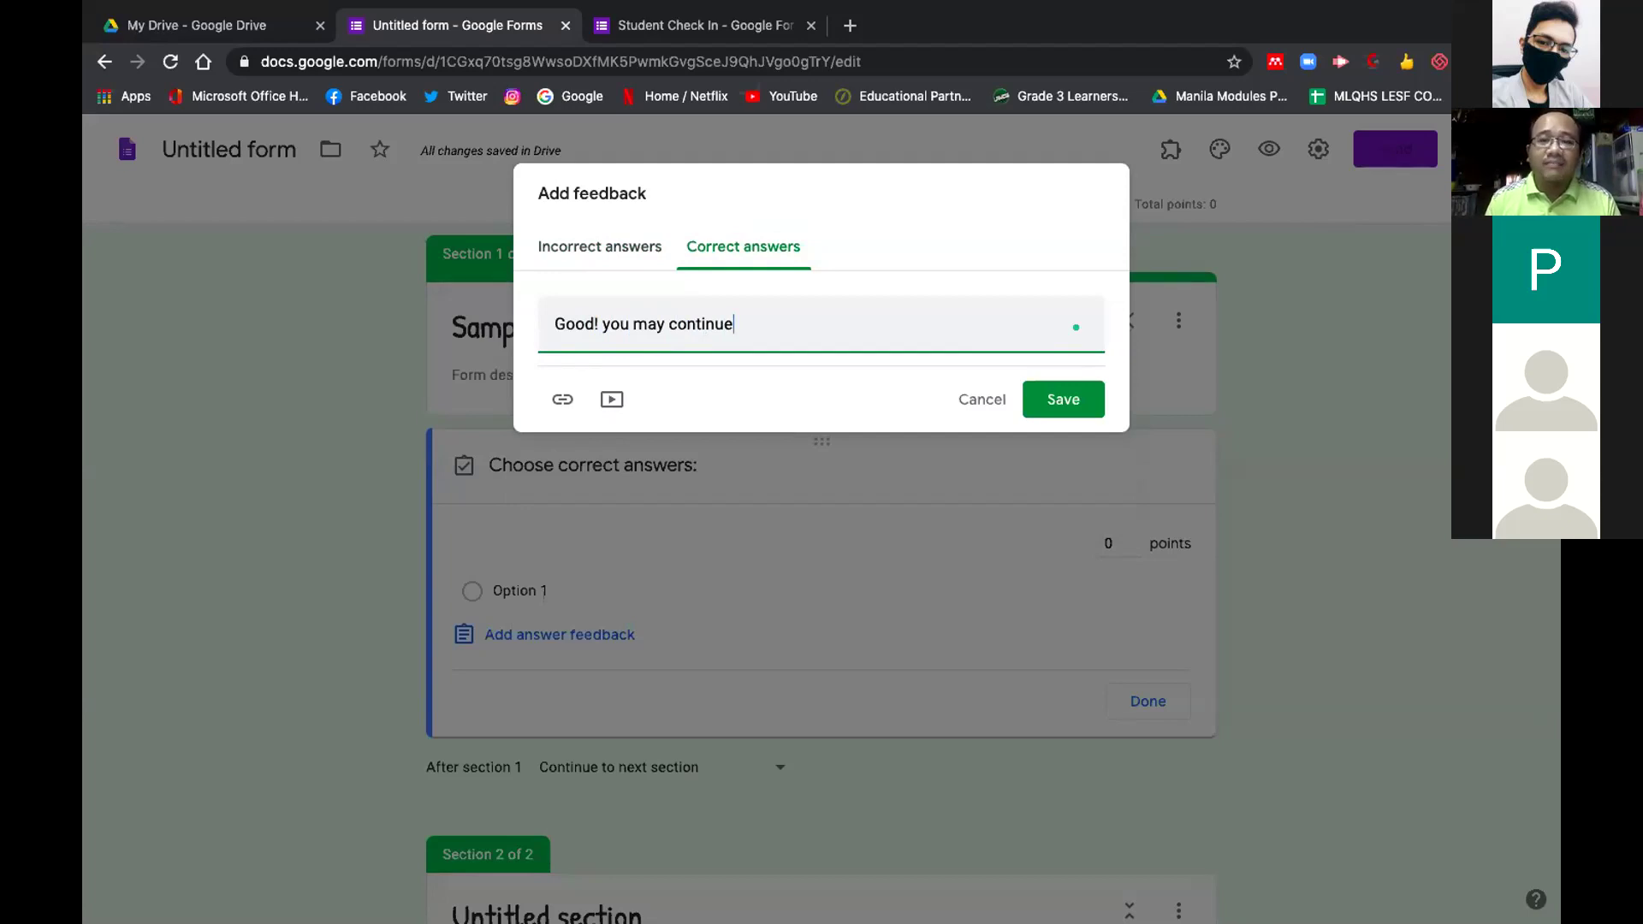
left_click(966, 395)
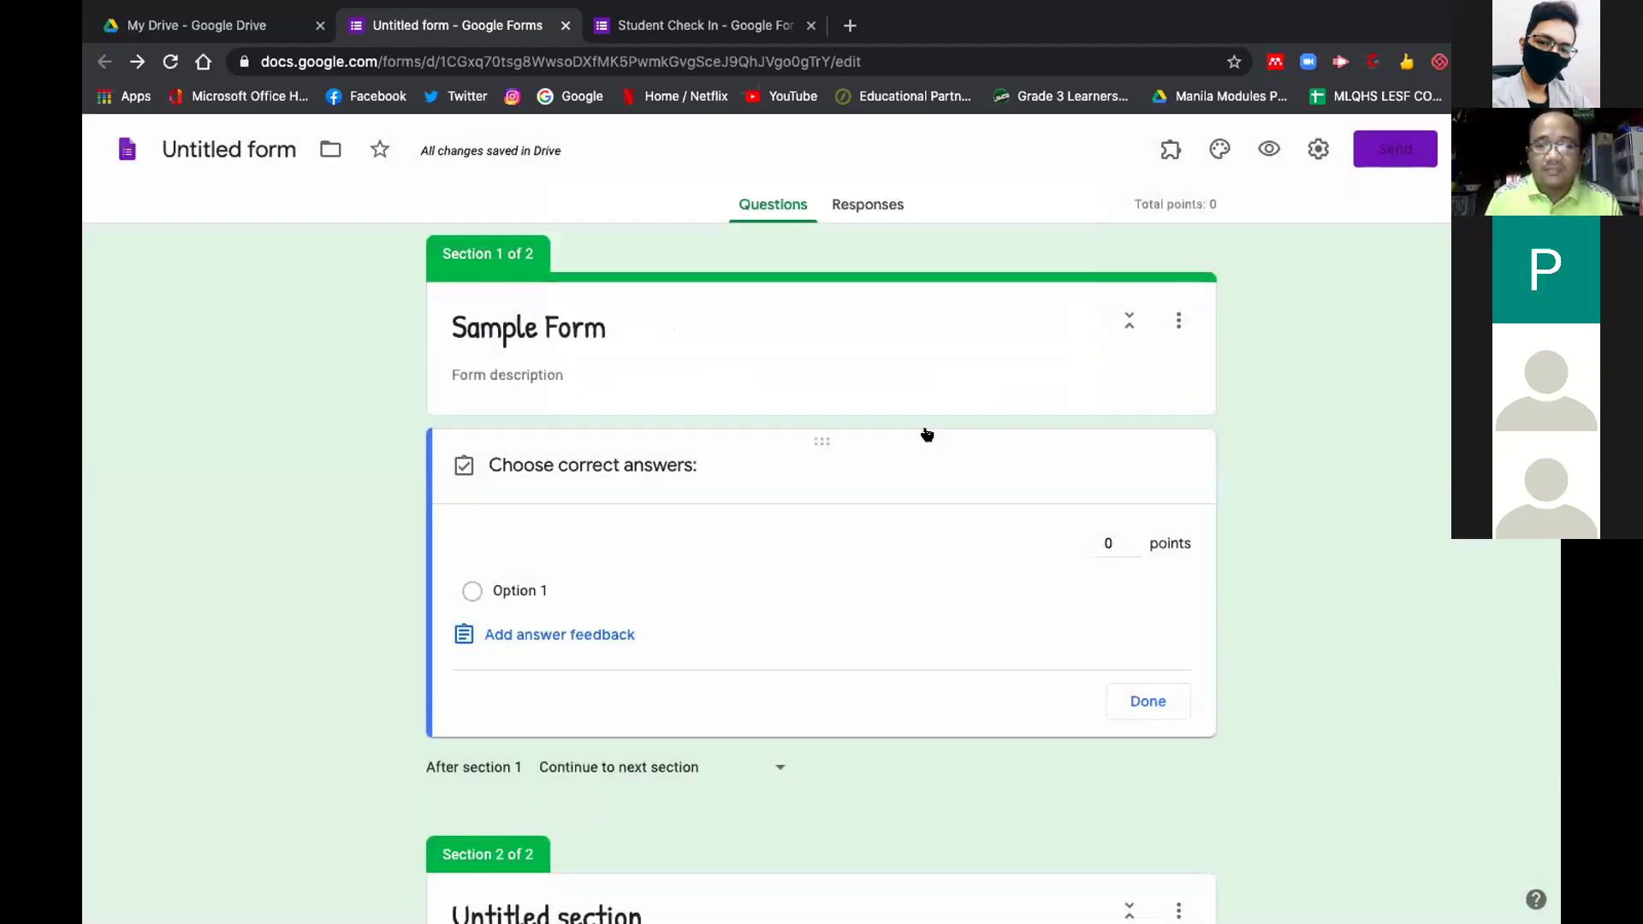
scroll(768, 713, "down", 3)
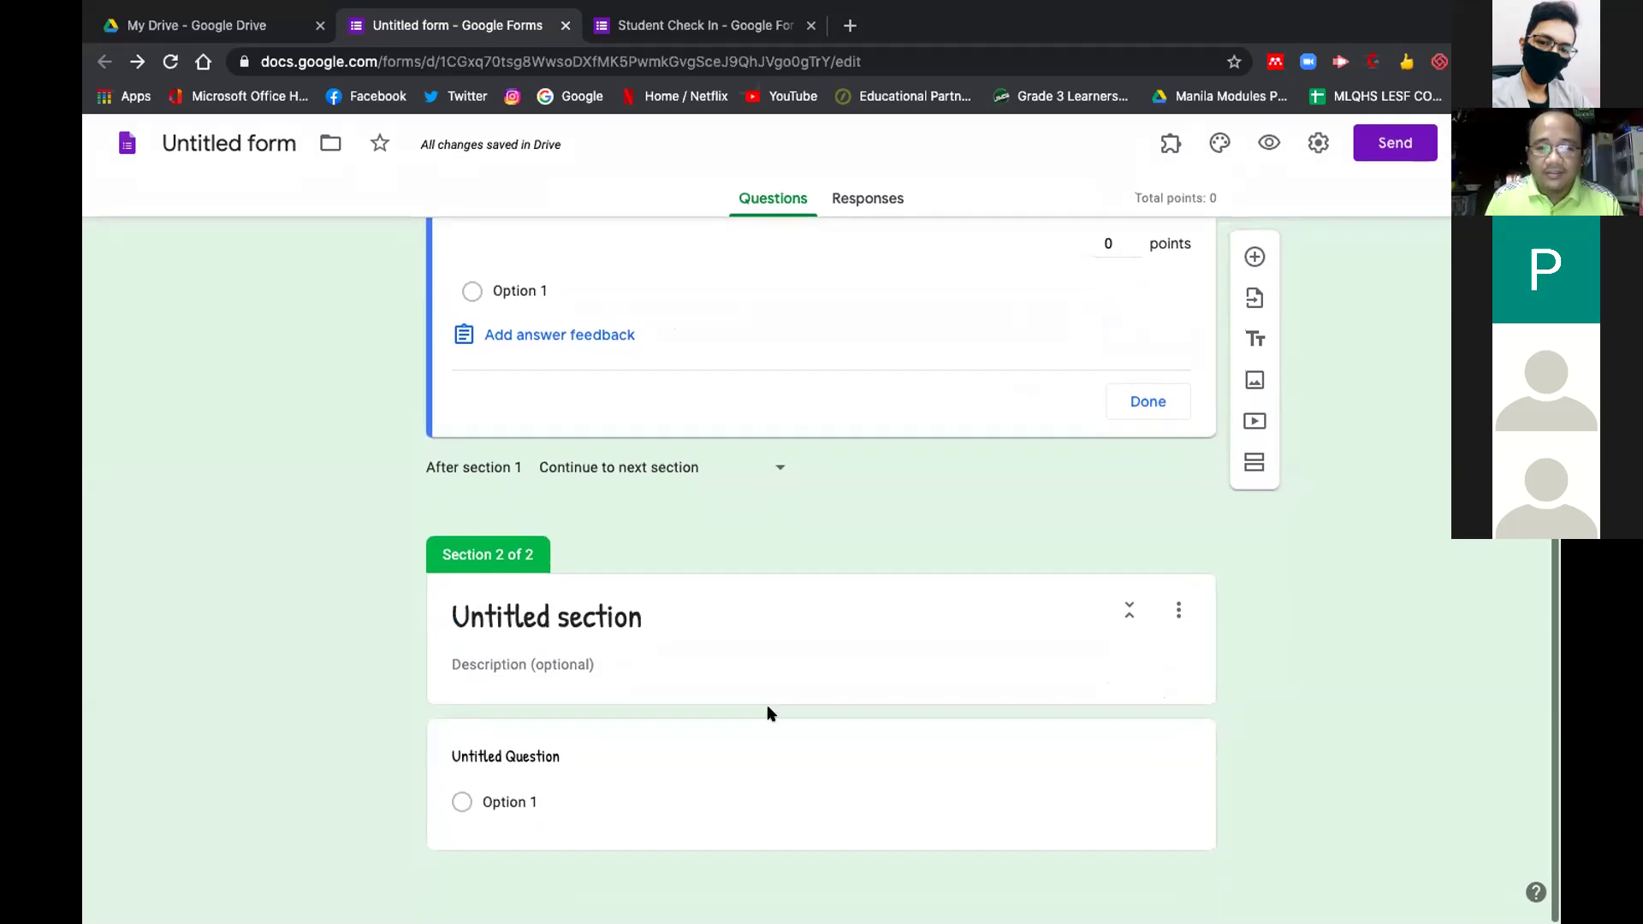
scroll(768, 712, "up", 3)
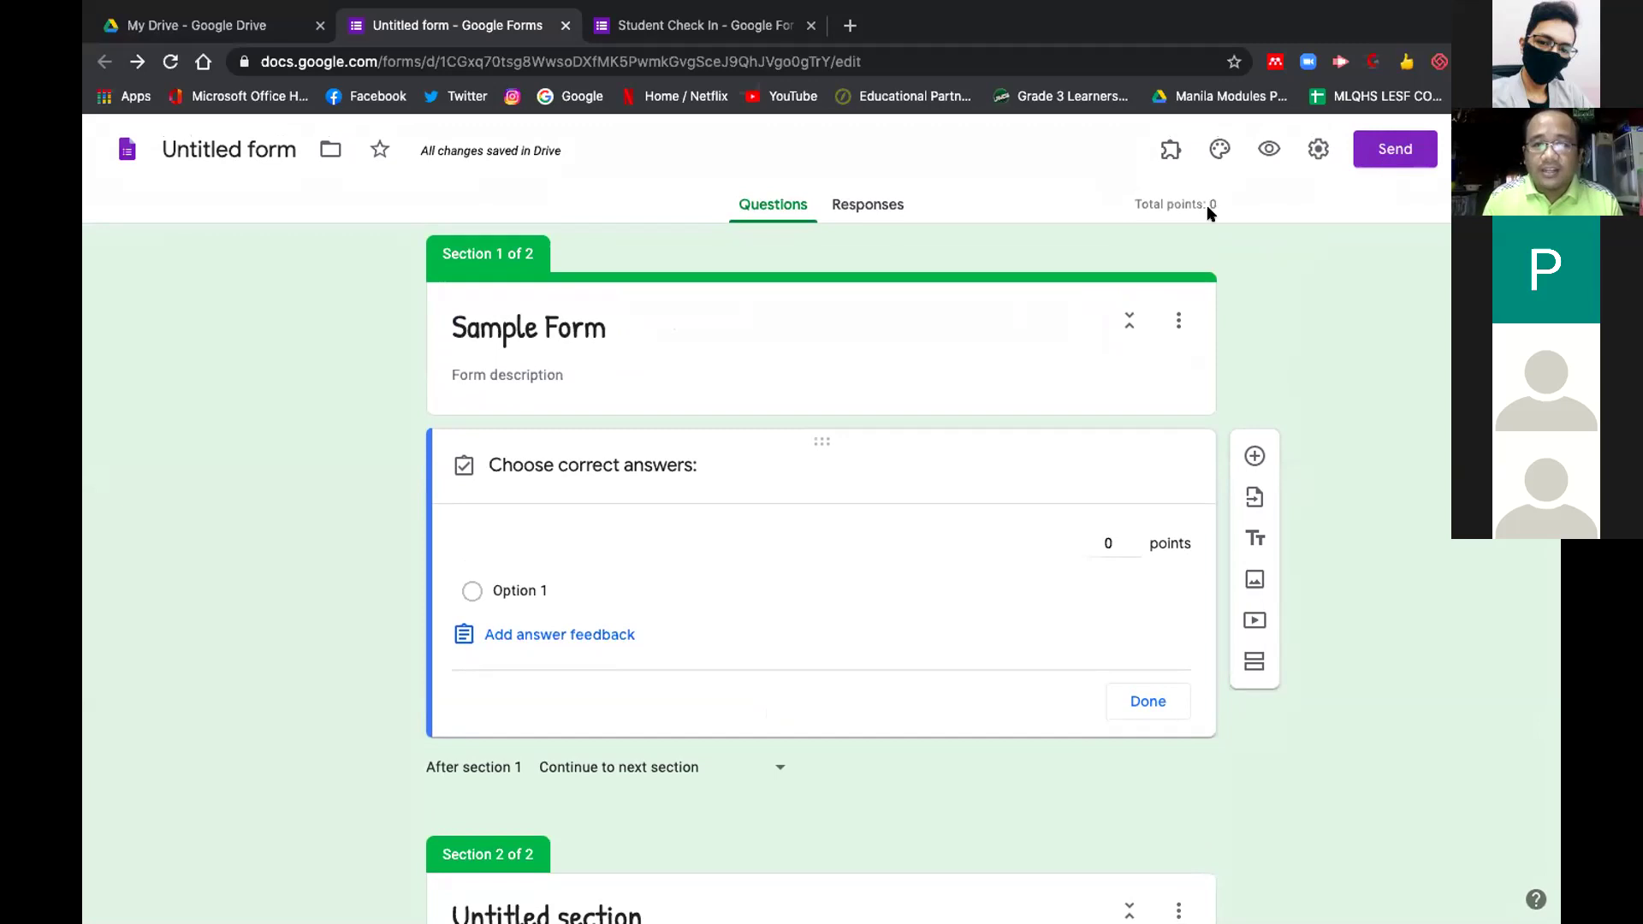
left_click(869, 210)
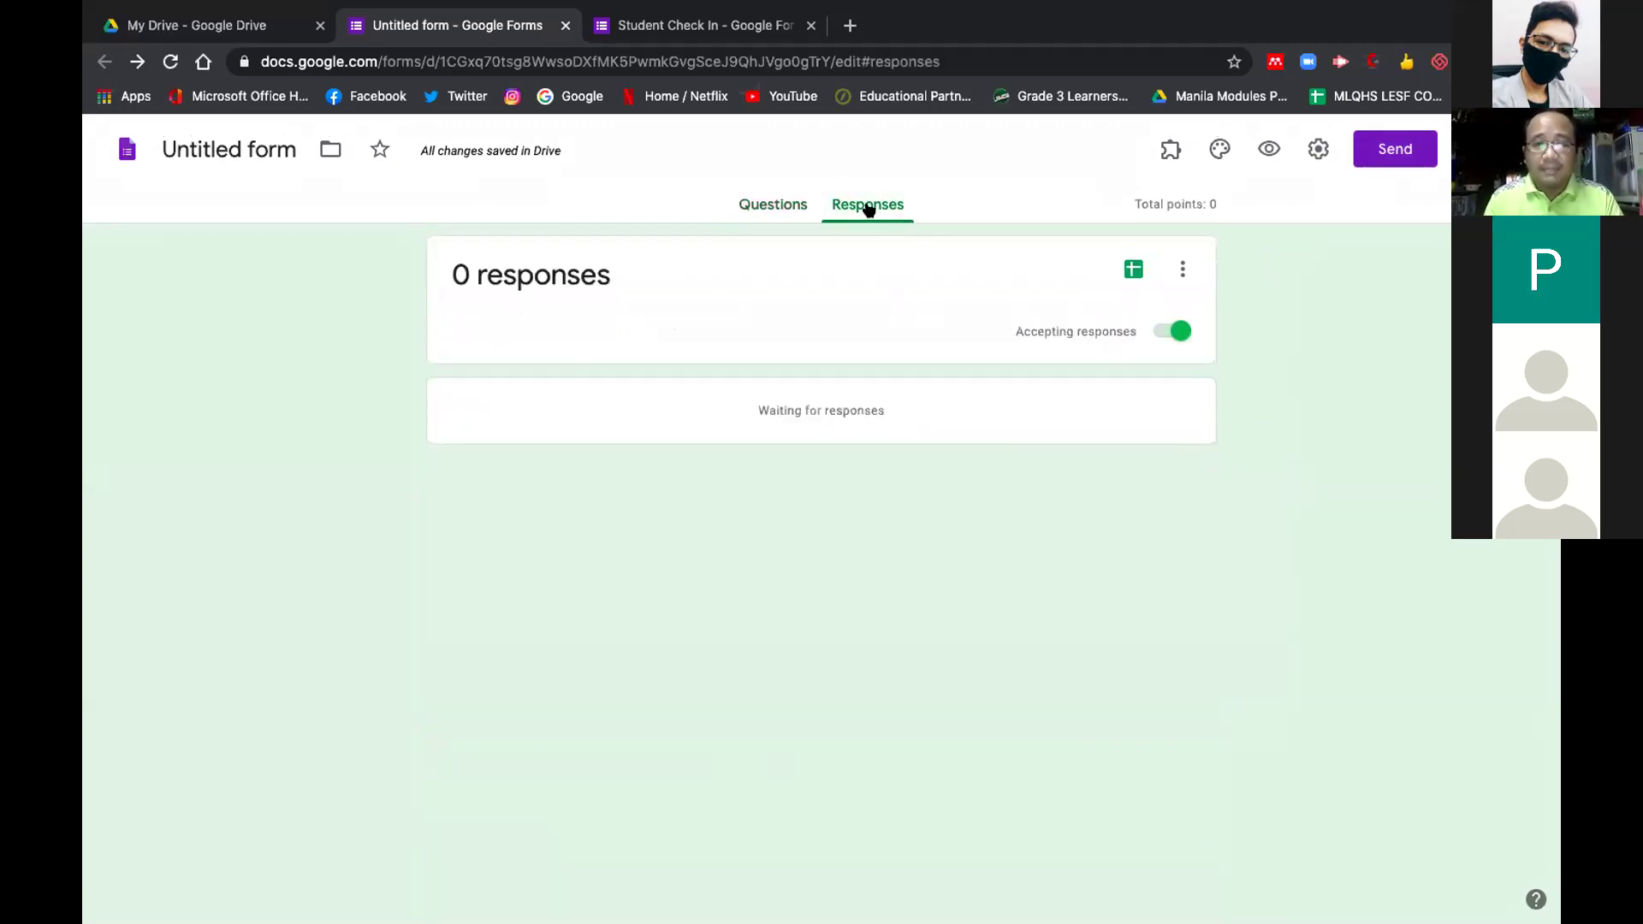
left_click(774, 207)
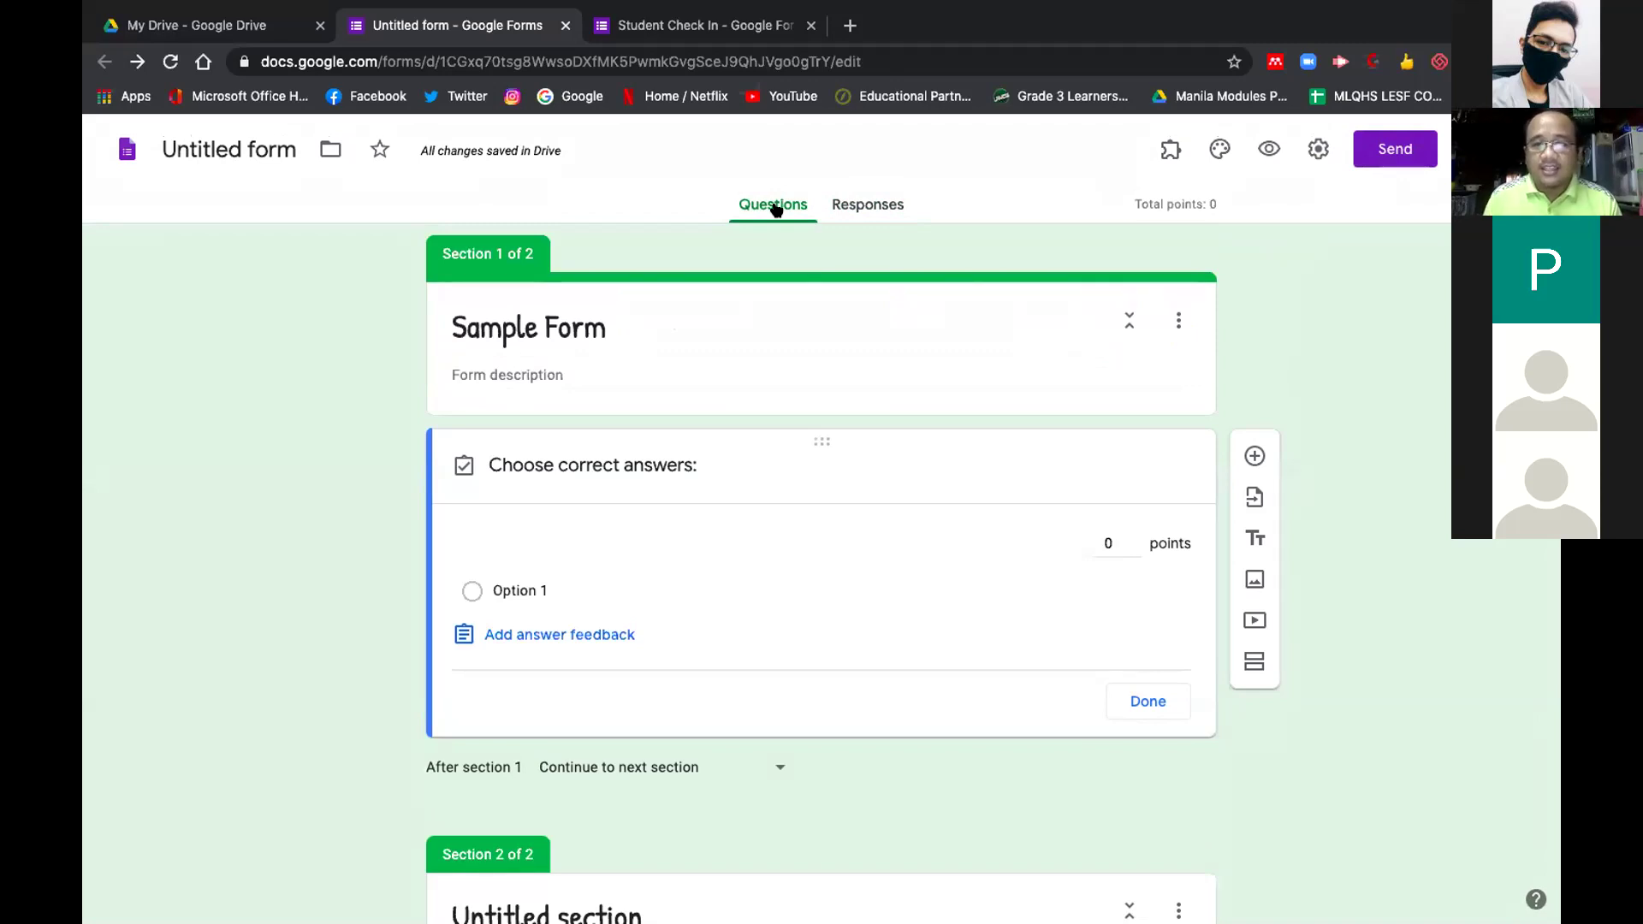
Go to the My Drive tab and open Drive under another signed-in Google account
left_click(261, 34)
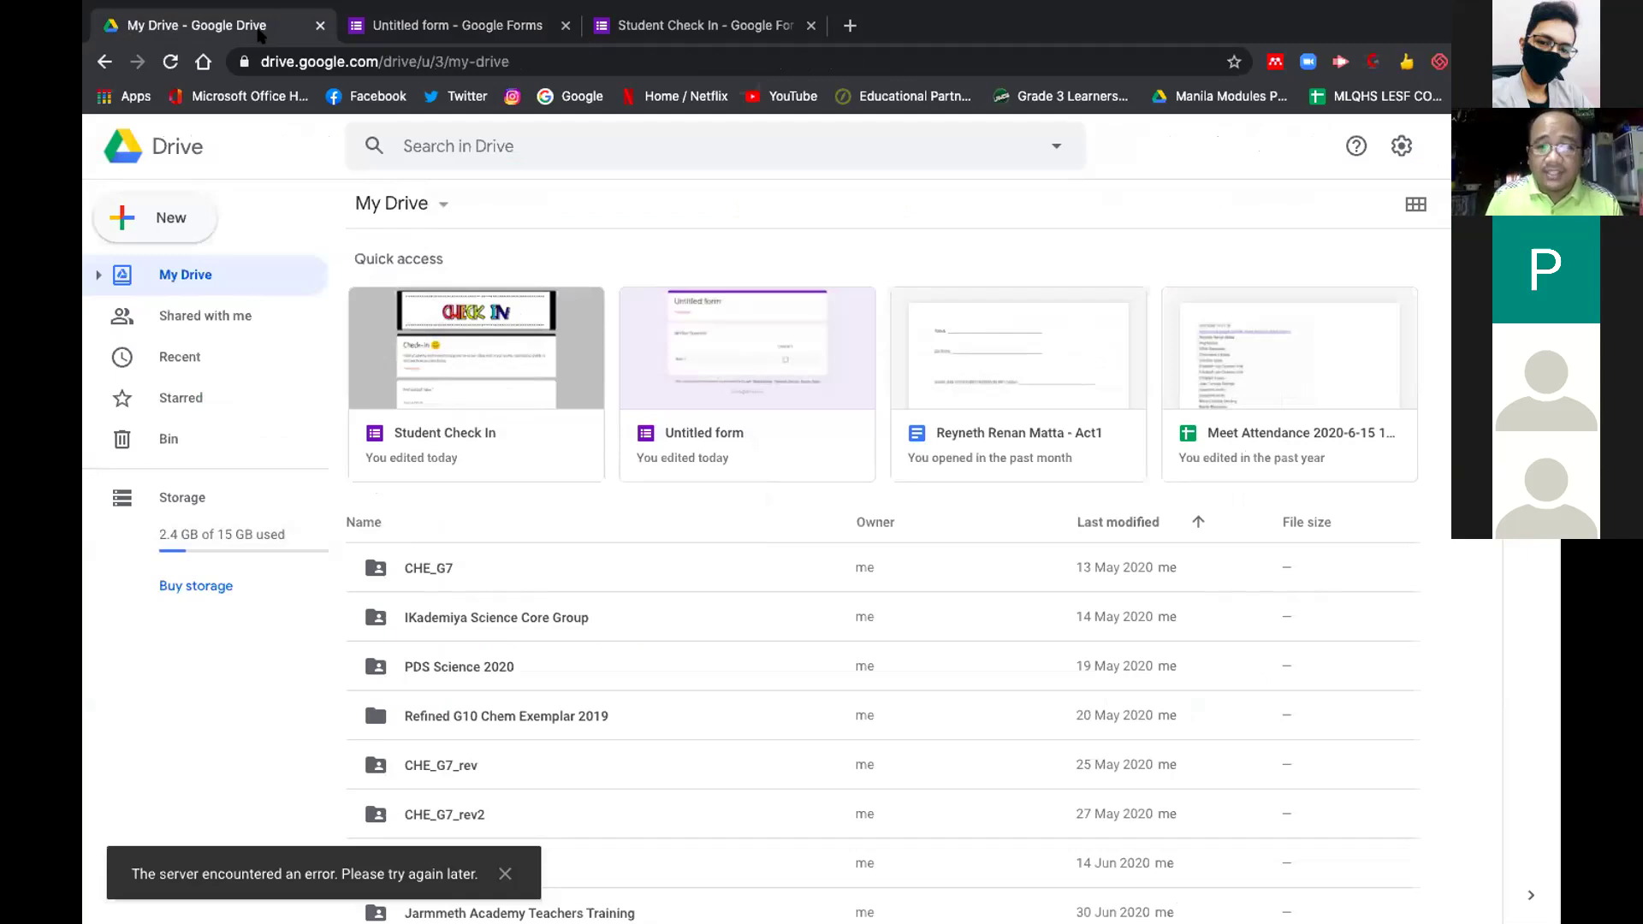
scroll(748, 711, "down", 3)
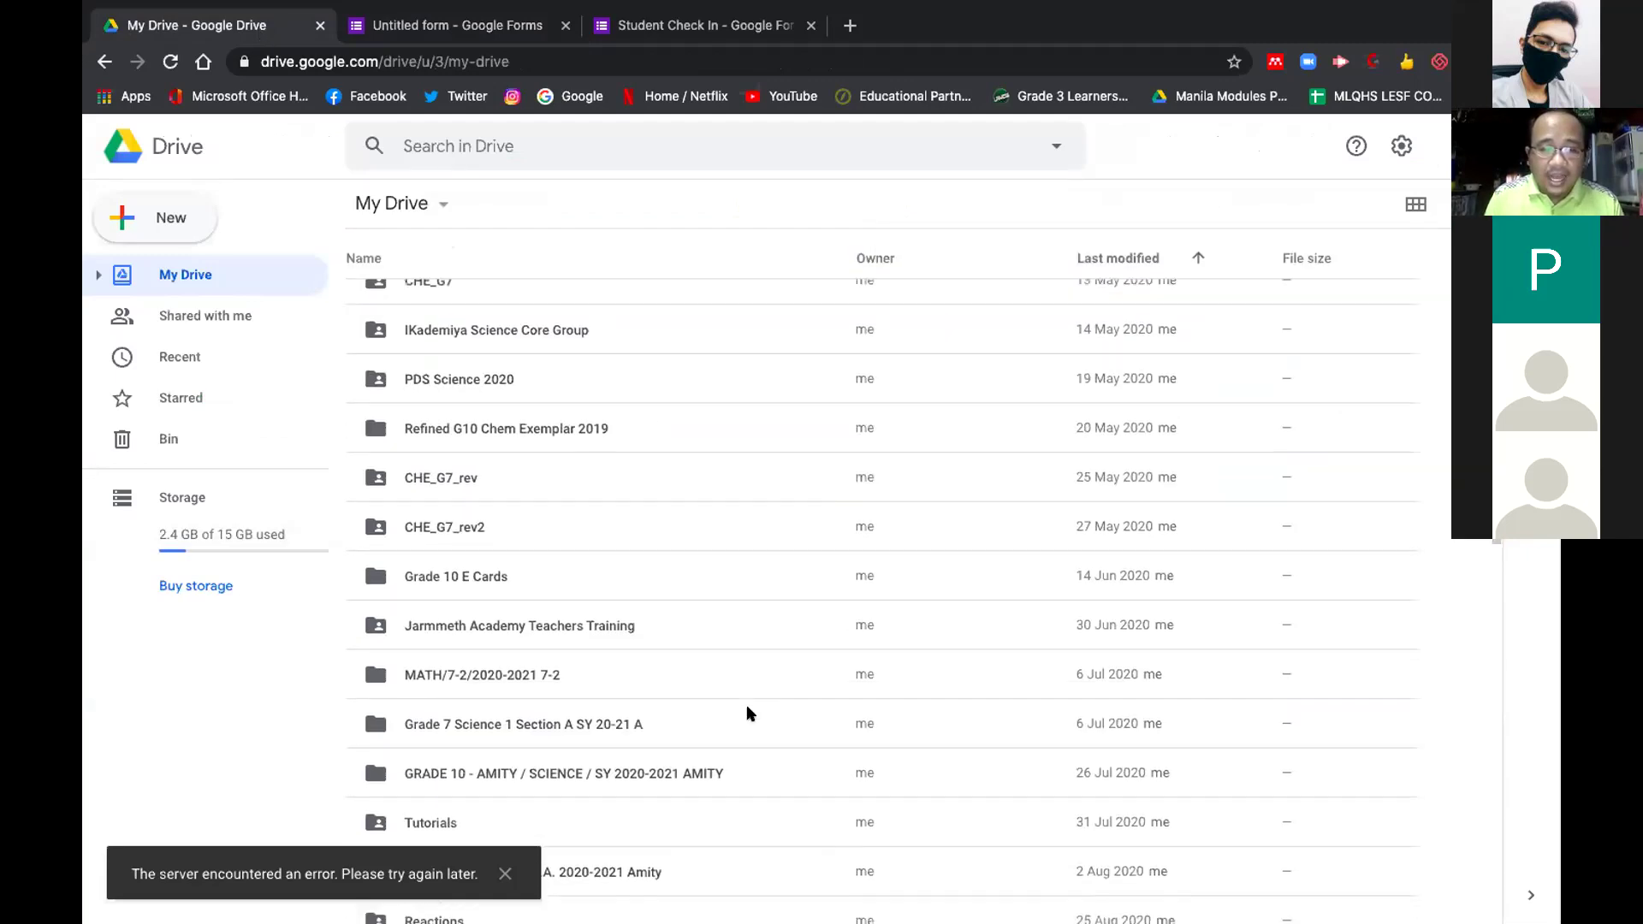
scroll(748, 713, "up", 3)
left_click(1439, 146)
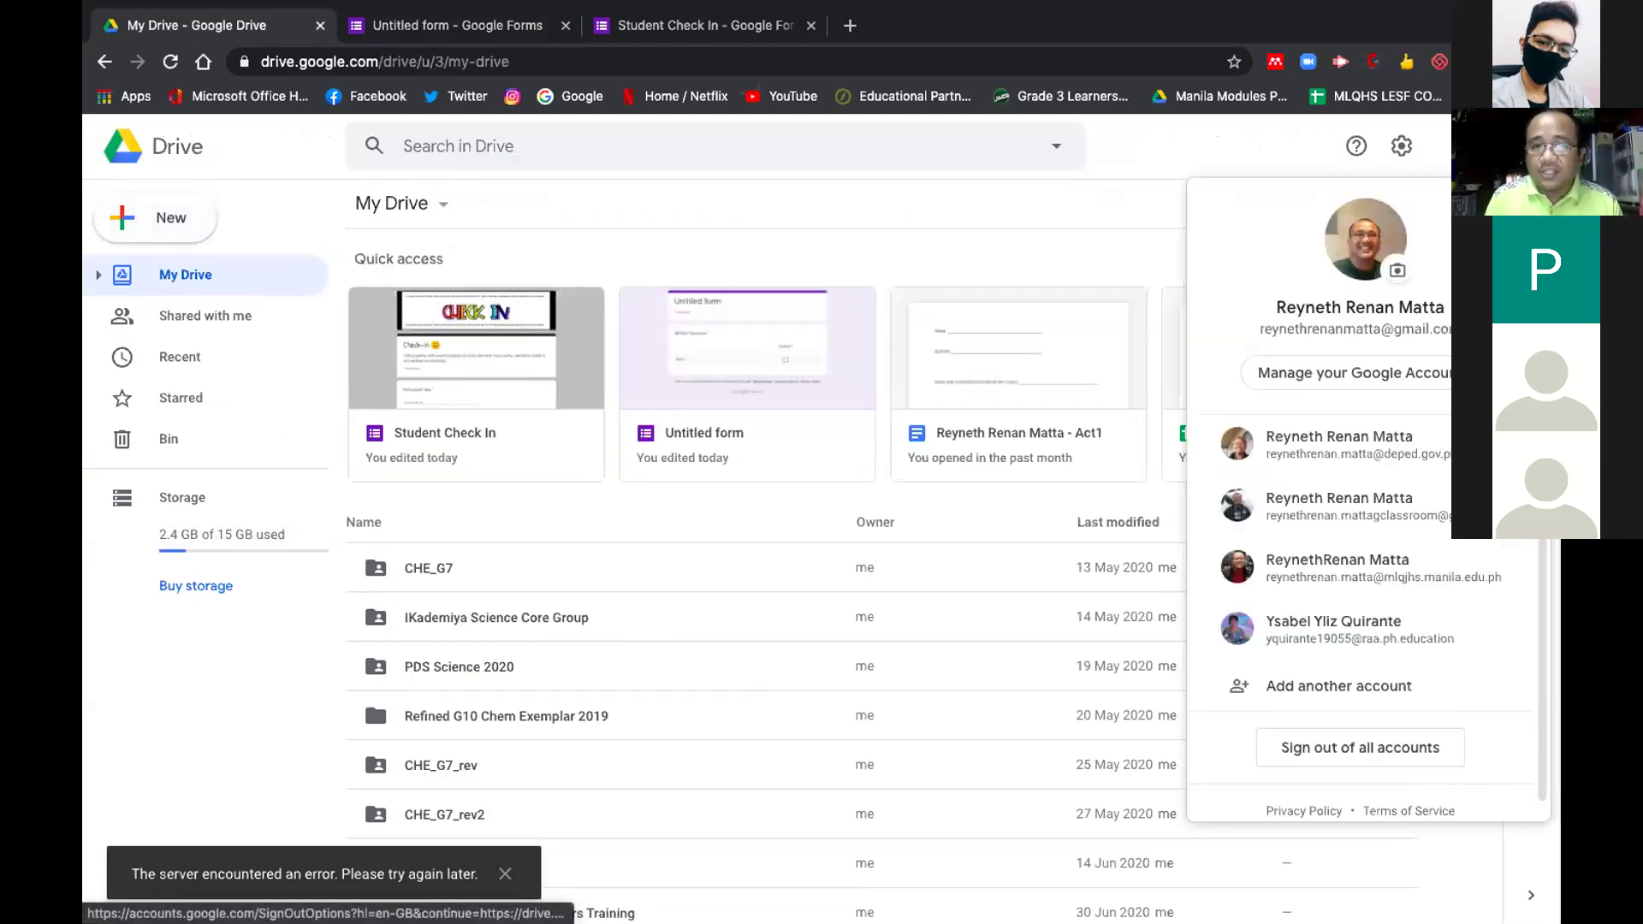
left_click(1403, 445)
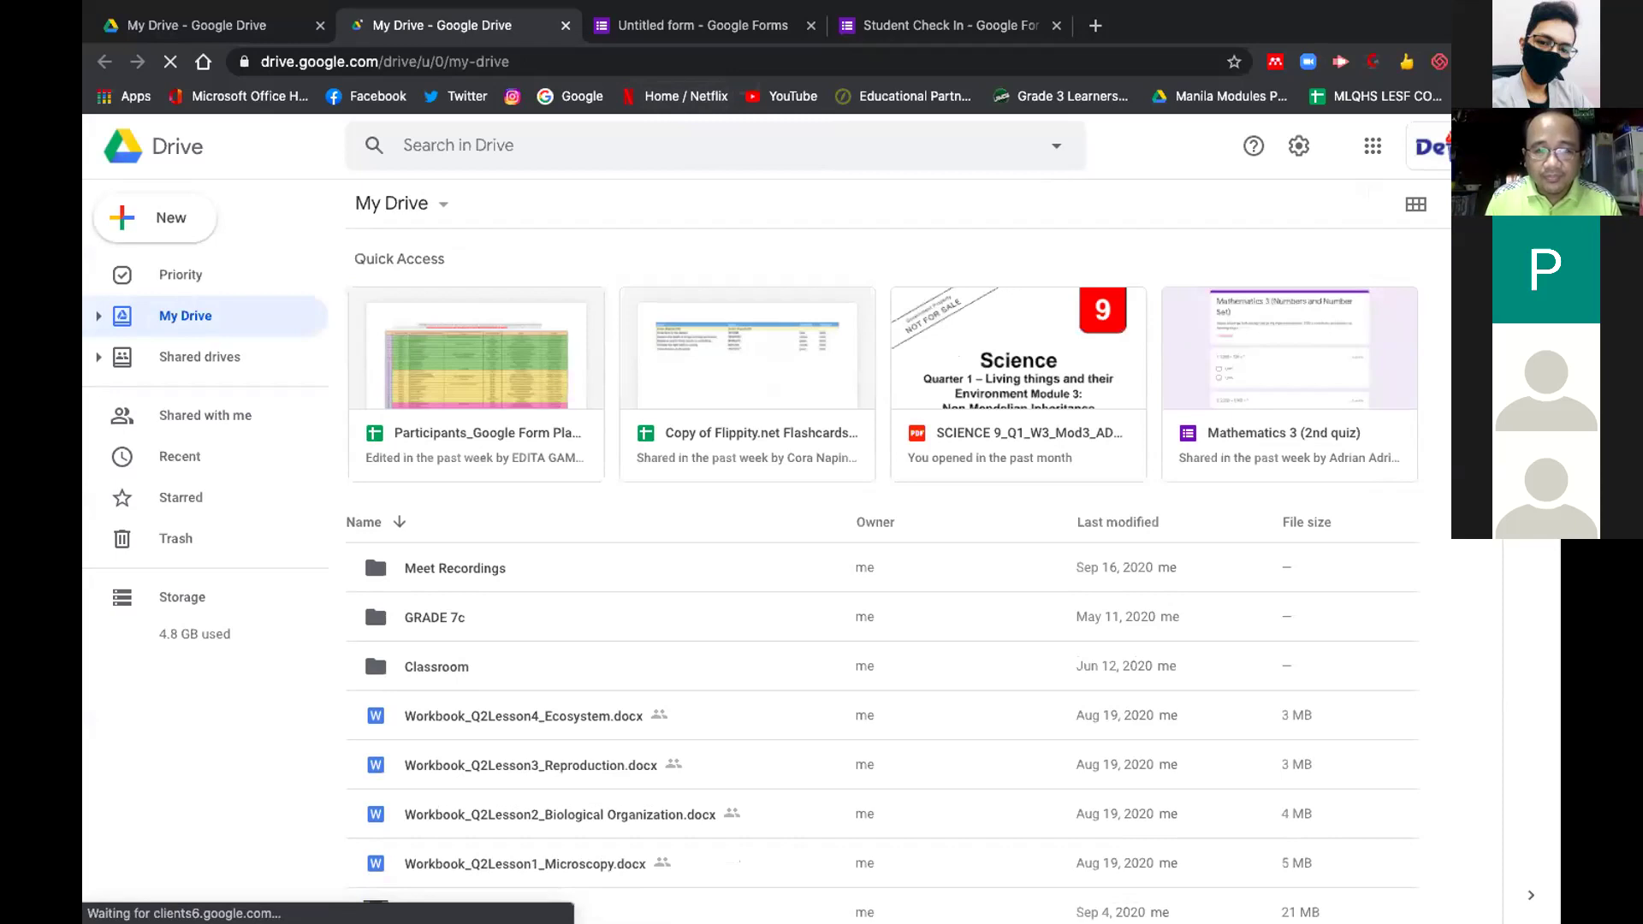
Switch Drive to a different account, close the extra Drive tab, and select the Post-Test form
left_click(1430, 147)
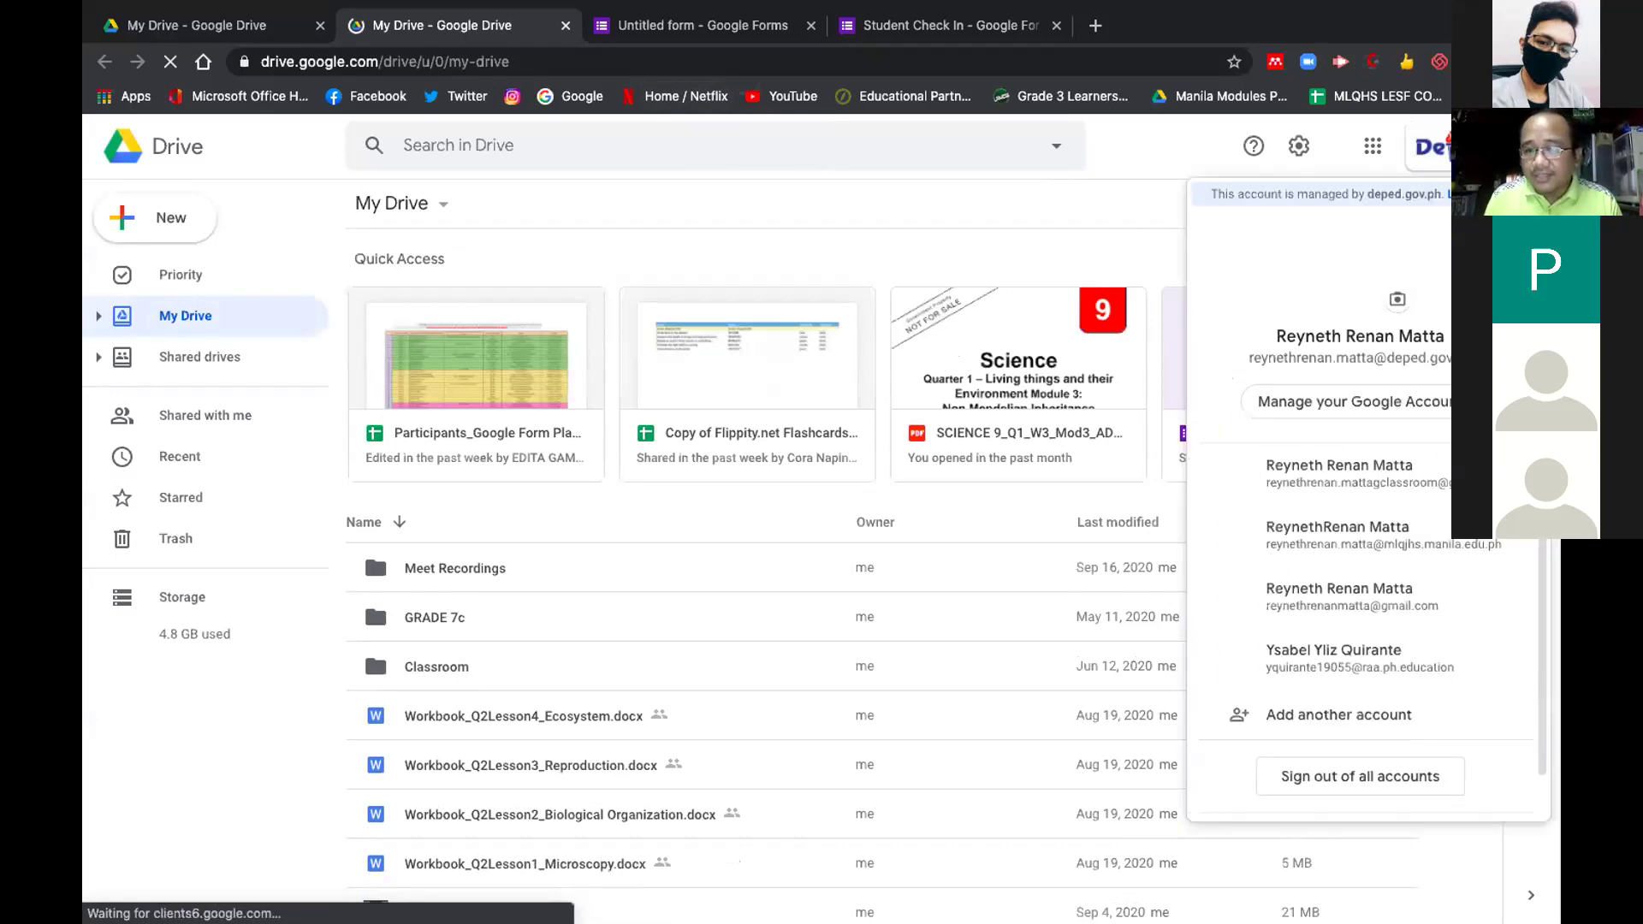
left_click(1440, 473)
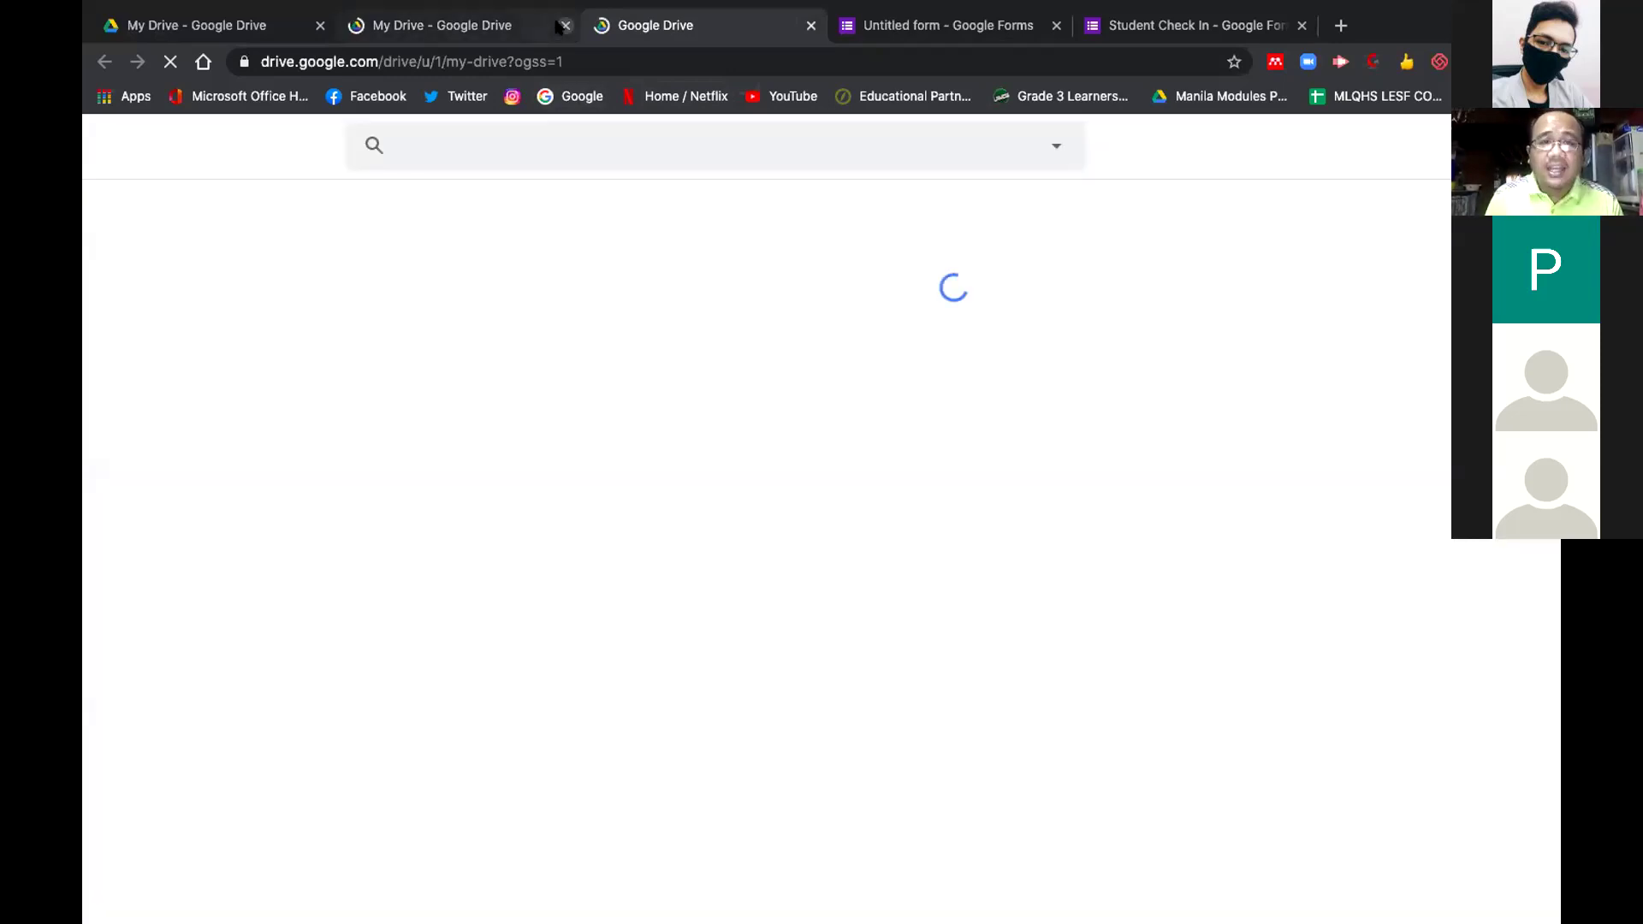
left_click(563, 26)
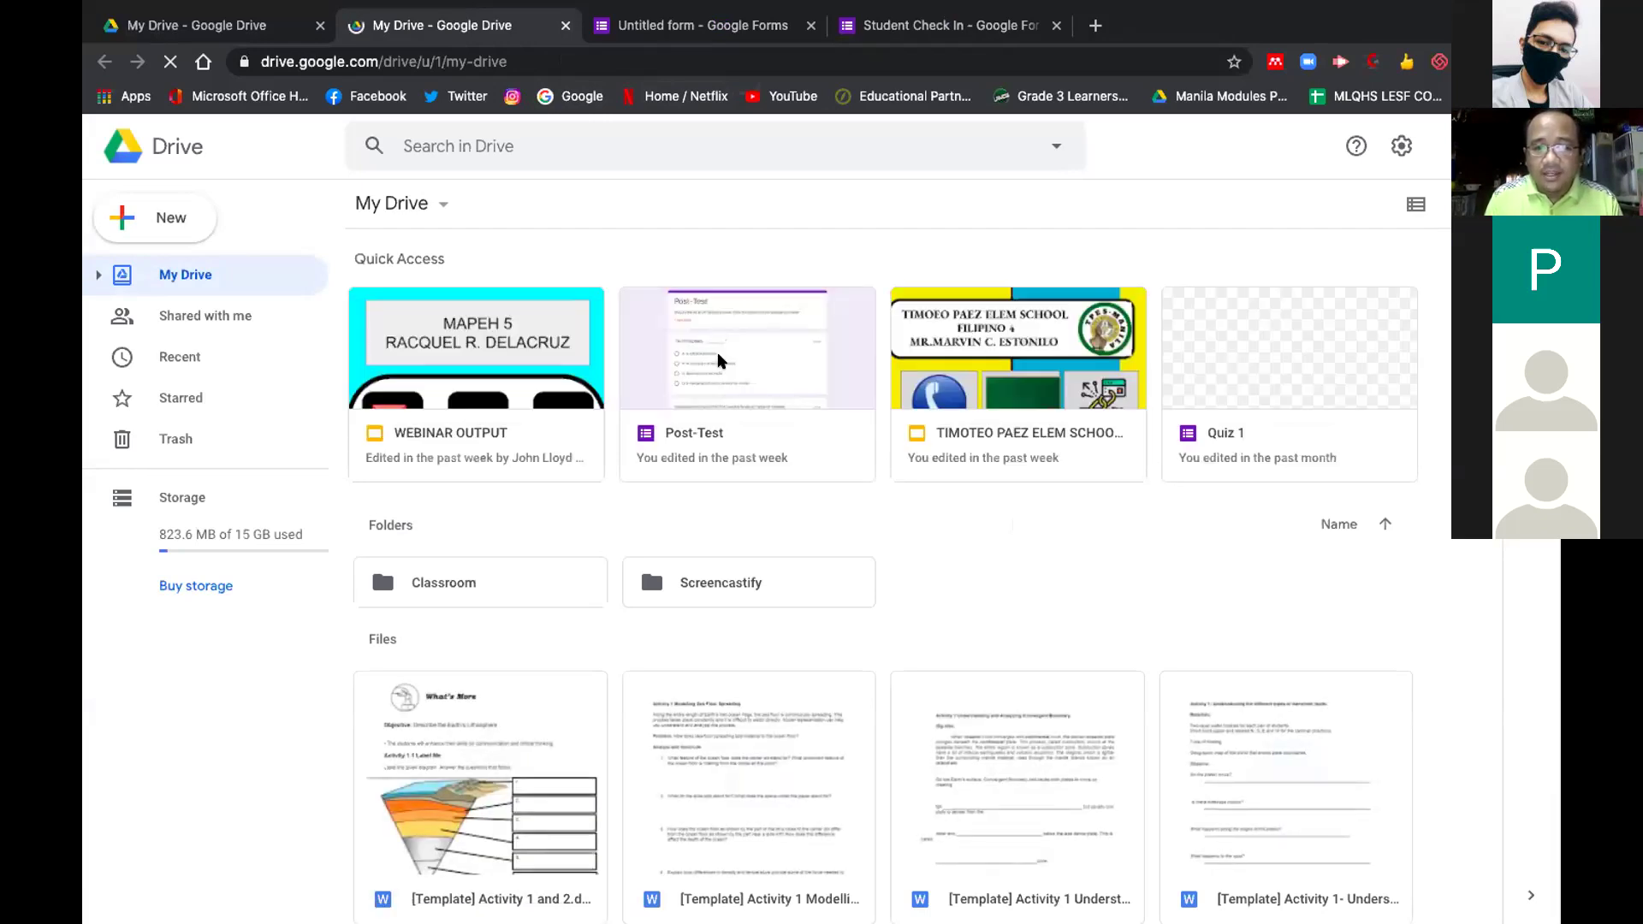
left_click(718, 360)
Open the Post-Test form, scroll through its questions, and show its 23-response summary
double_click(719, 360)
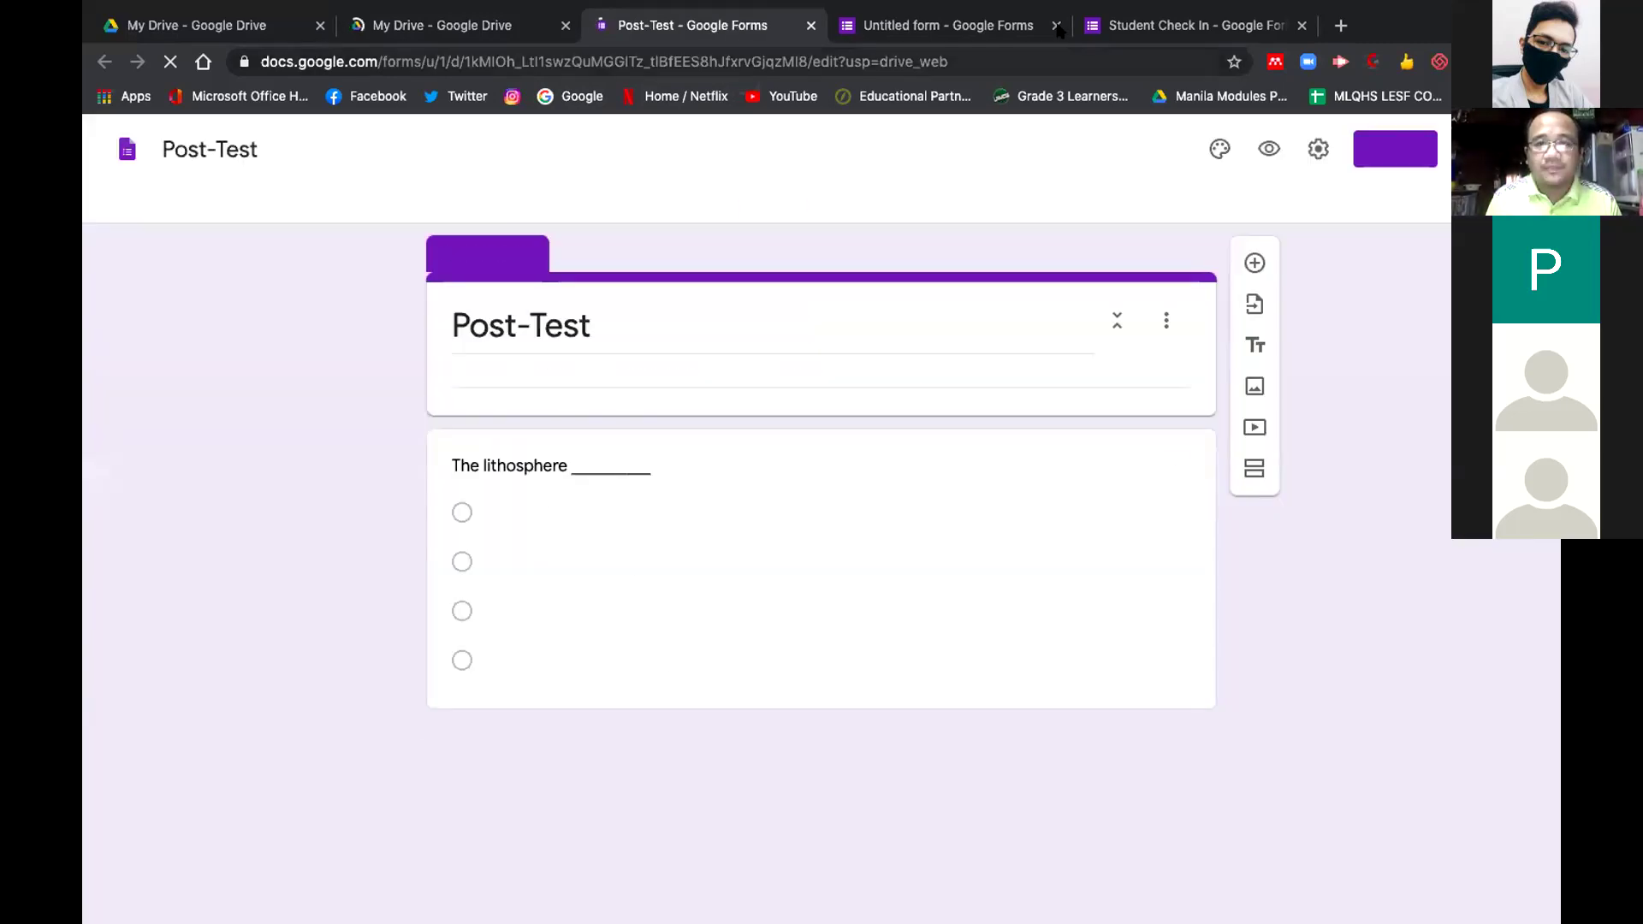
left_click(1056, 26)
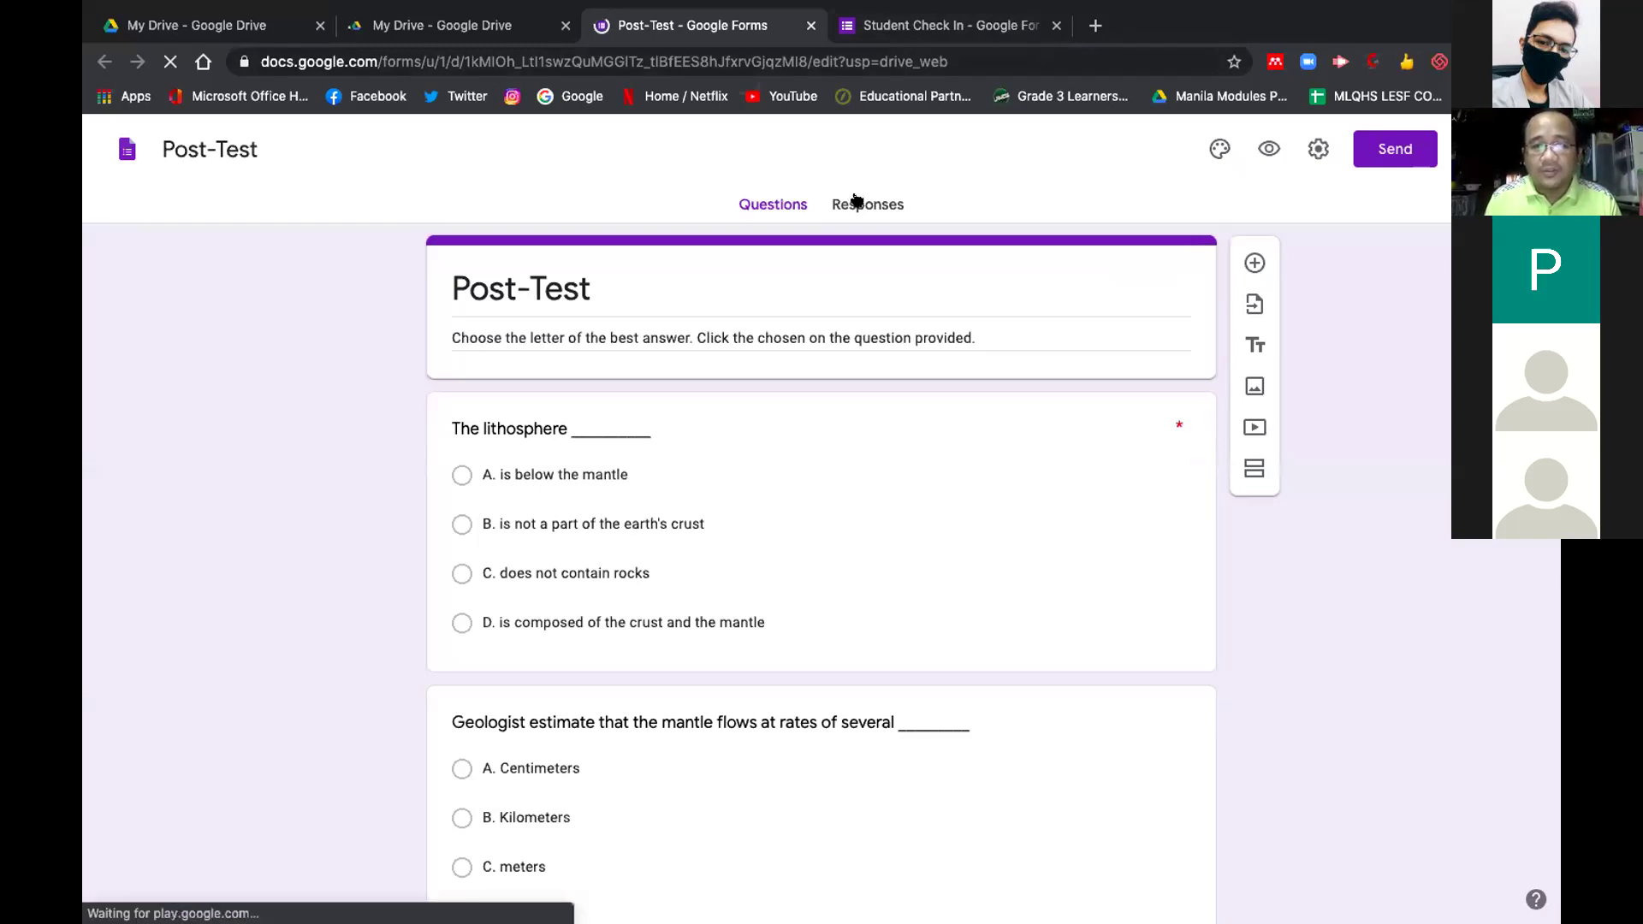
left_click(772, 203)
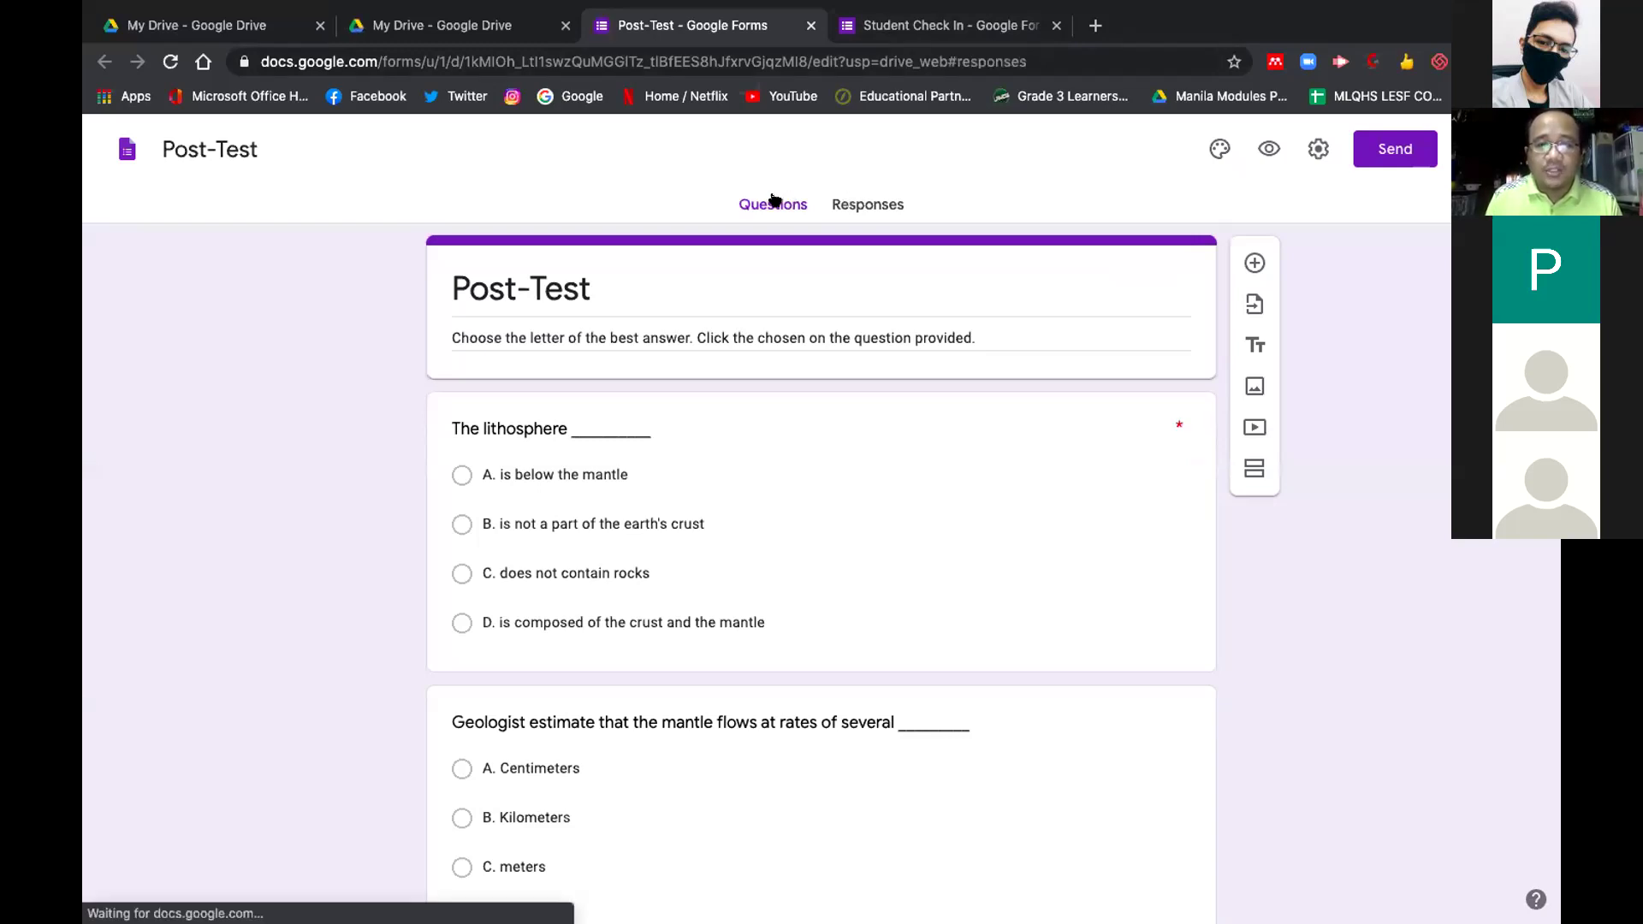
scroll(830, 577, "down", 5)
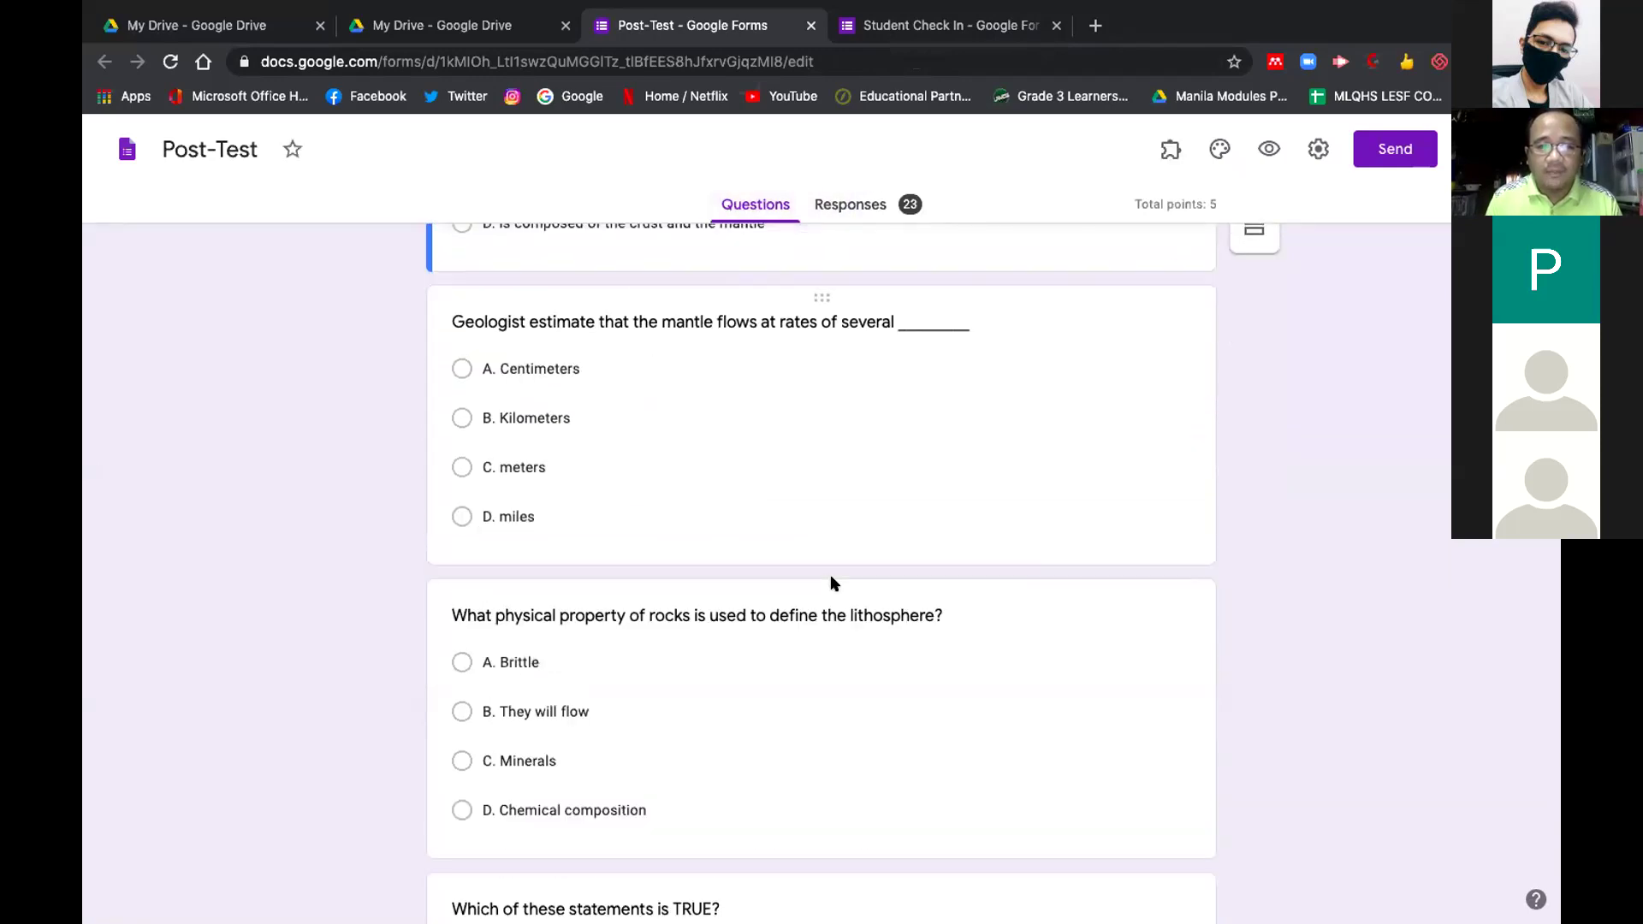
scroll(832, 578, "down", 9)
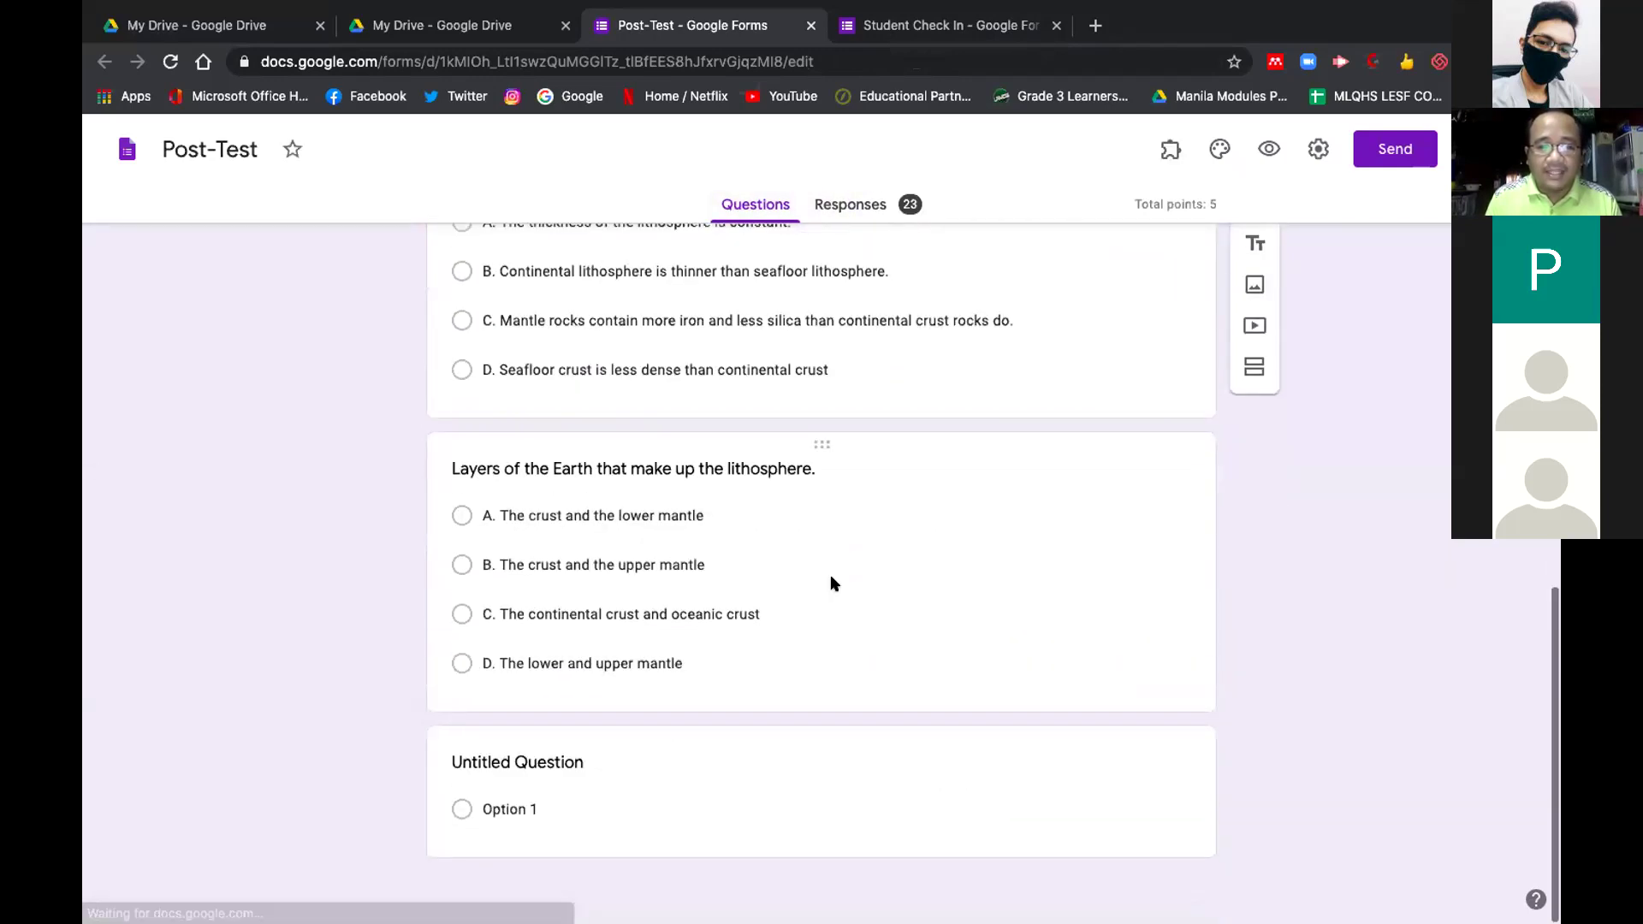
scroll(830, 582, "up", 14)
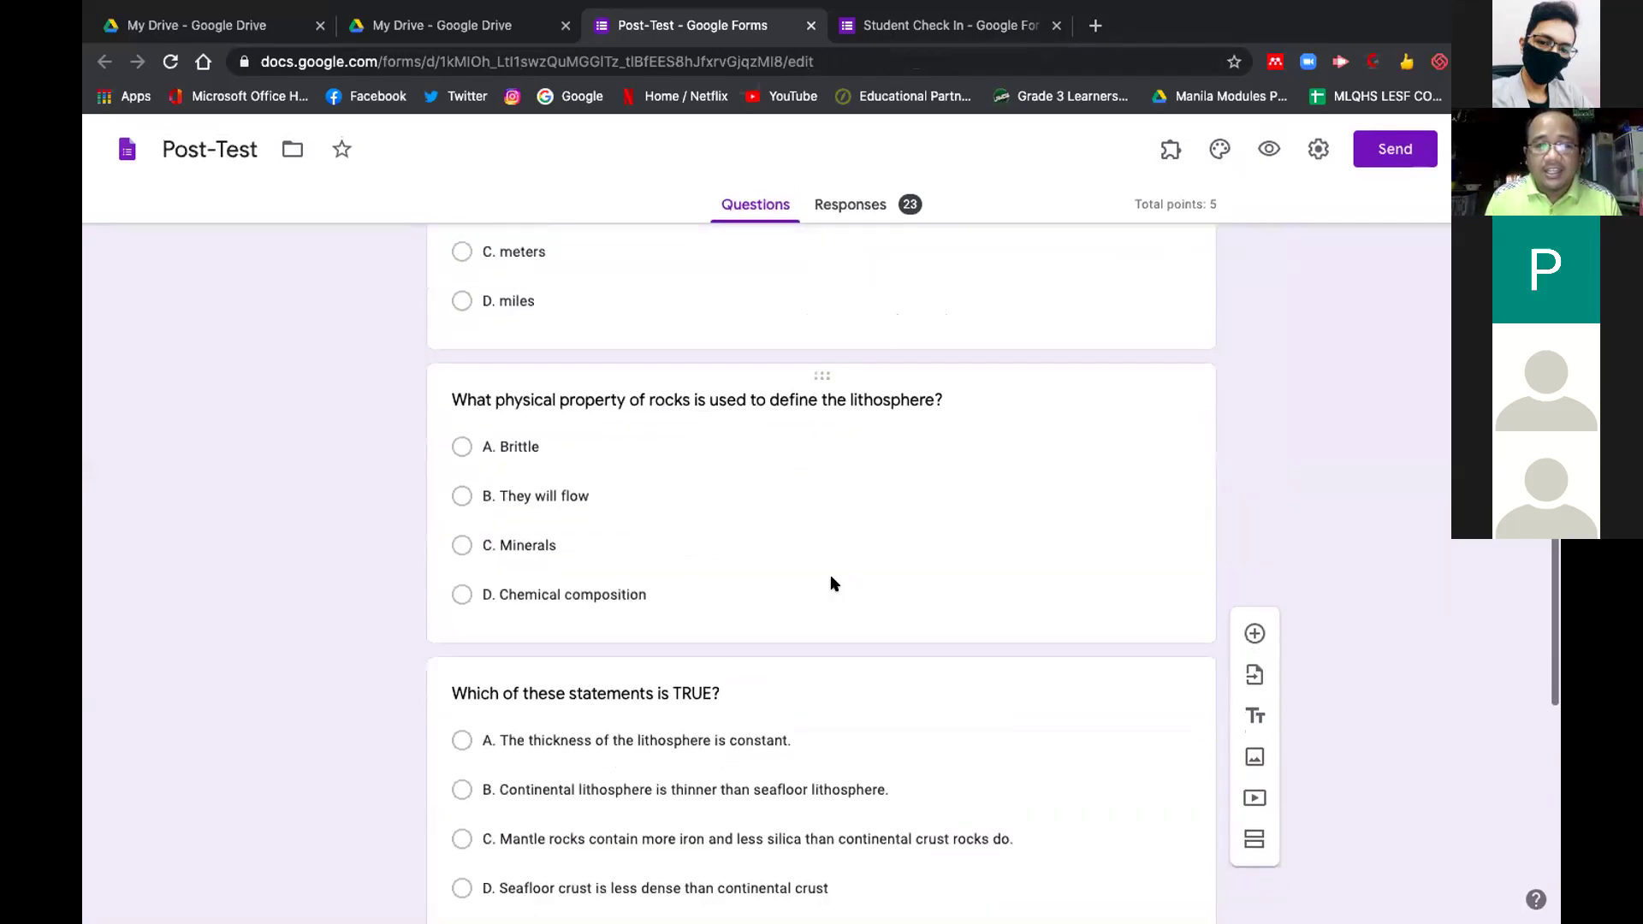
left_click(862, 202)
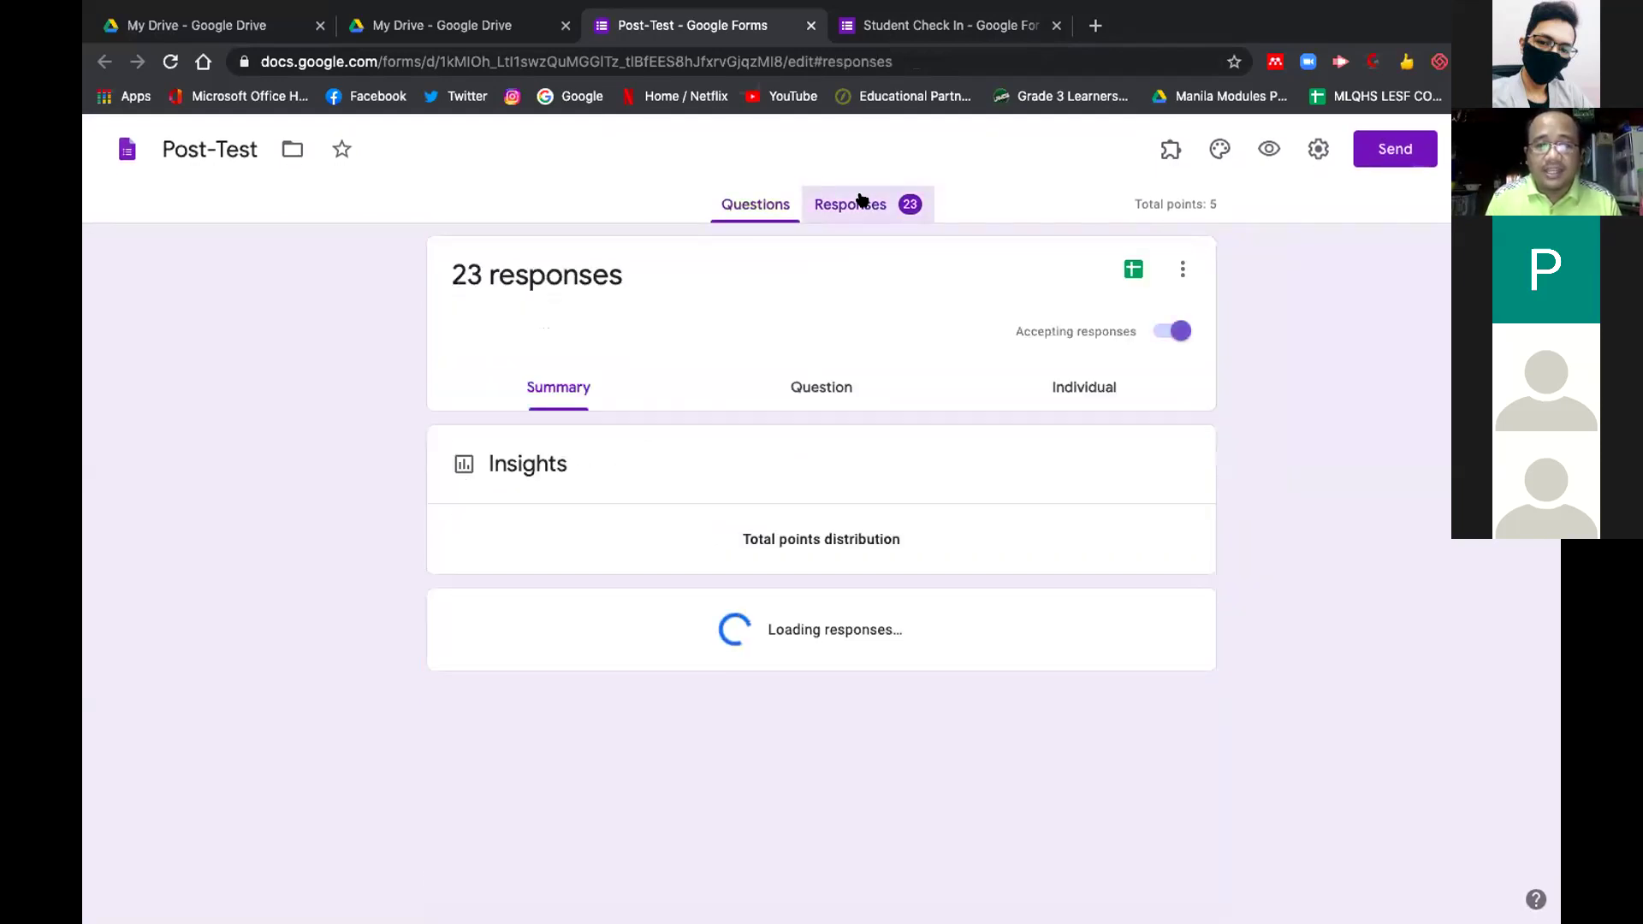
scroll(988, 654, "down", 2)
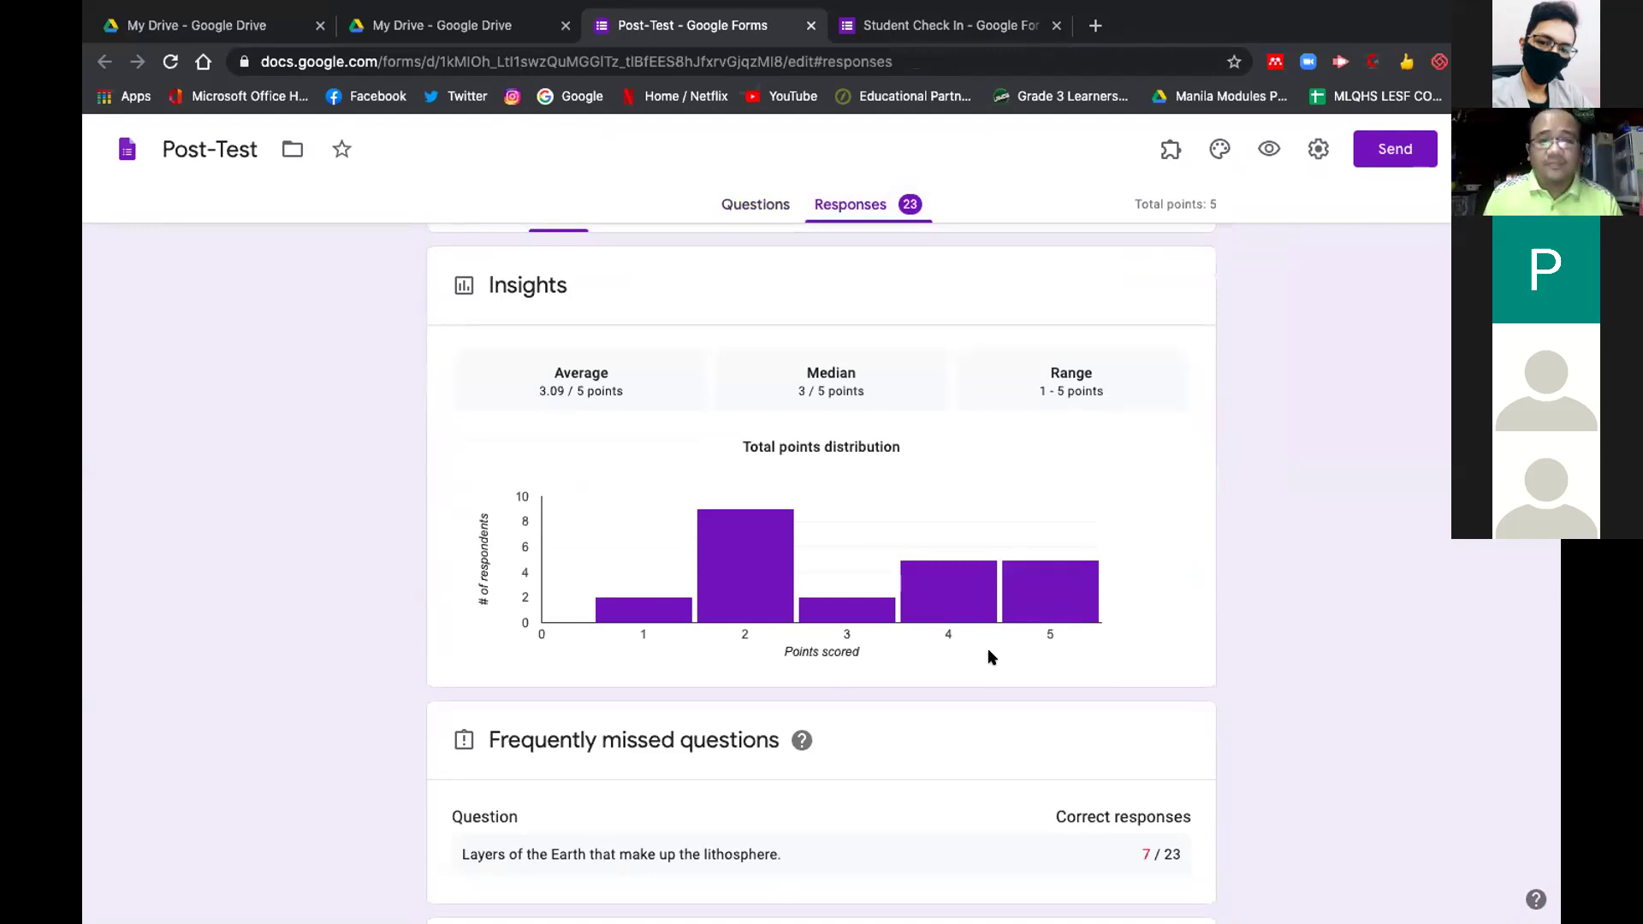
scroll(989, 657, "up", 1)
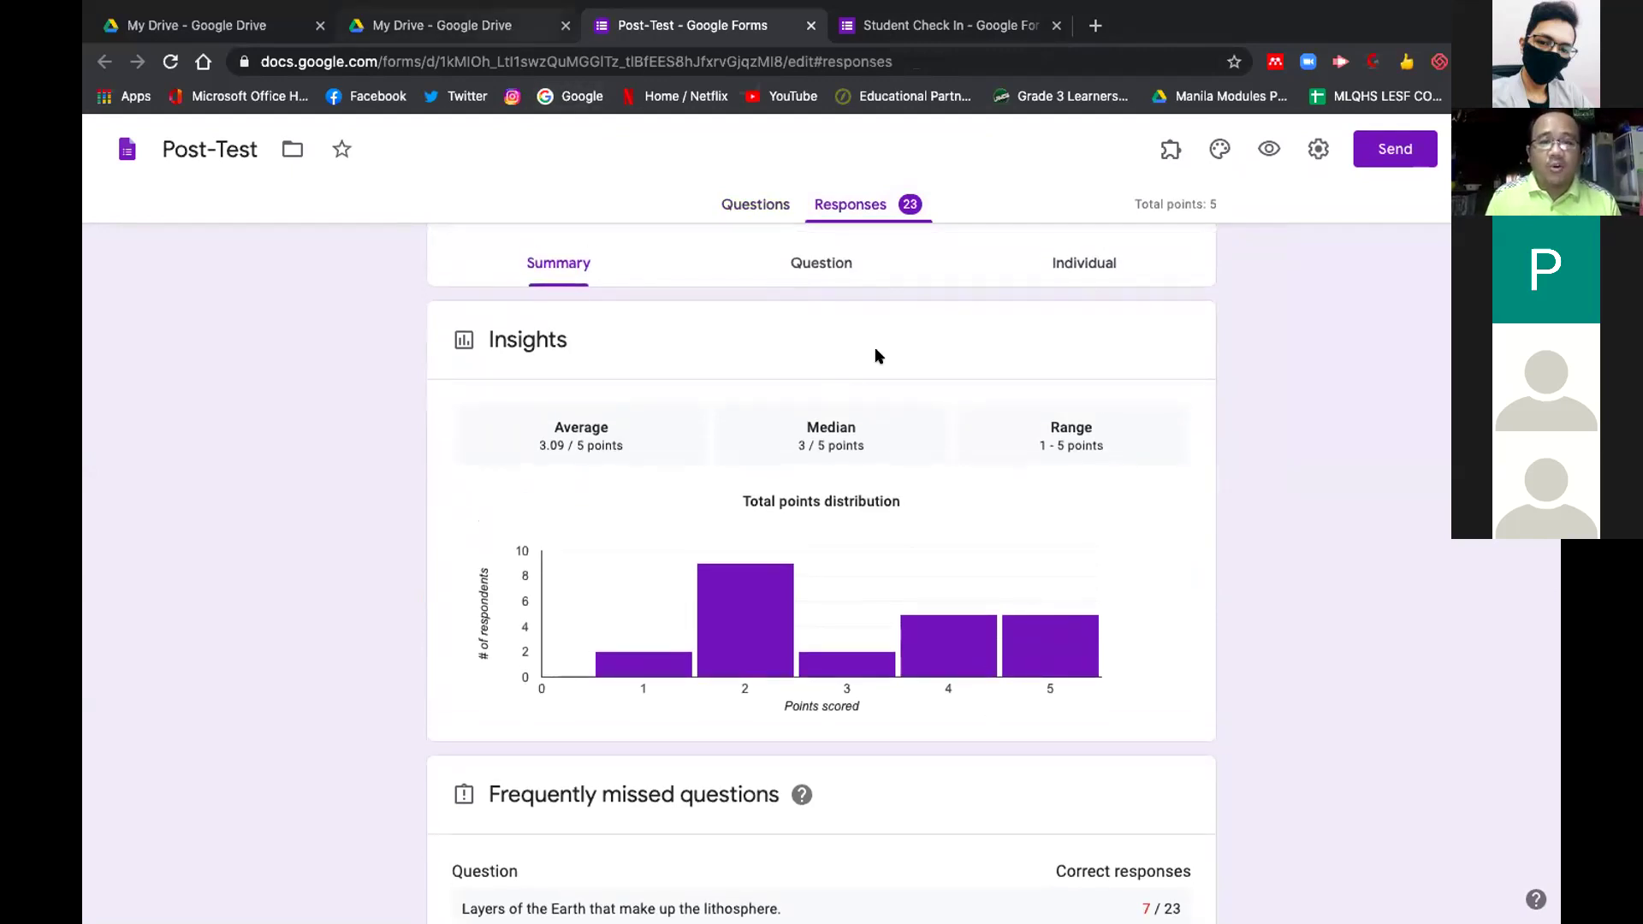
scroll(957, 471, "up", 2)
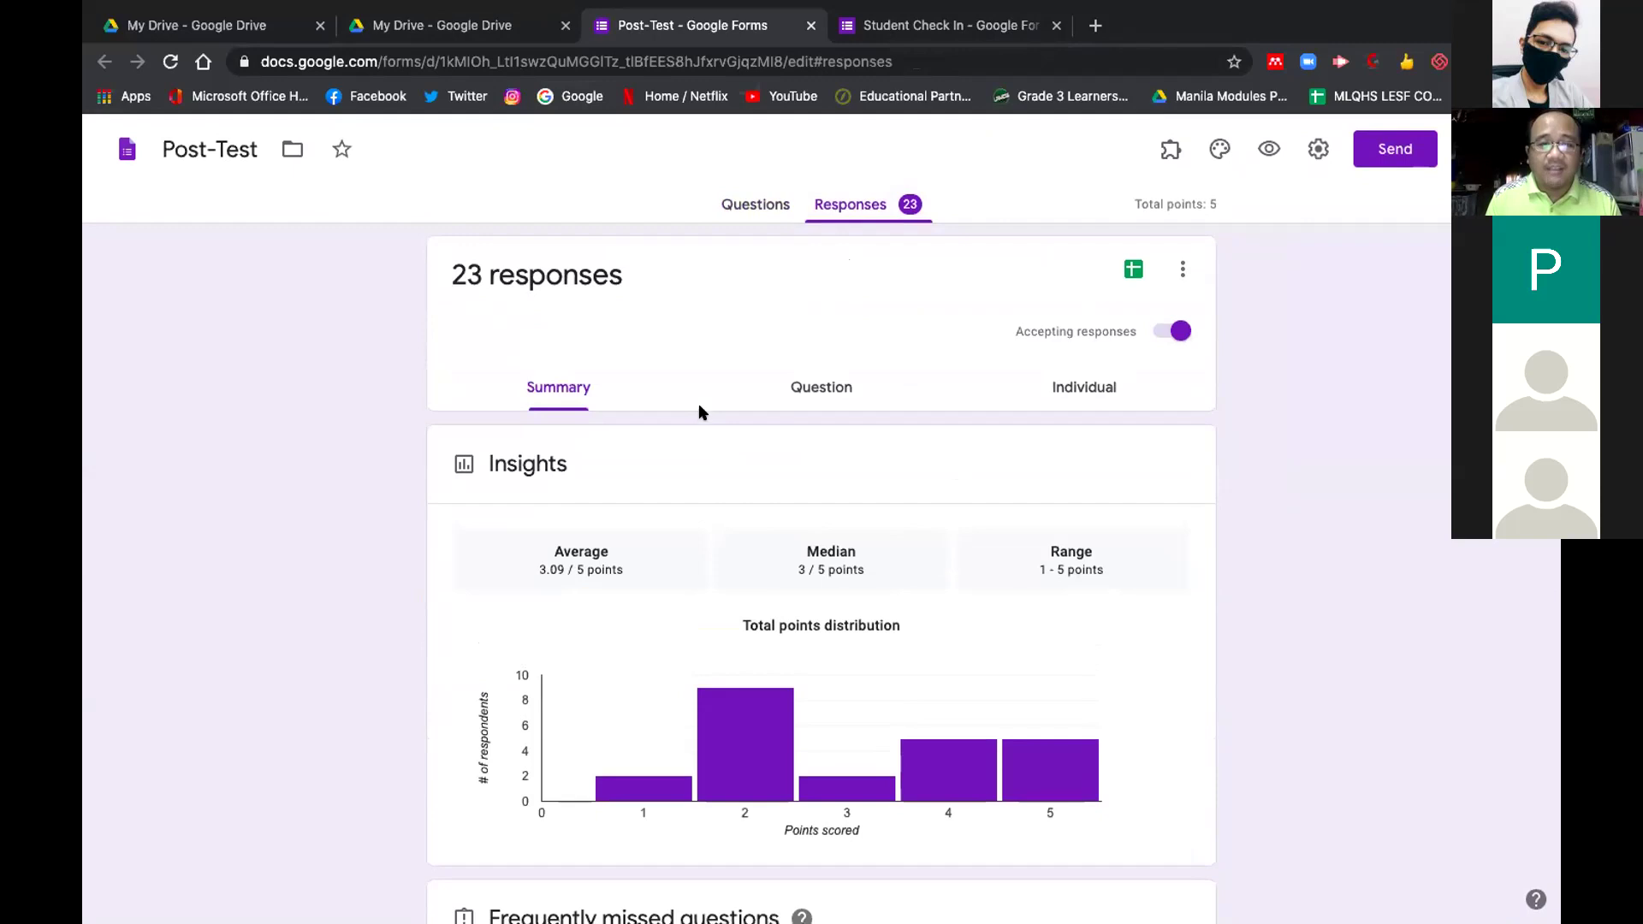
left_click(808, 395)
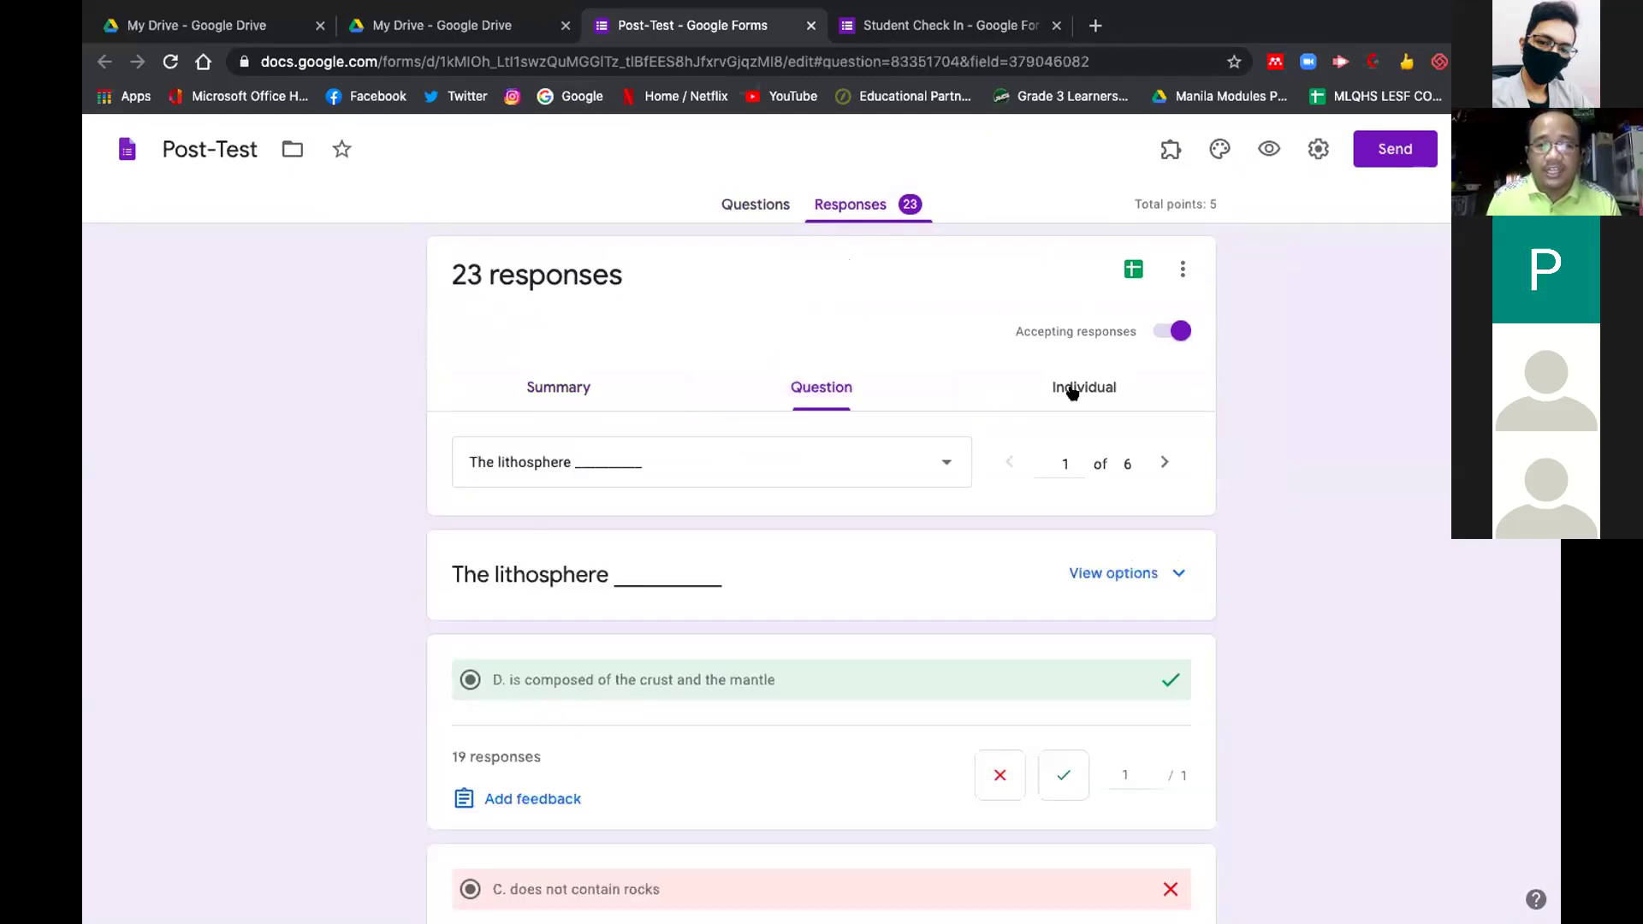
left_click(1072, 391)
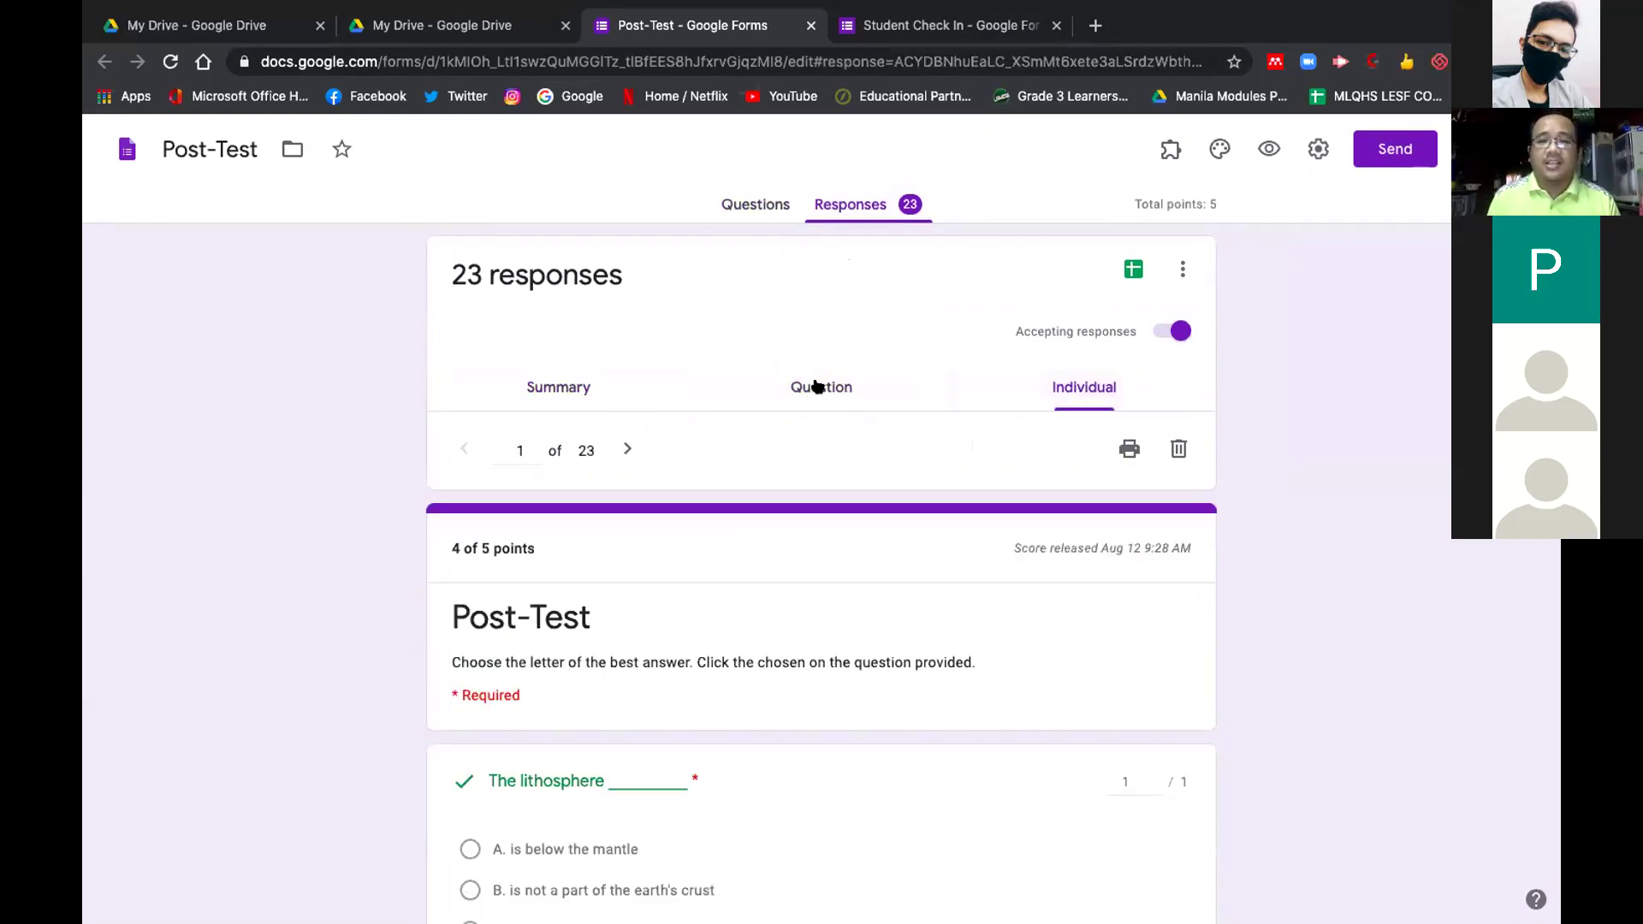
left_click(843, 390)
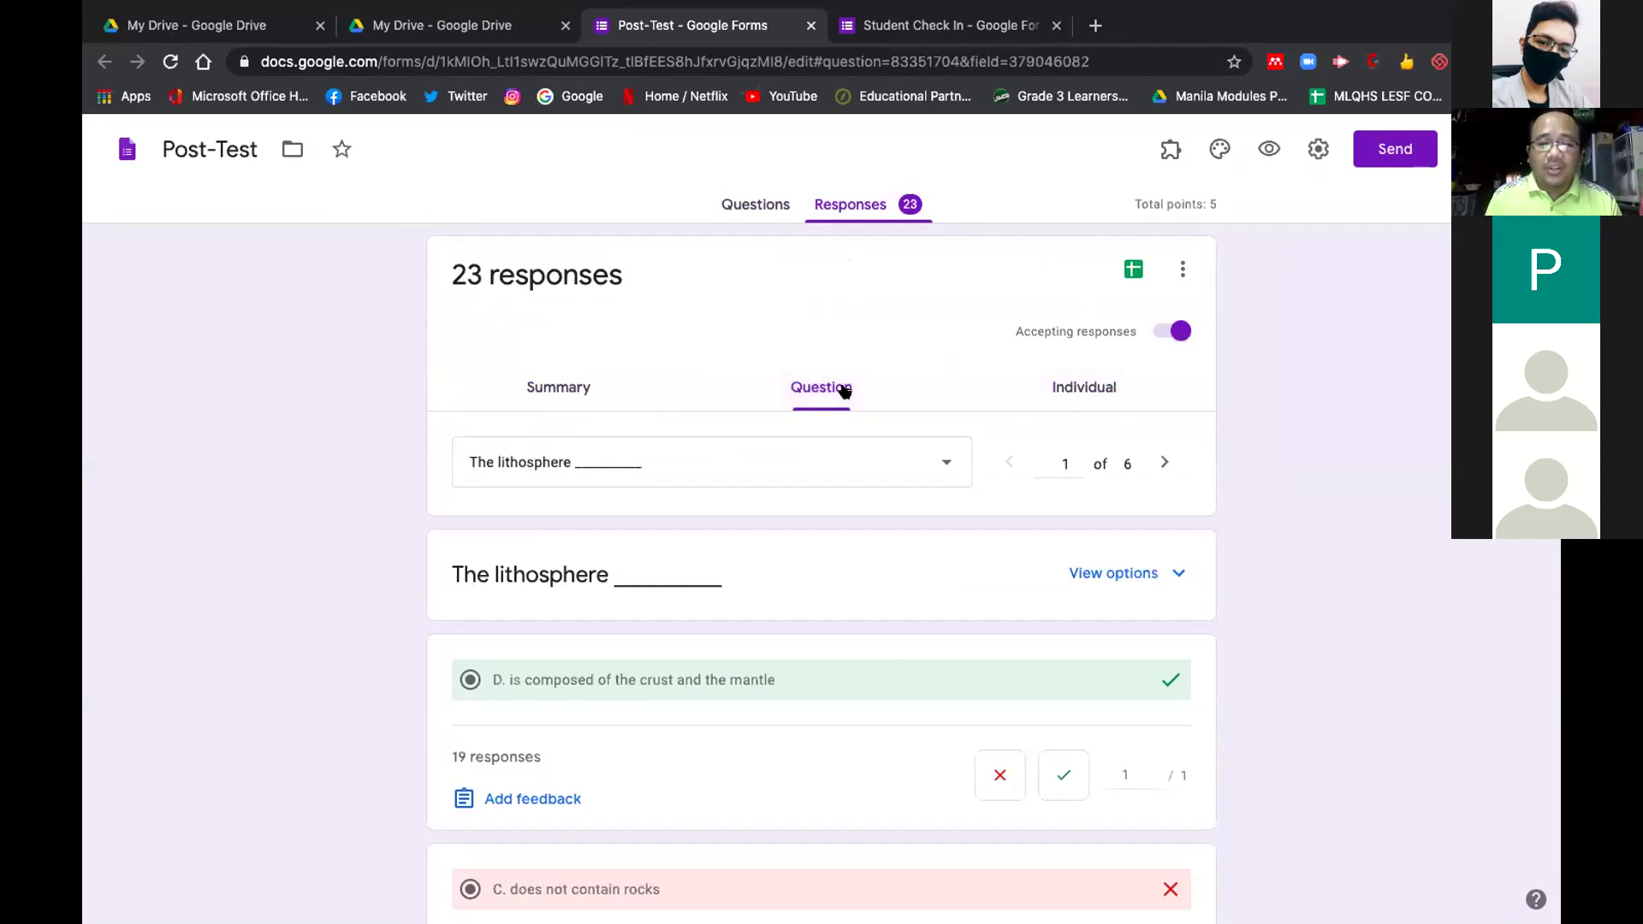
left_click(558, 387)
scroll(908, 583, "down", 3)
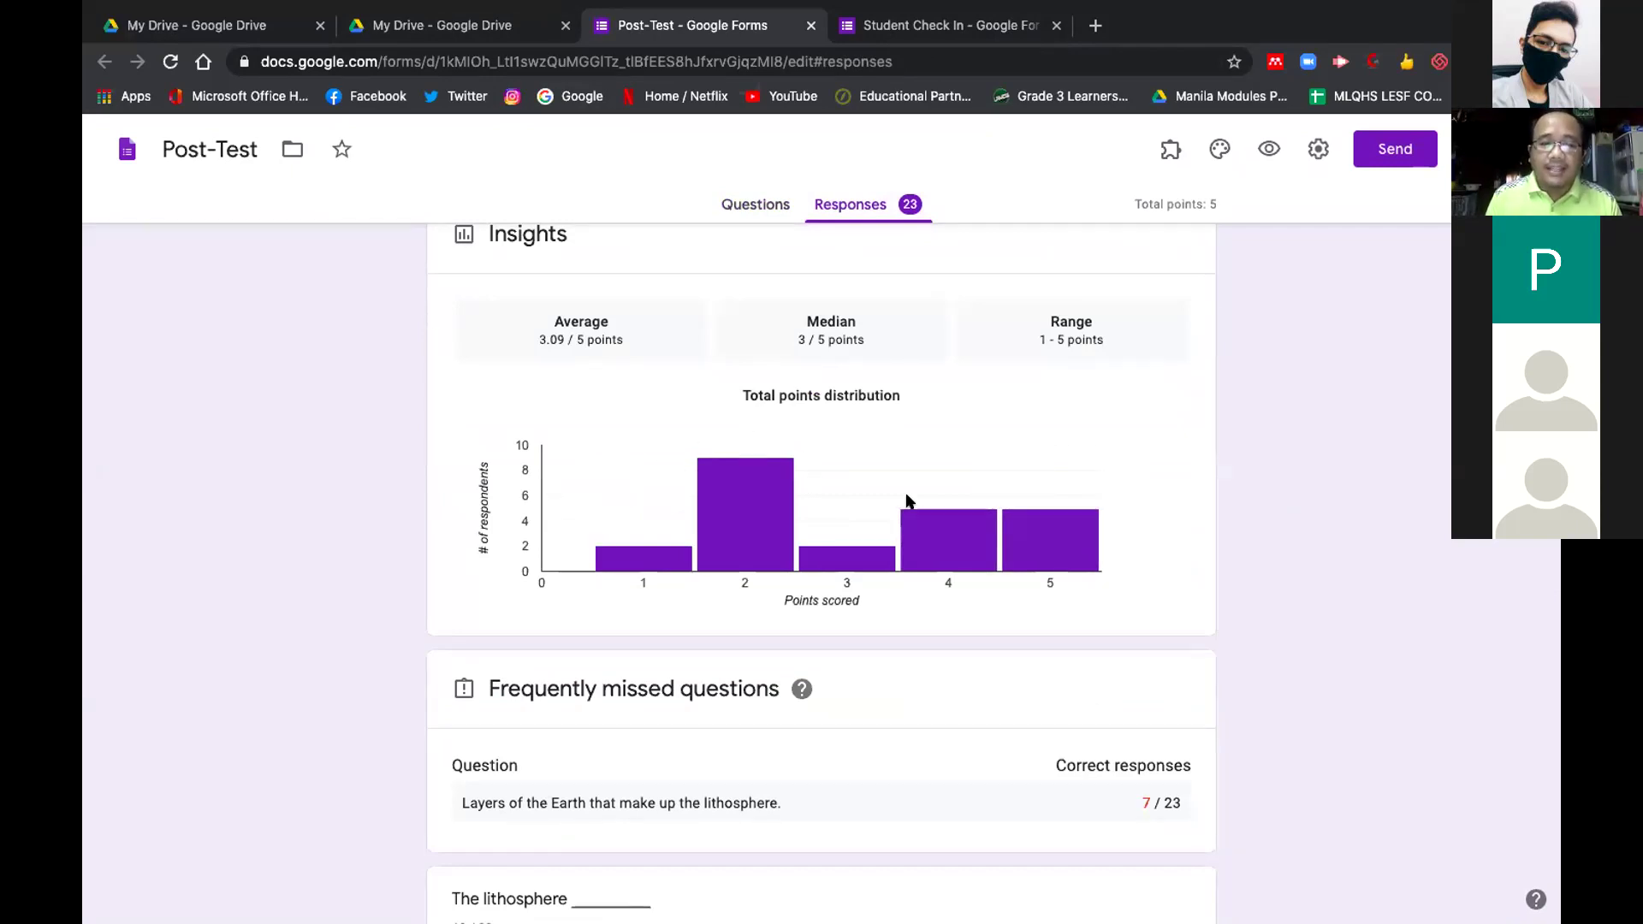
scroll(906, 500, "down", 3)
scroll(914, 688, "down", 3)
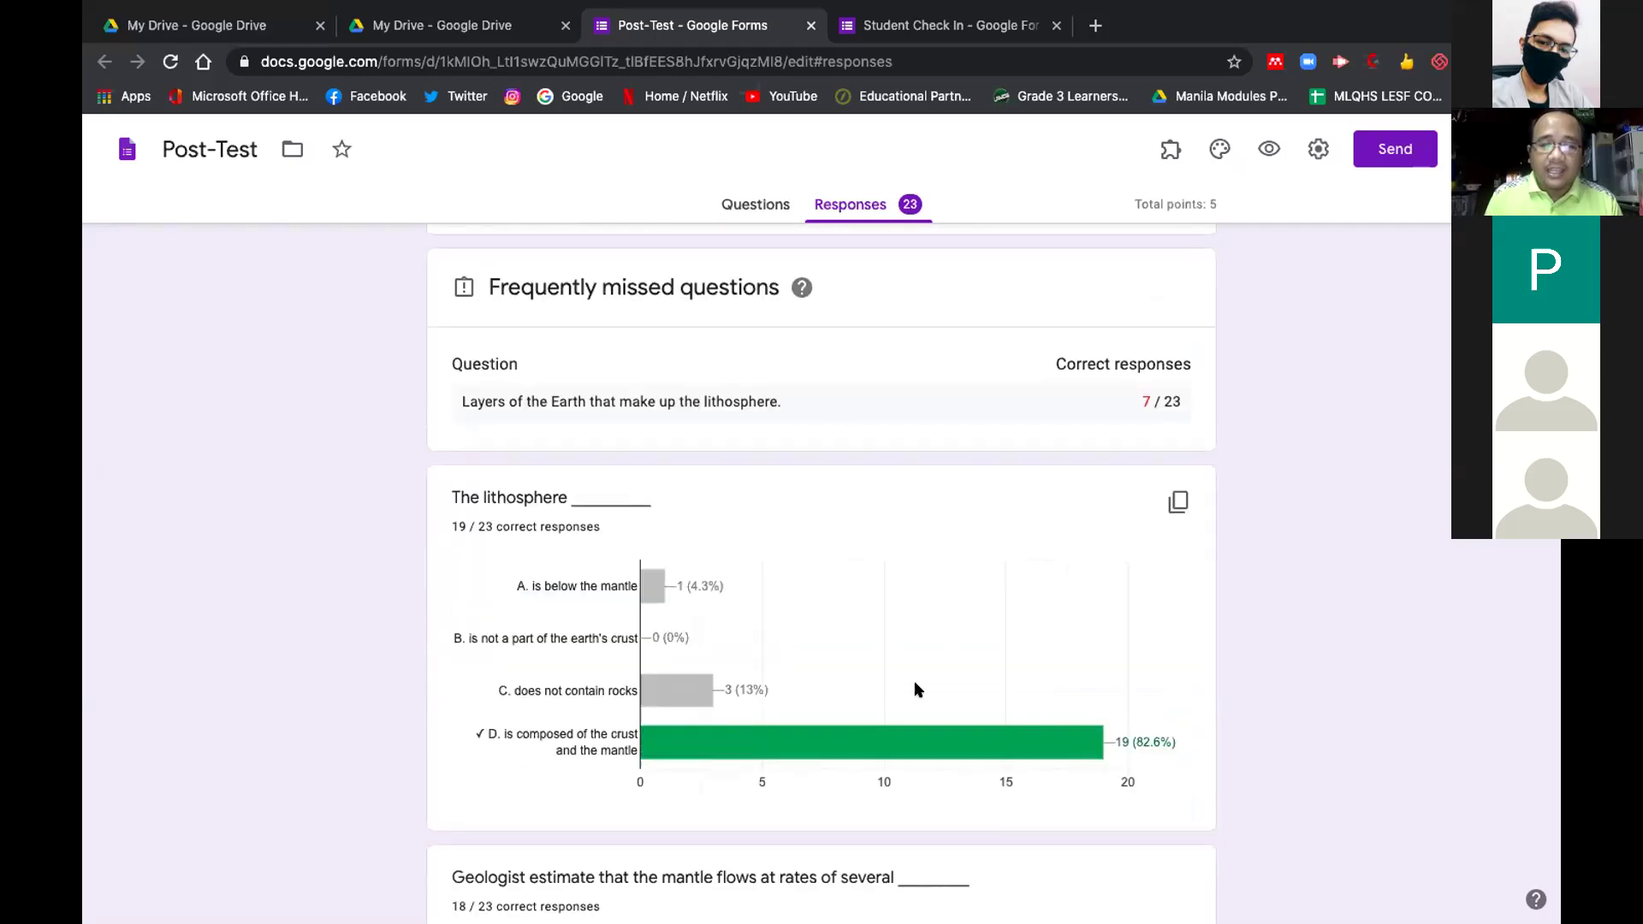
scroll(914, 689, "down", 5)
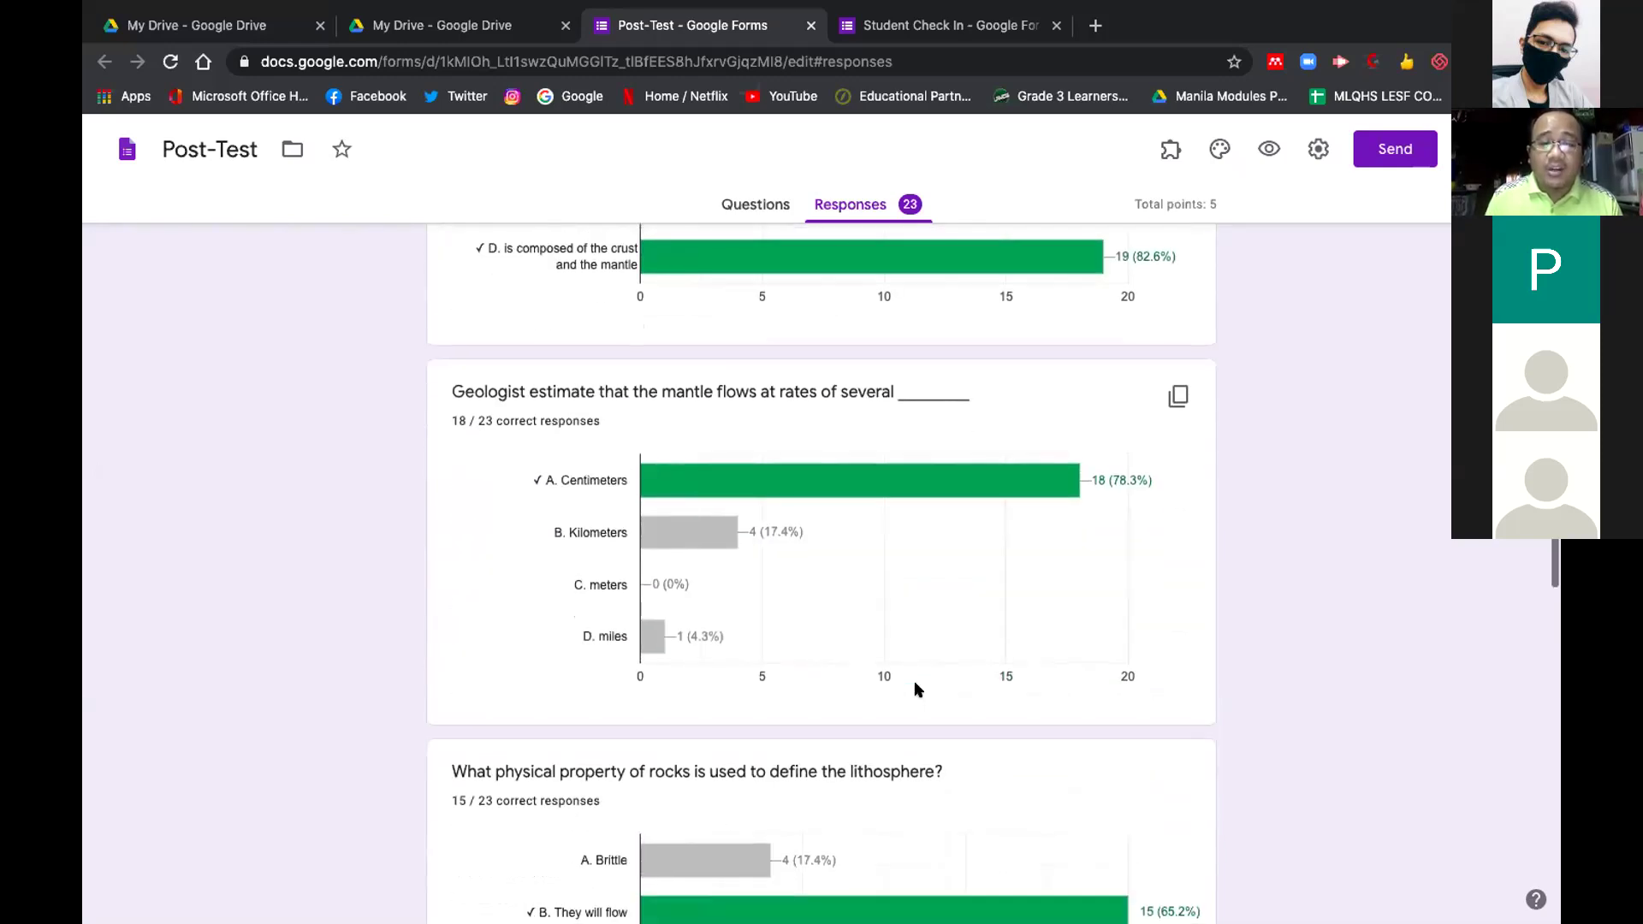
scroll(915, 689, "down", 5)
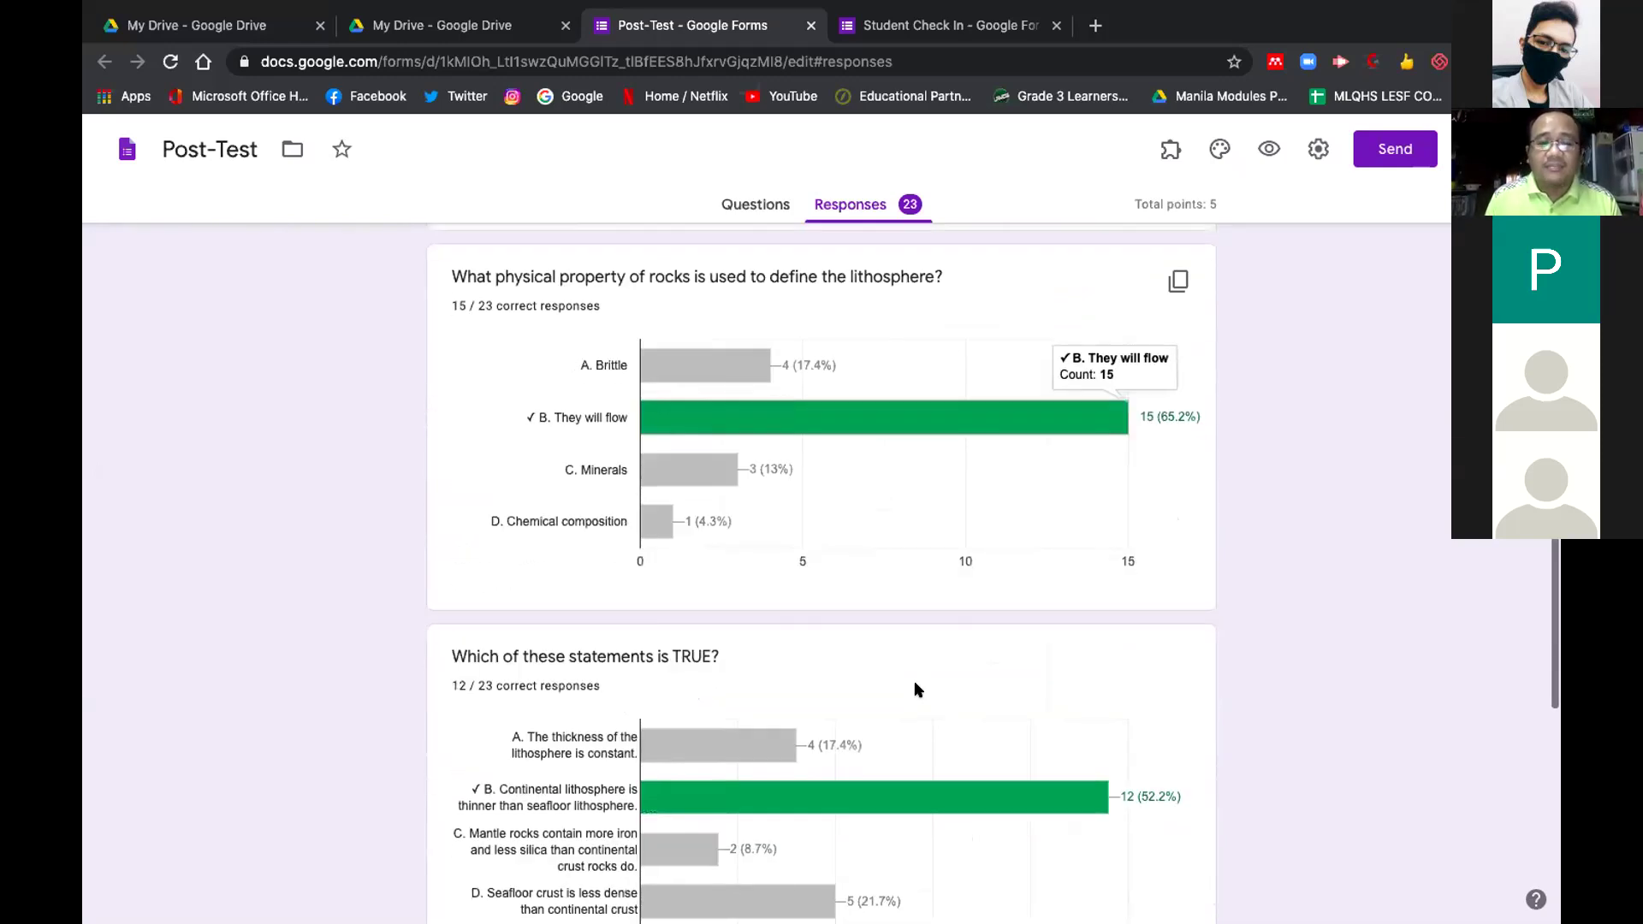
scroll(915, 689, "down", 9)
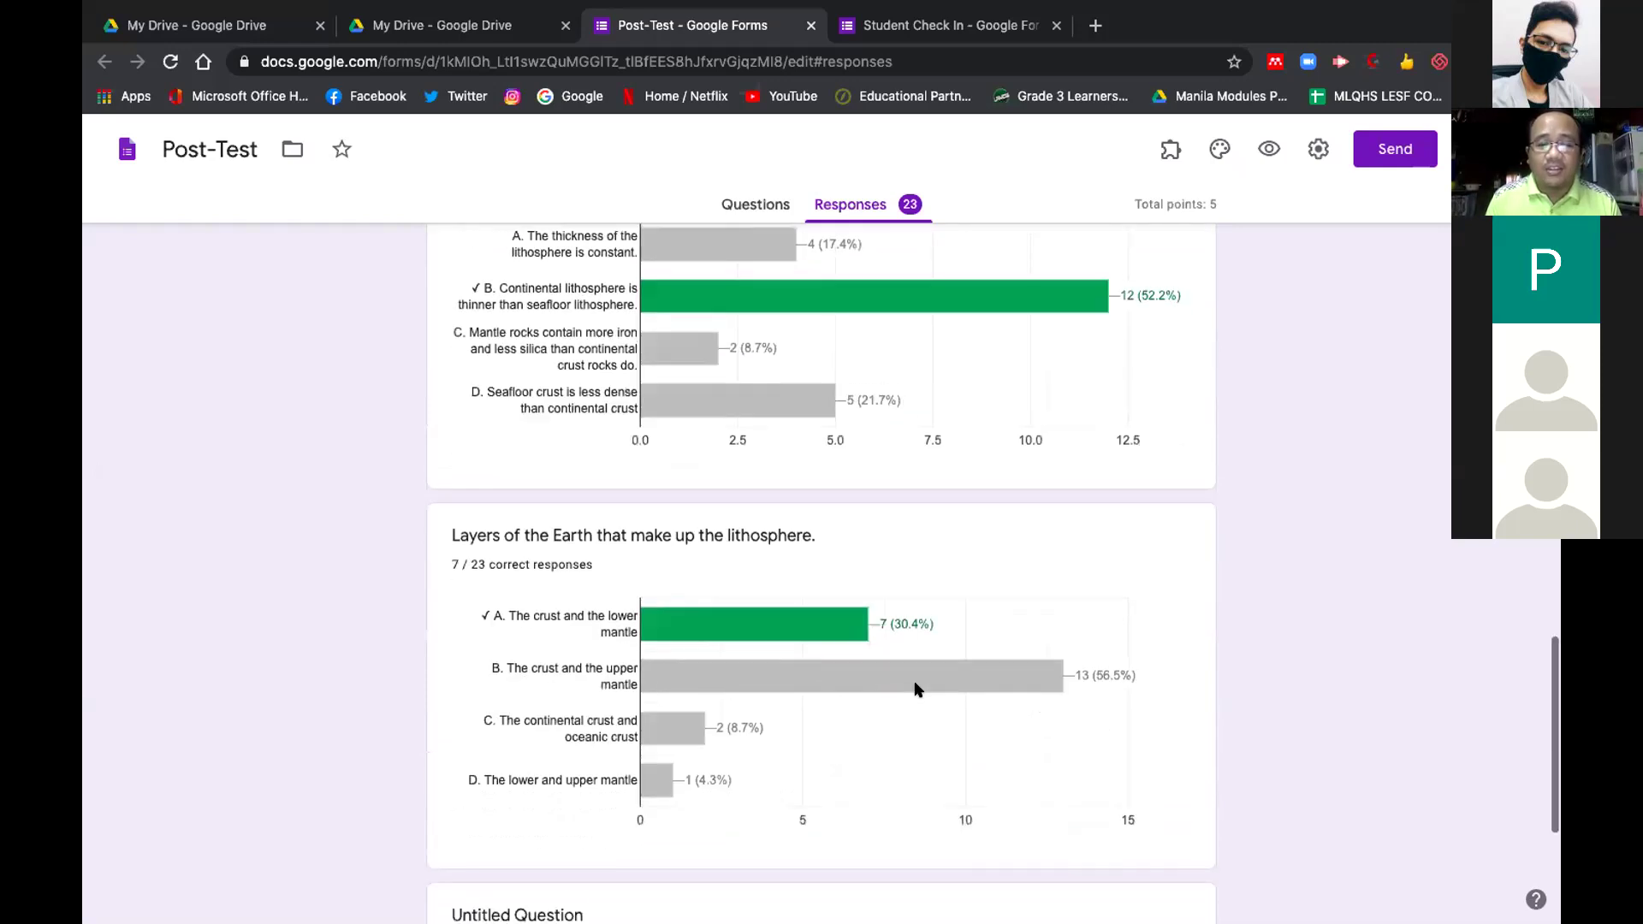
scroll(915, 689, "down", 1)
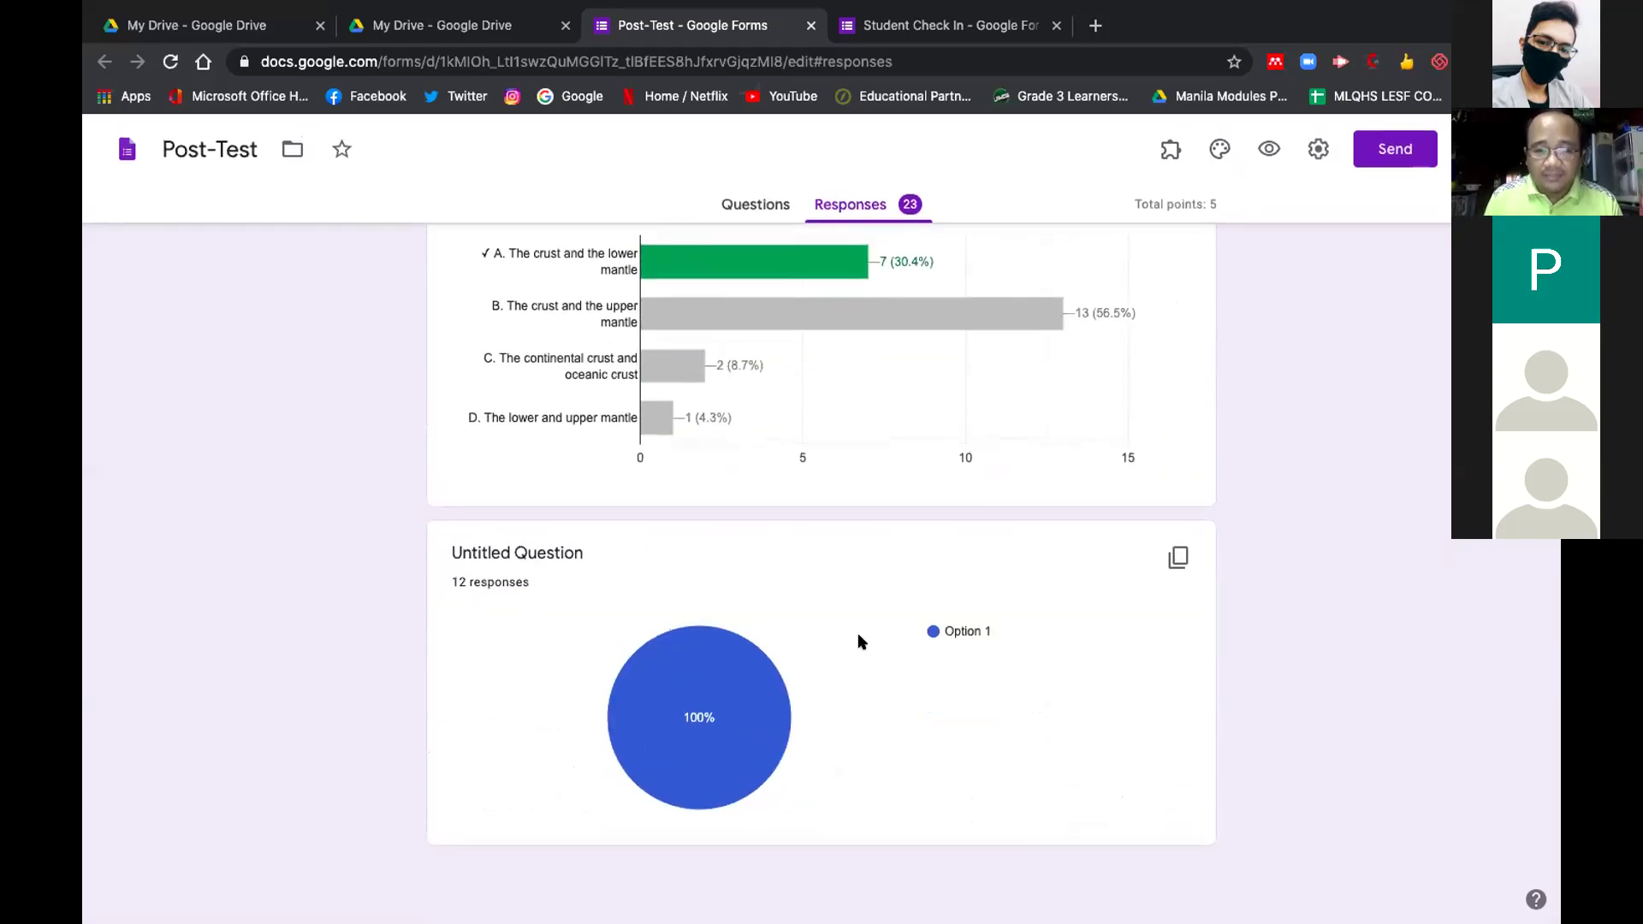
scroll(860, 640, "up", 3)
scroll(860, 641, "up", 20)
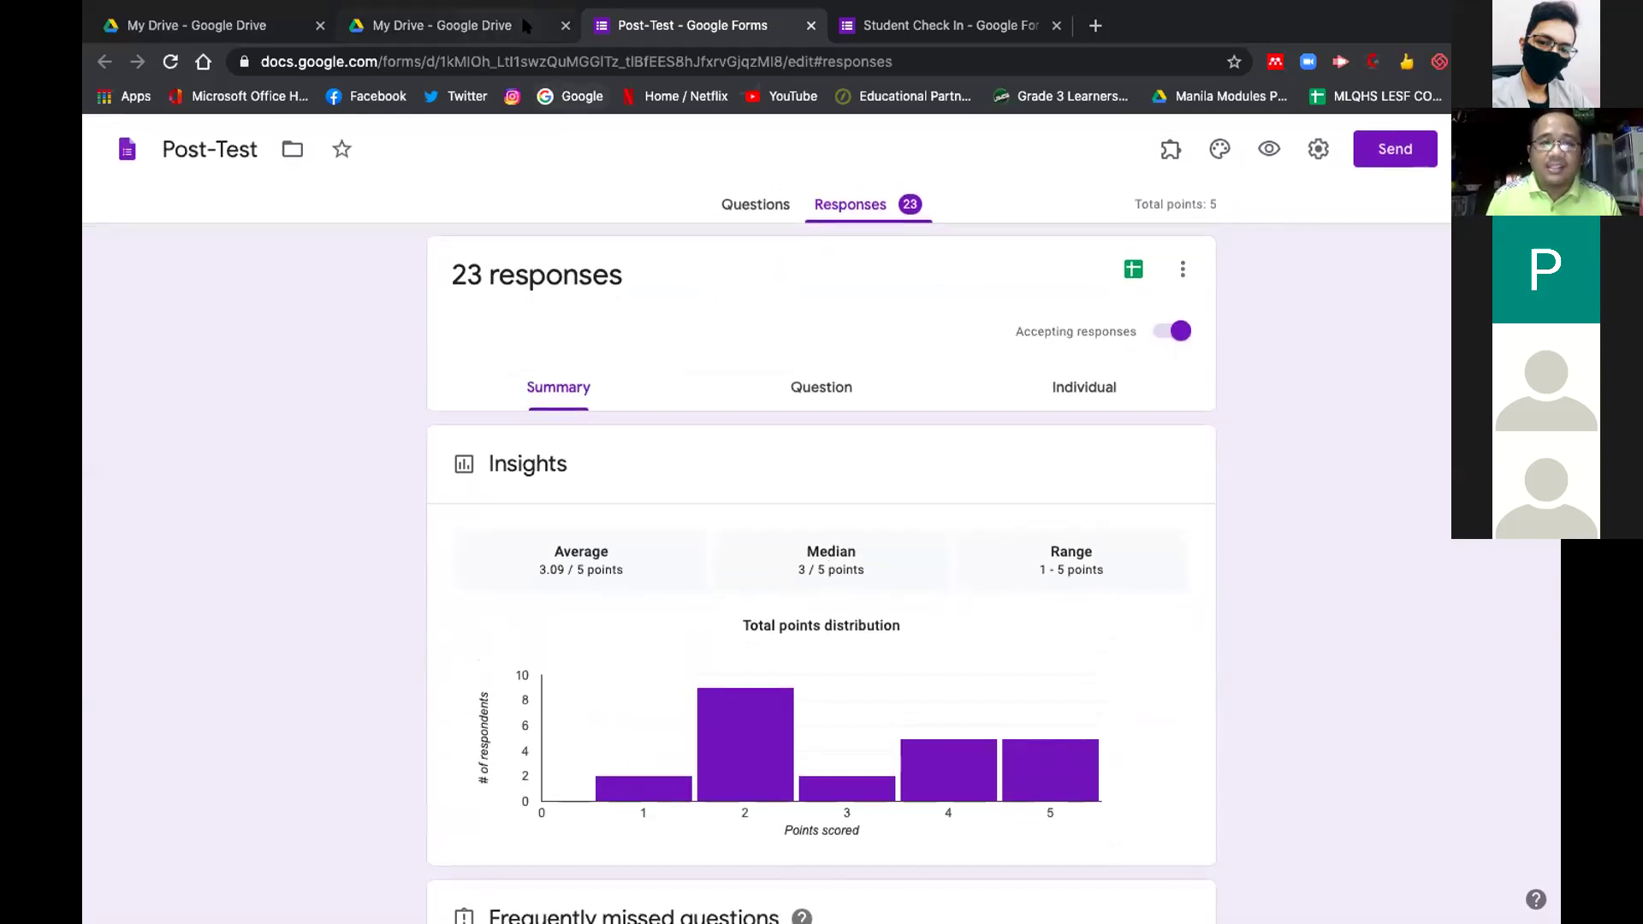
left_click(462, 27)
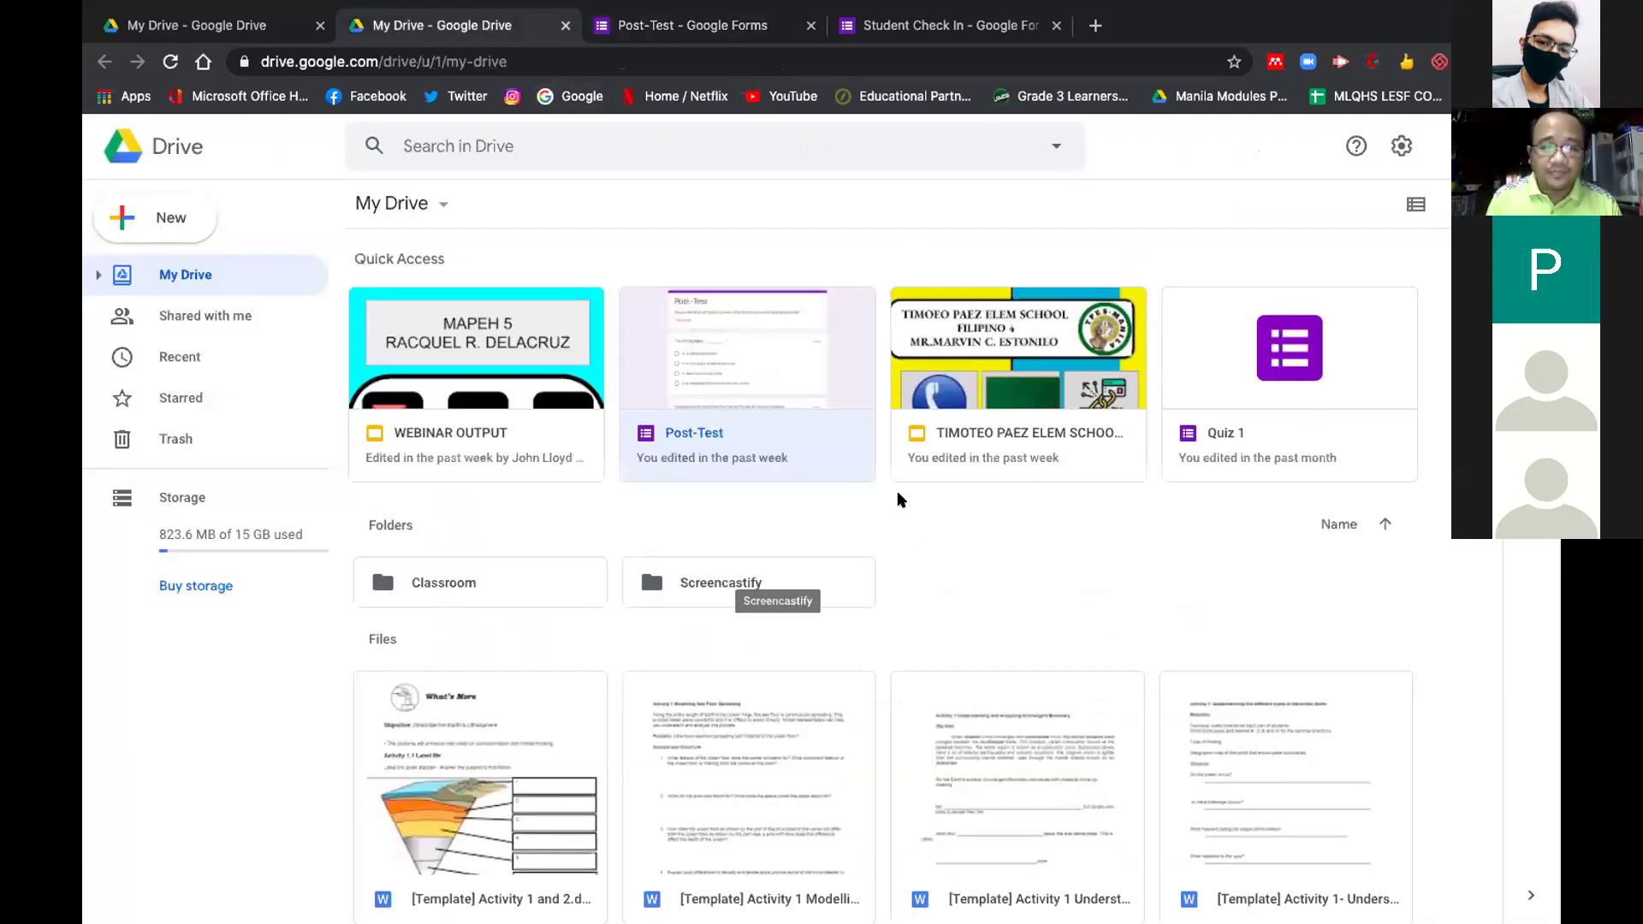
Scroll down the My Drive file grid to locate the Pre Test form
scroll(898, 499, "down", 3)
scroll(898, 498, "down", 4)
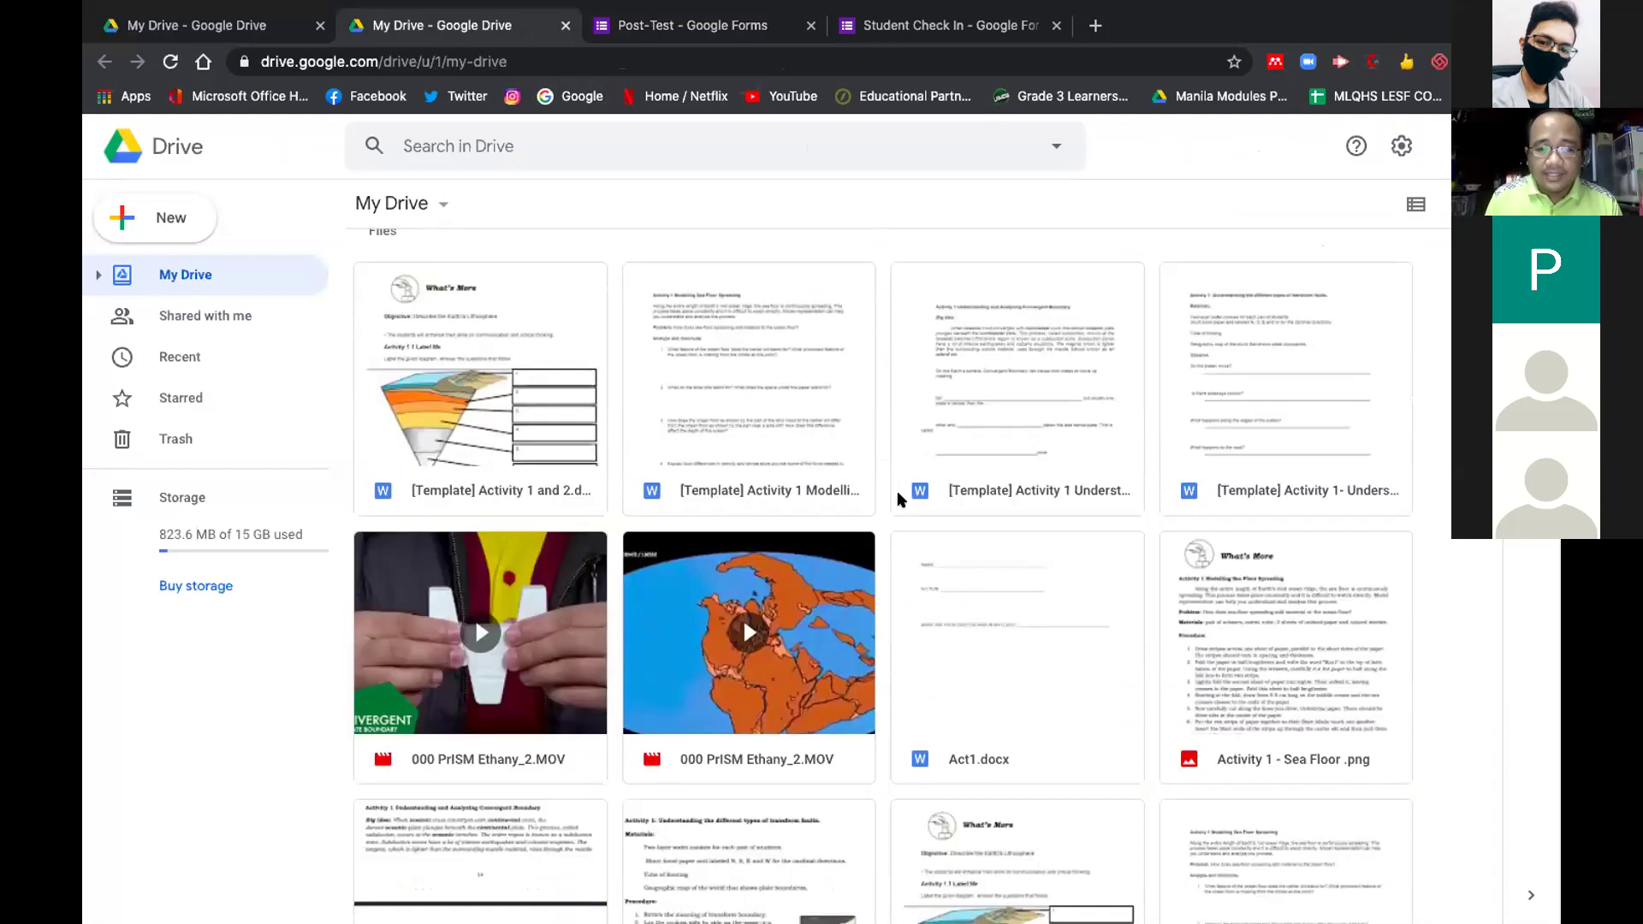
scroll(897, 499, "down", 9)
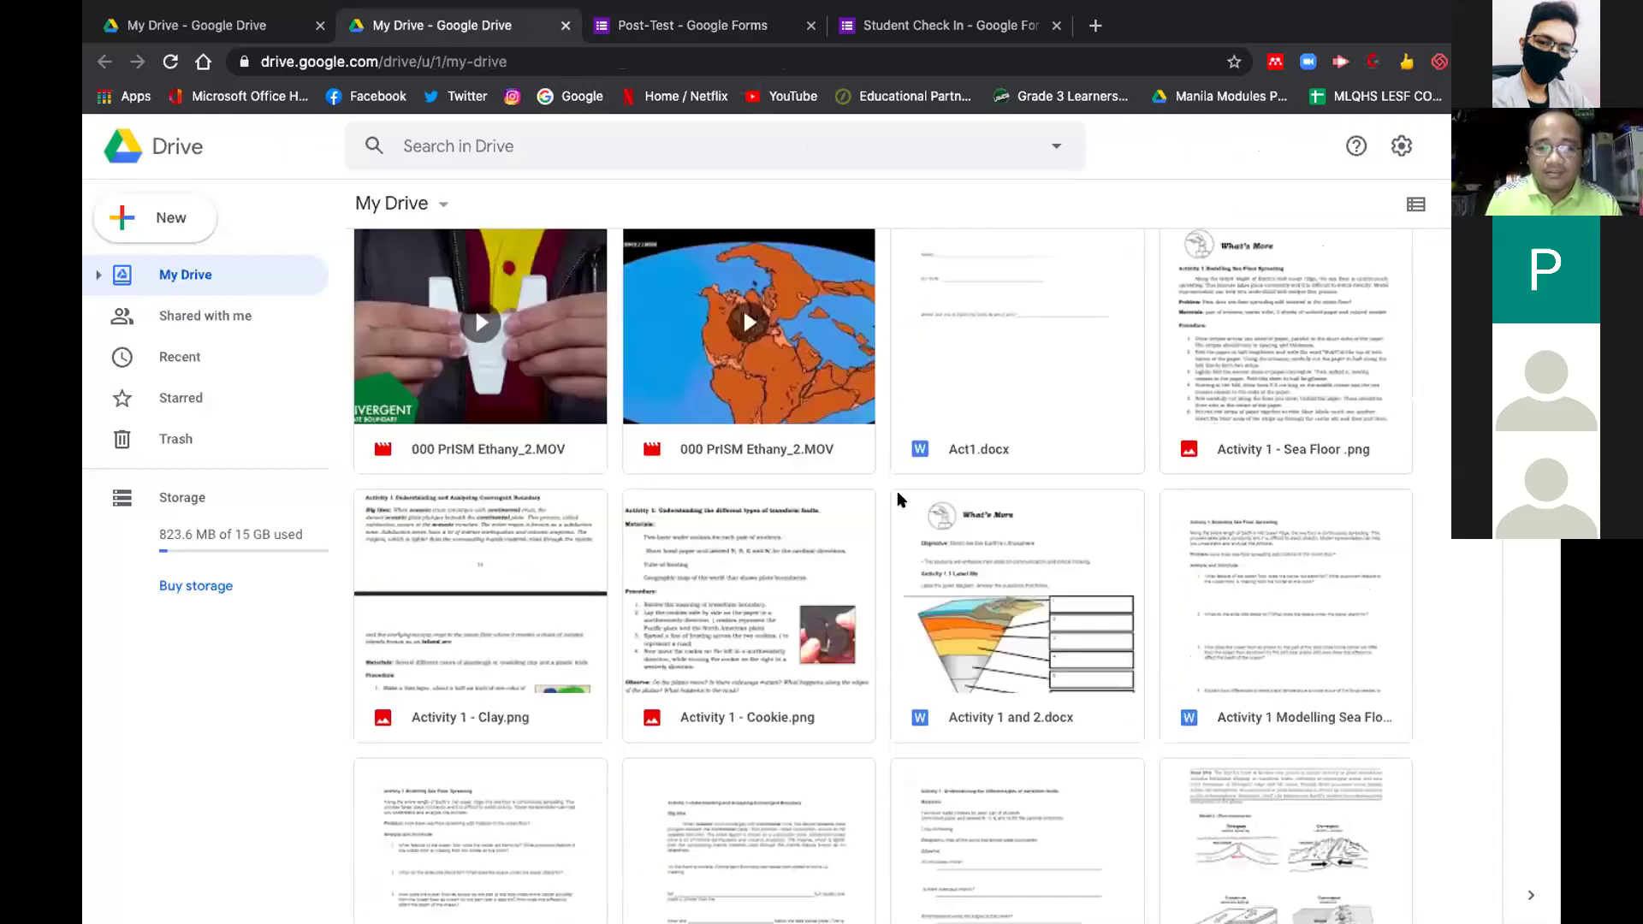
scroll(1225, 394, "down", 9)
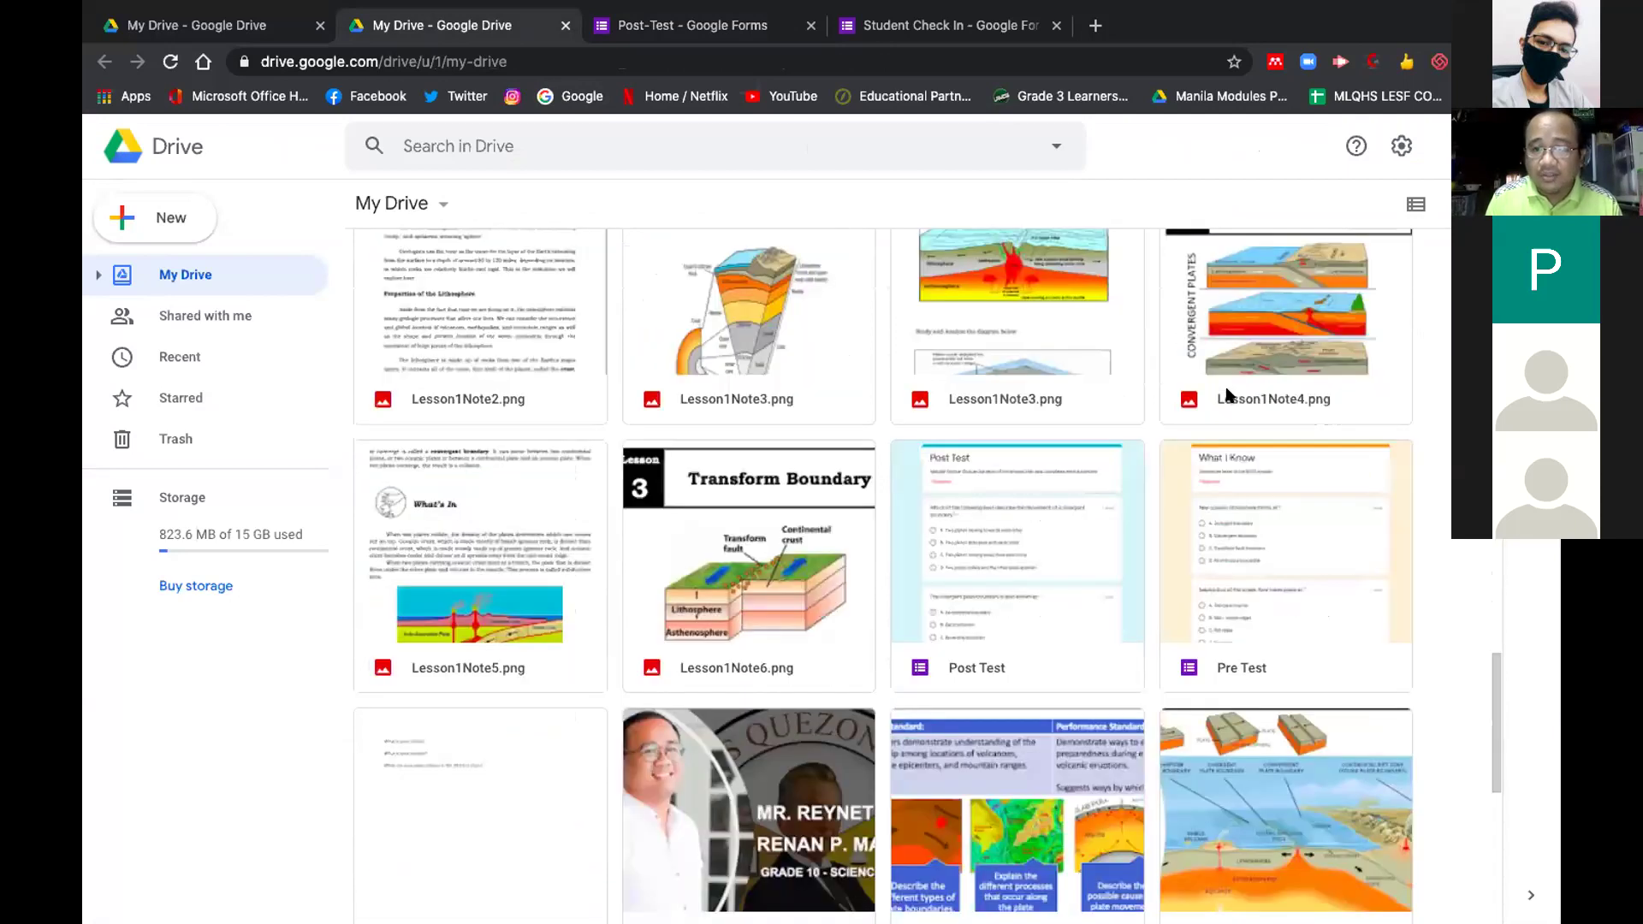
scroll(1226, 394, "down", 1)
scroll(1226, 393, "down", 1)
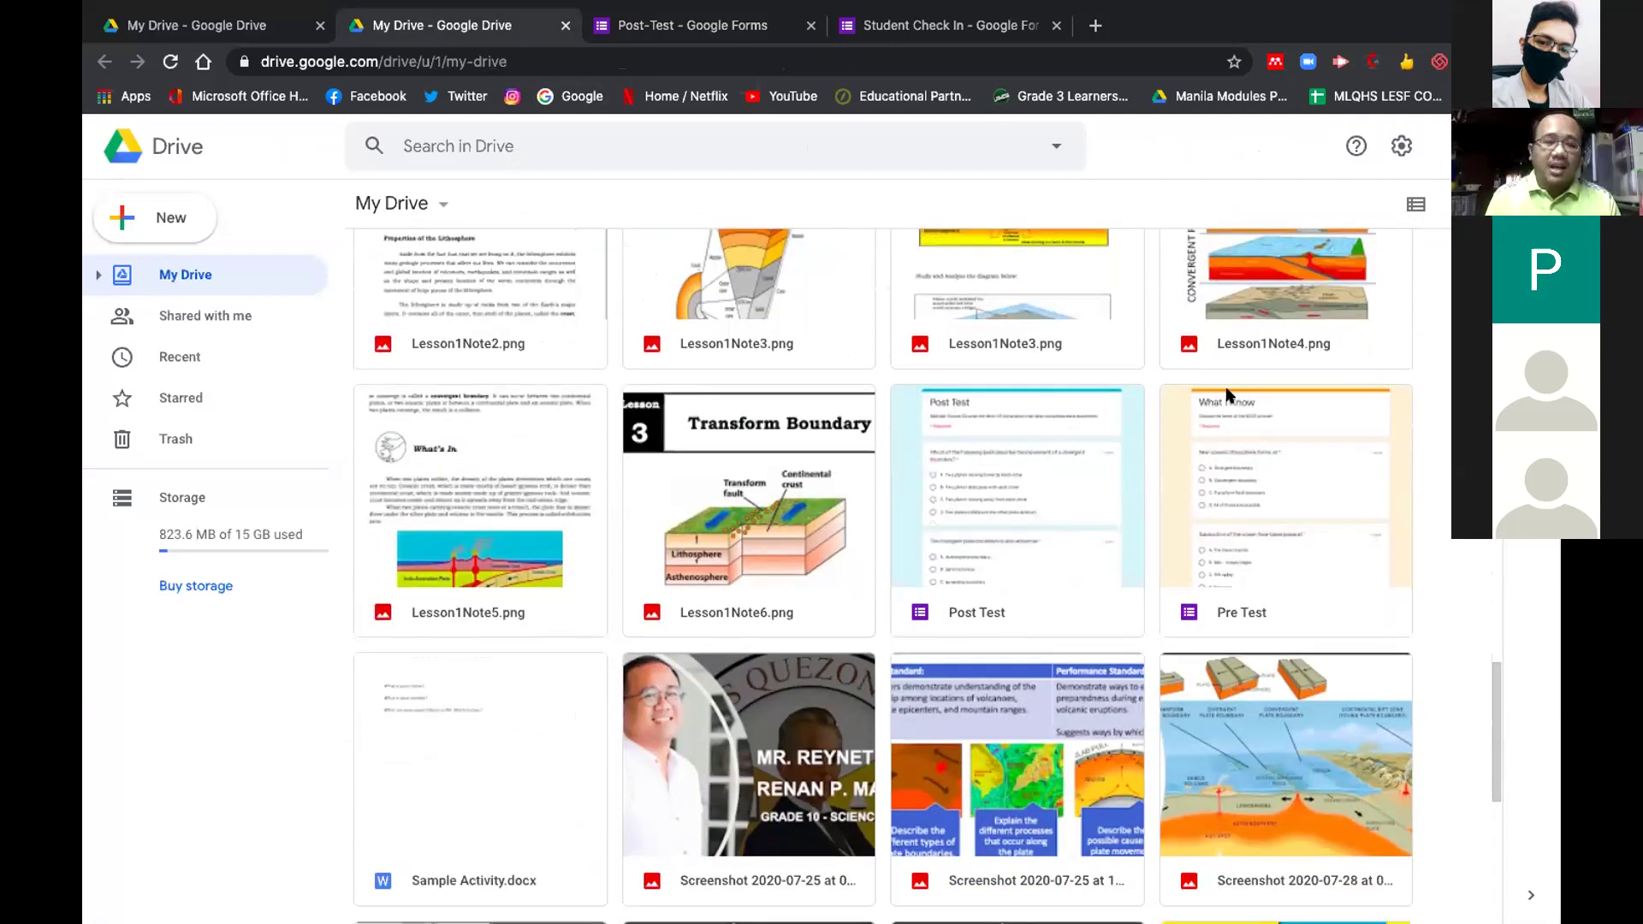
scroll(1226, 394, "down", 4)
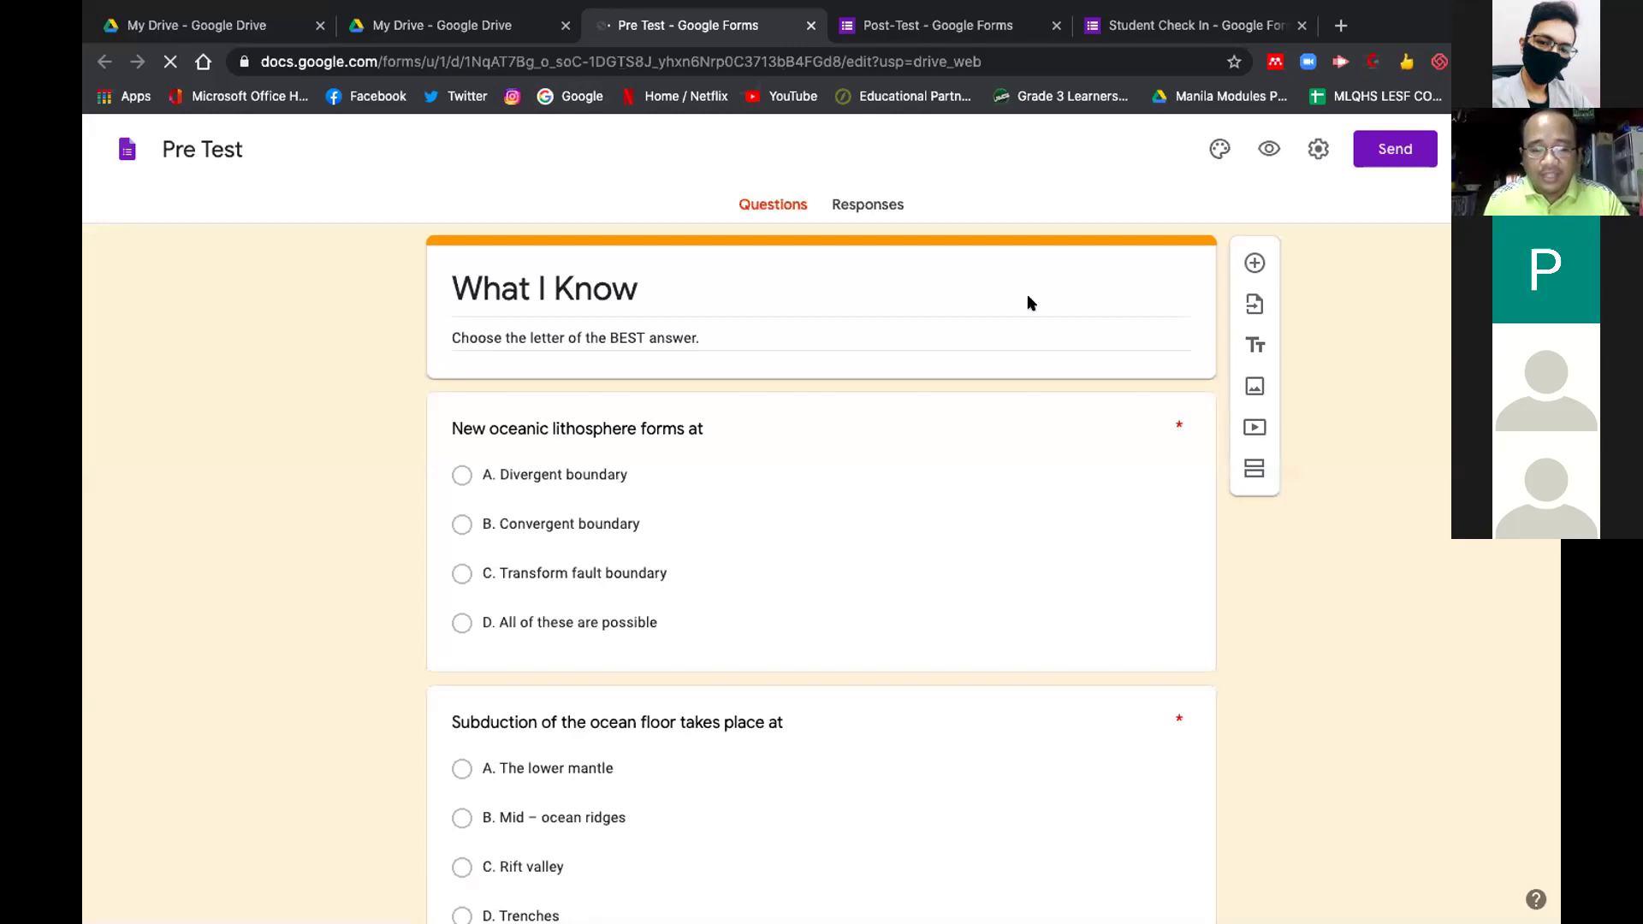
Show the Pre Test's 25 responses, compare them with the Post-Test tab, then close both forms
left_click(872, 204)
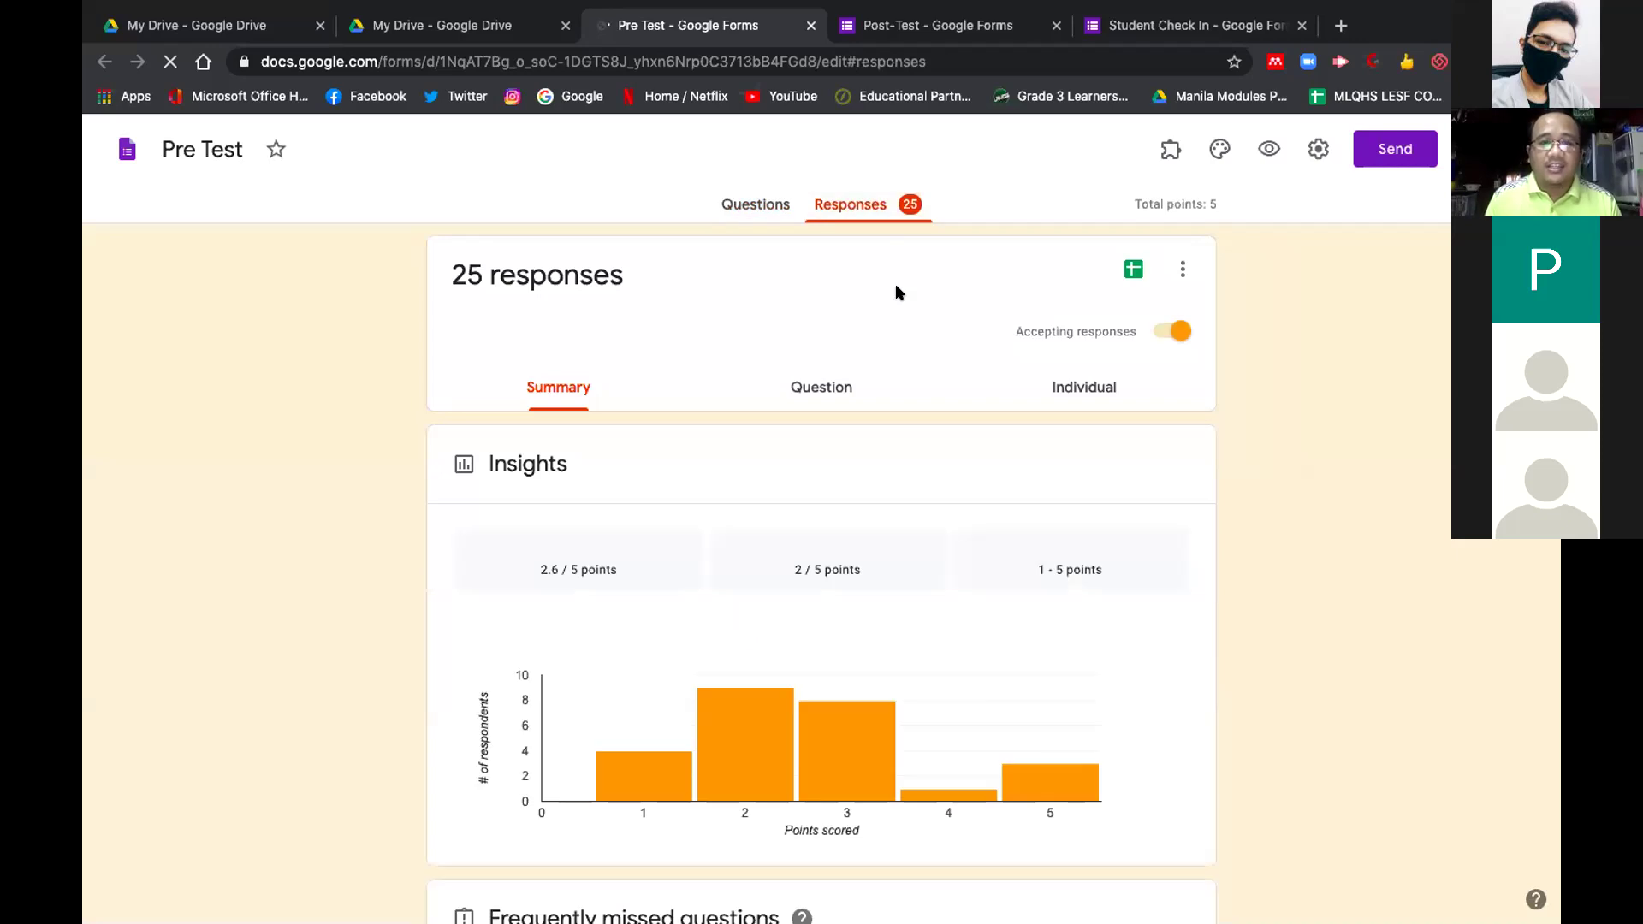
left_click(849, 28)
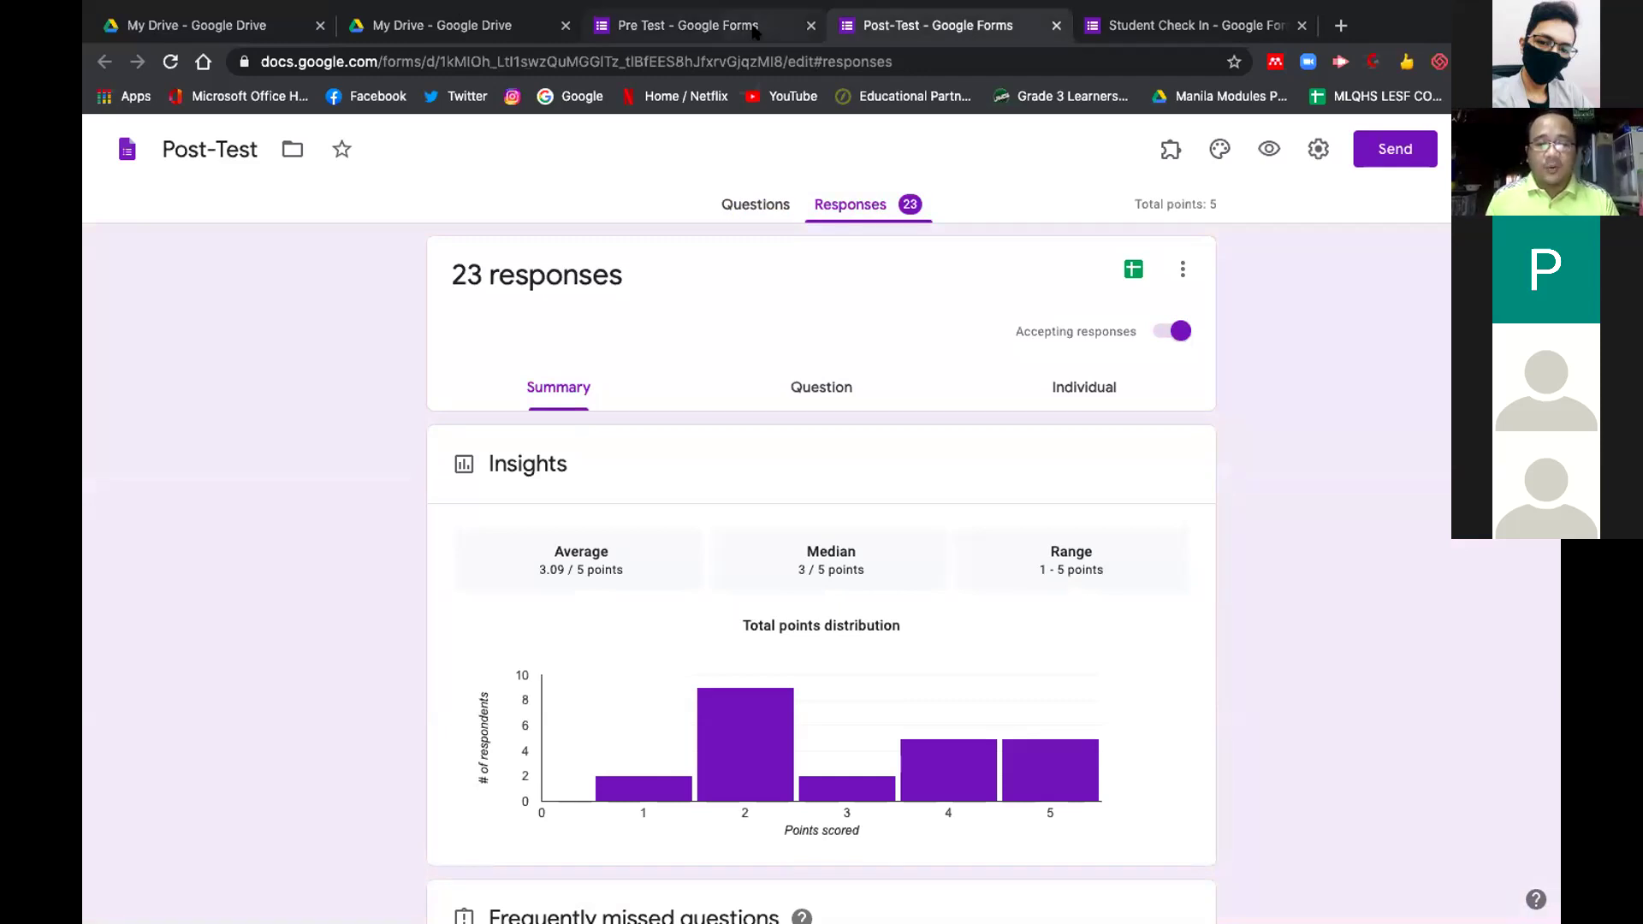
left_click(753, 32)
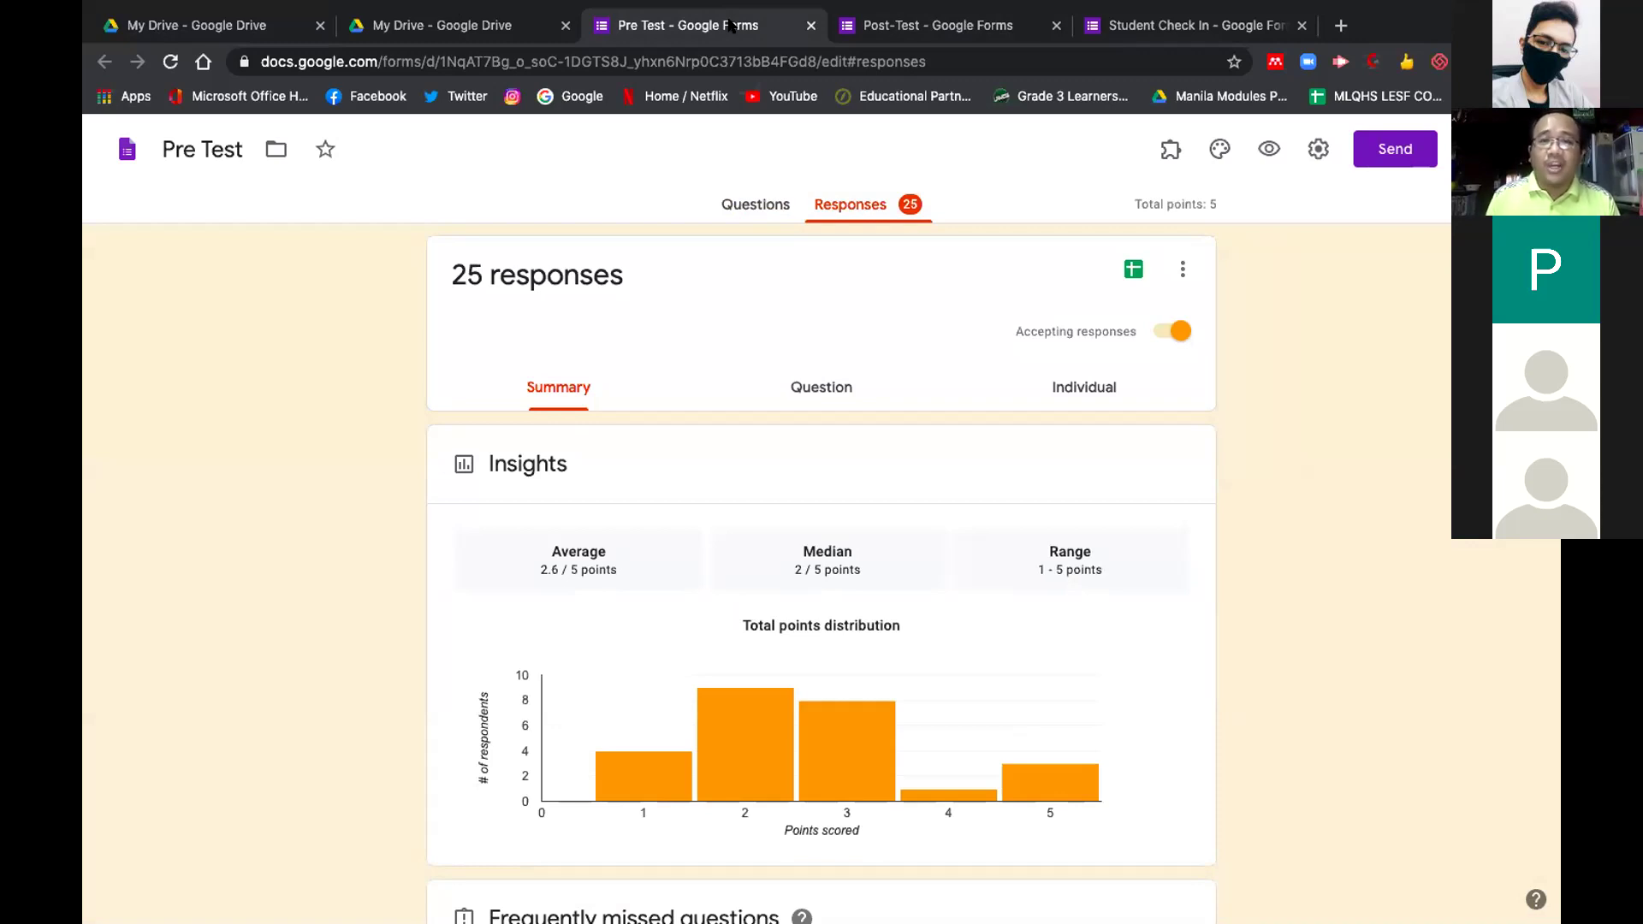
left_click(811, 26)
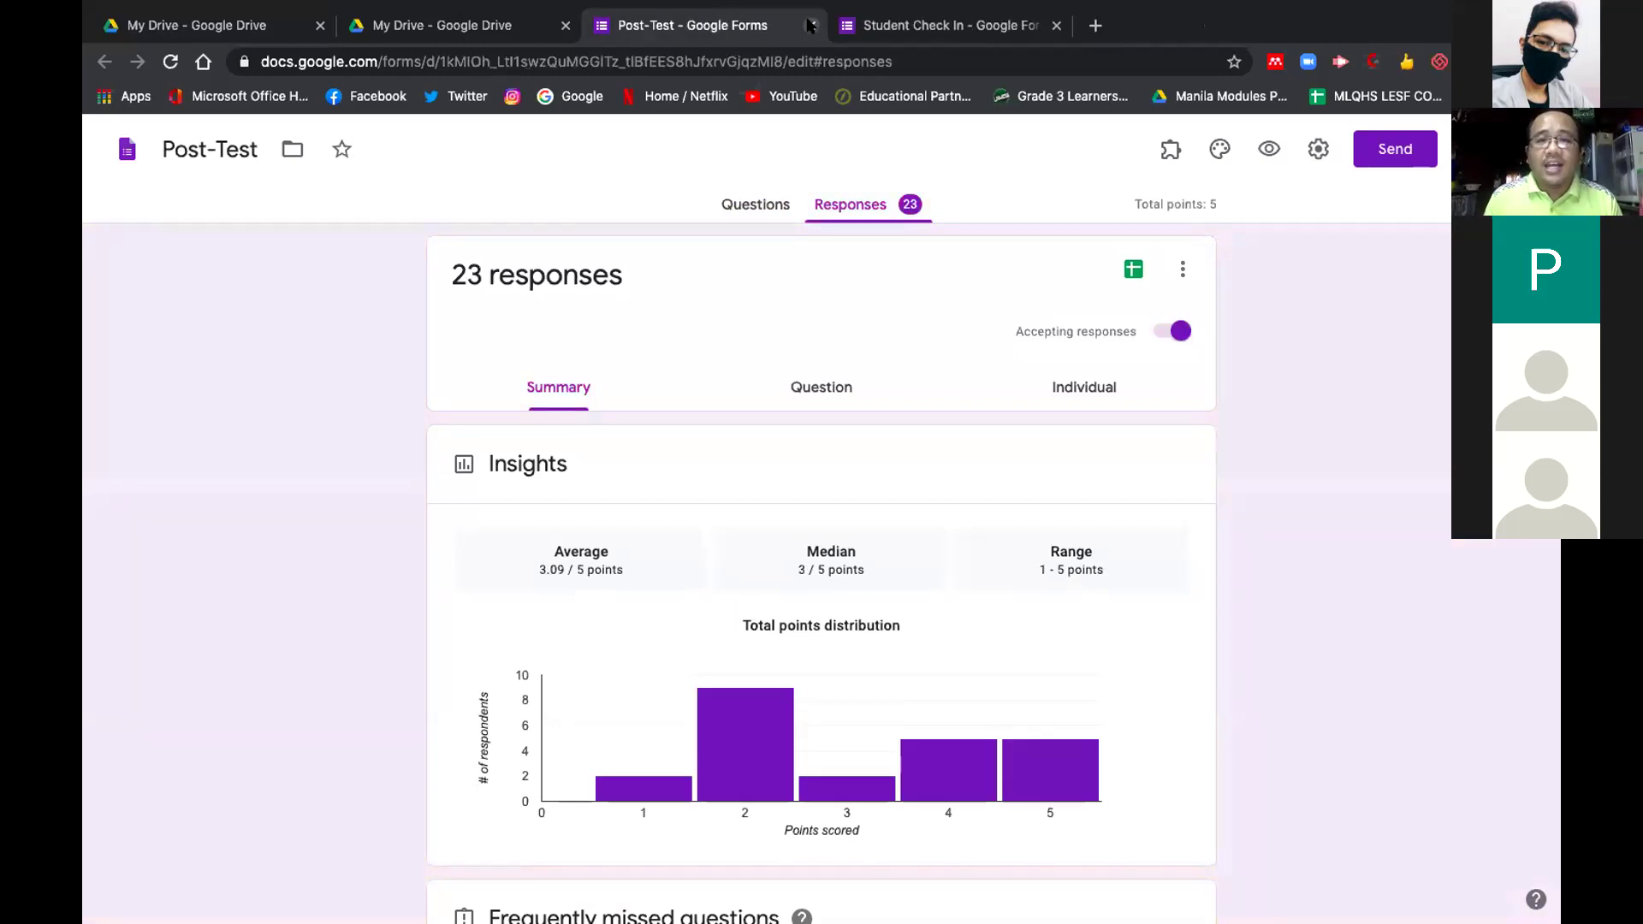
left_click(810, 26)
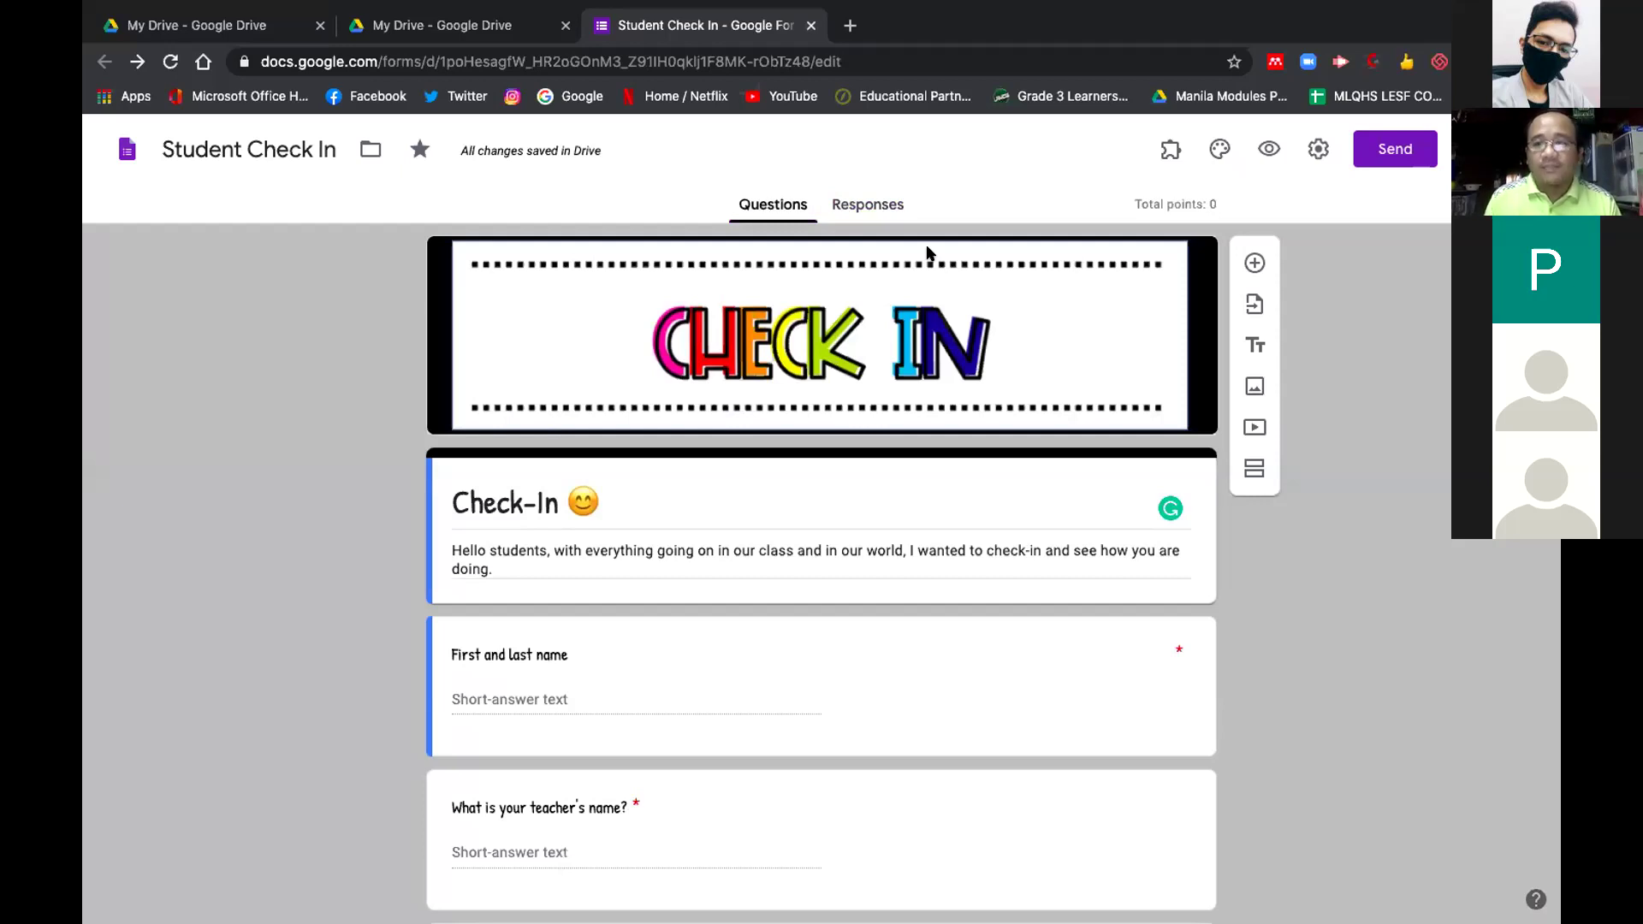
Get a shortened link for the Student Check In form from Send and copy it
scroll(927, 249, "down", 20)
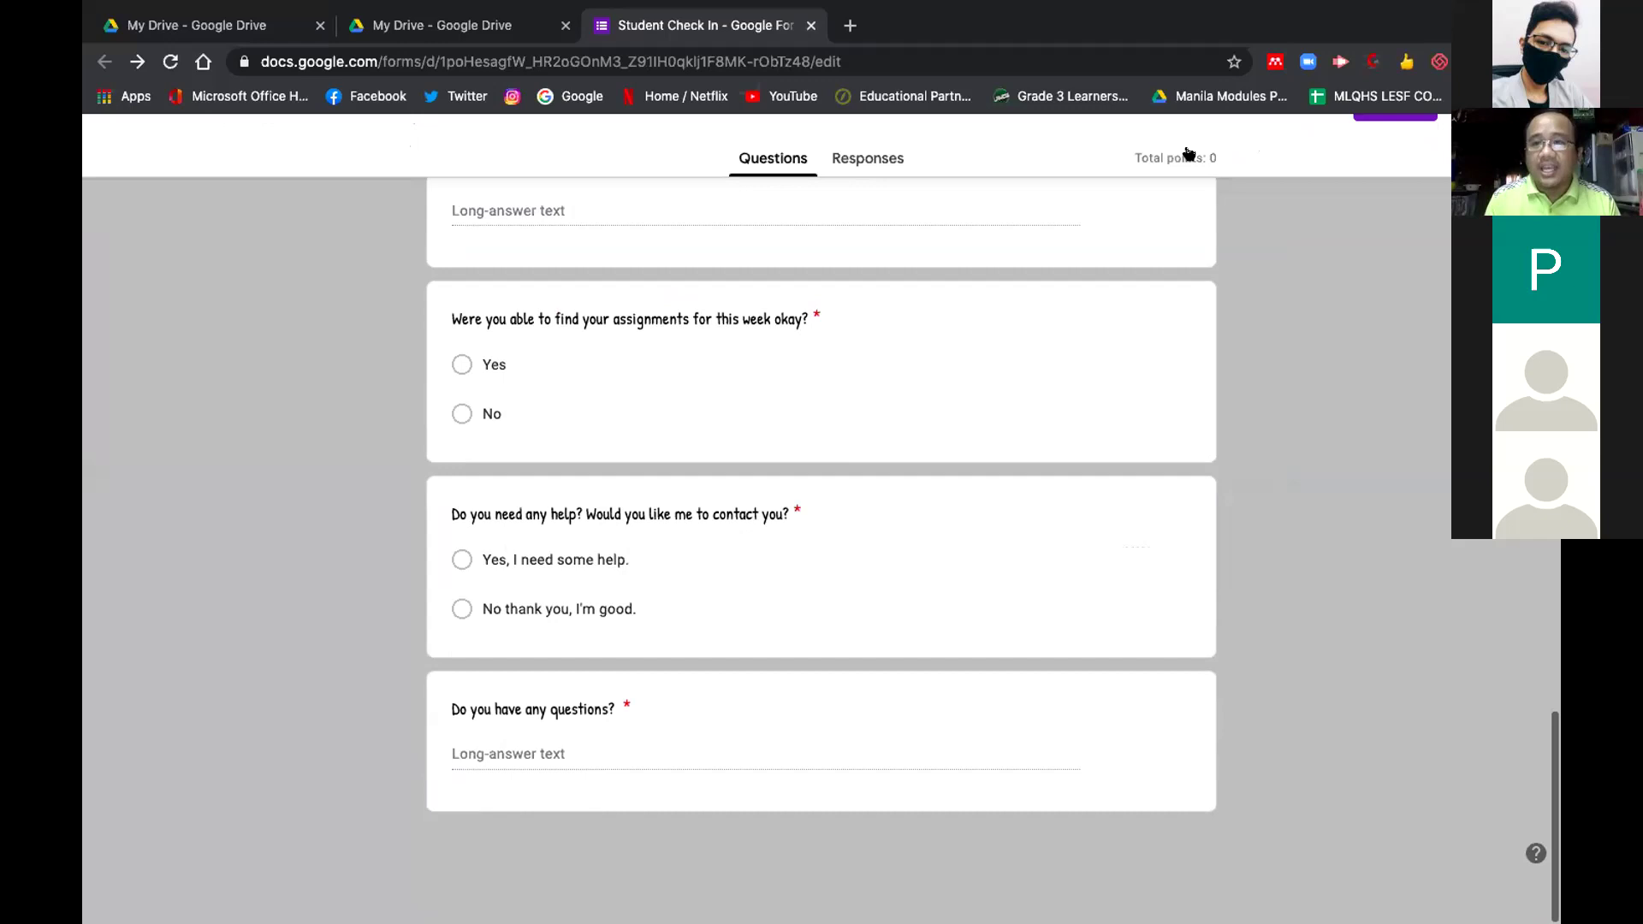
scroll(1317, 150, "up", 20)
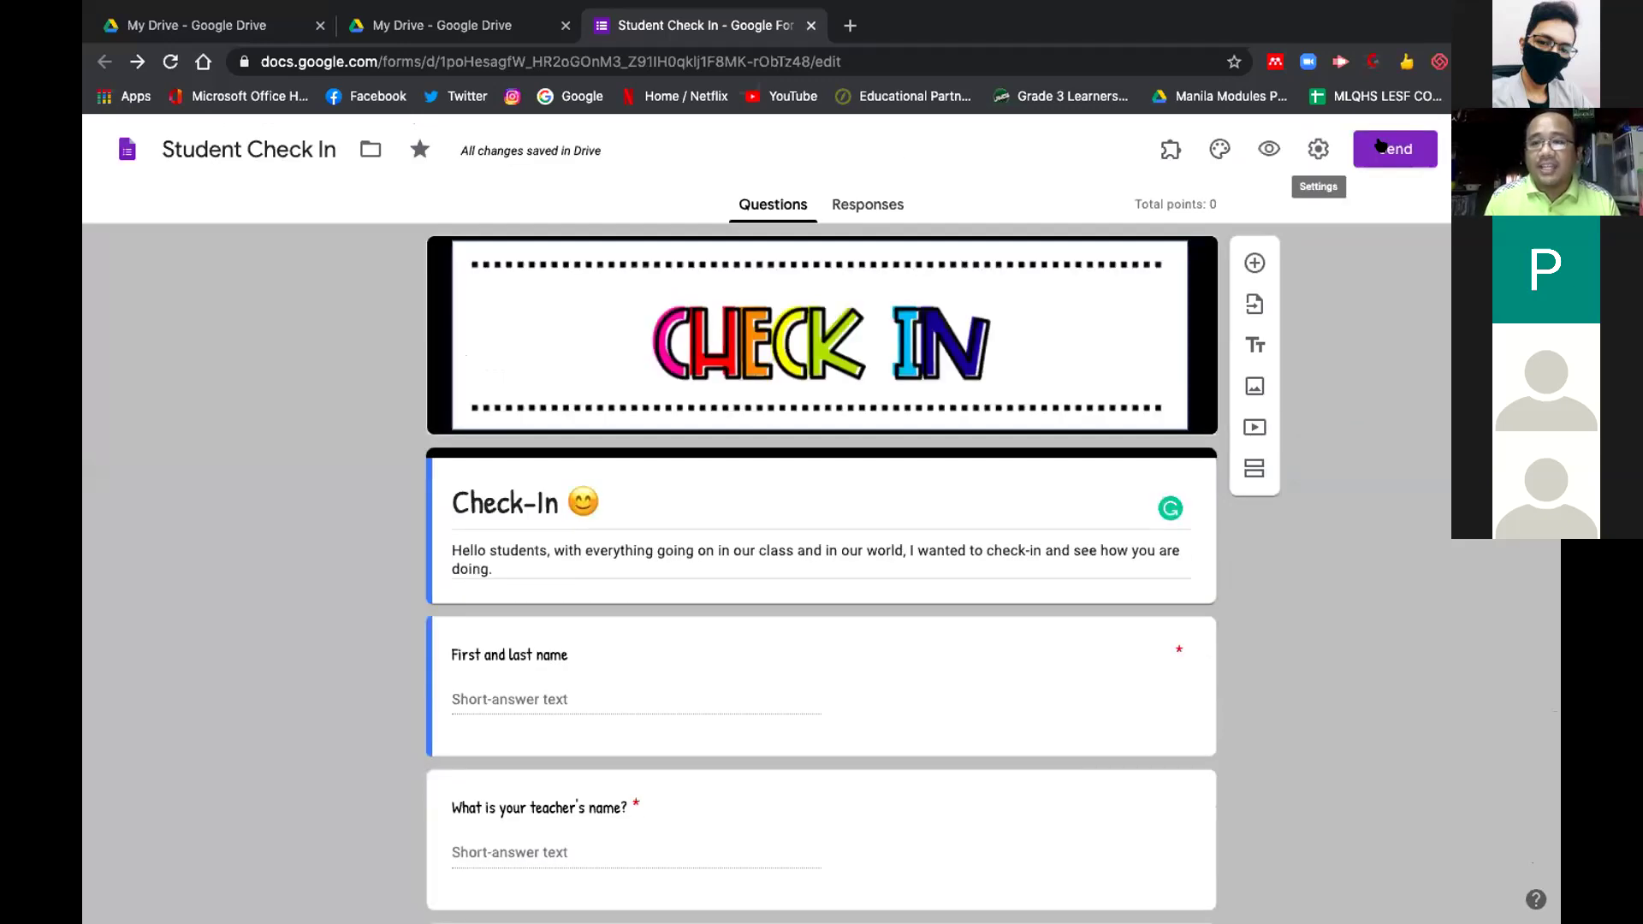
left_click(1394, 149)
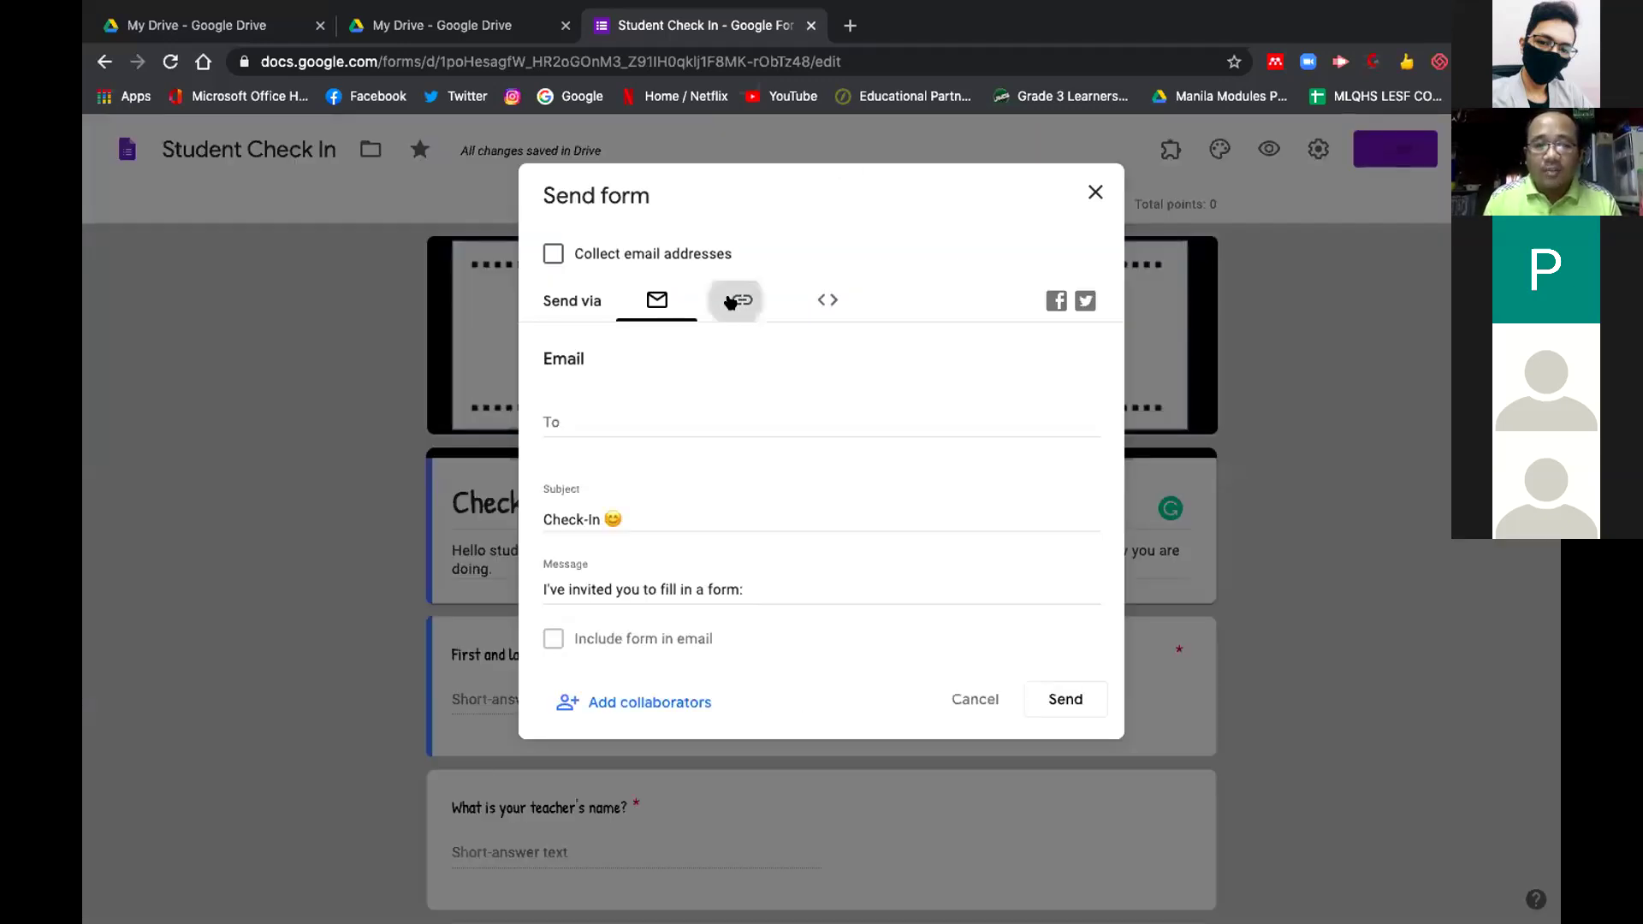
left_click(739, 300)
left_click(552, 431)
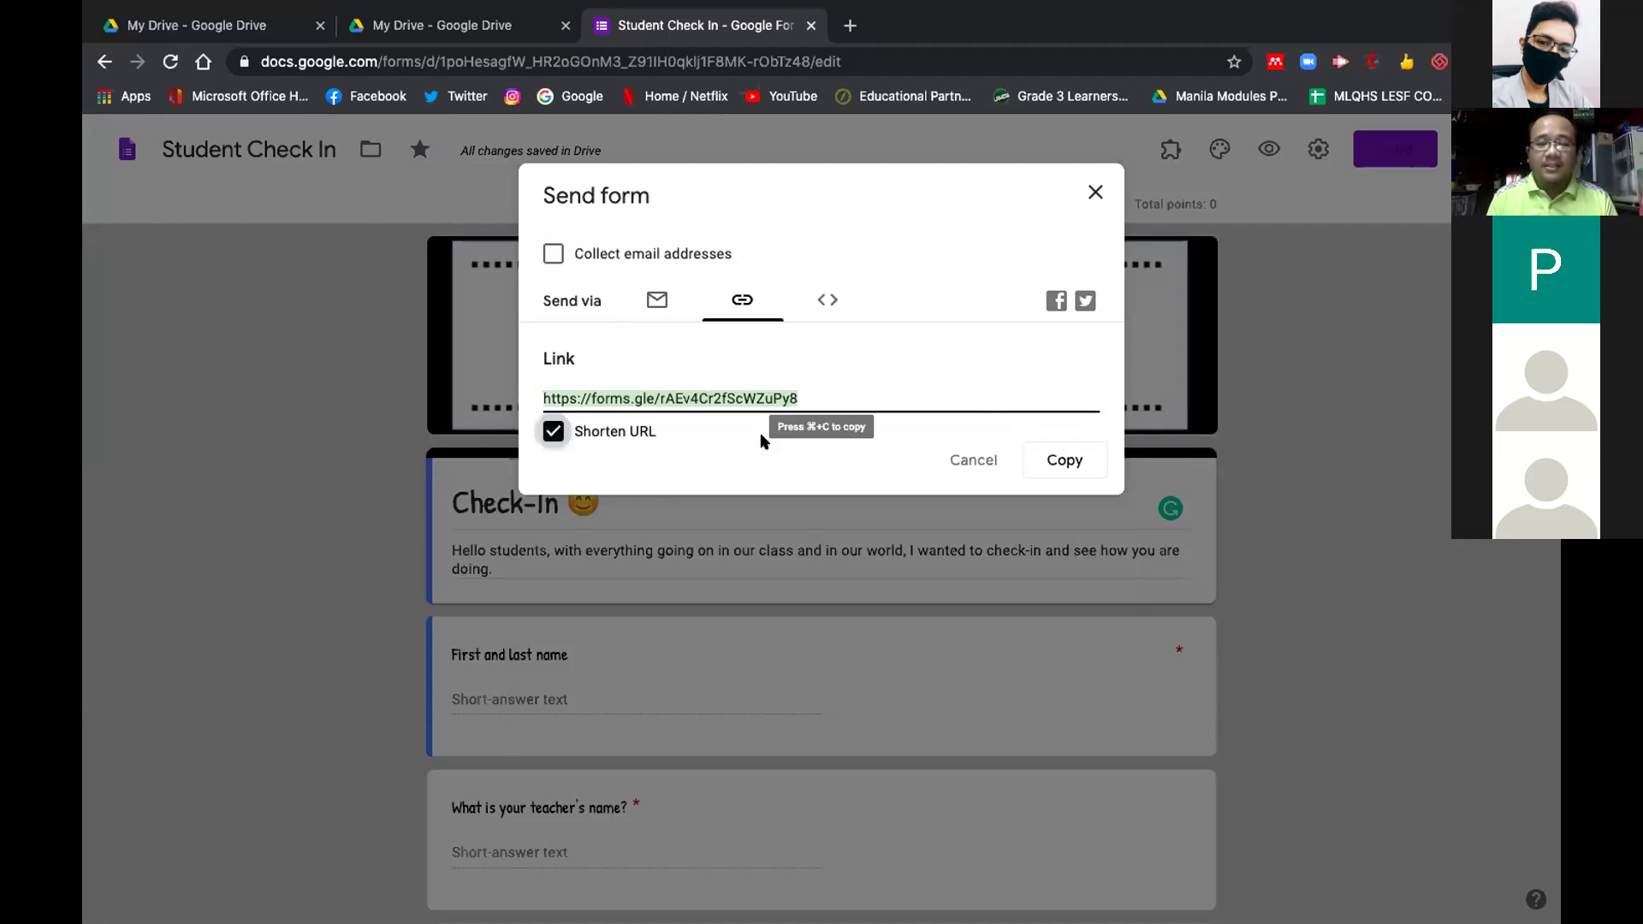
right_click(726, 392)
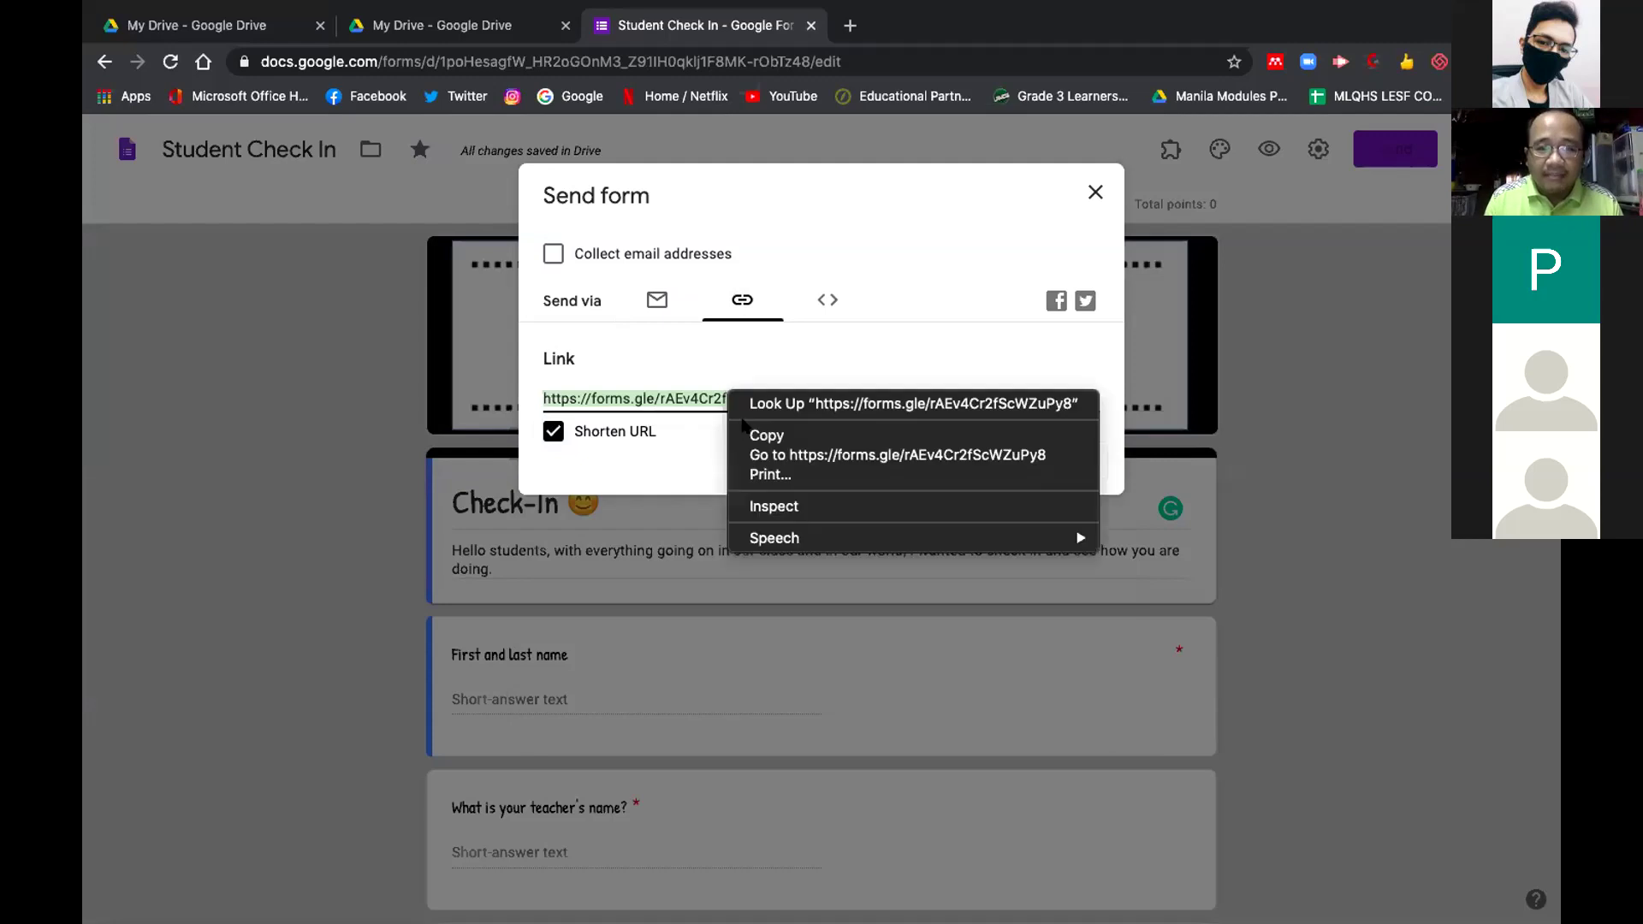
left_click(847, 432)
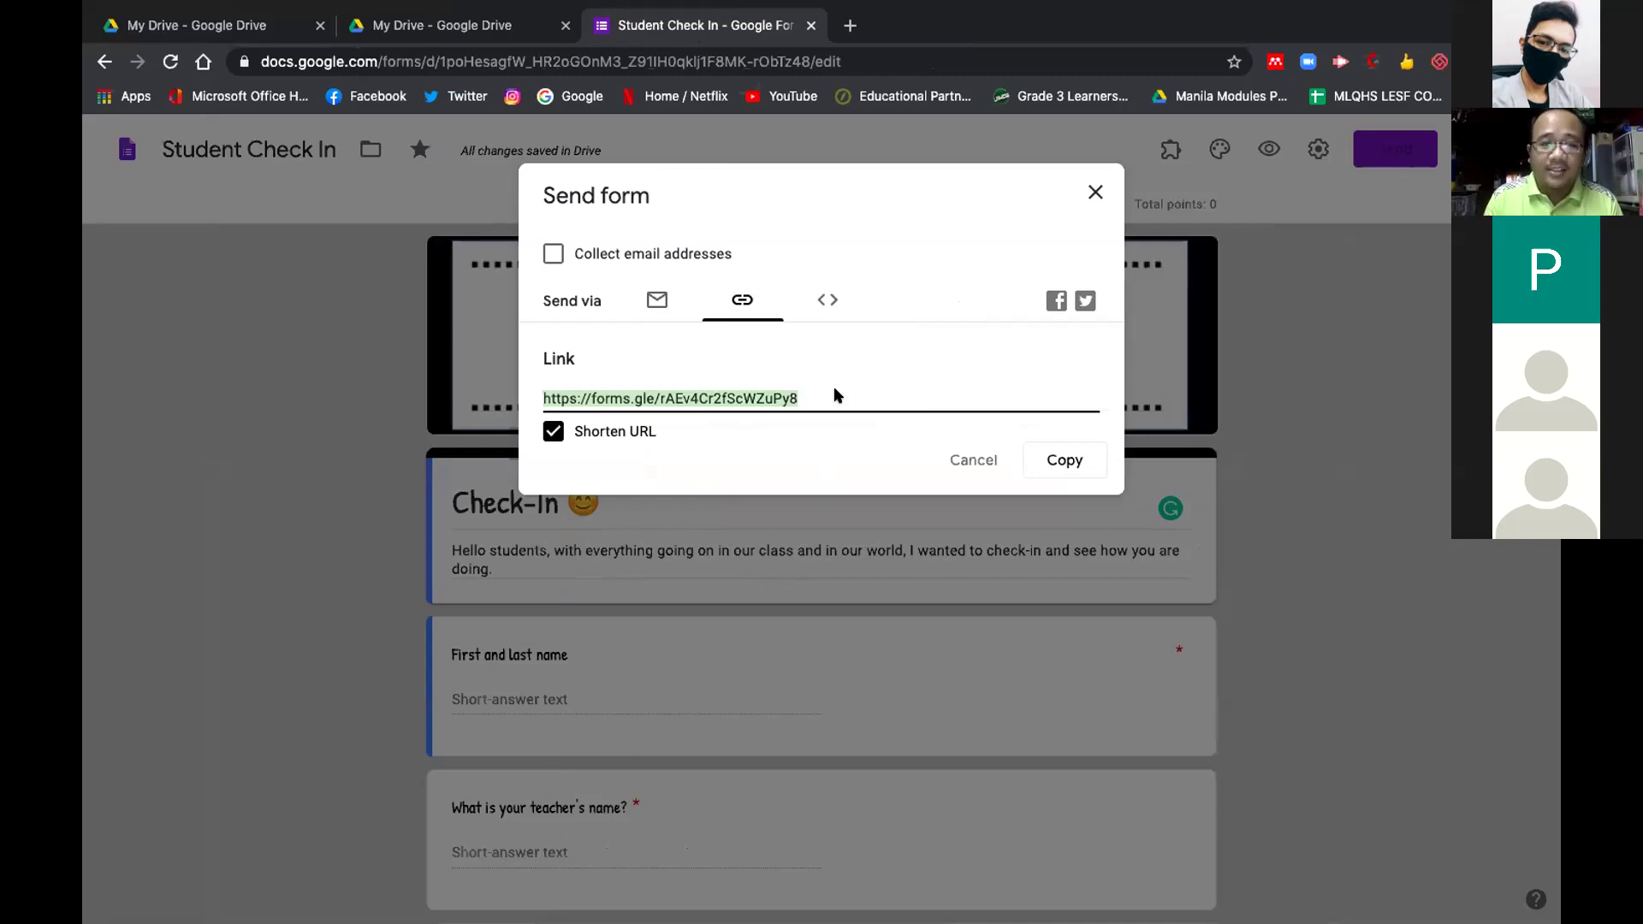
Copy the short link once more and close the Send form dialog
right_click(781, 395)
left_click(909, 385)
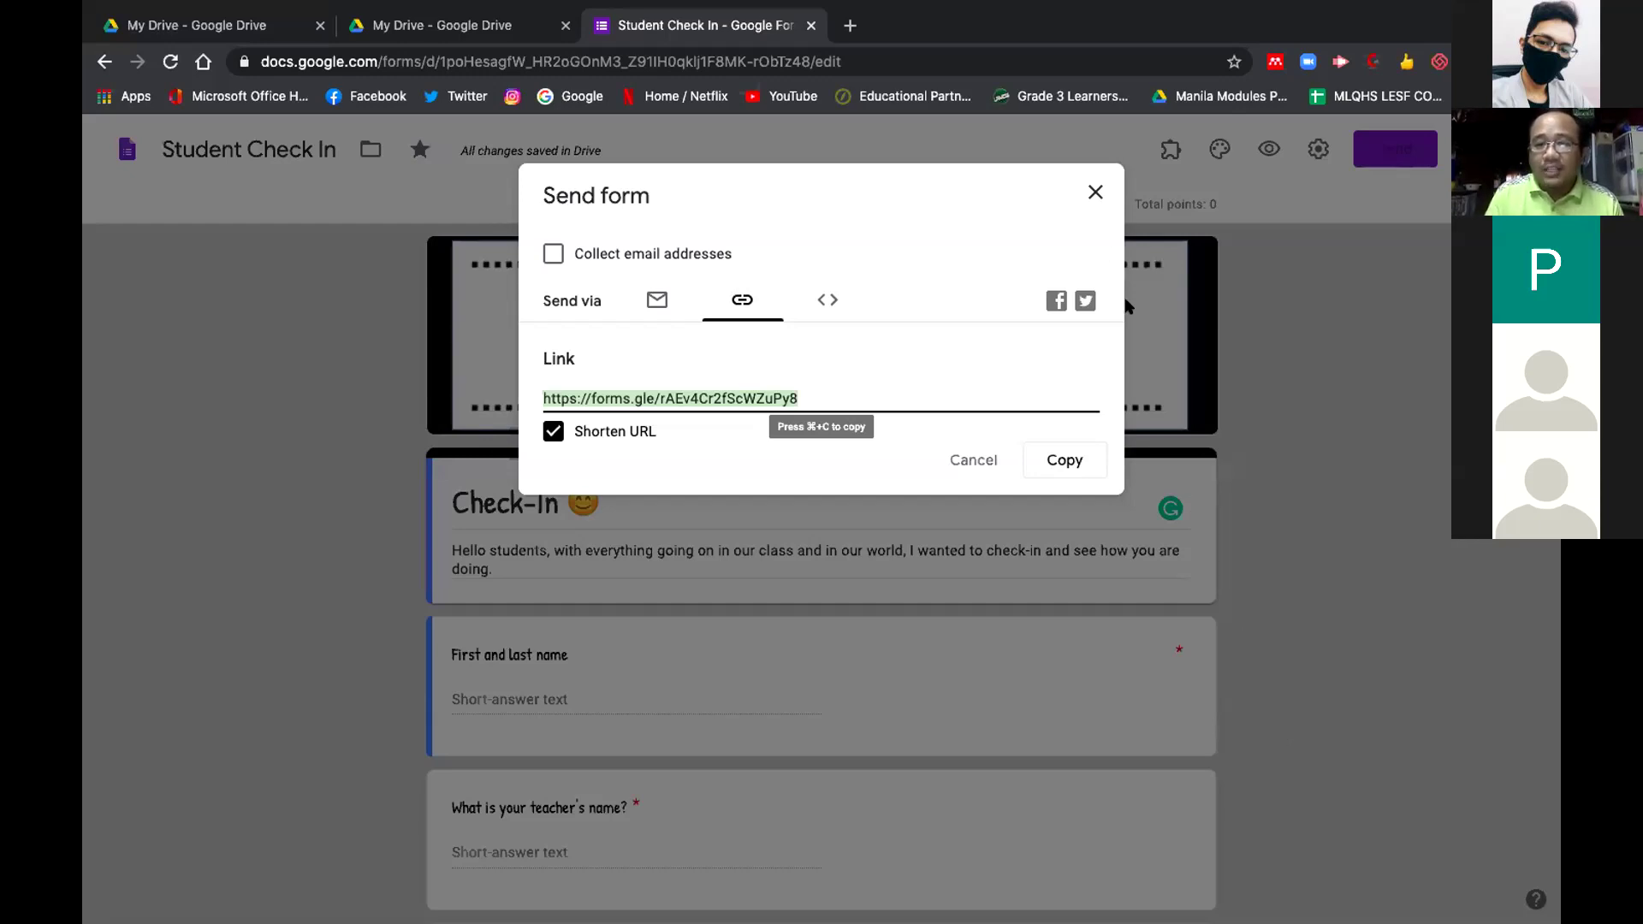
left_click(1095, 191)
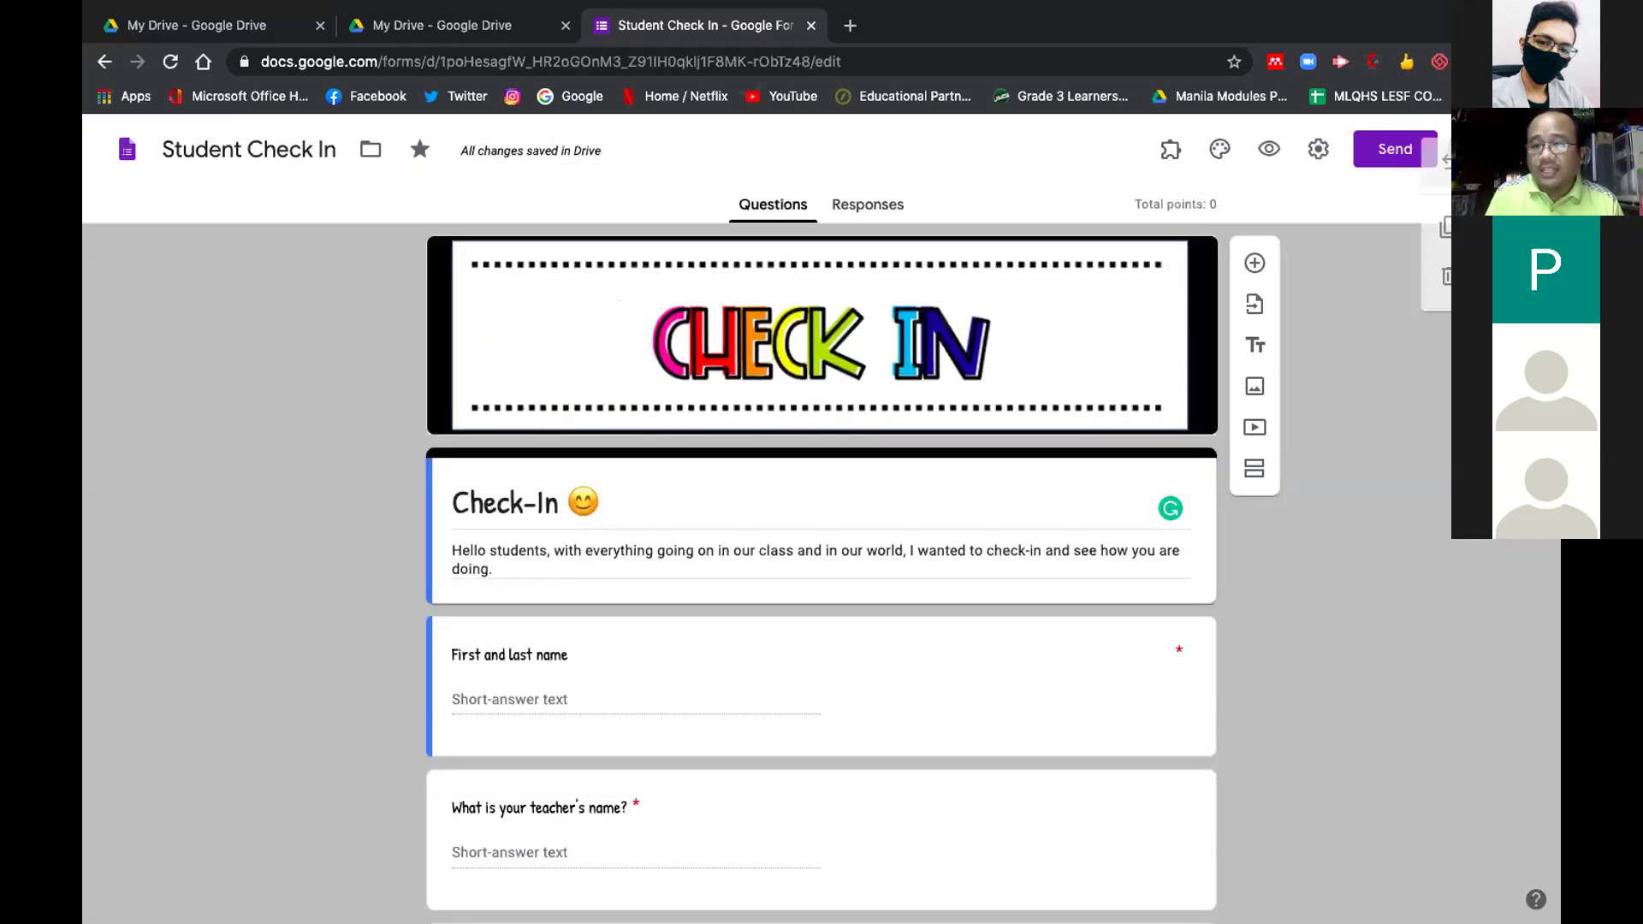
Scroll through all the Student Check In questions, then close the duplicate My Drive tab
left_click(1463, 149)
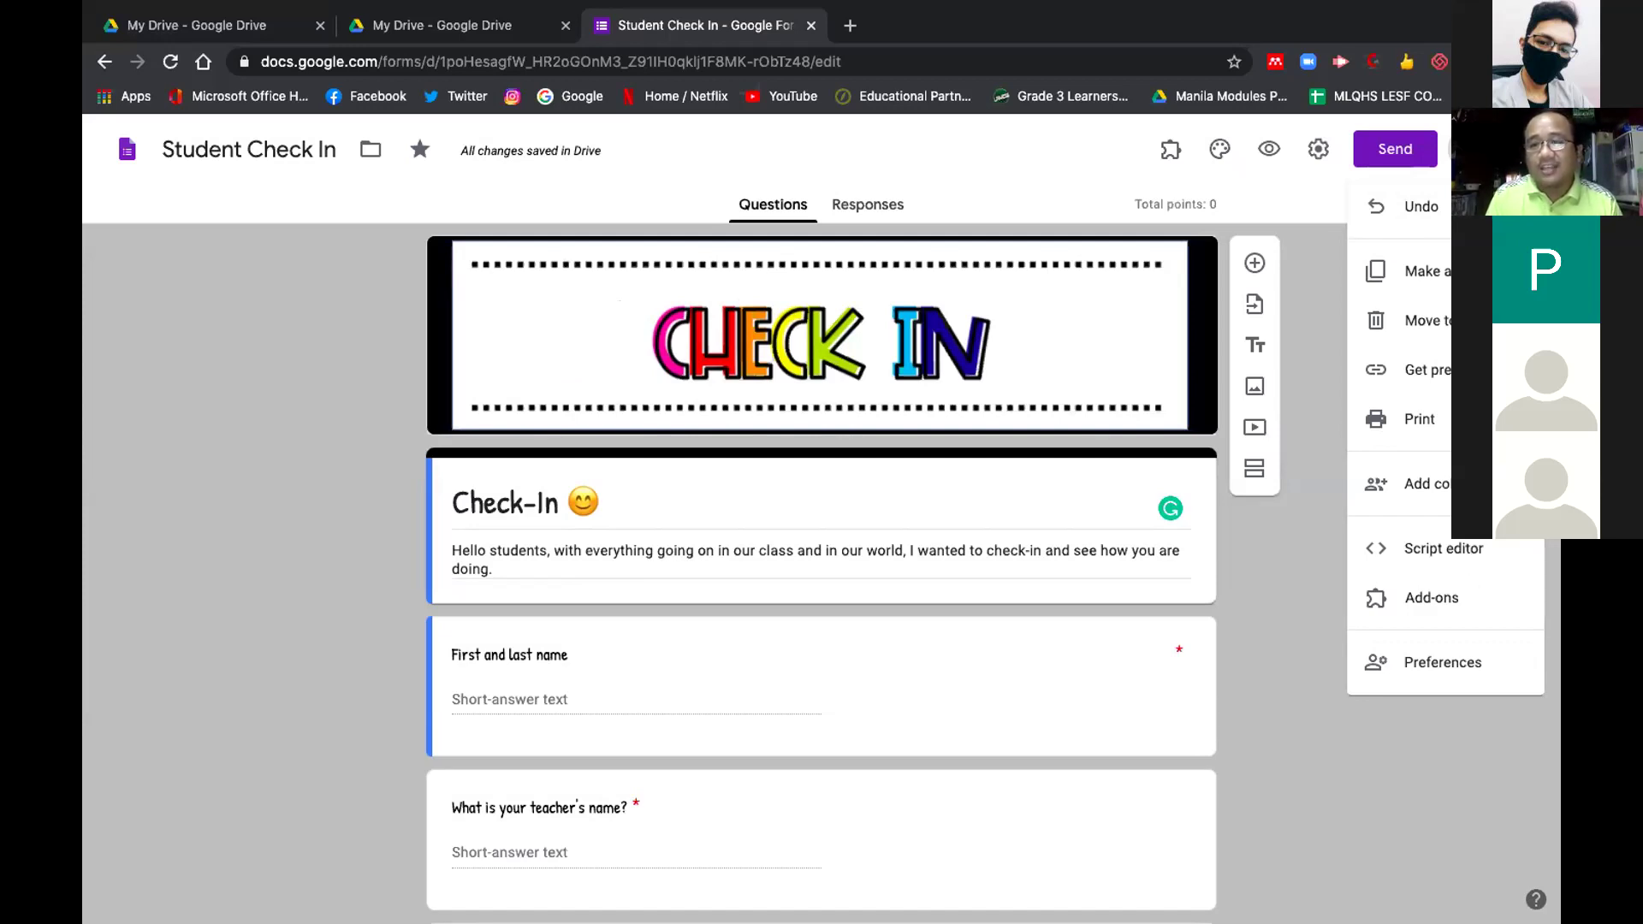
left_click(365, 557)
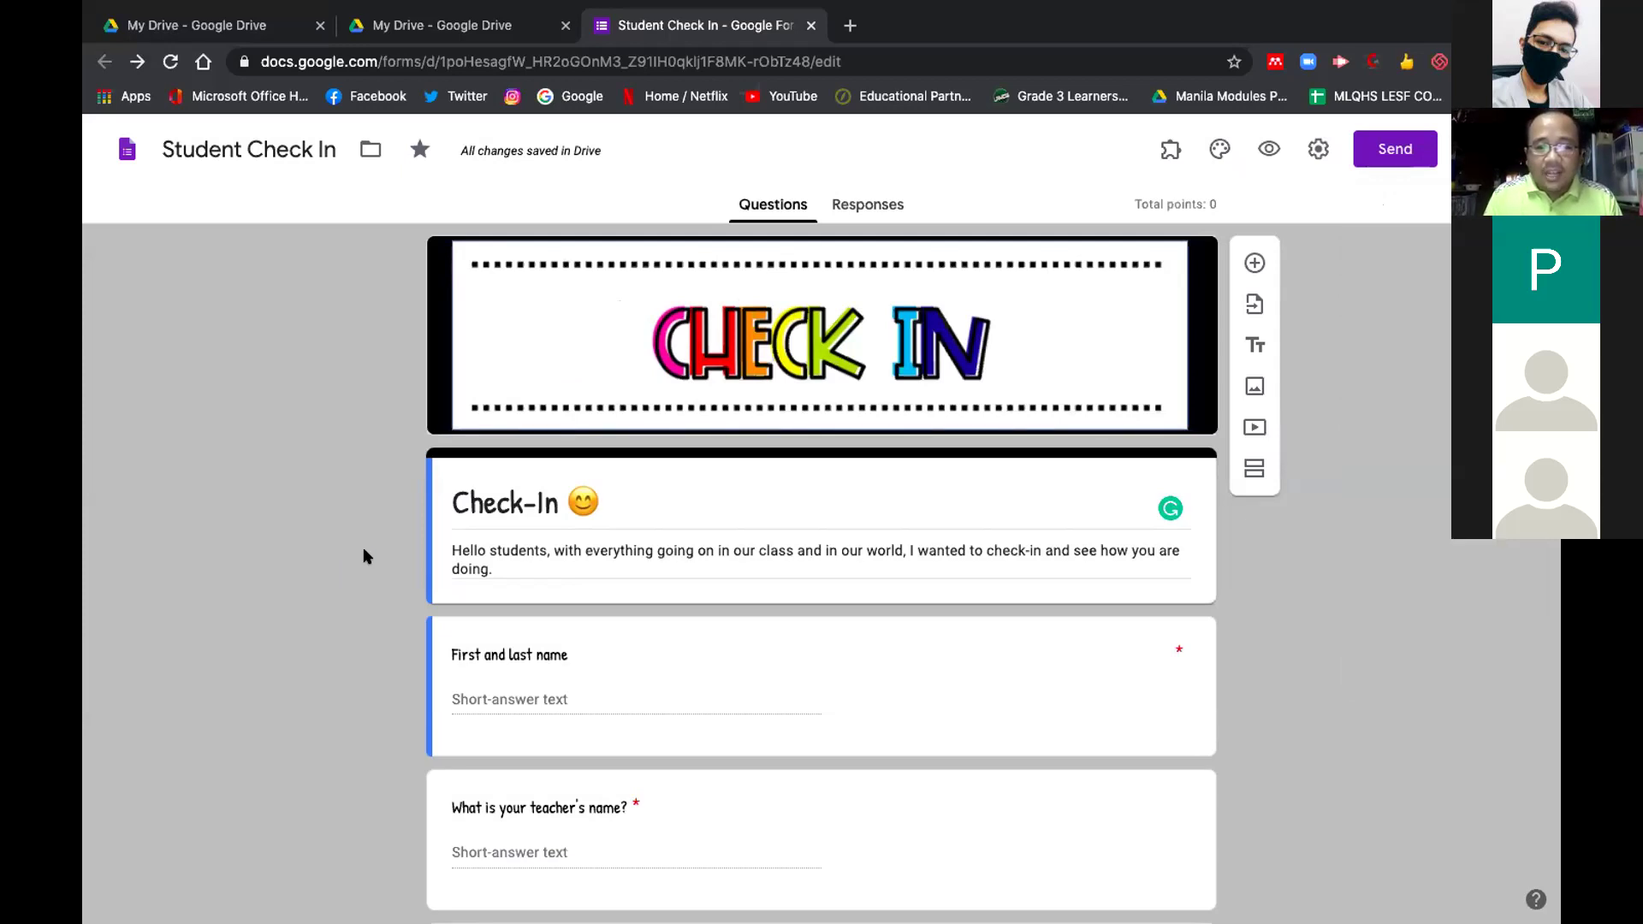
scroll(364, 557, "down", 1)
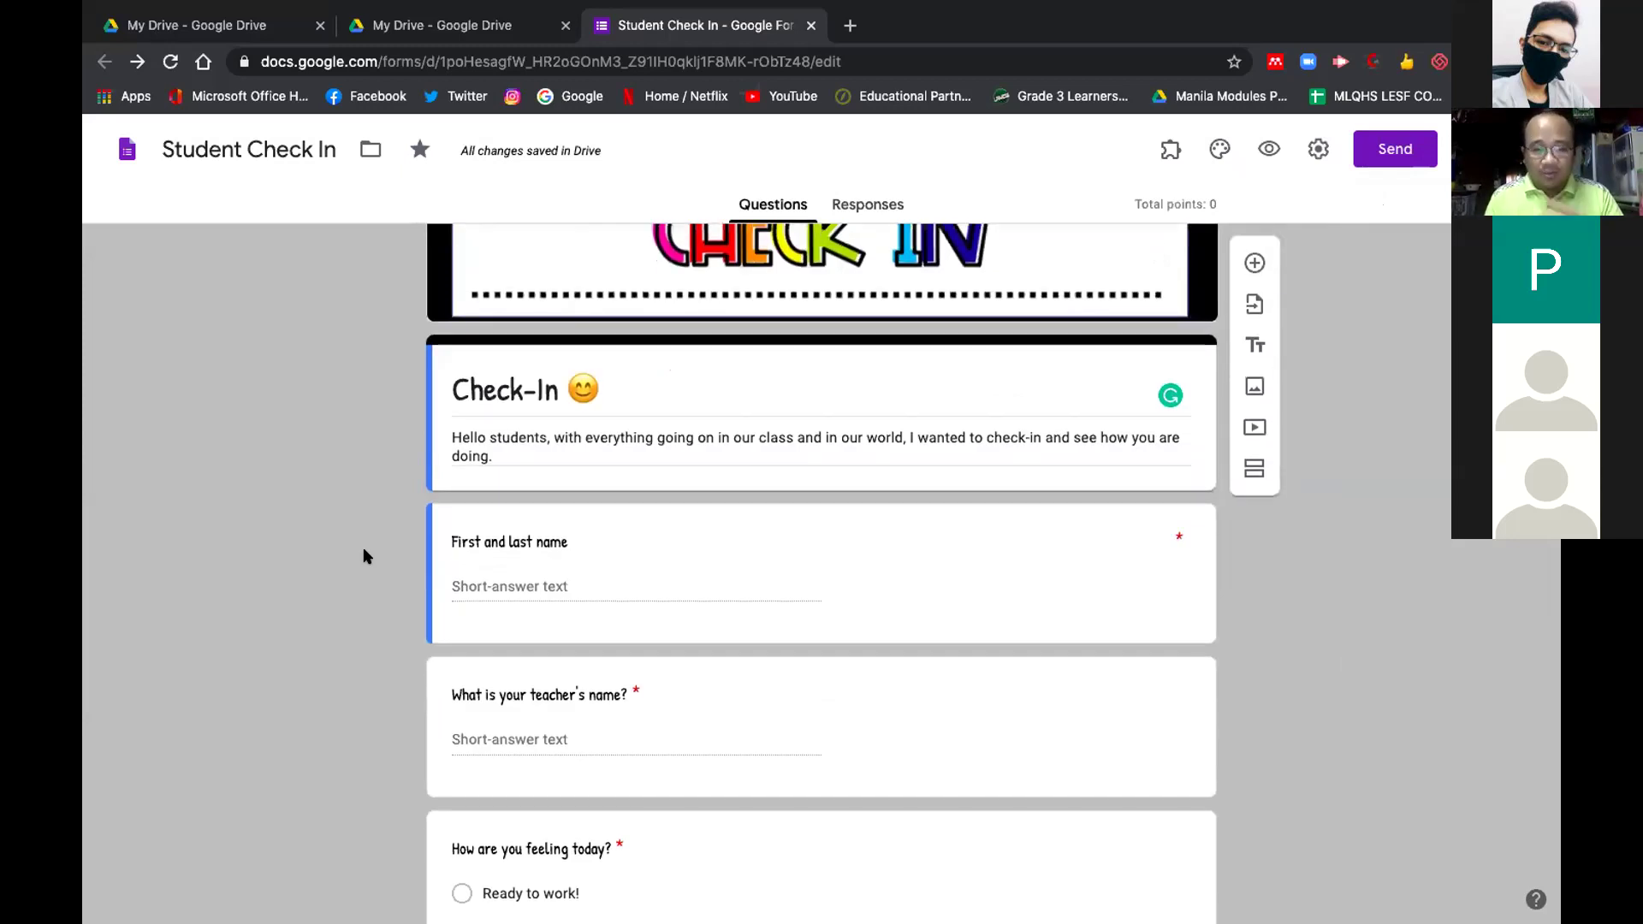
scroll(364, 557, "down", 15)
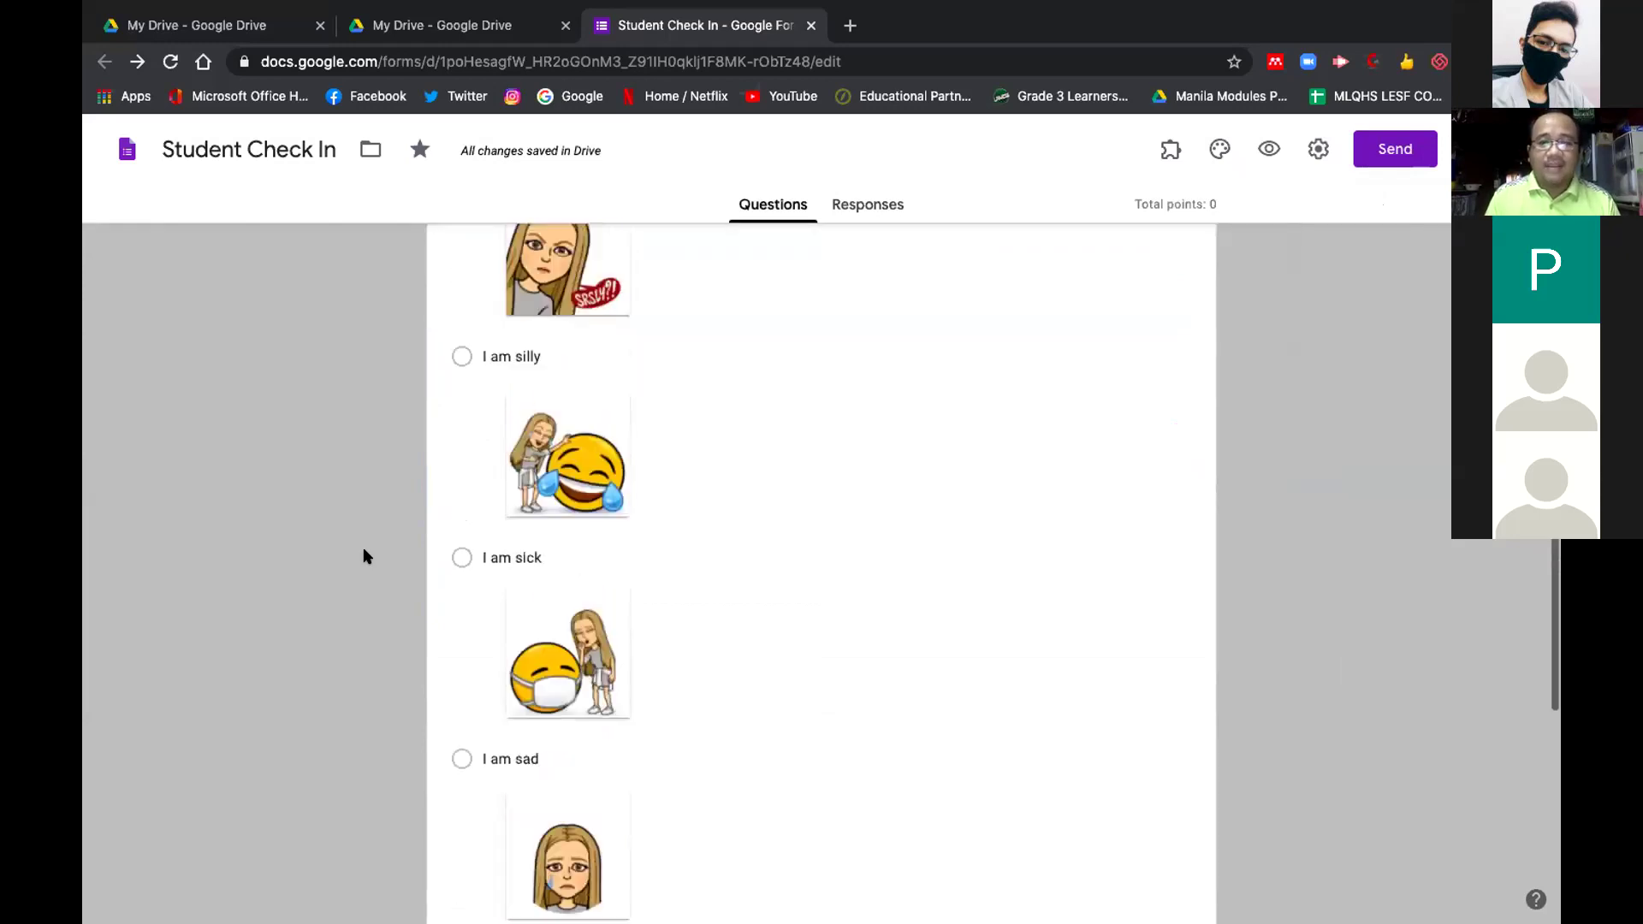
scroll(365, 557, "up", 1)
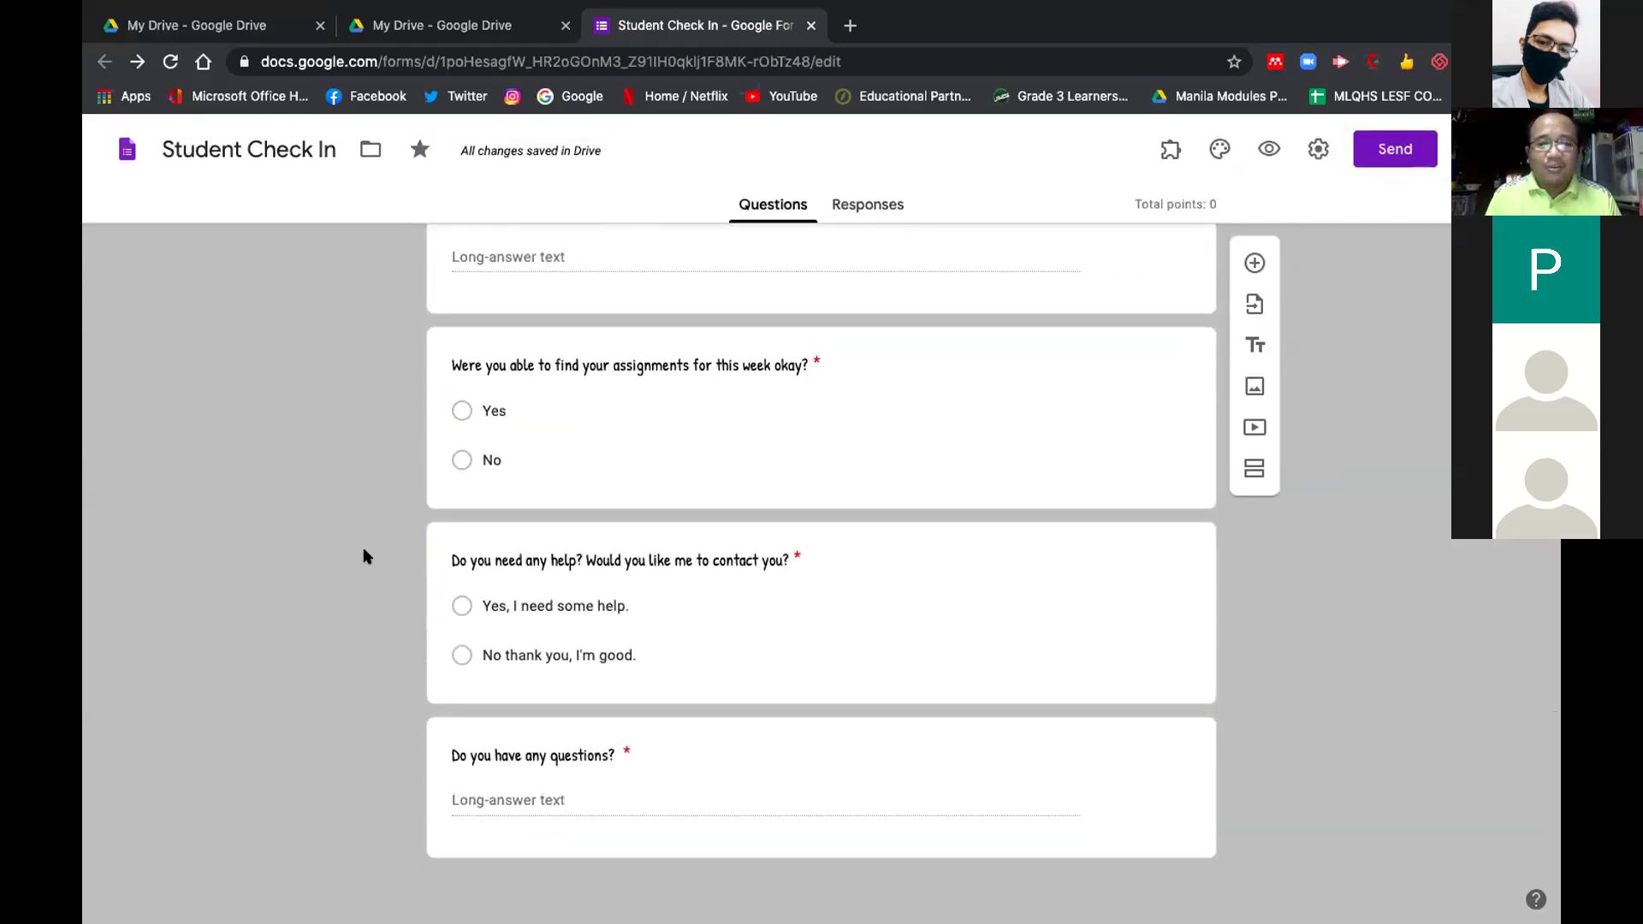
scroll(364, 557, "up", 2)
scroll(364, 557, "up", 10)
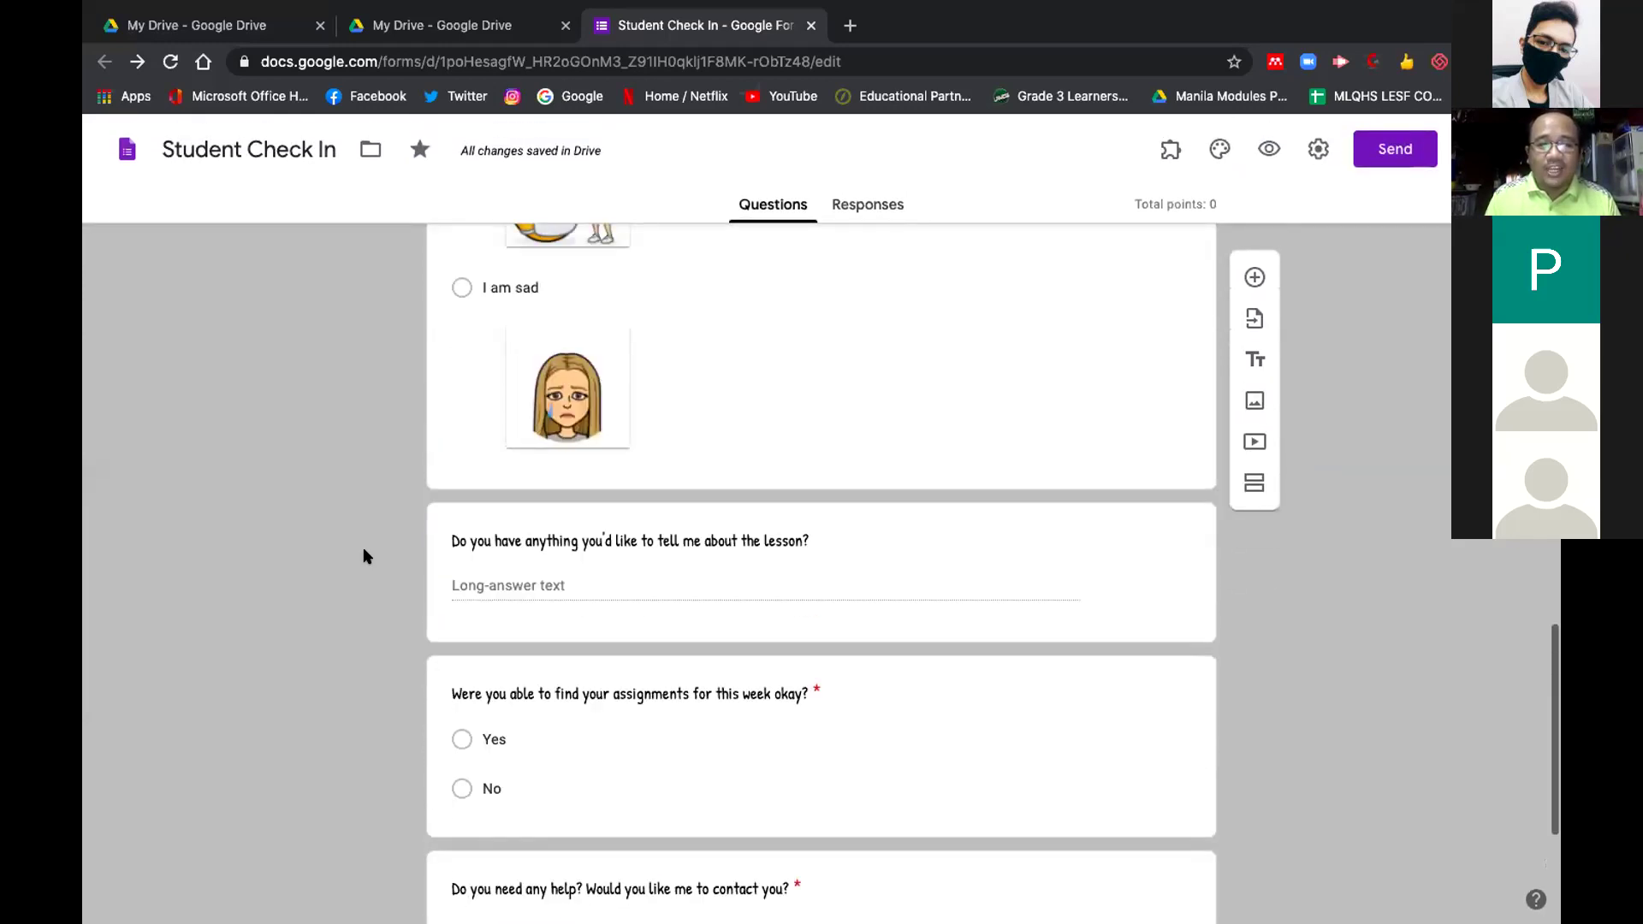
scroll(364, 557, "up", 5)
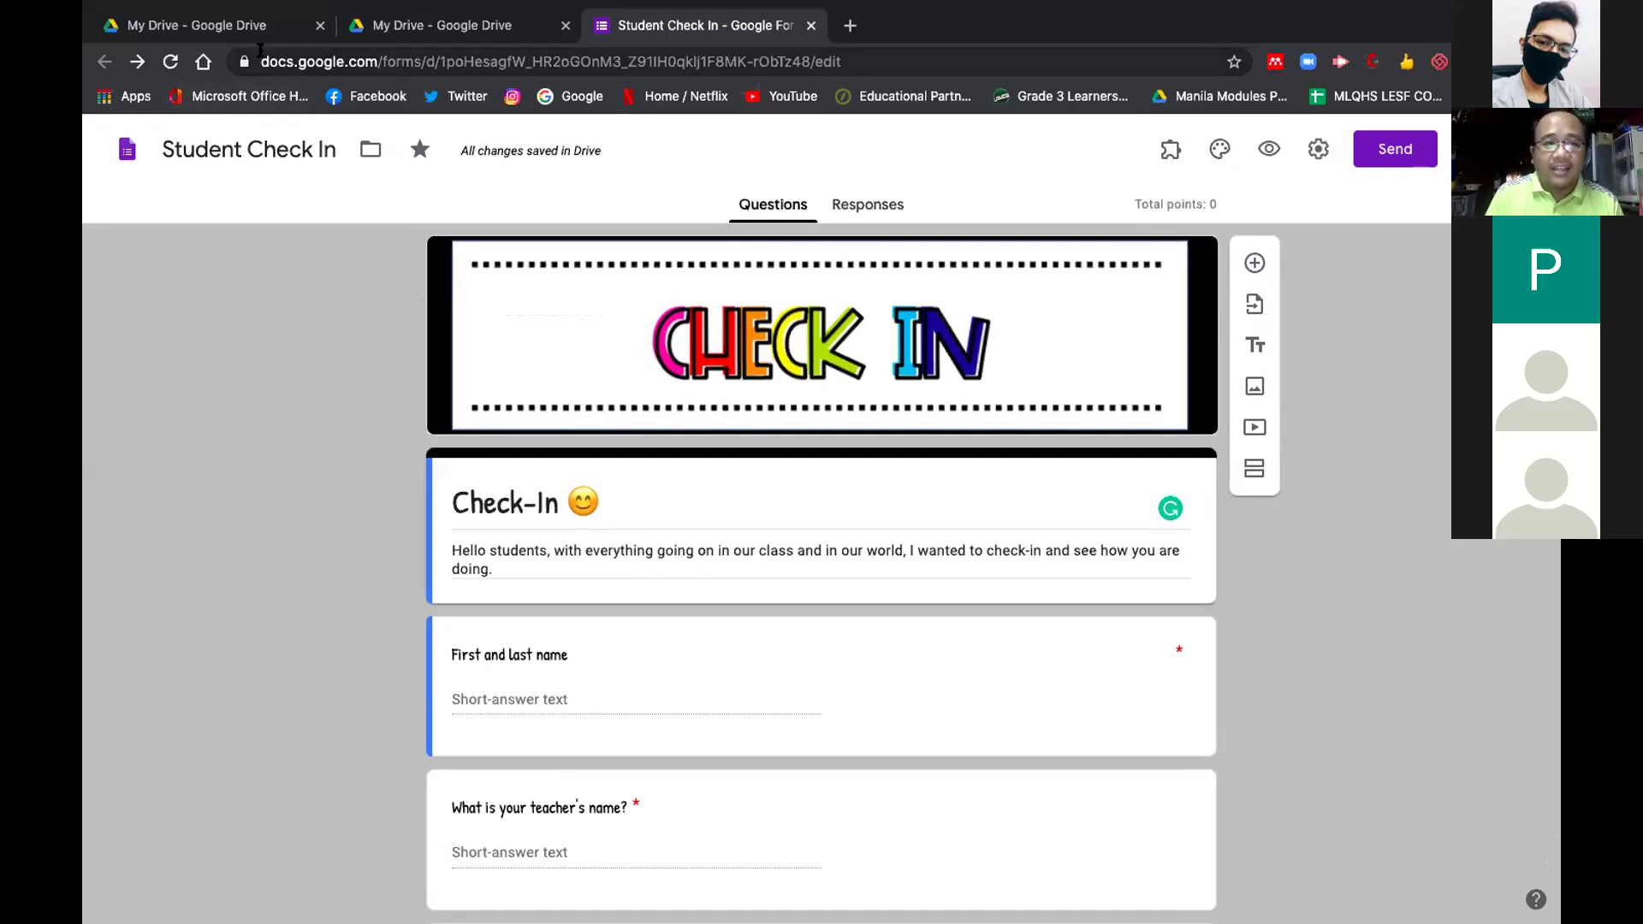
left_click(319, 26)
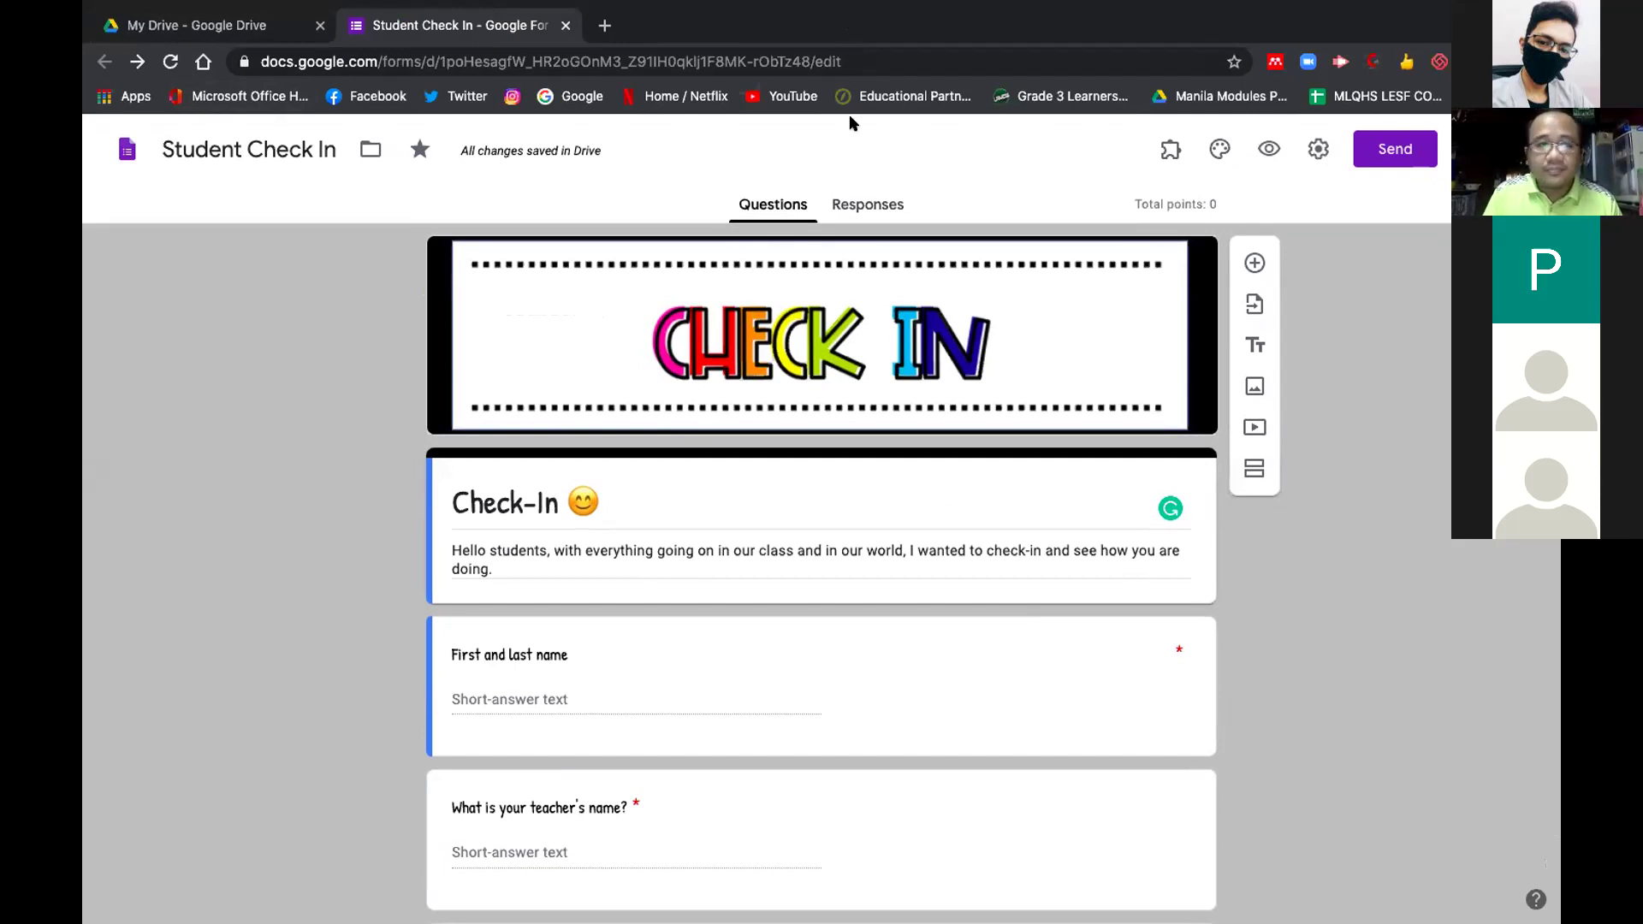
Go to the My Drive tab and switch Drive to the other Gmail account
left_click(885, 62)
left_click(864, 56)
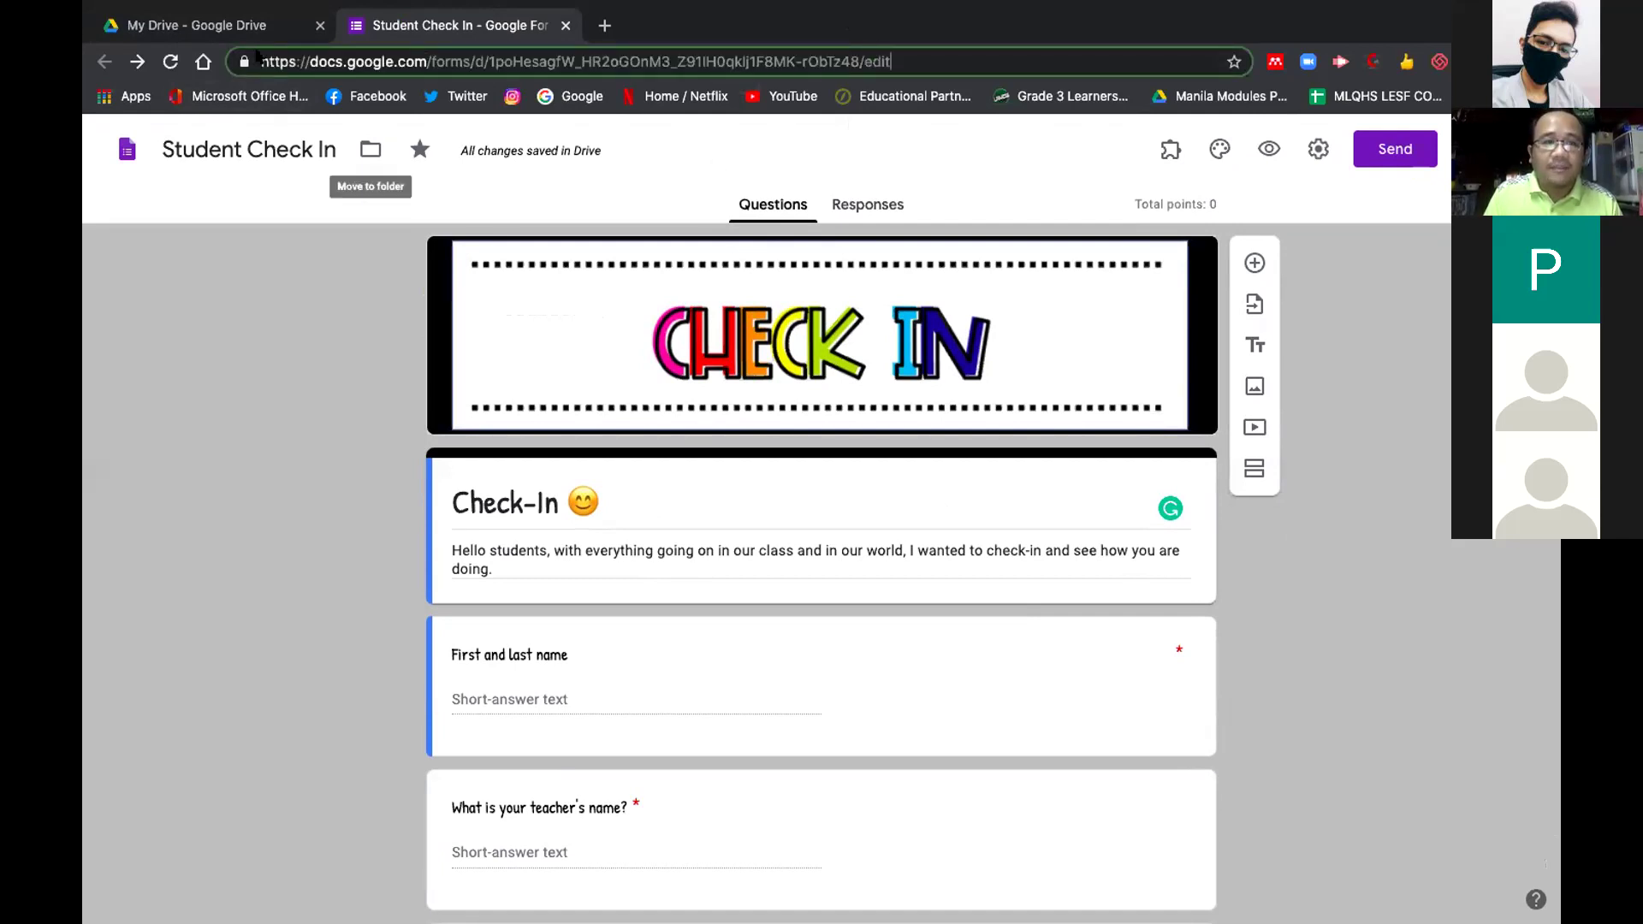
left_click(203, 30)
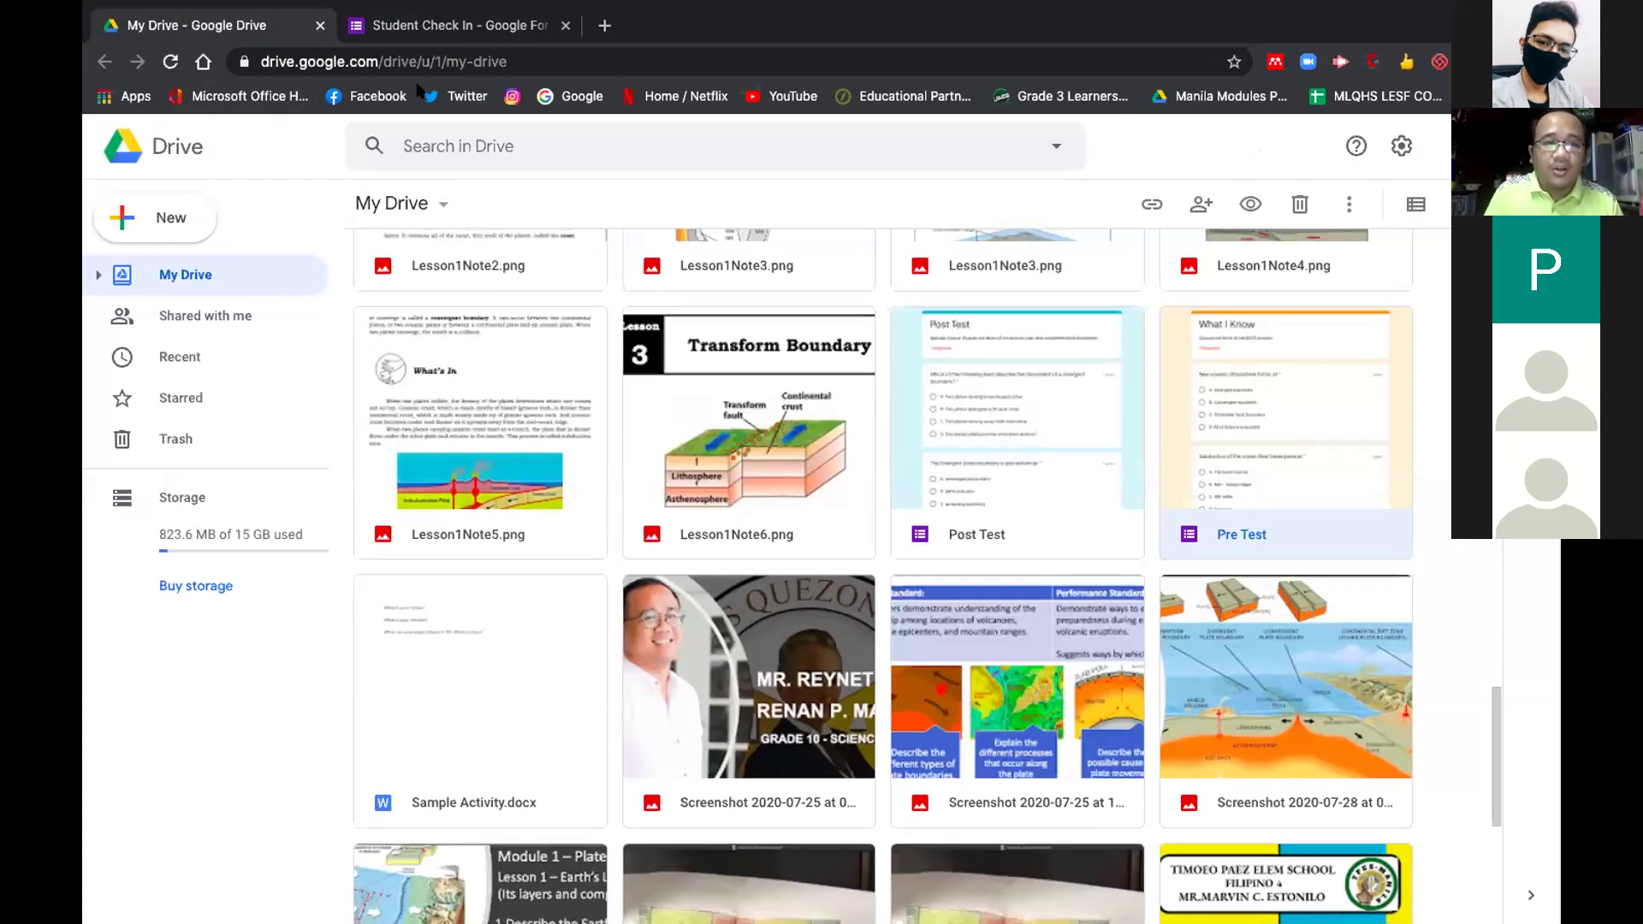
scroll(881, 574, "up", 7)
scroll(1484, 697, "up", 10)
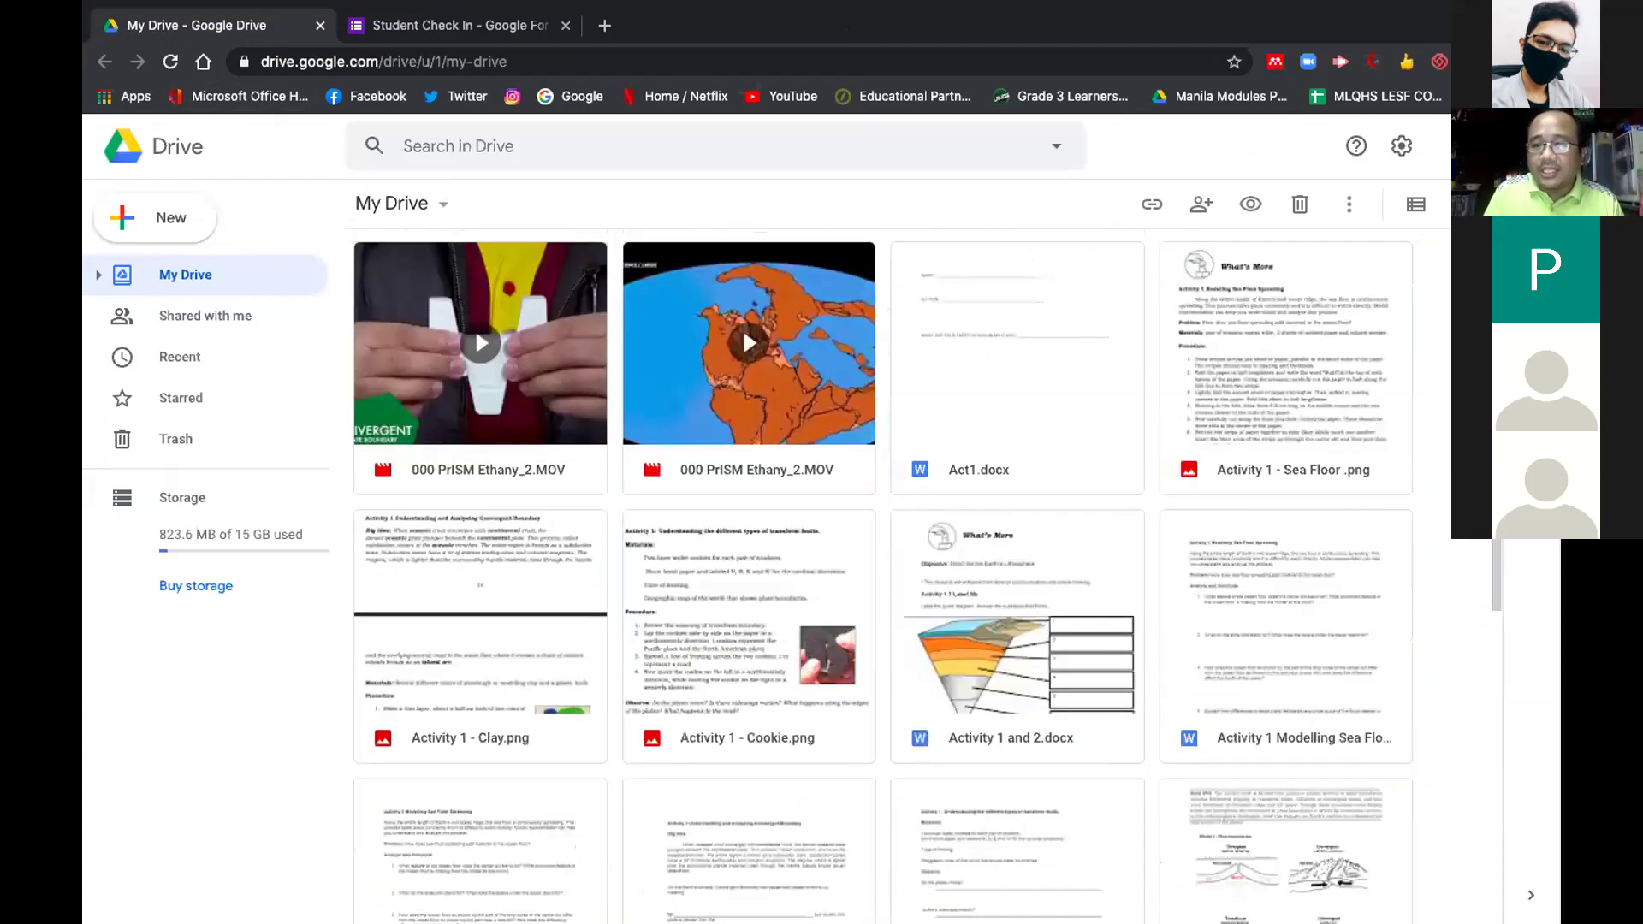
scroll(1383, 578, "up", 2)
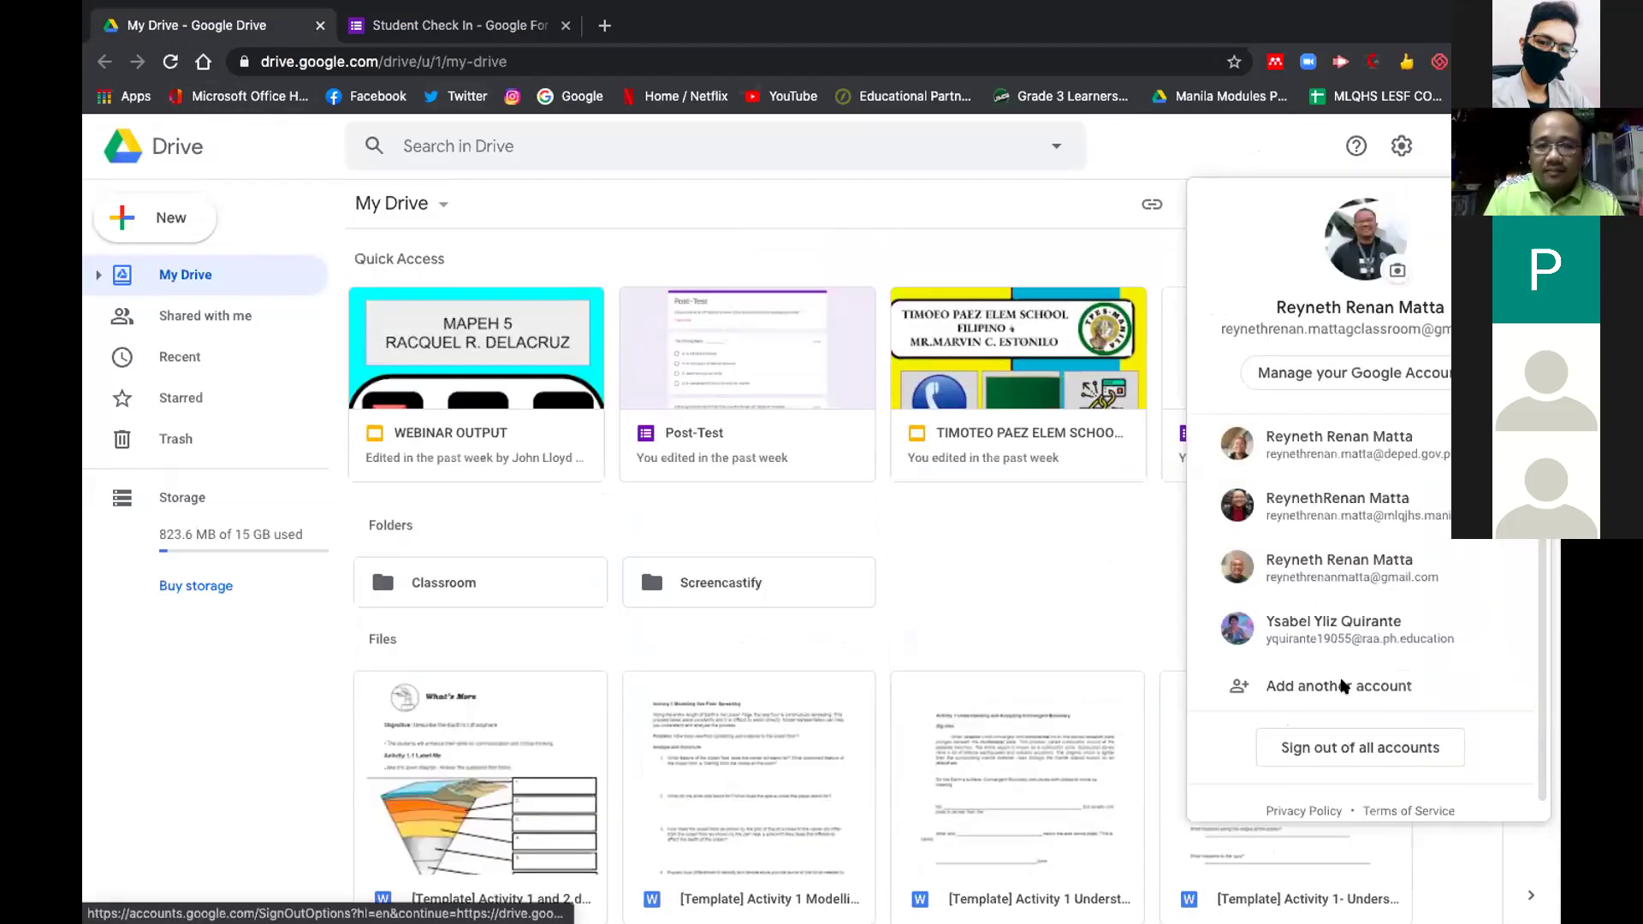
left_click(1352, 567)
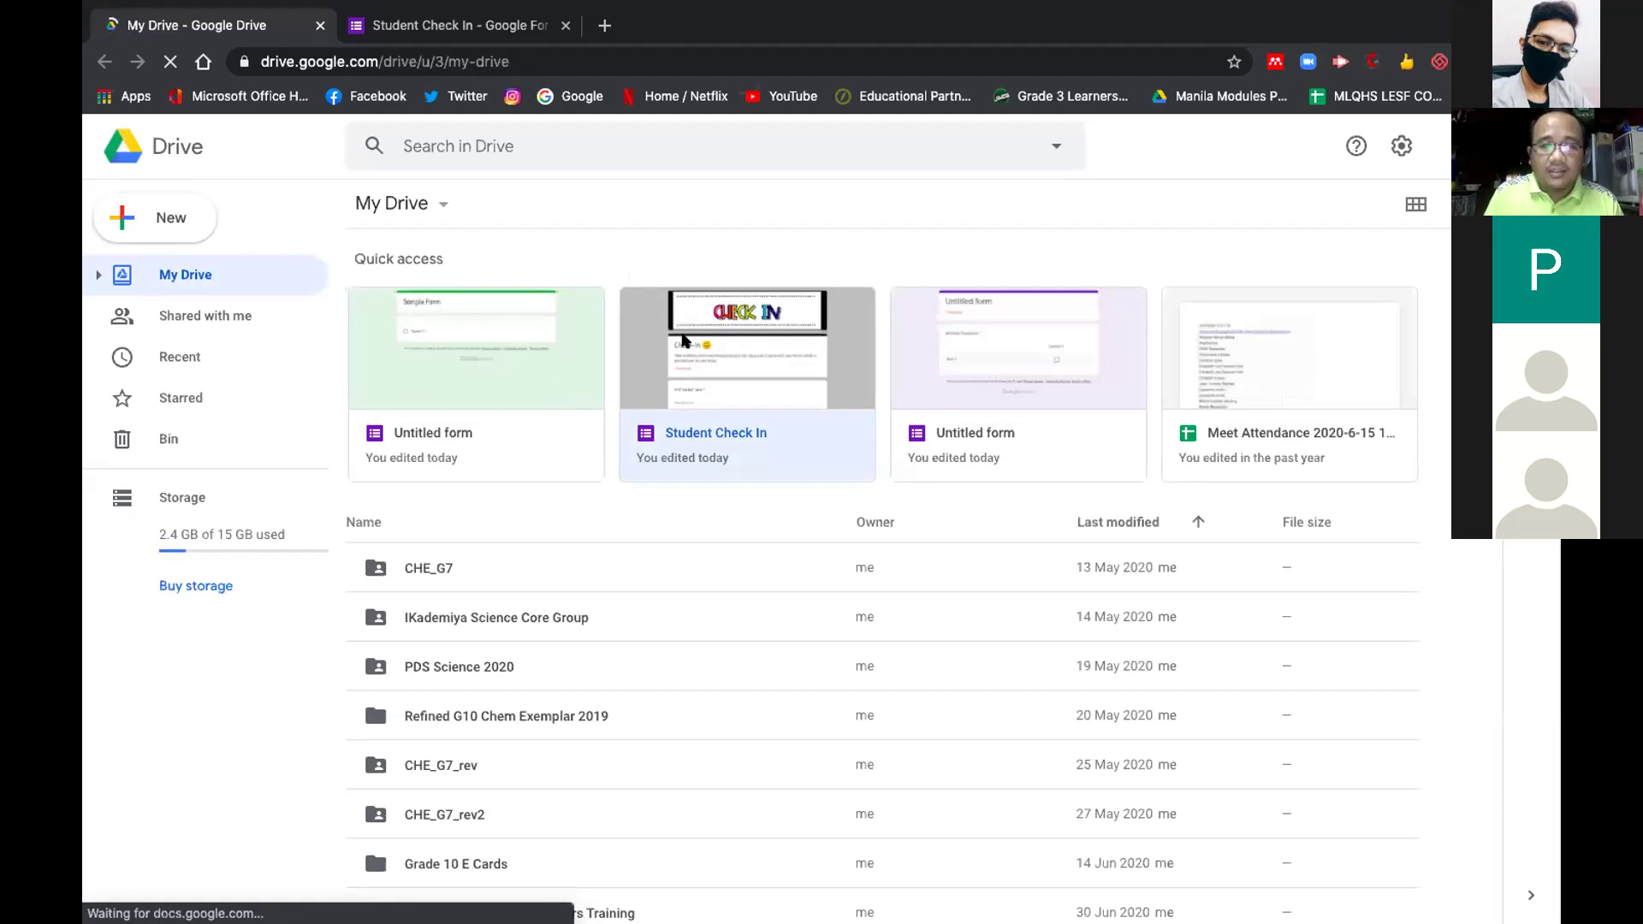
right_click(684, 341)
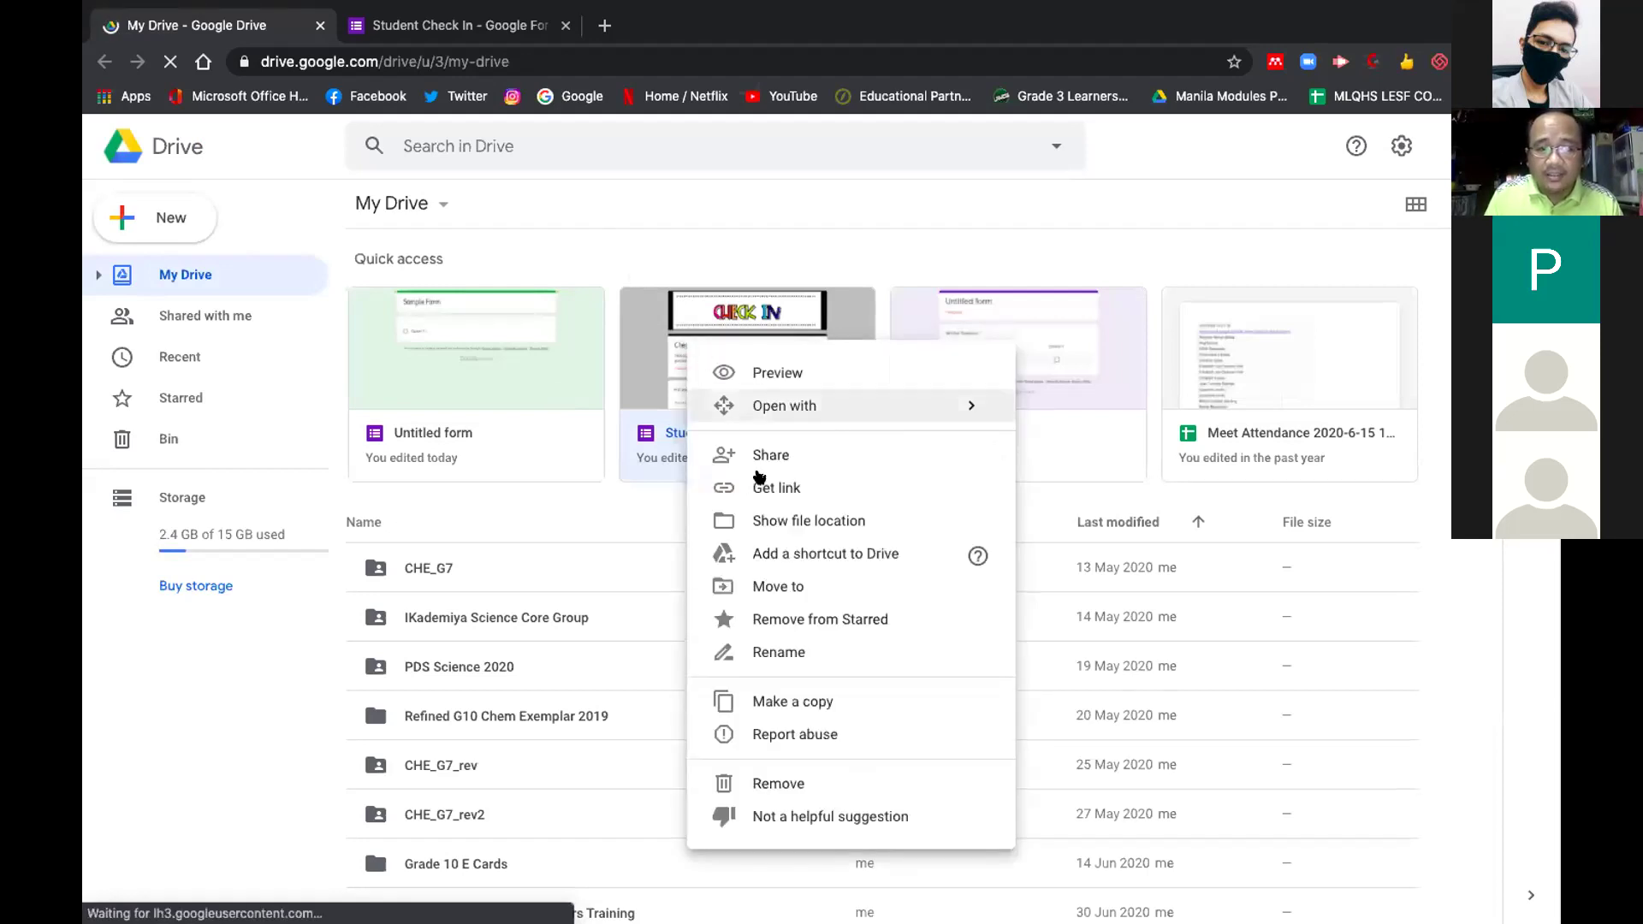
left_click(788, 455)
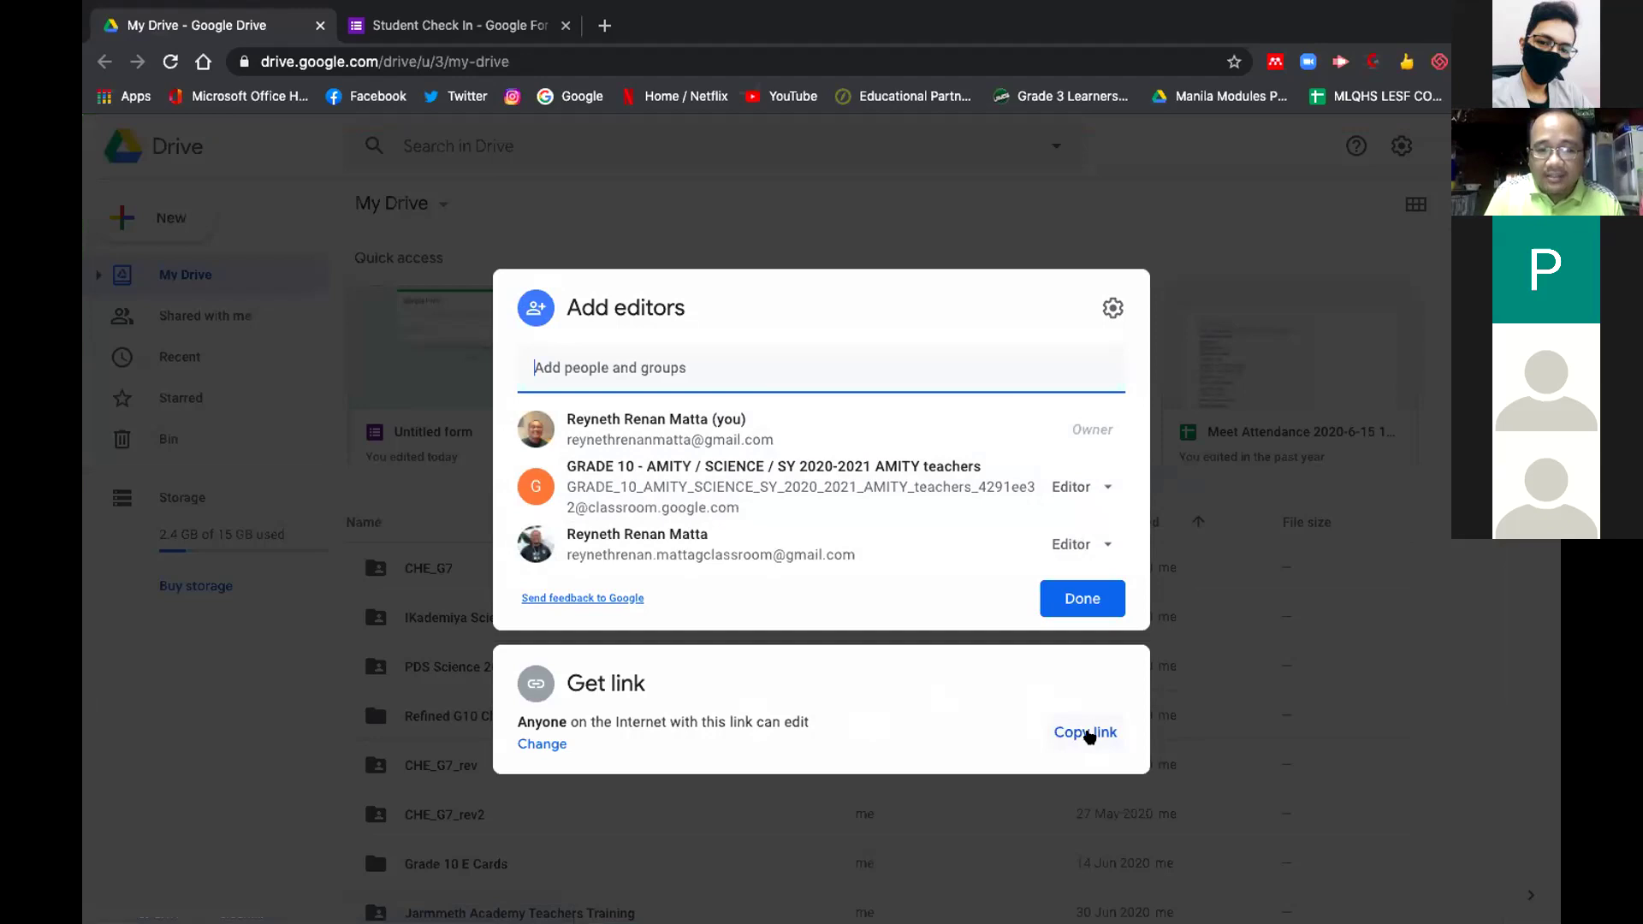
left_click(554, 744)
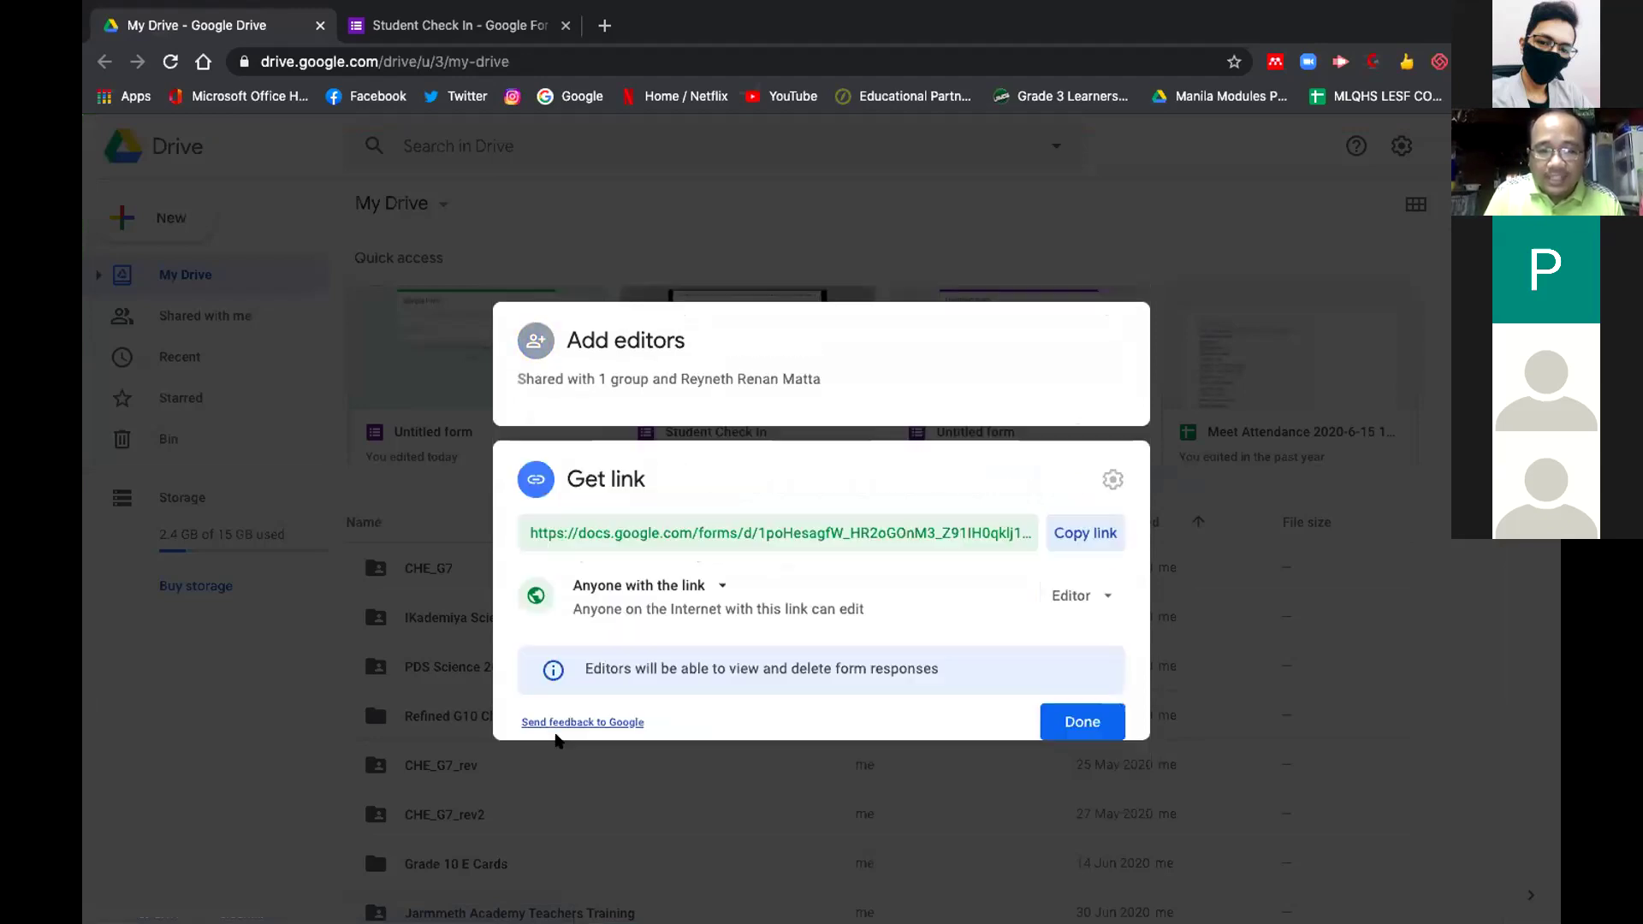
left_click(1070, 580)
left_click(1082, 630)
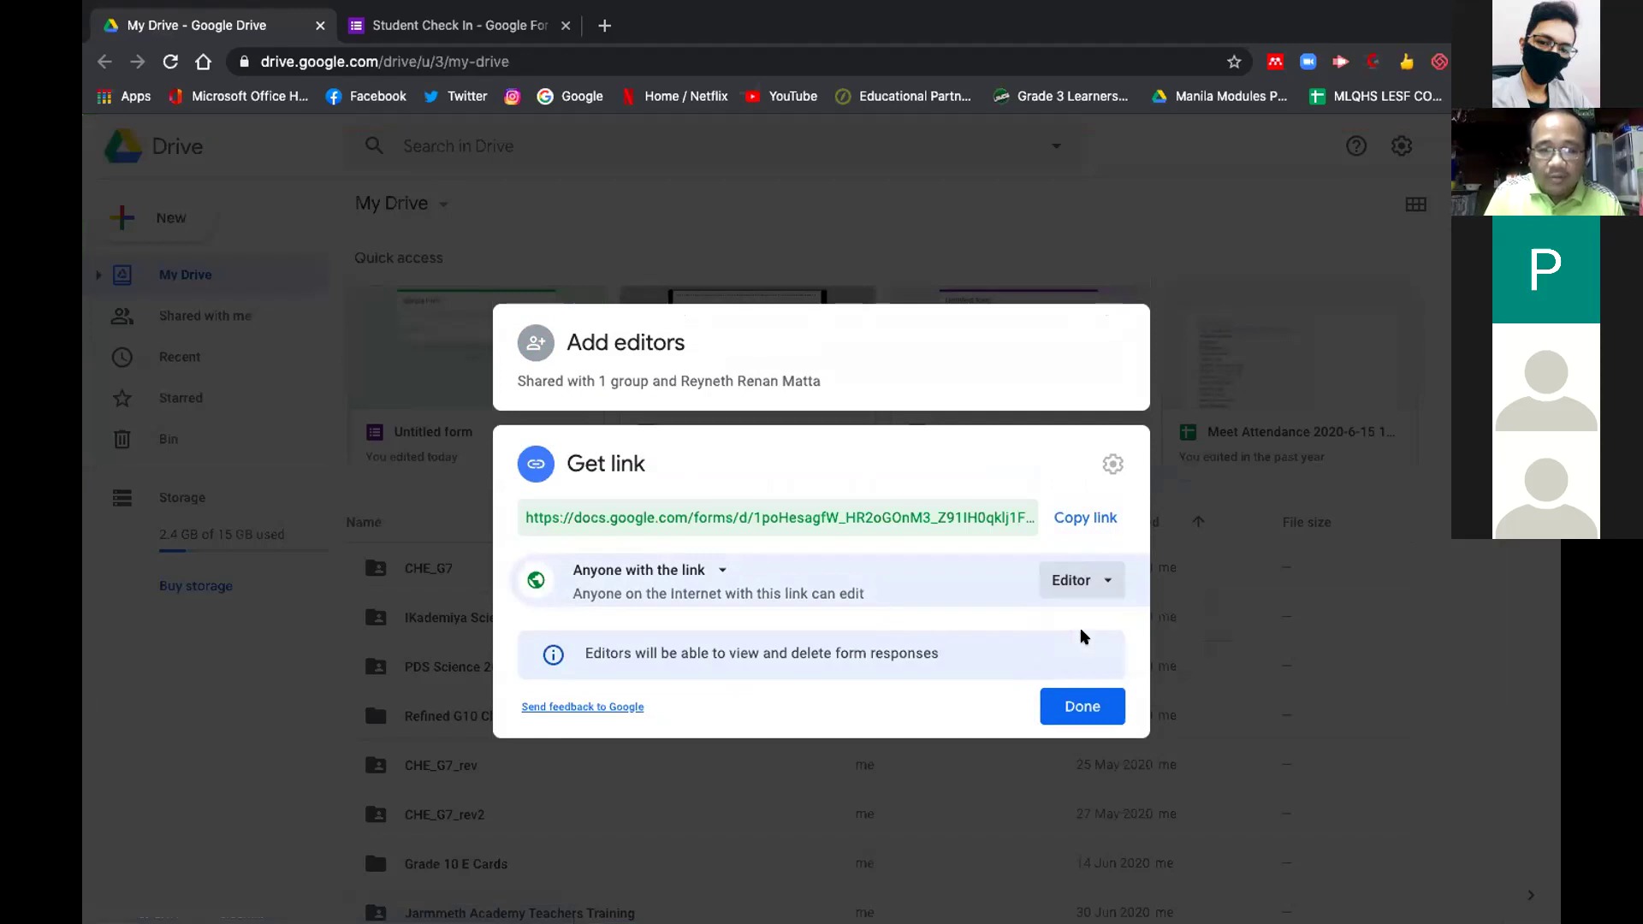
left_click(914, 510)
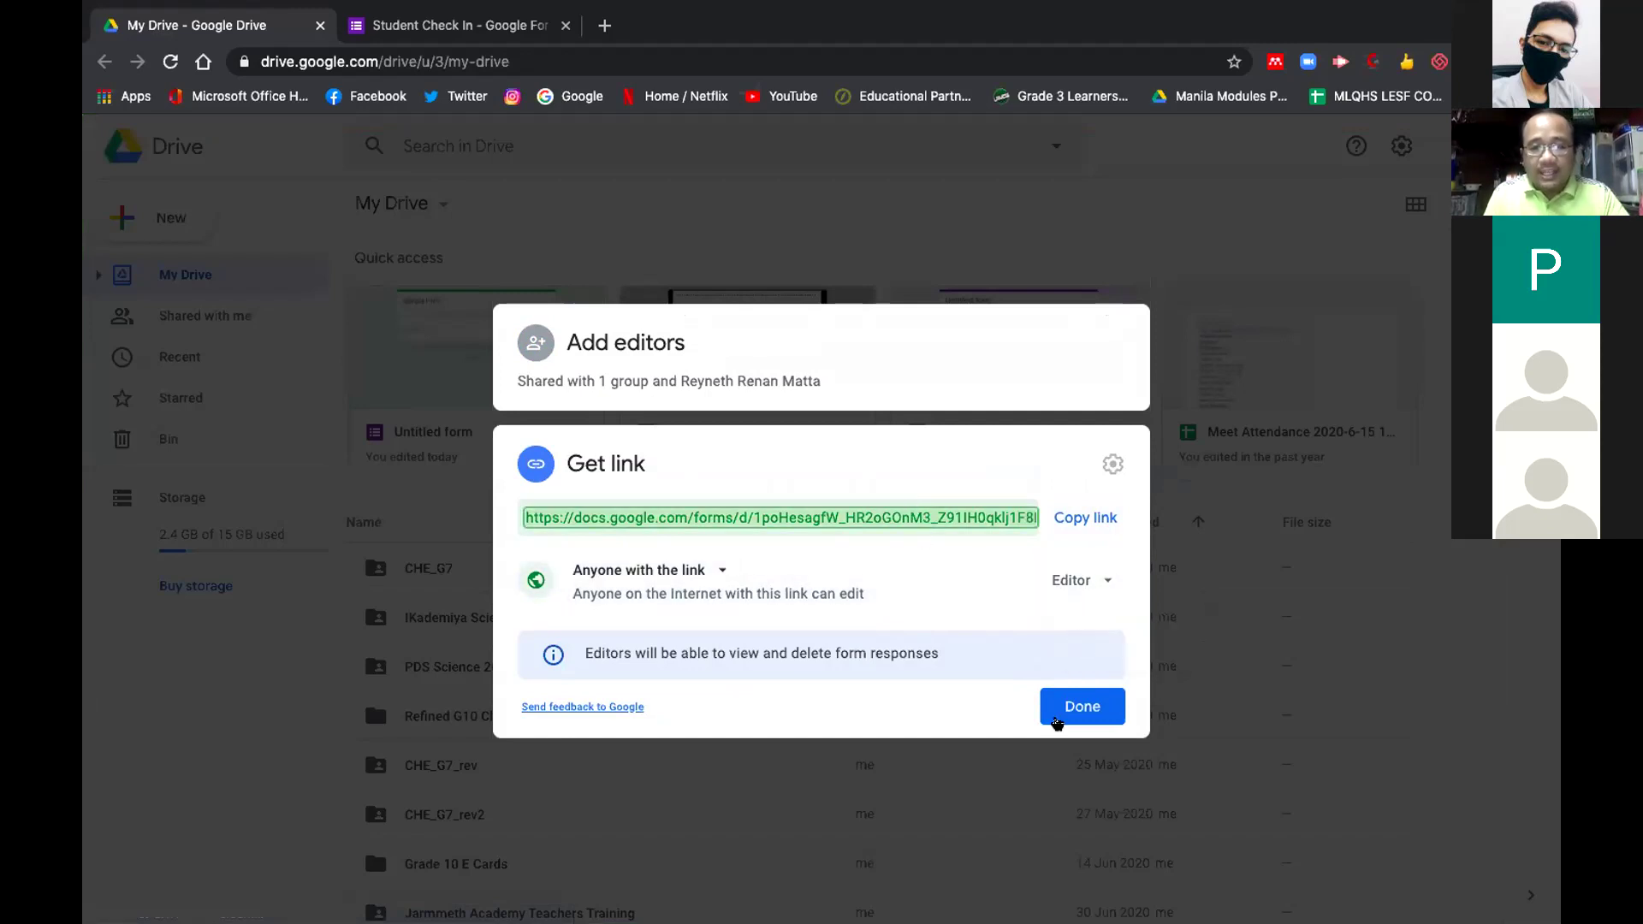
left_click(1080, 707)
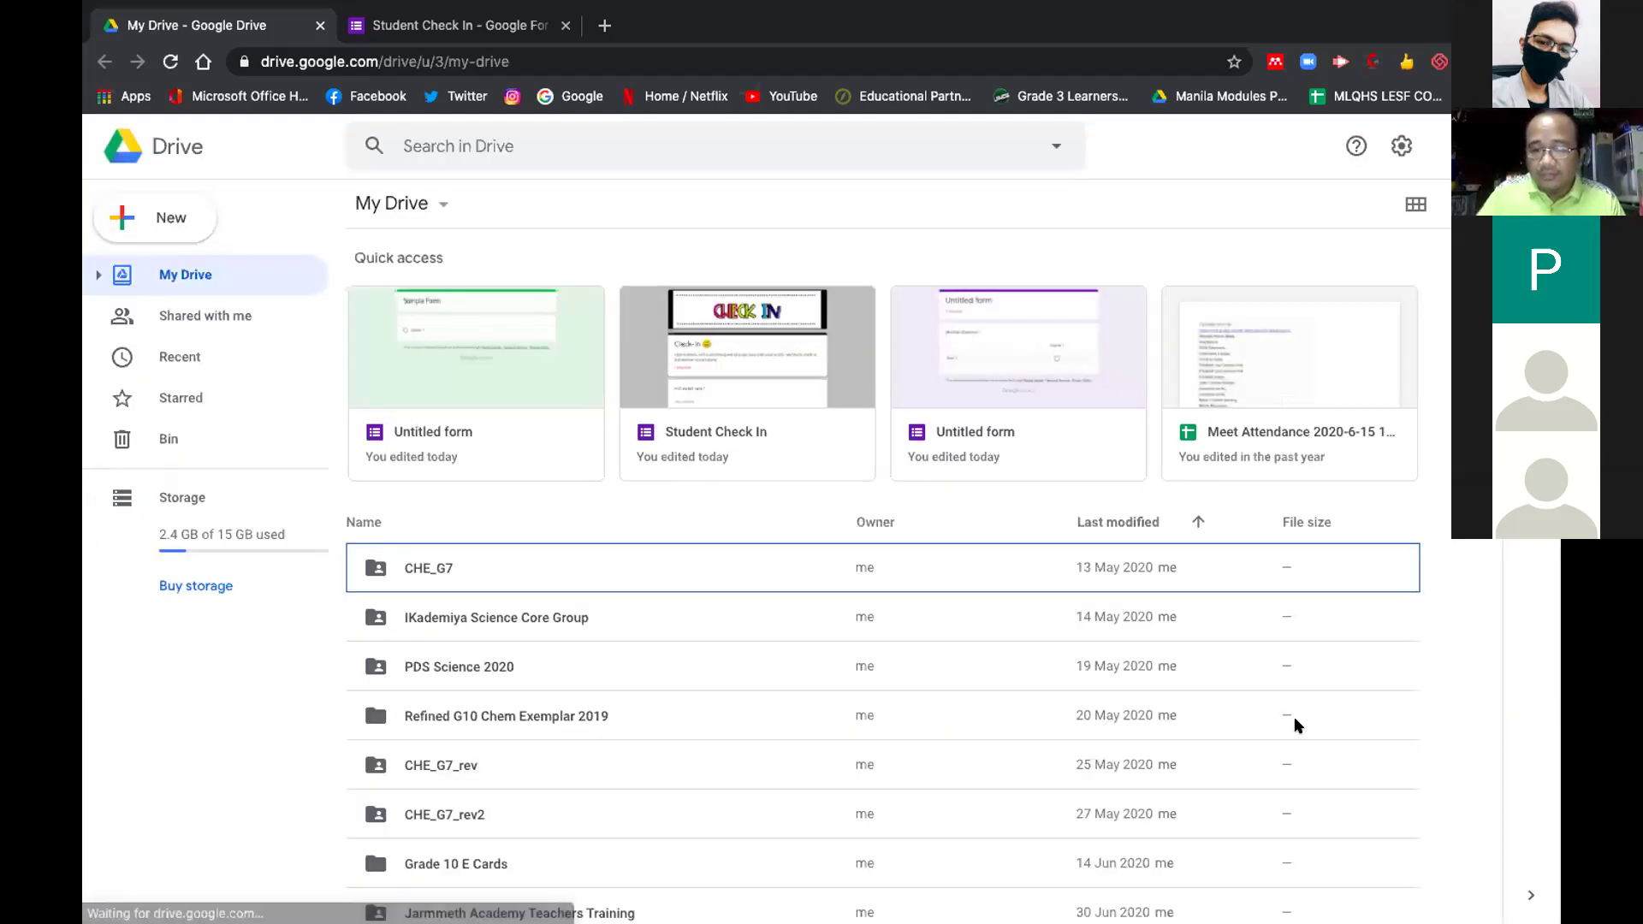
Copy the Student Check In form's anyone-can-edit link from its Share settings, then close them
right_click(724, 331)
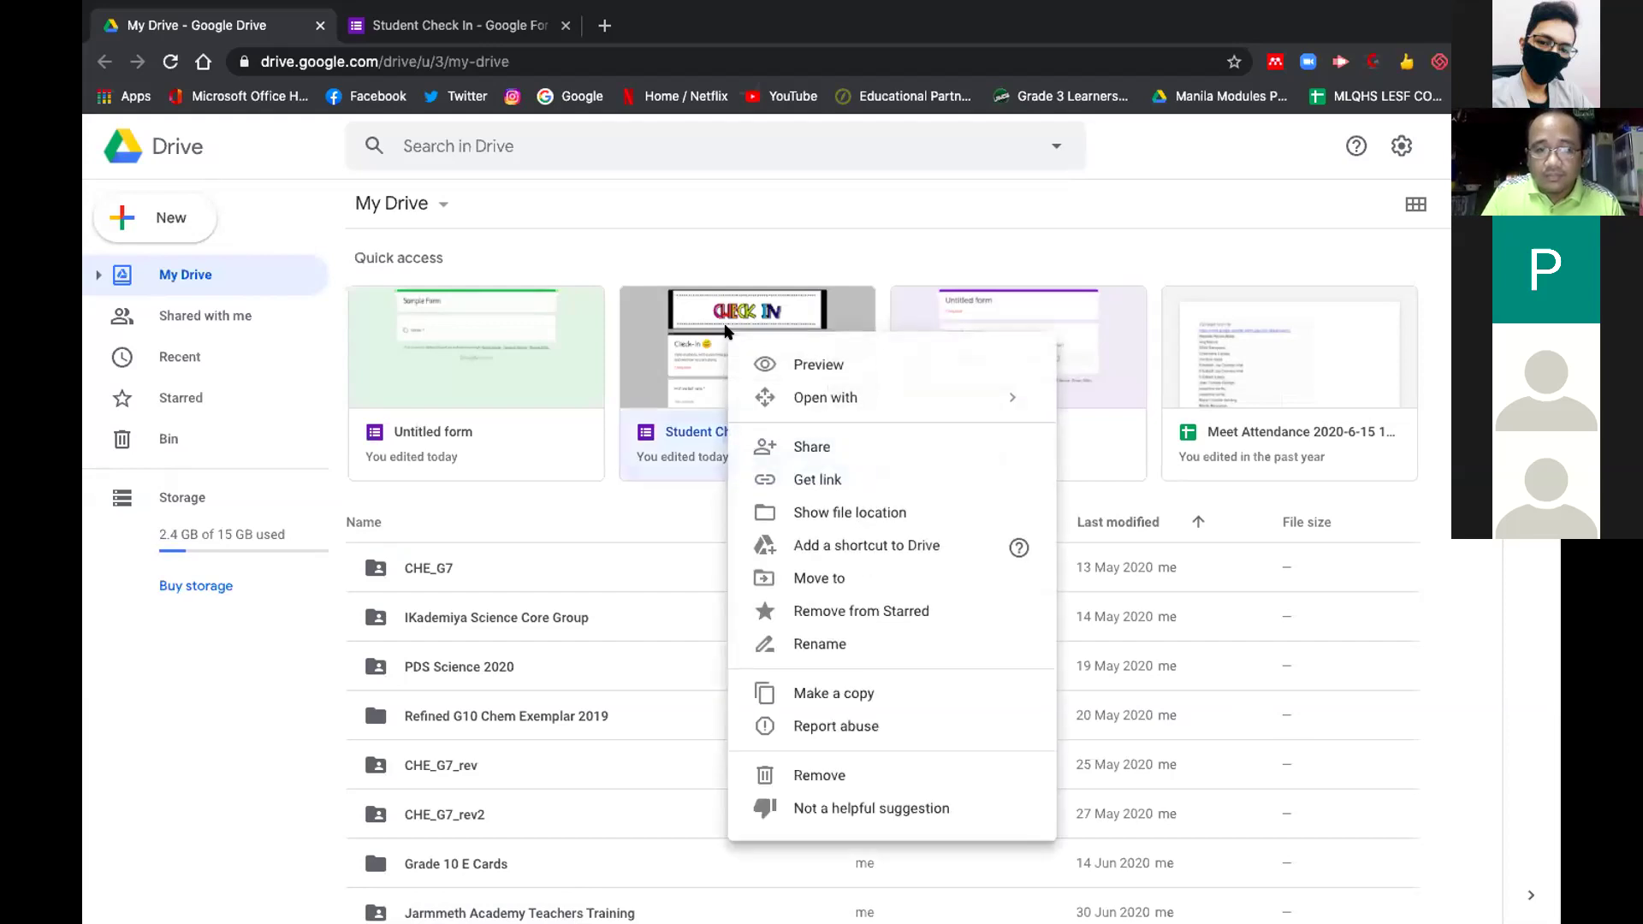
left_click(805, 445)
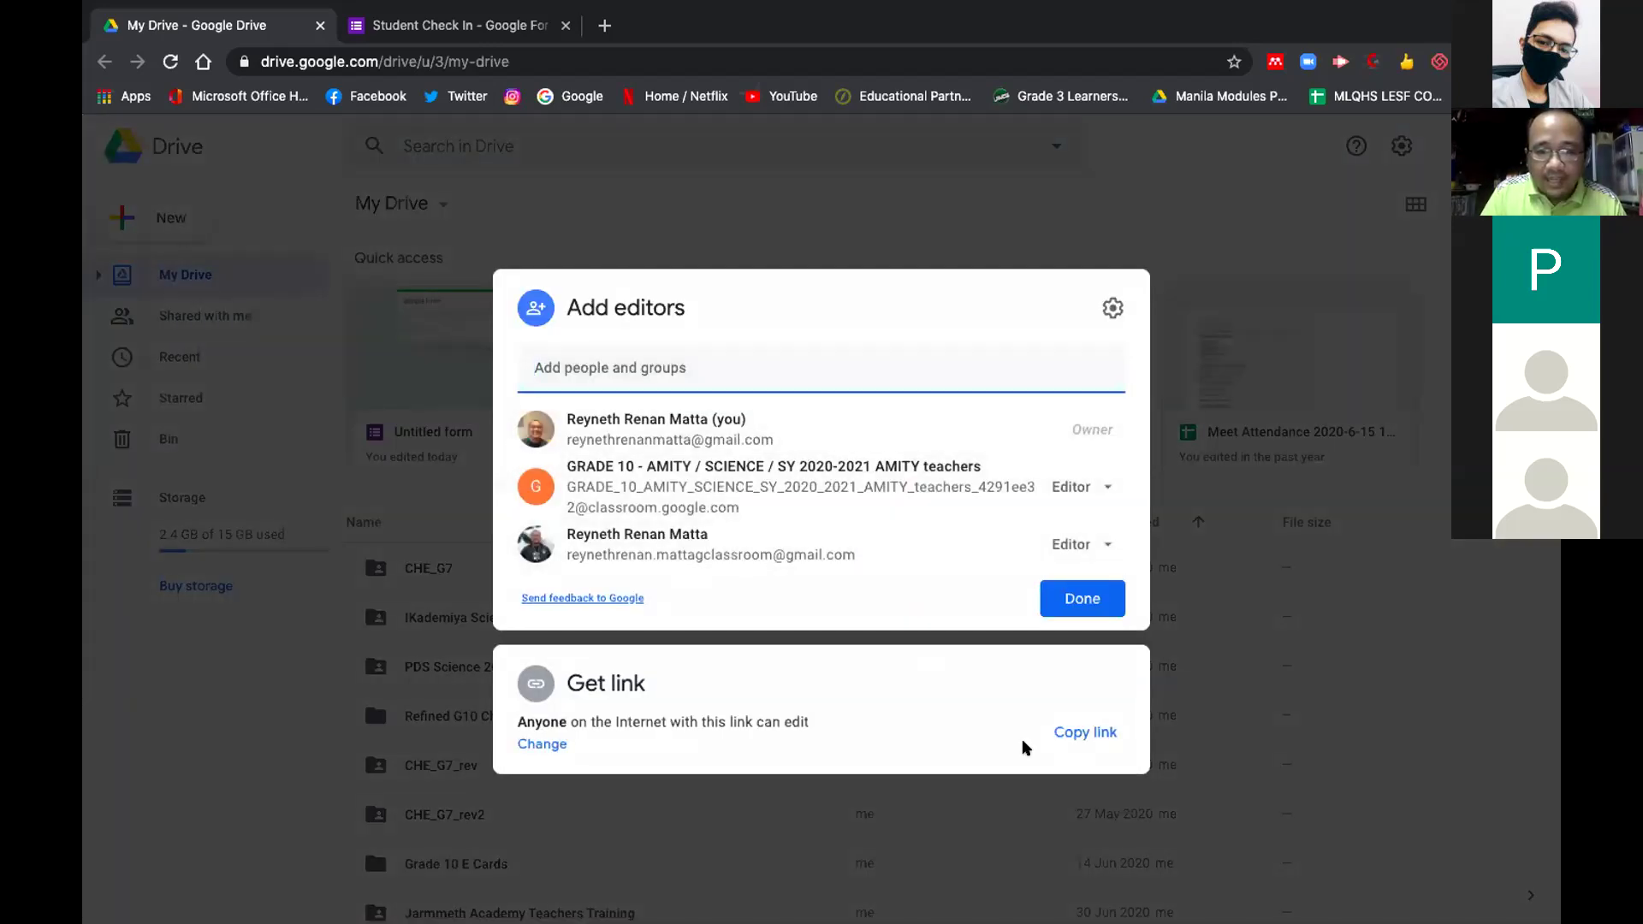
left_click(543, 741)
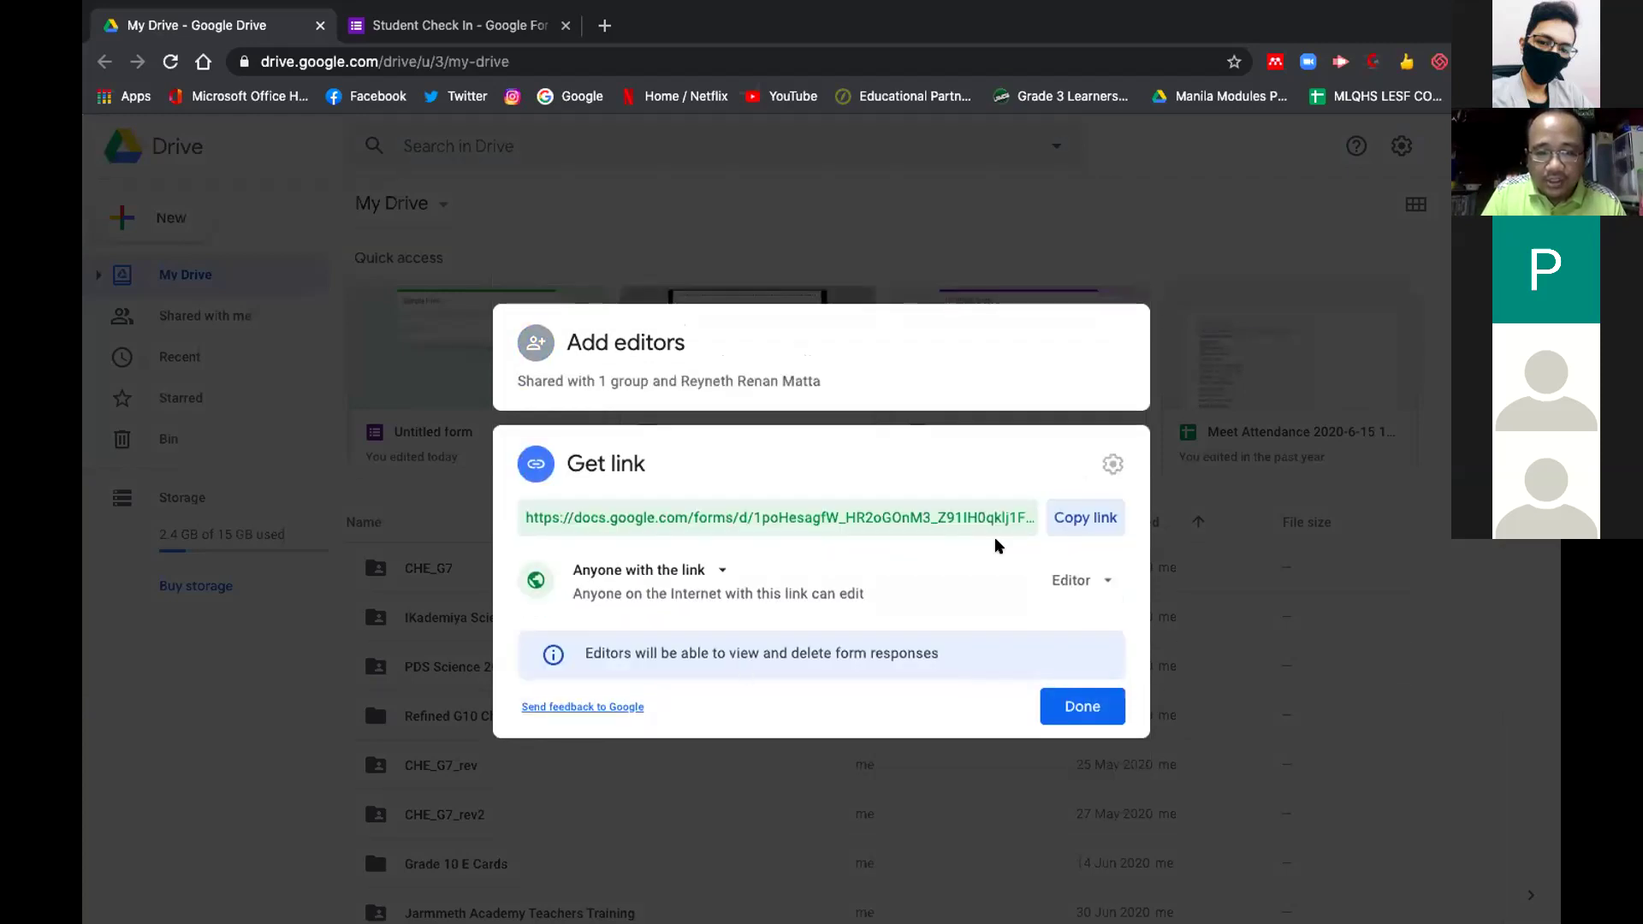
right_click(897, 520)
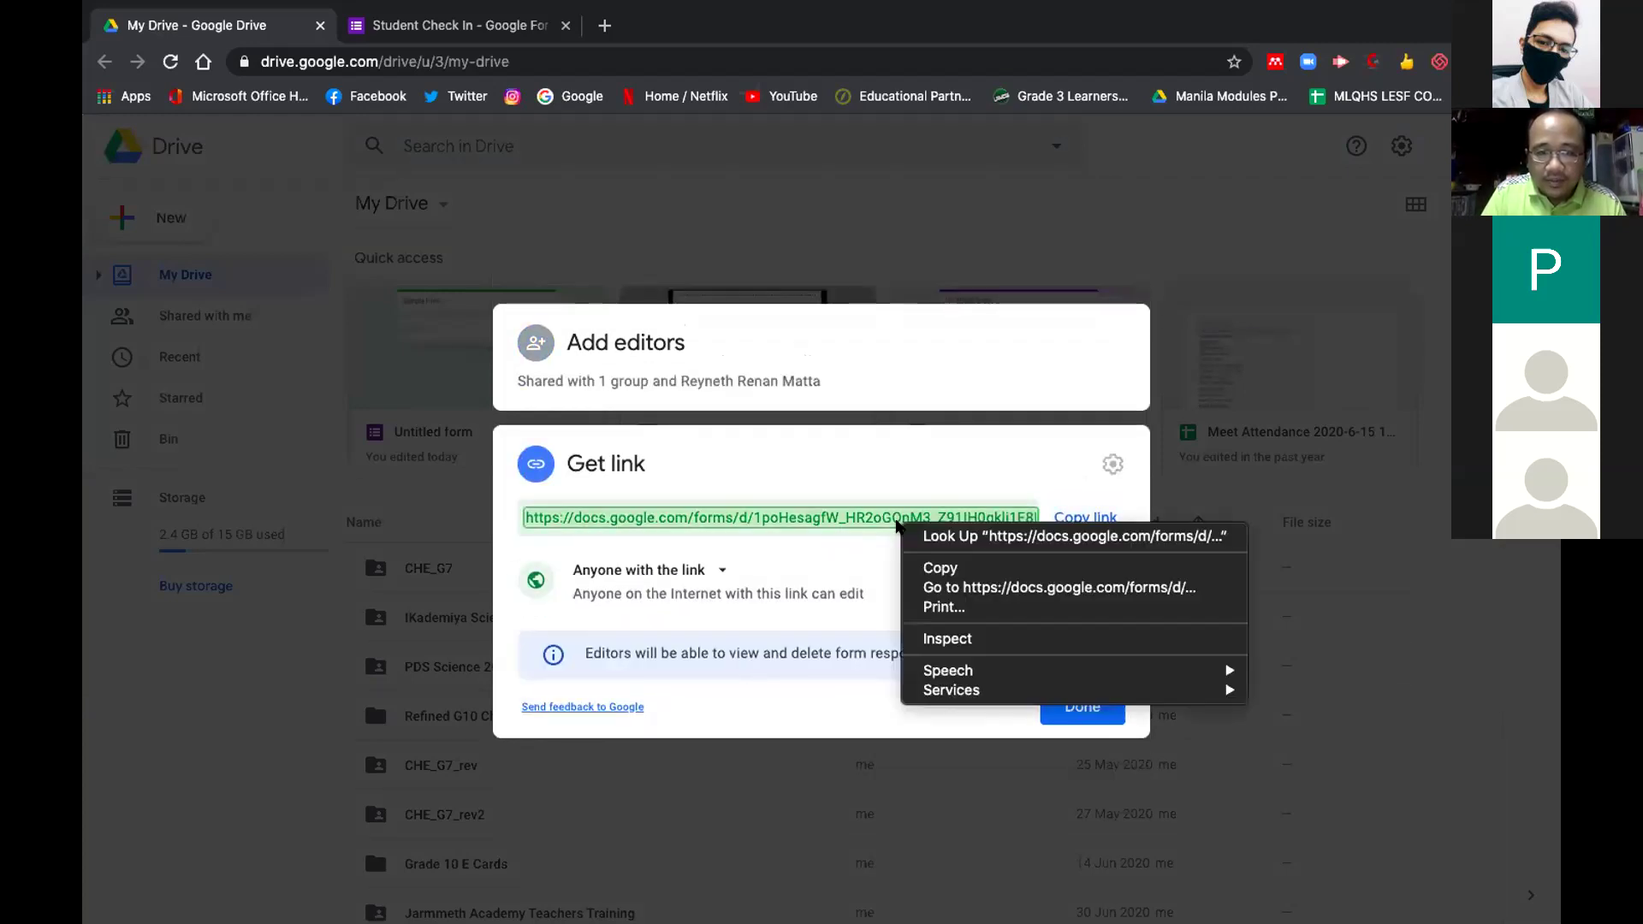
left_click(931, 571)
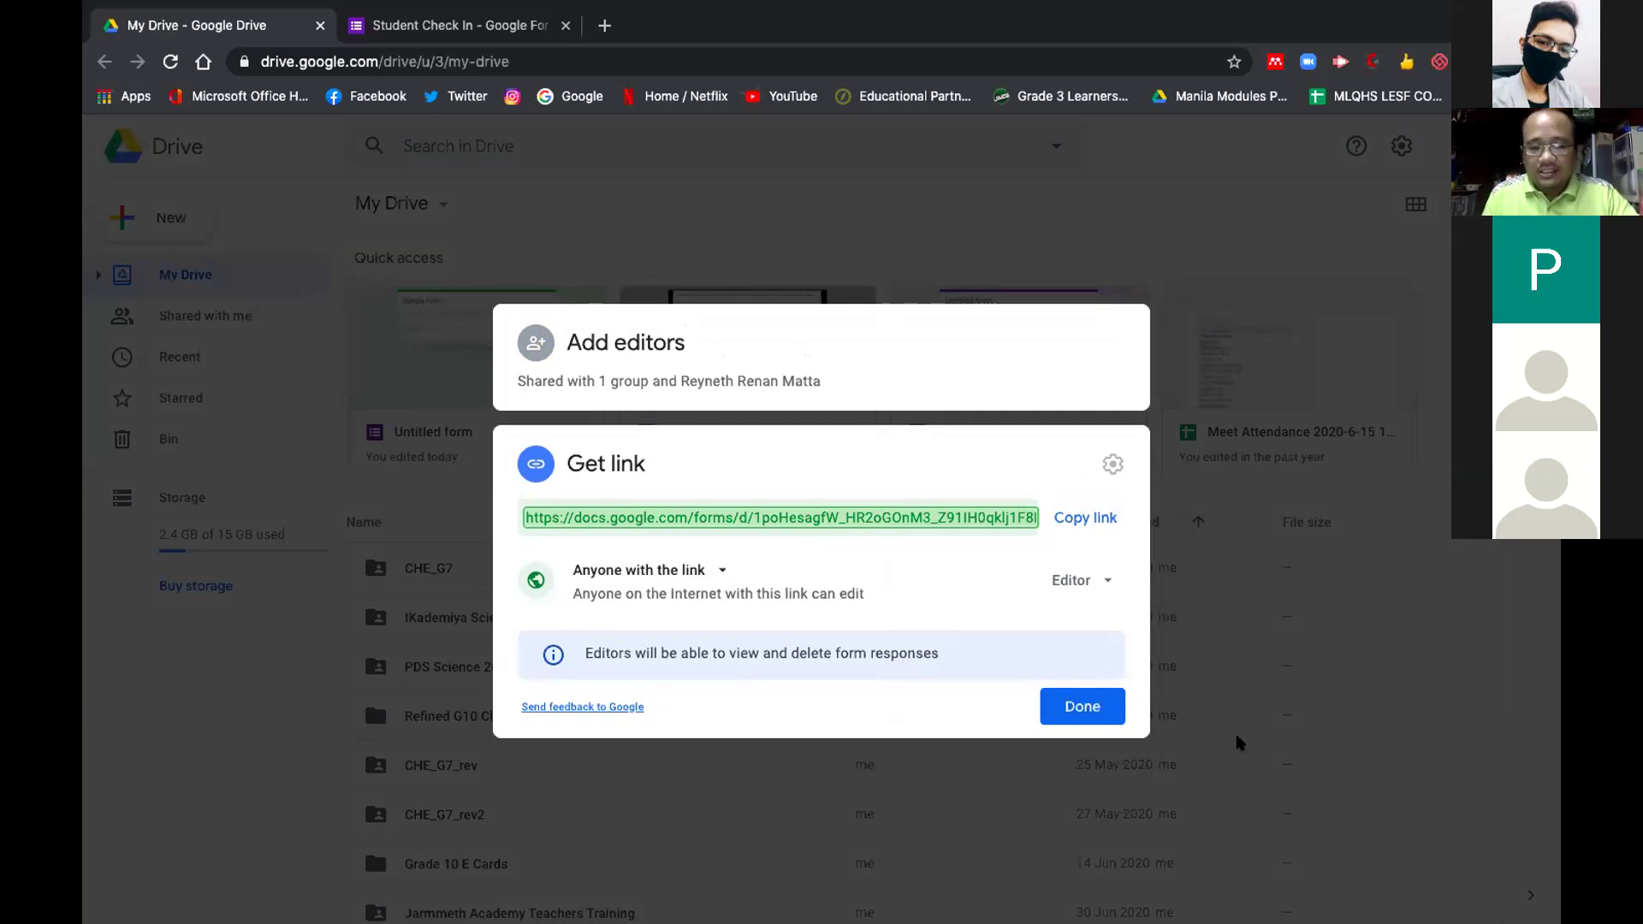
left_click(1071, 704)
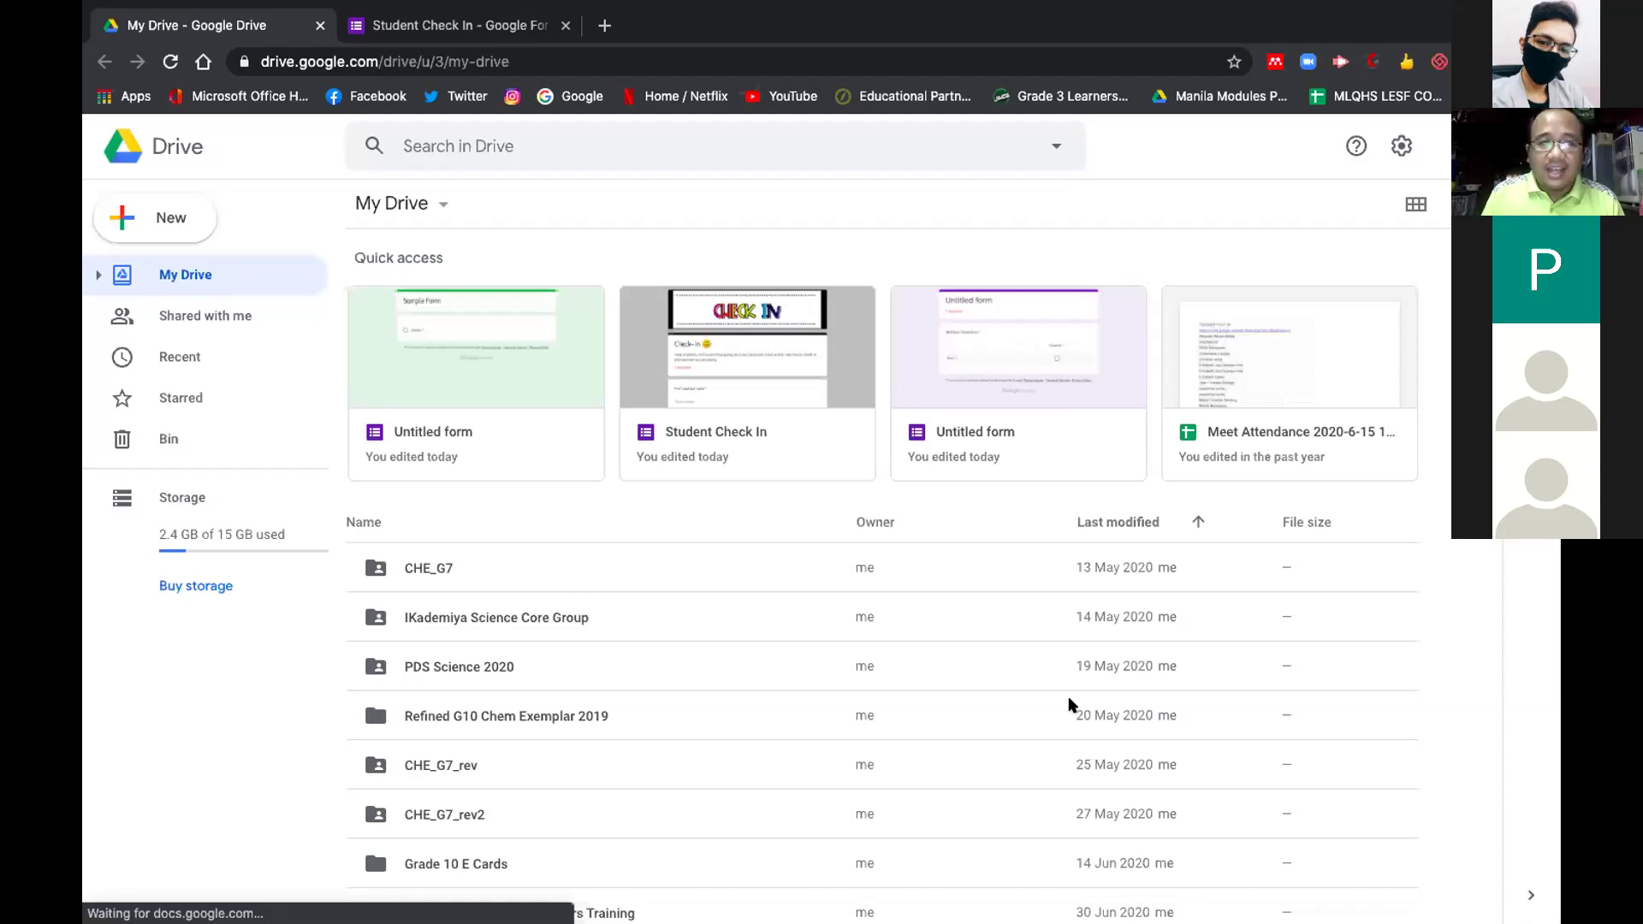
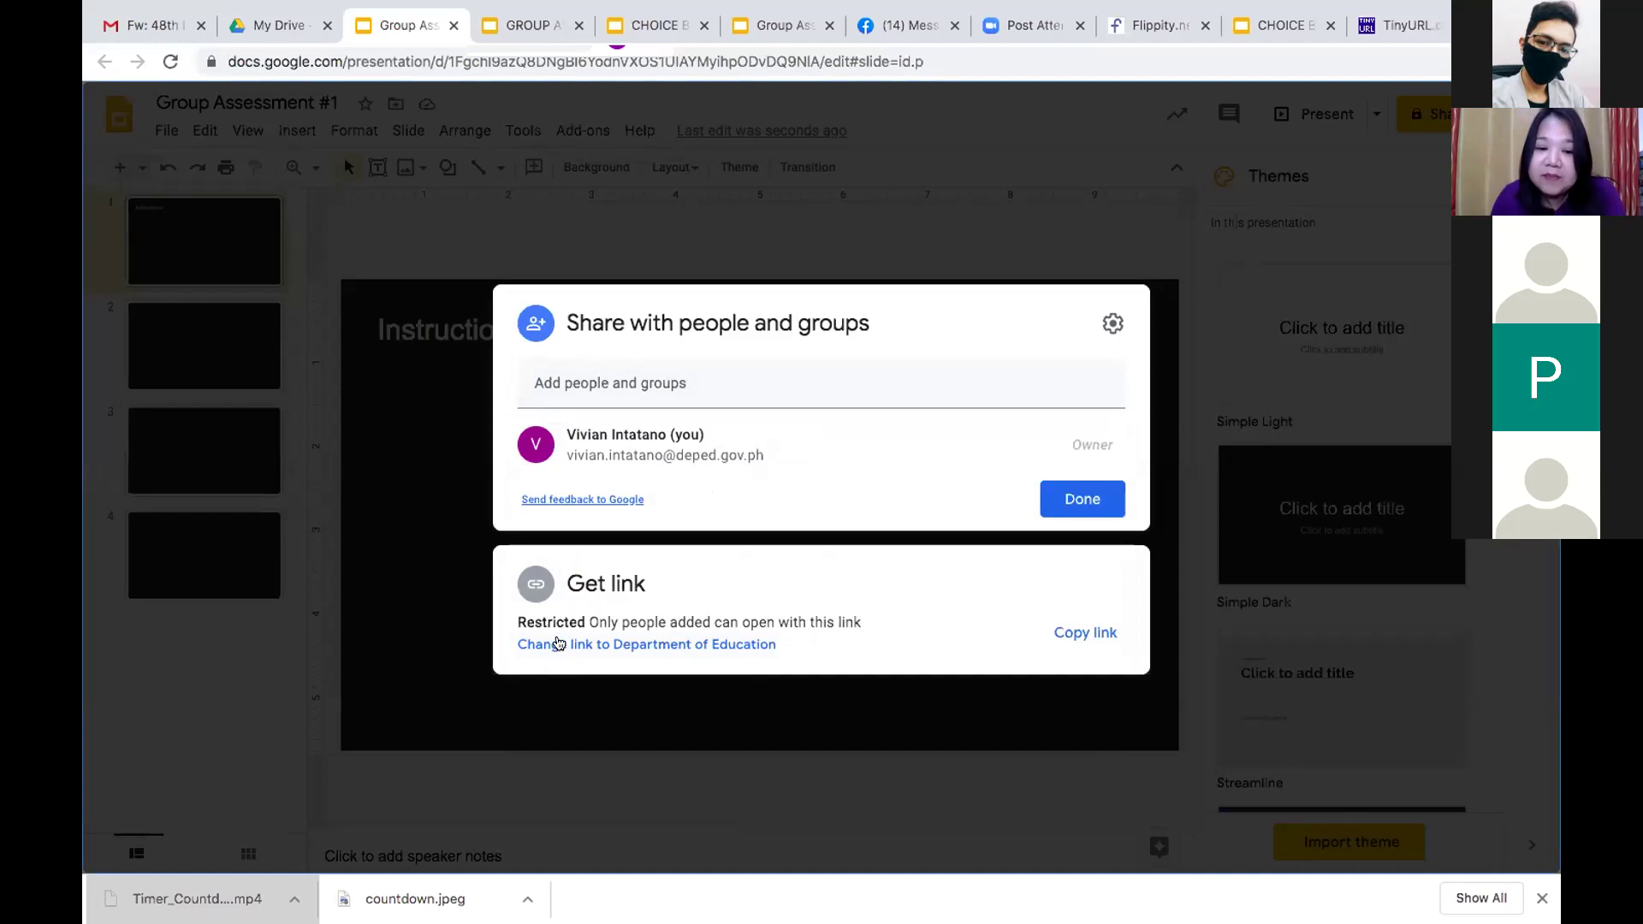
Change the deck's link access to Anyone with the link with Editor permission
left_click(556, 644)
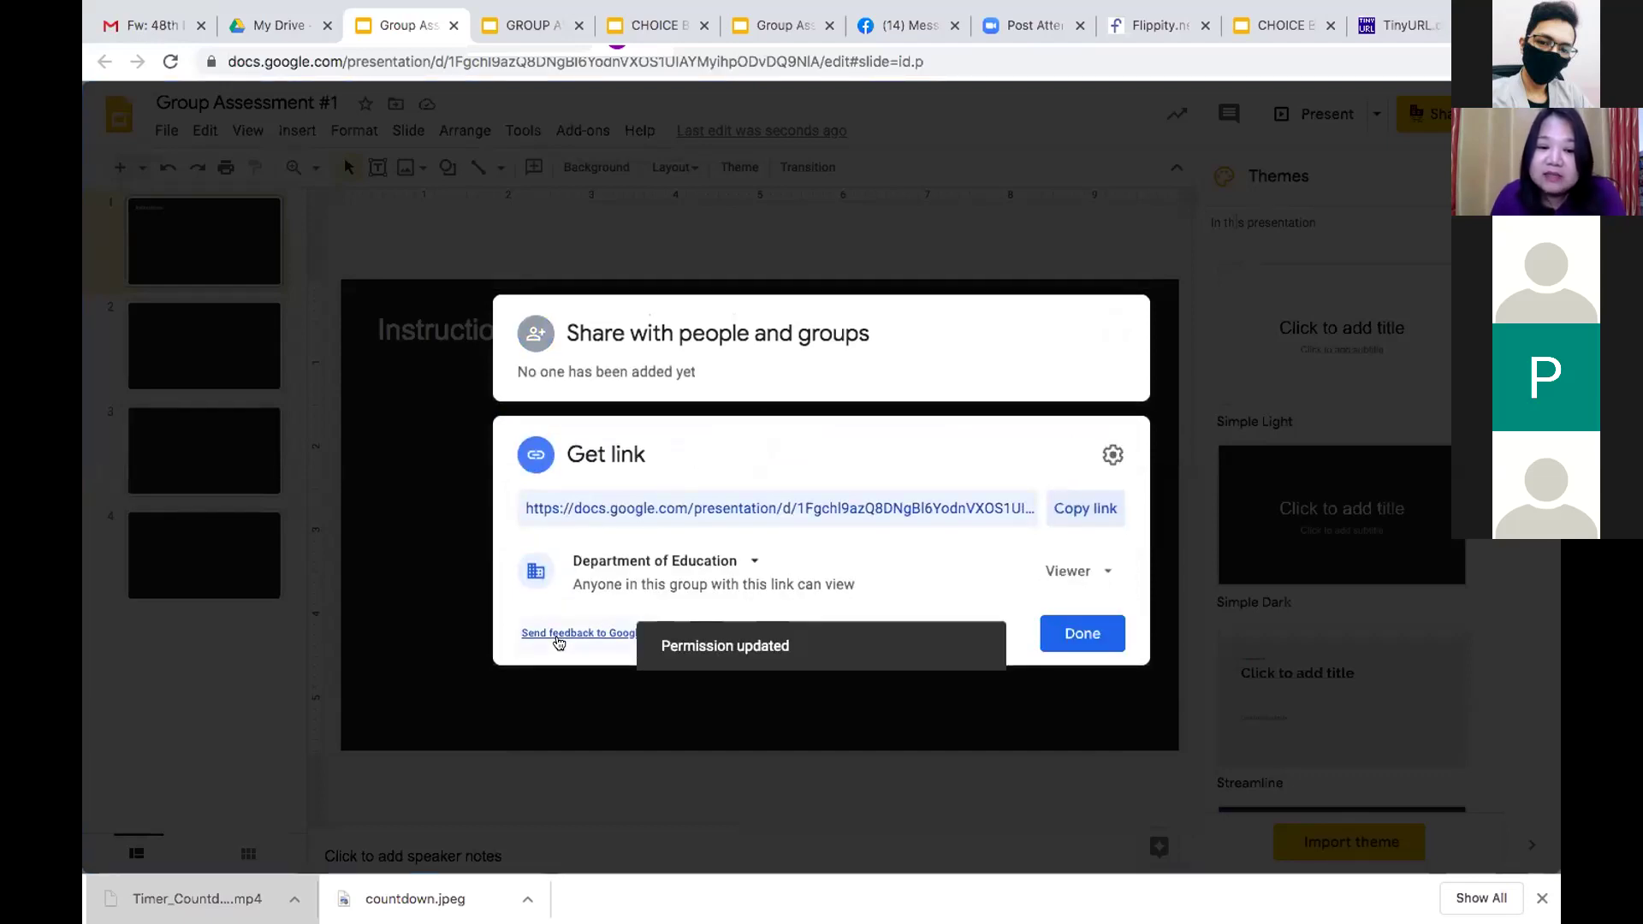
left_click(751, 560)
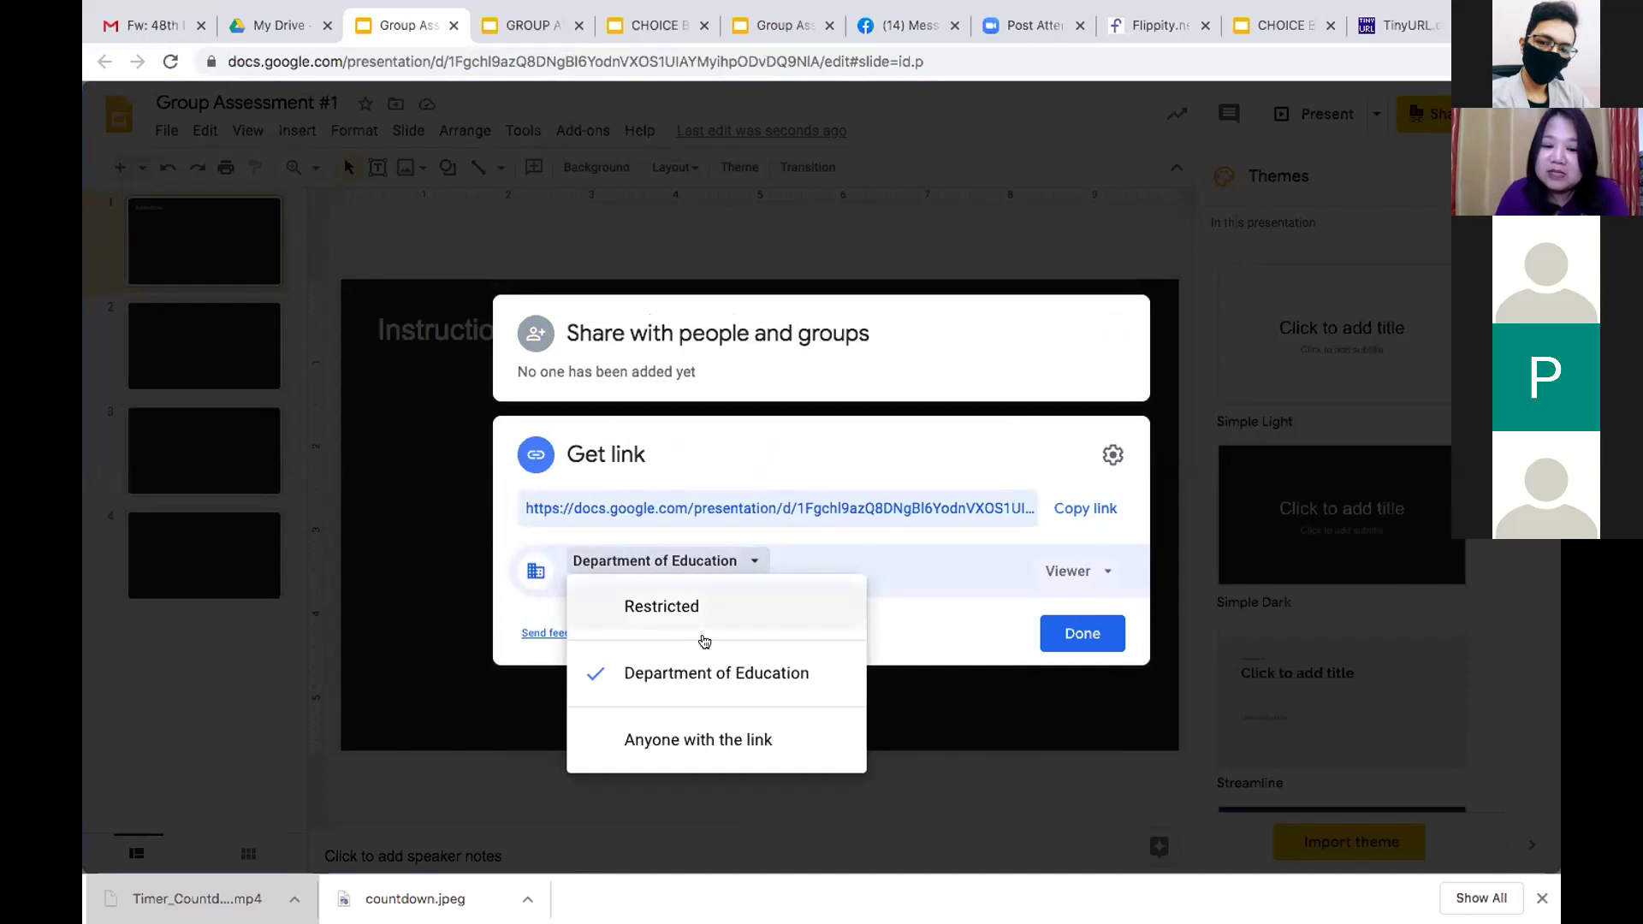
left_click(696, 740)
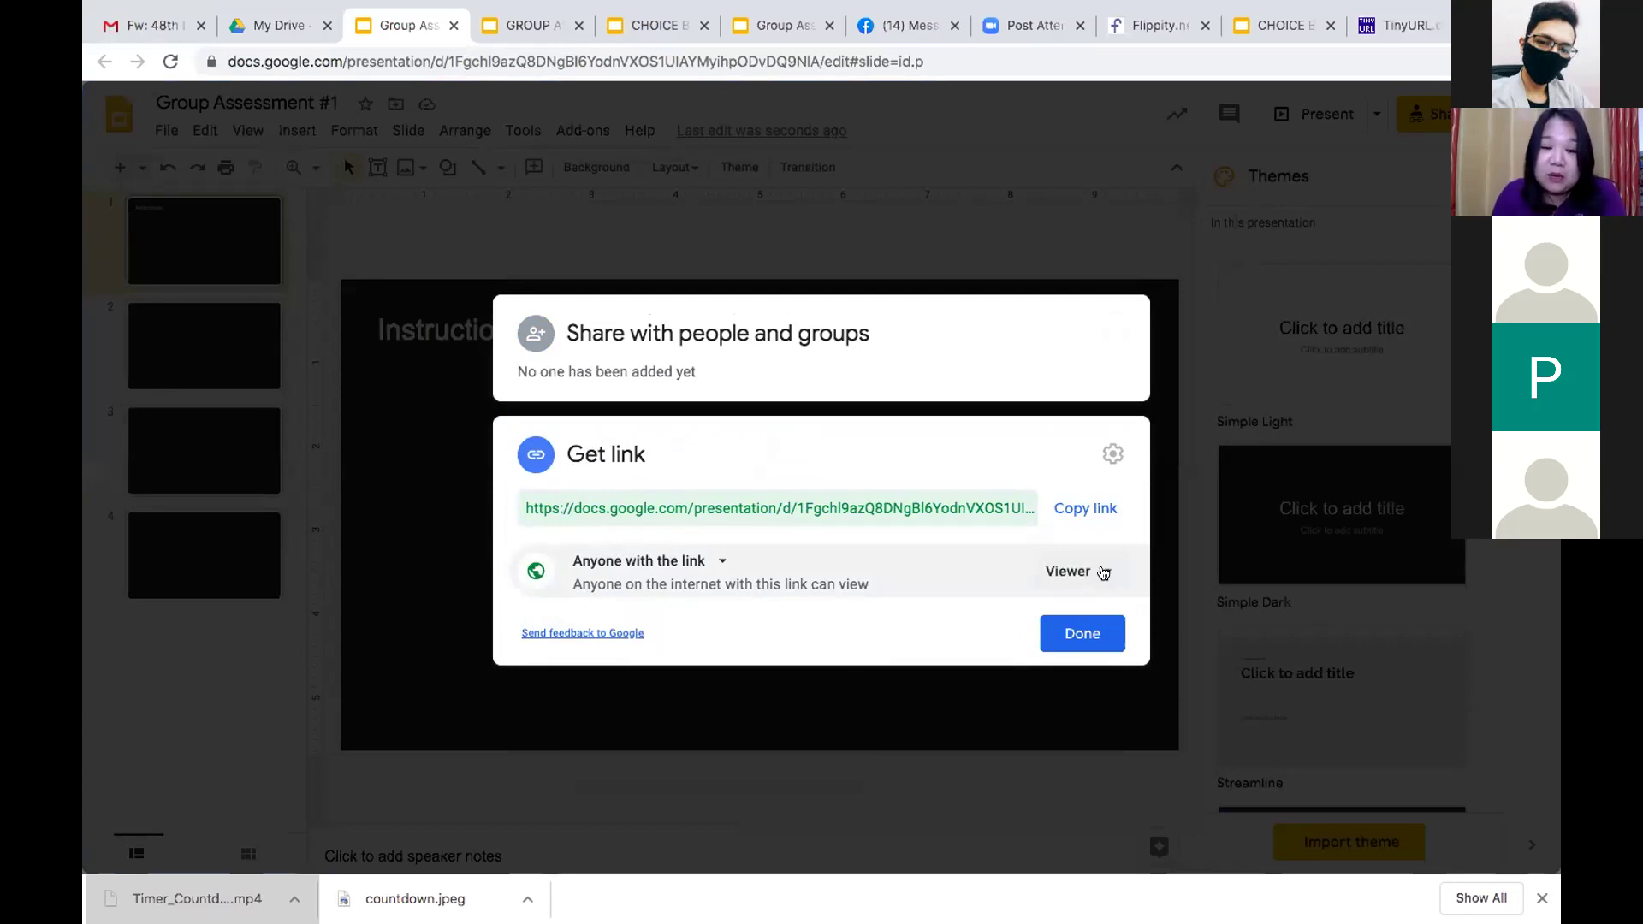
left_click(1102, 573)
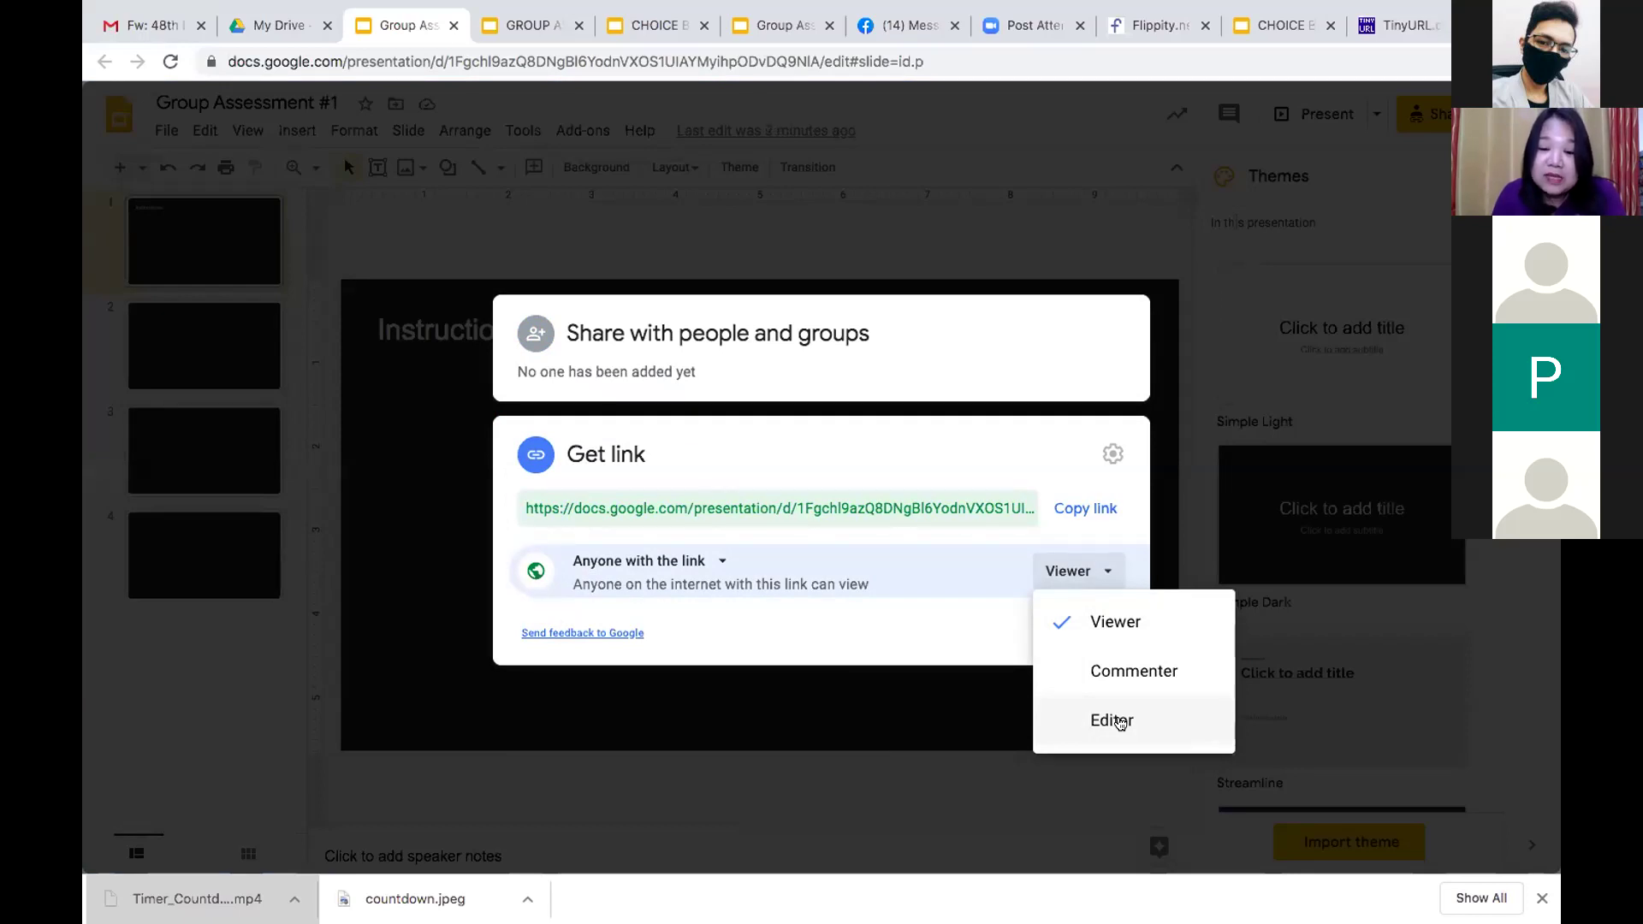
left_click(1119, 723)
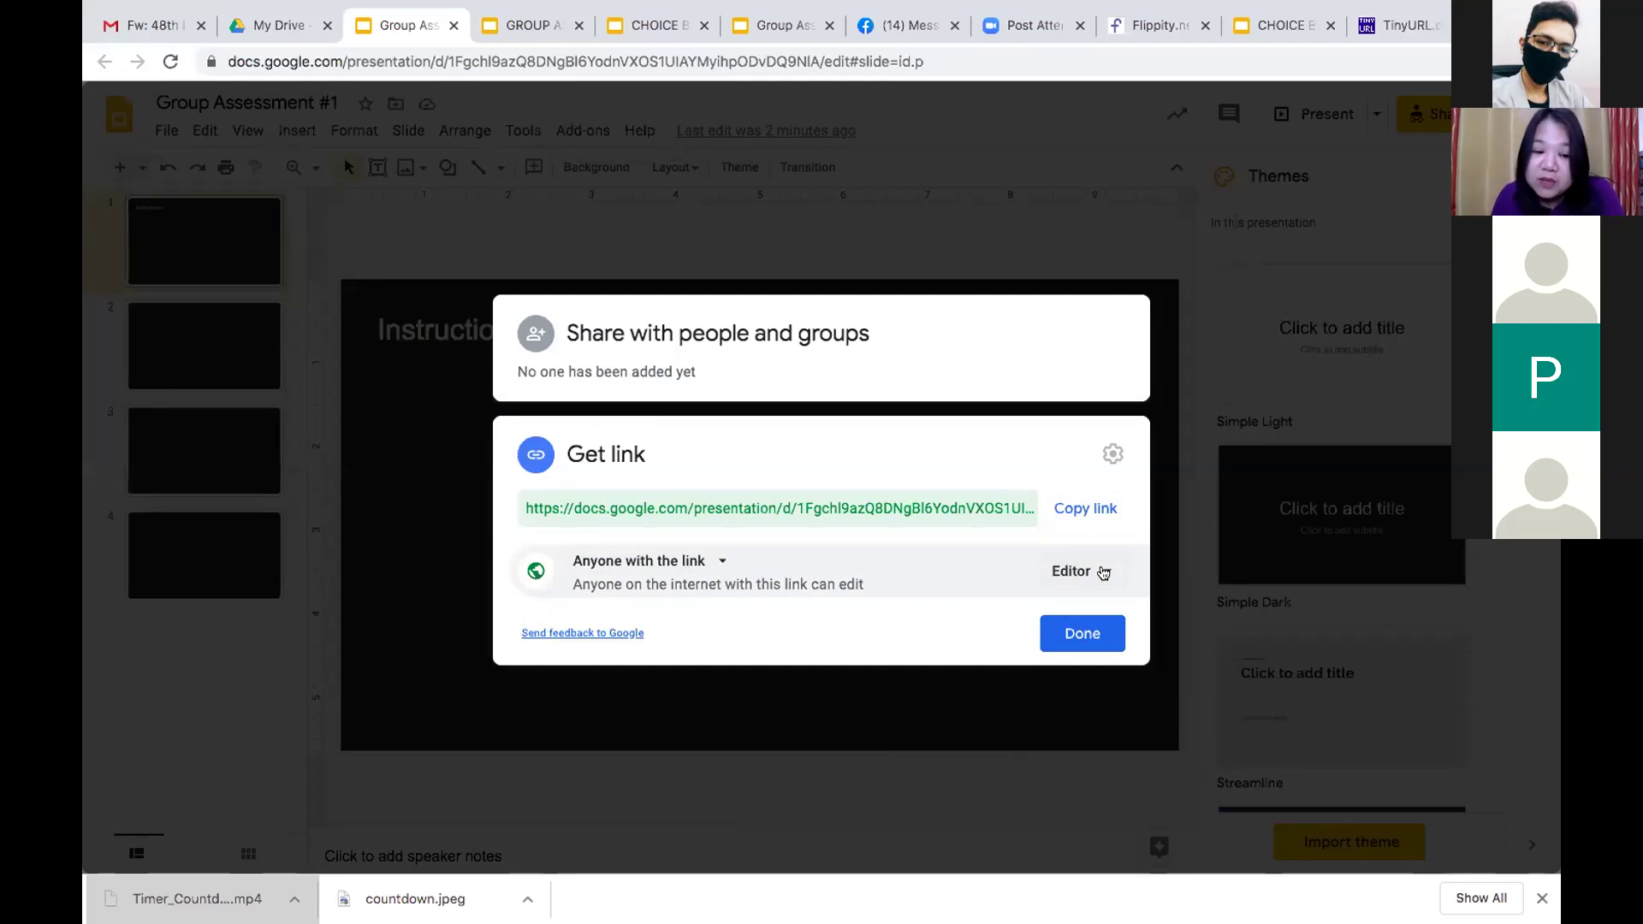
Copy the deck's share link, close sharing, and go to TinyURL's long-URL box
left_click(1074, 510)
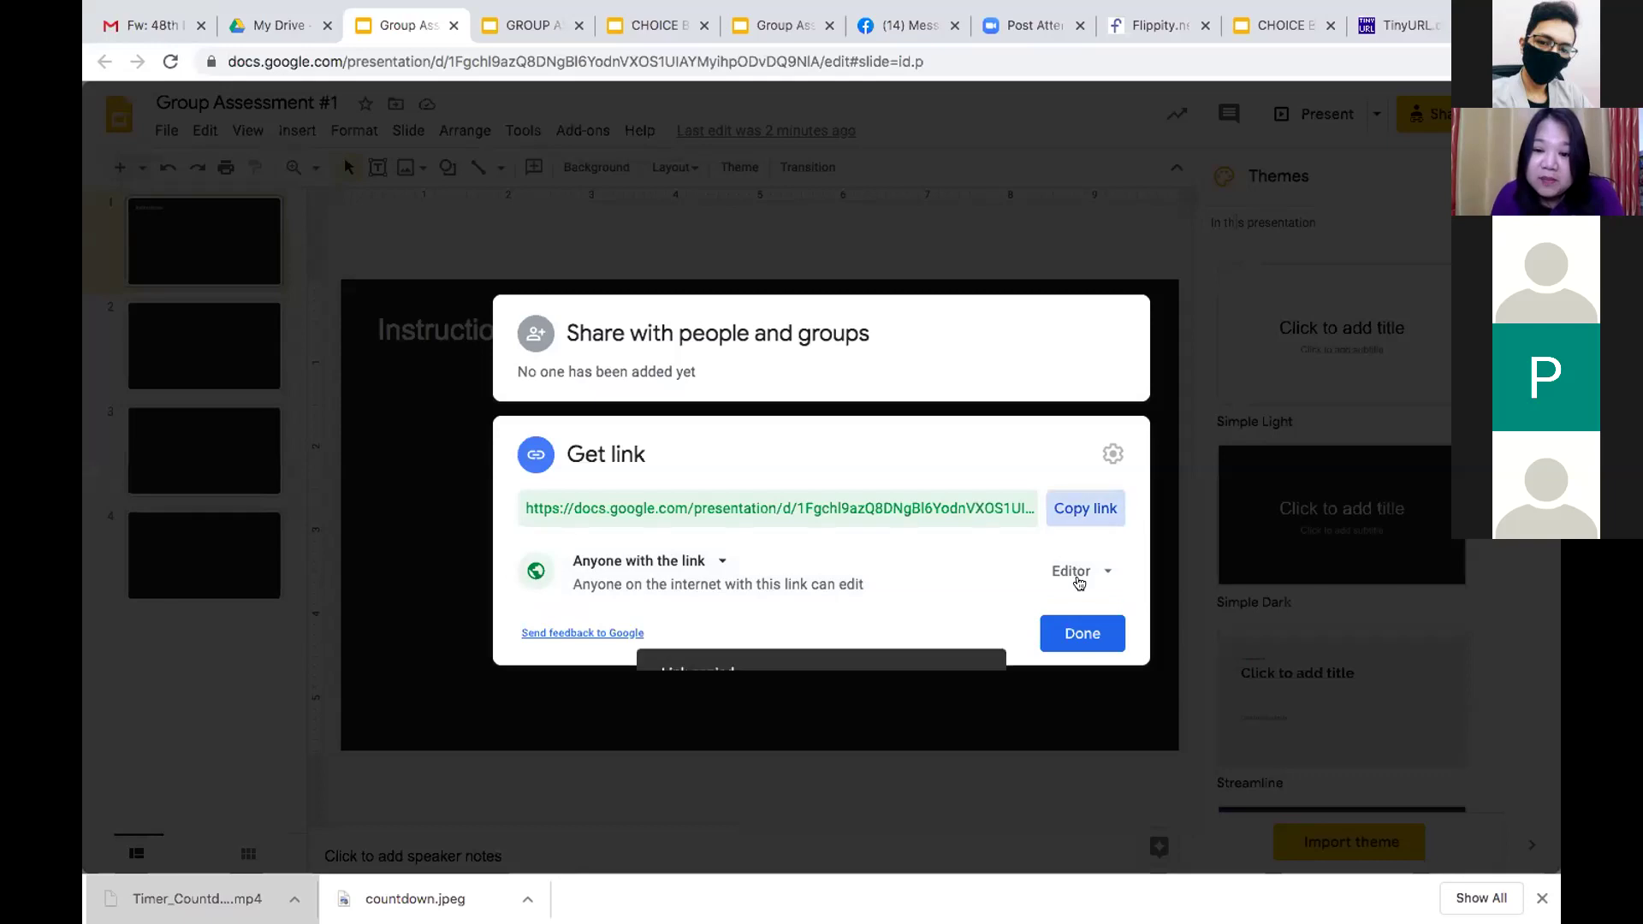
left_click(1081, 635)
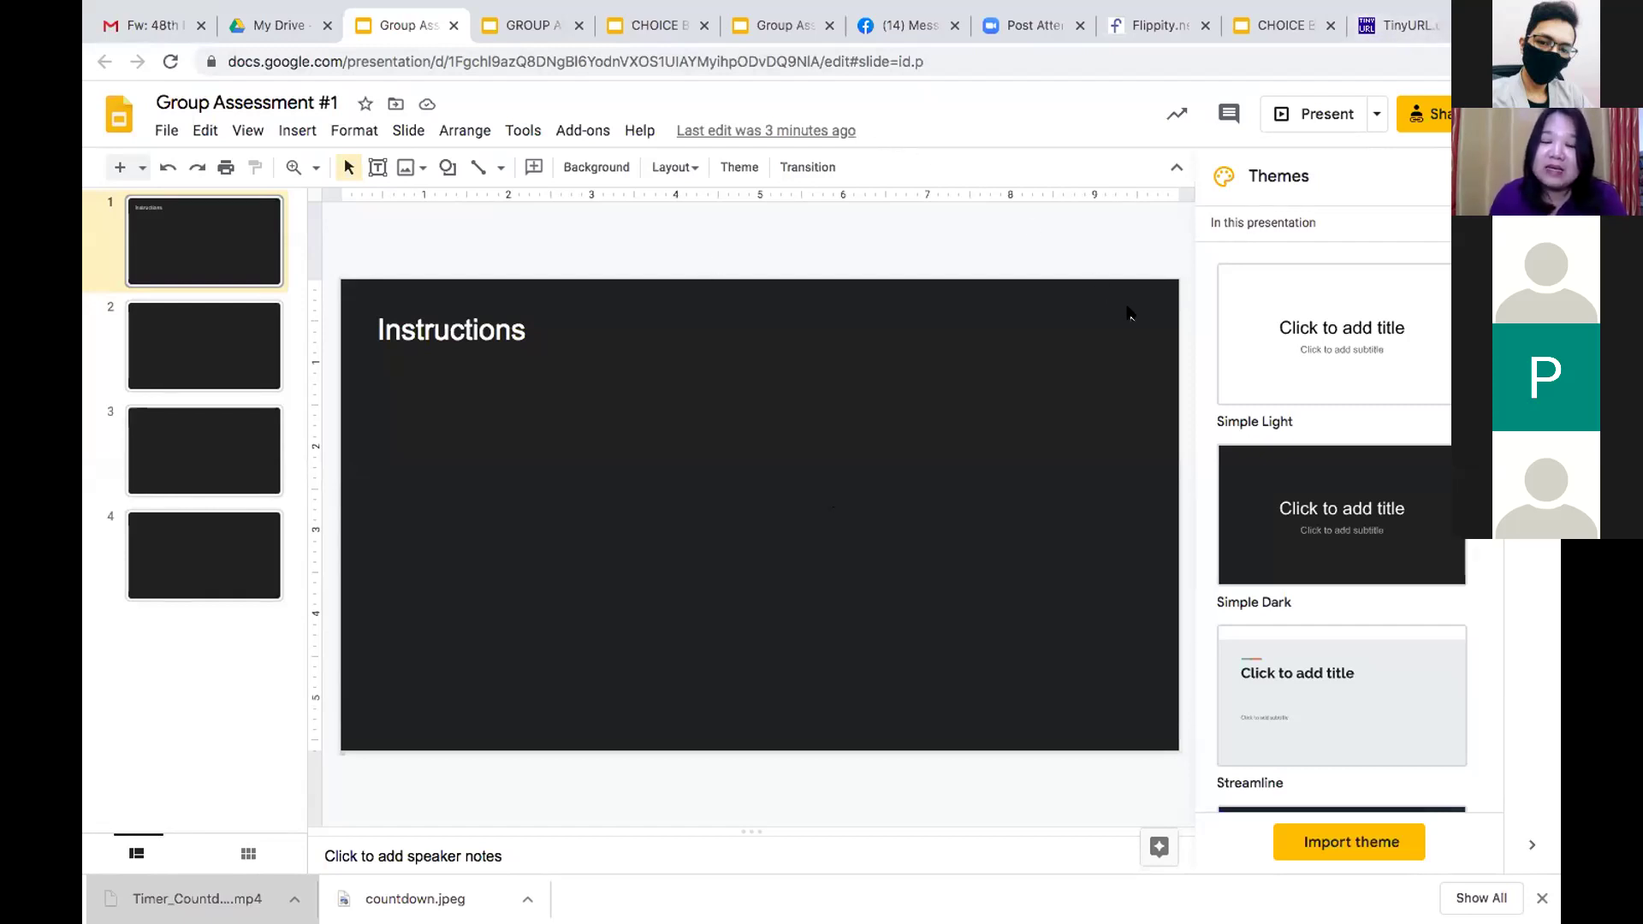
left_click(1403, 26)
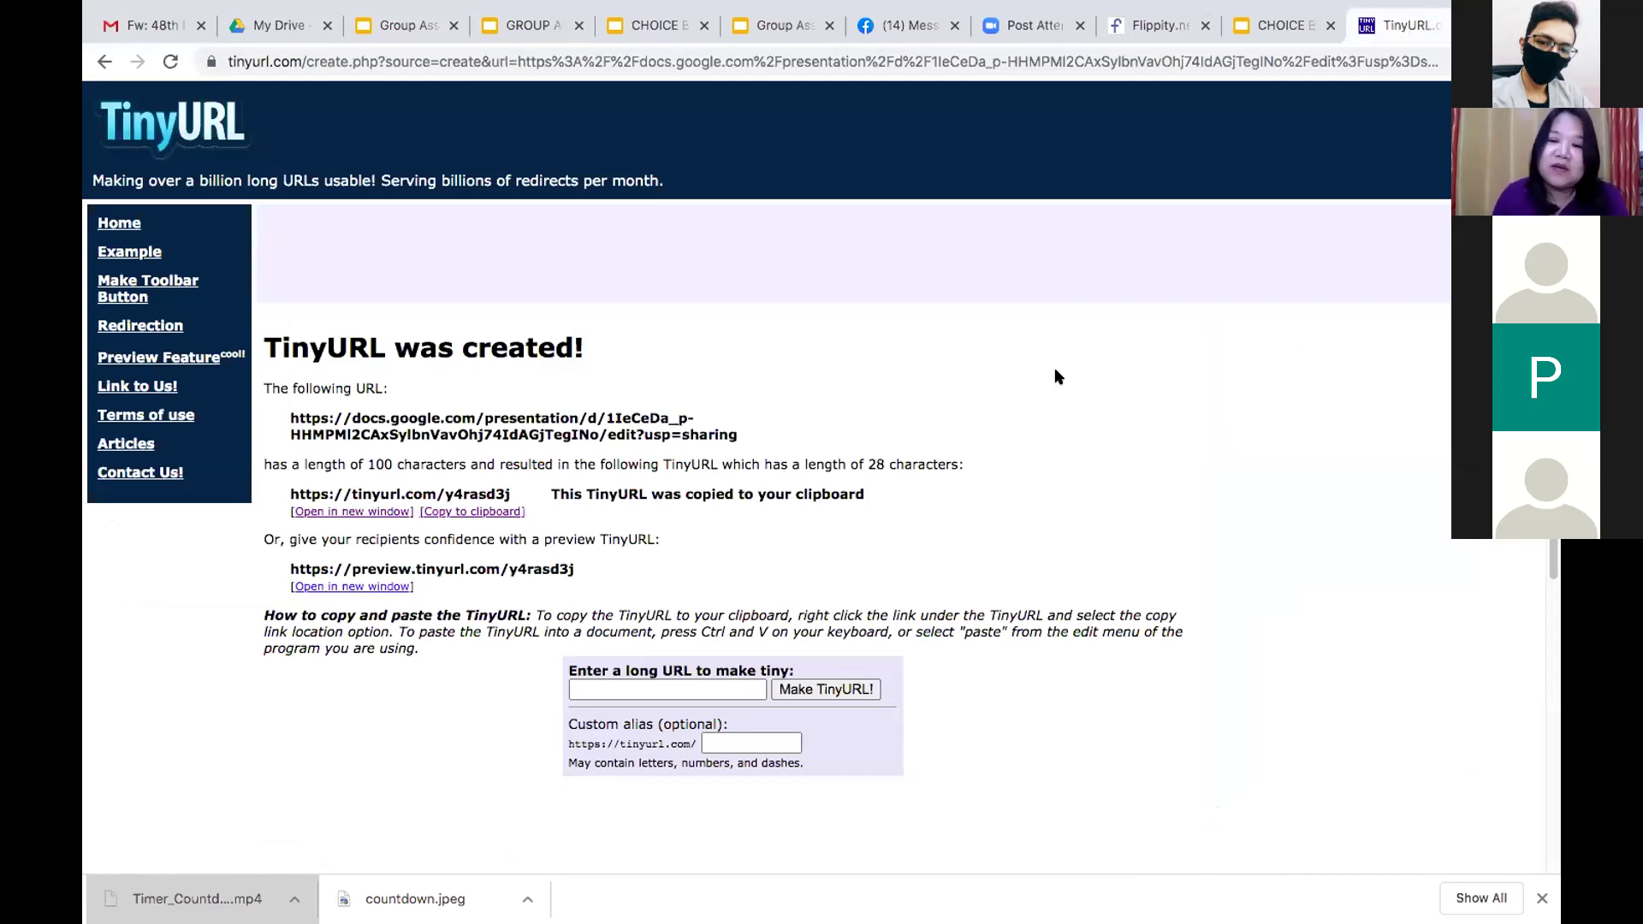
left_click(679, 689)
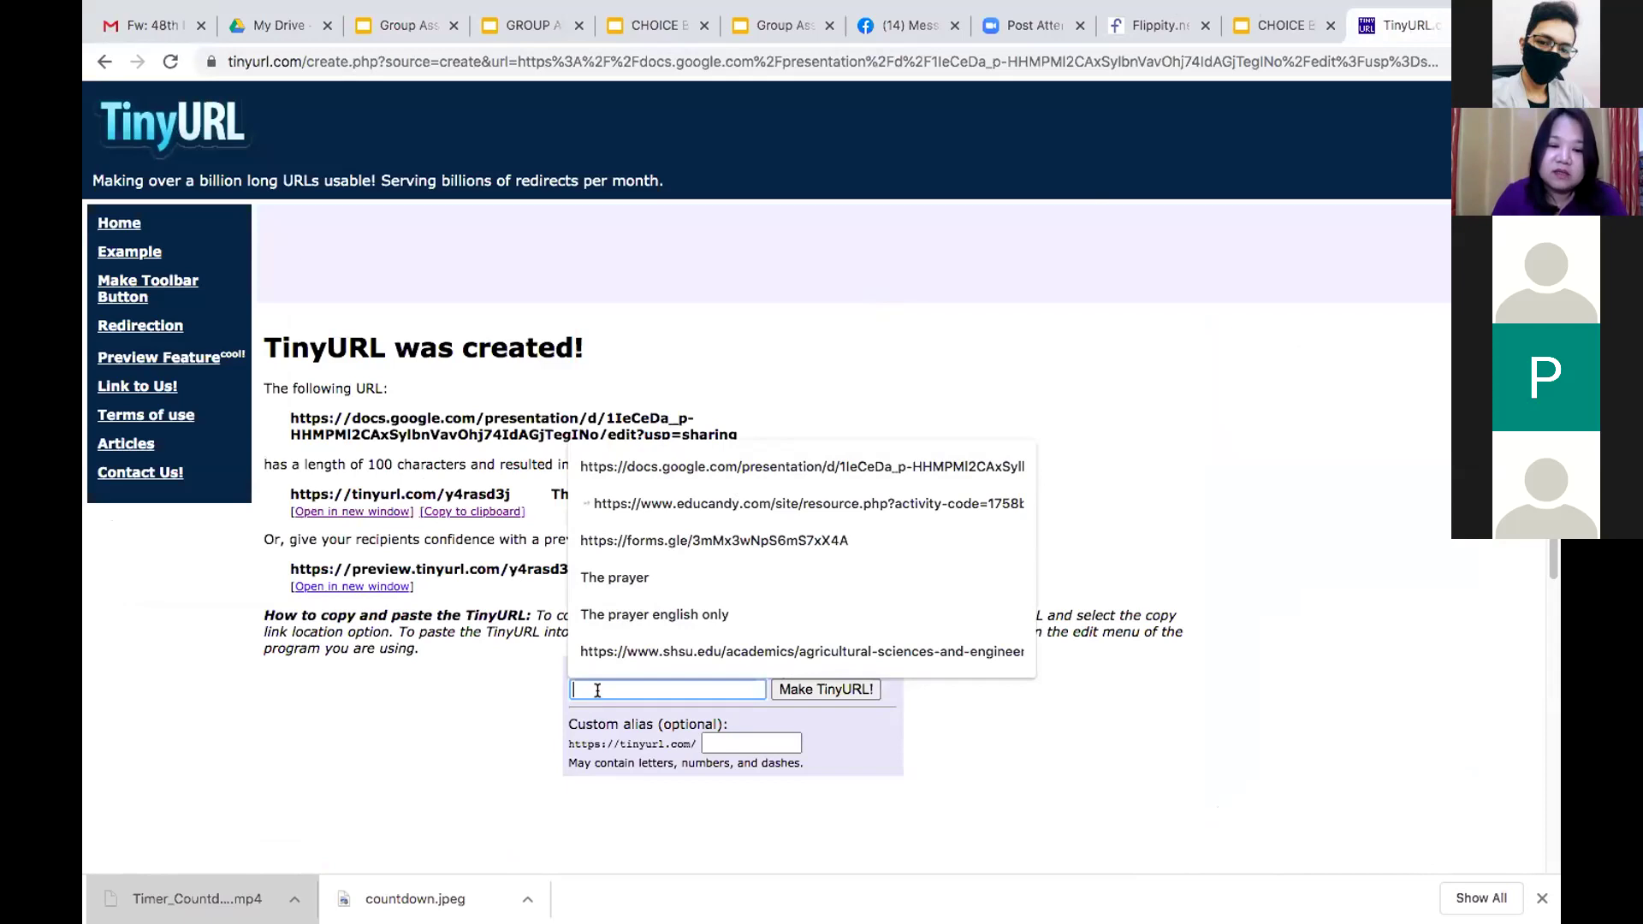
key("ctrl+v")
left_click(825, 689)
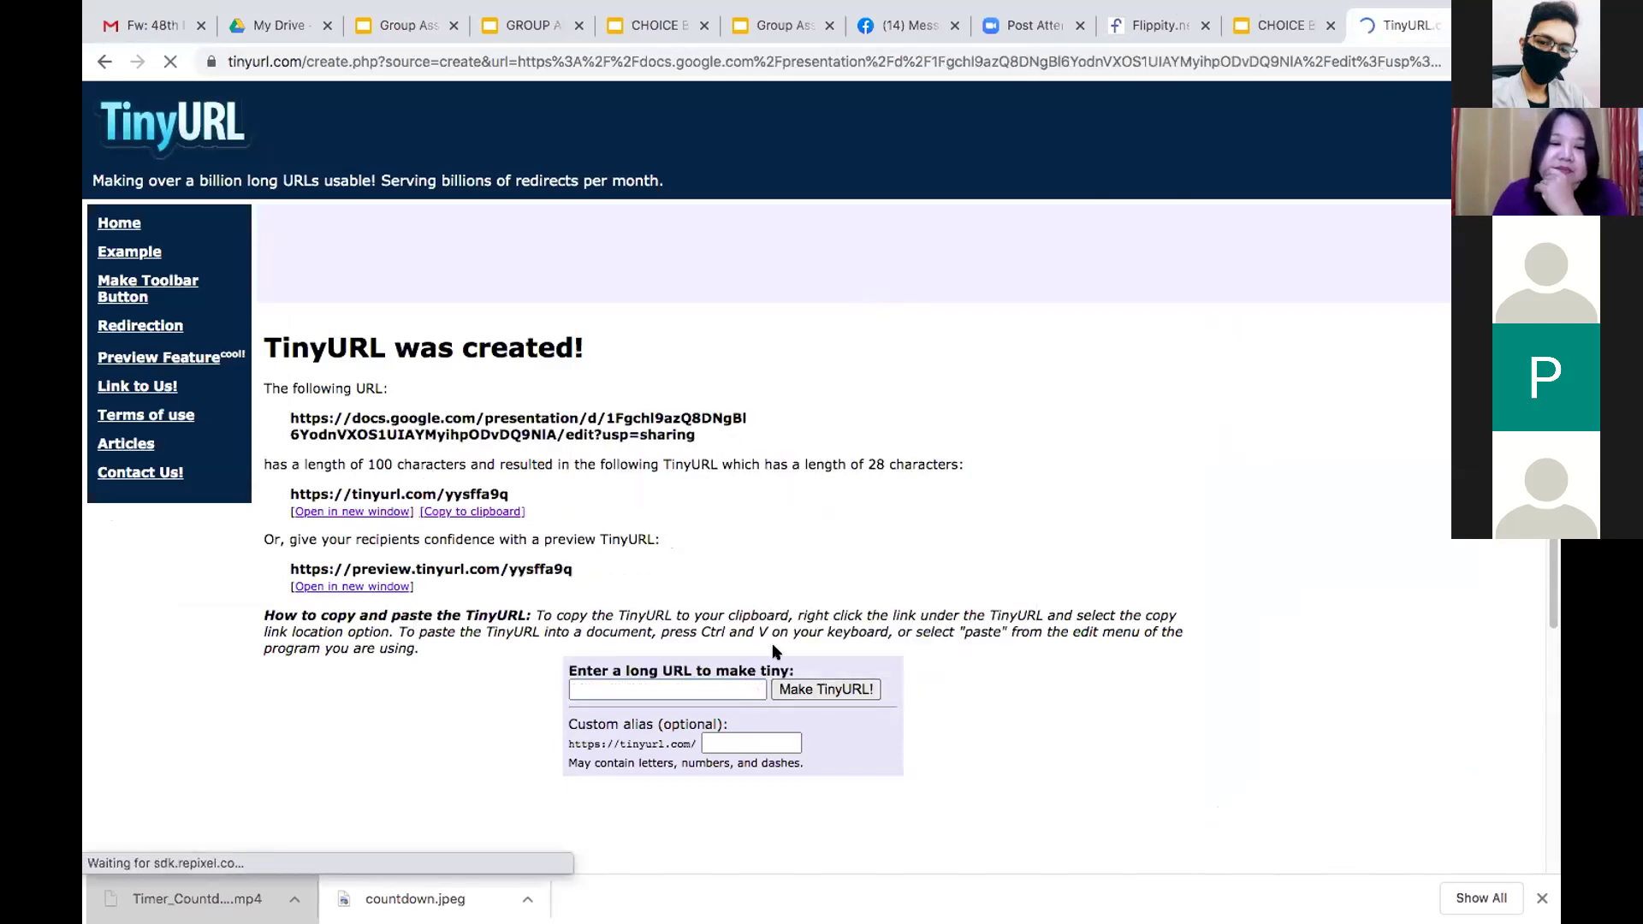
left_click(477, 512)
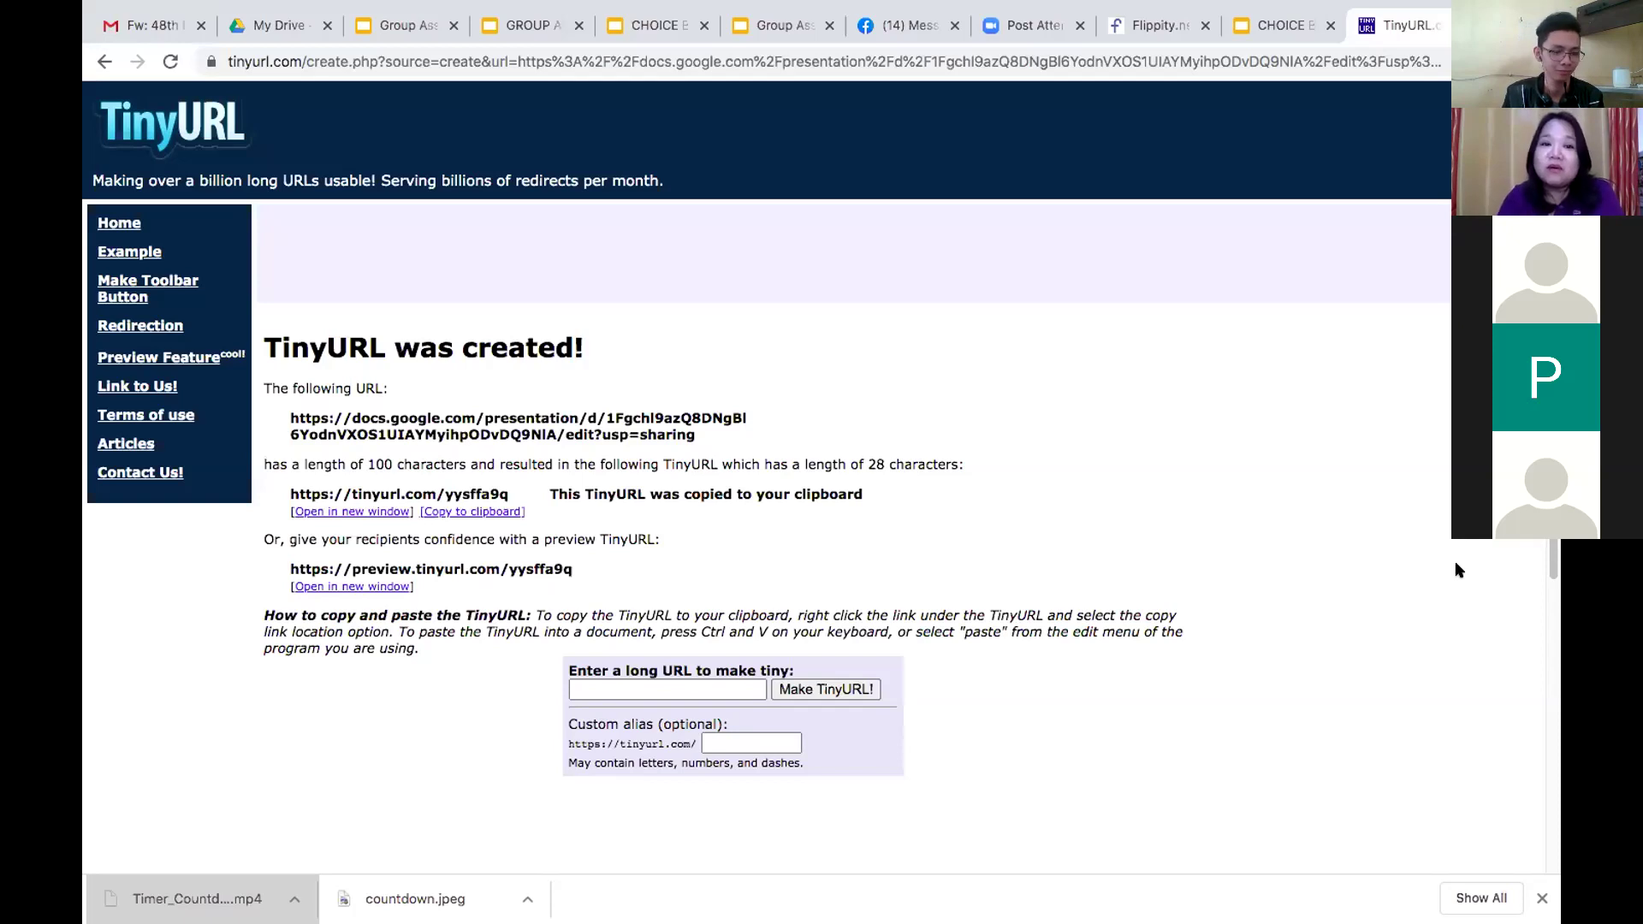
Back in Group Assessment #1, open the collaborator chat and browse slides 3, 4, 2, then Instructions
left_click(391, 26)
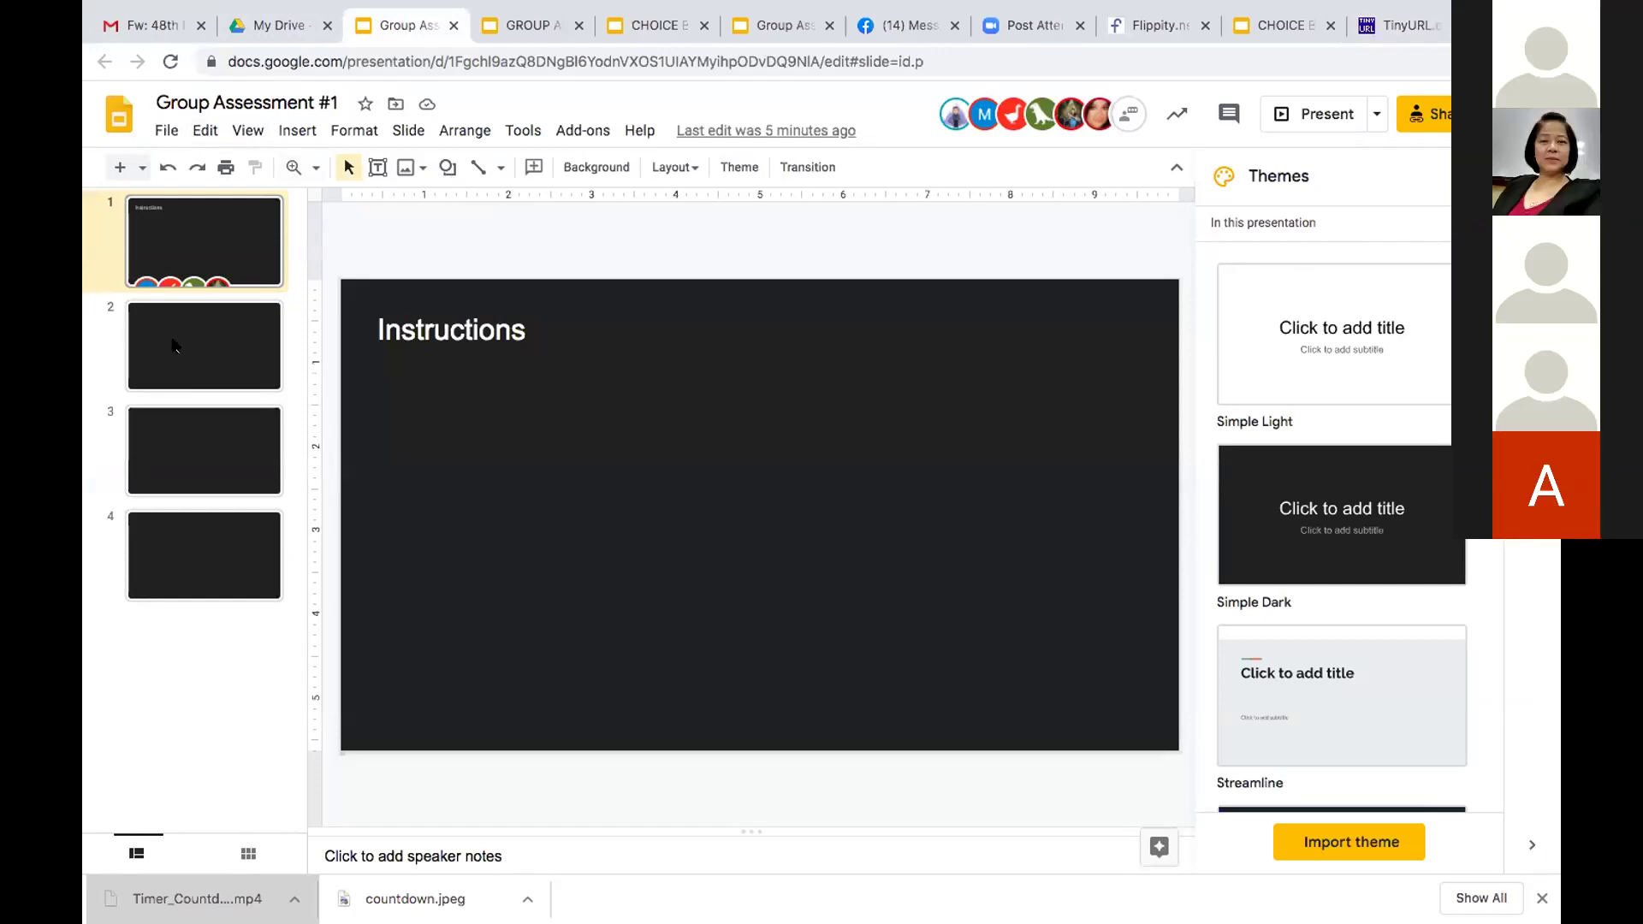
left_click(210, 288)
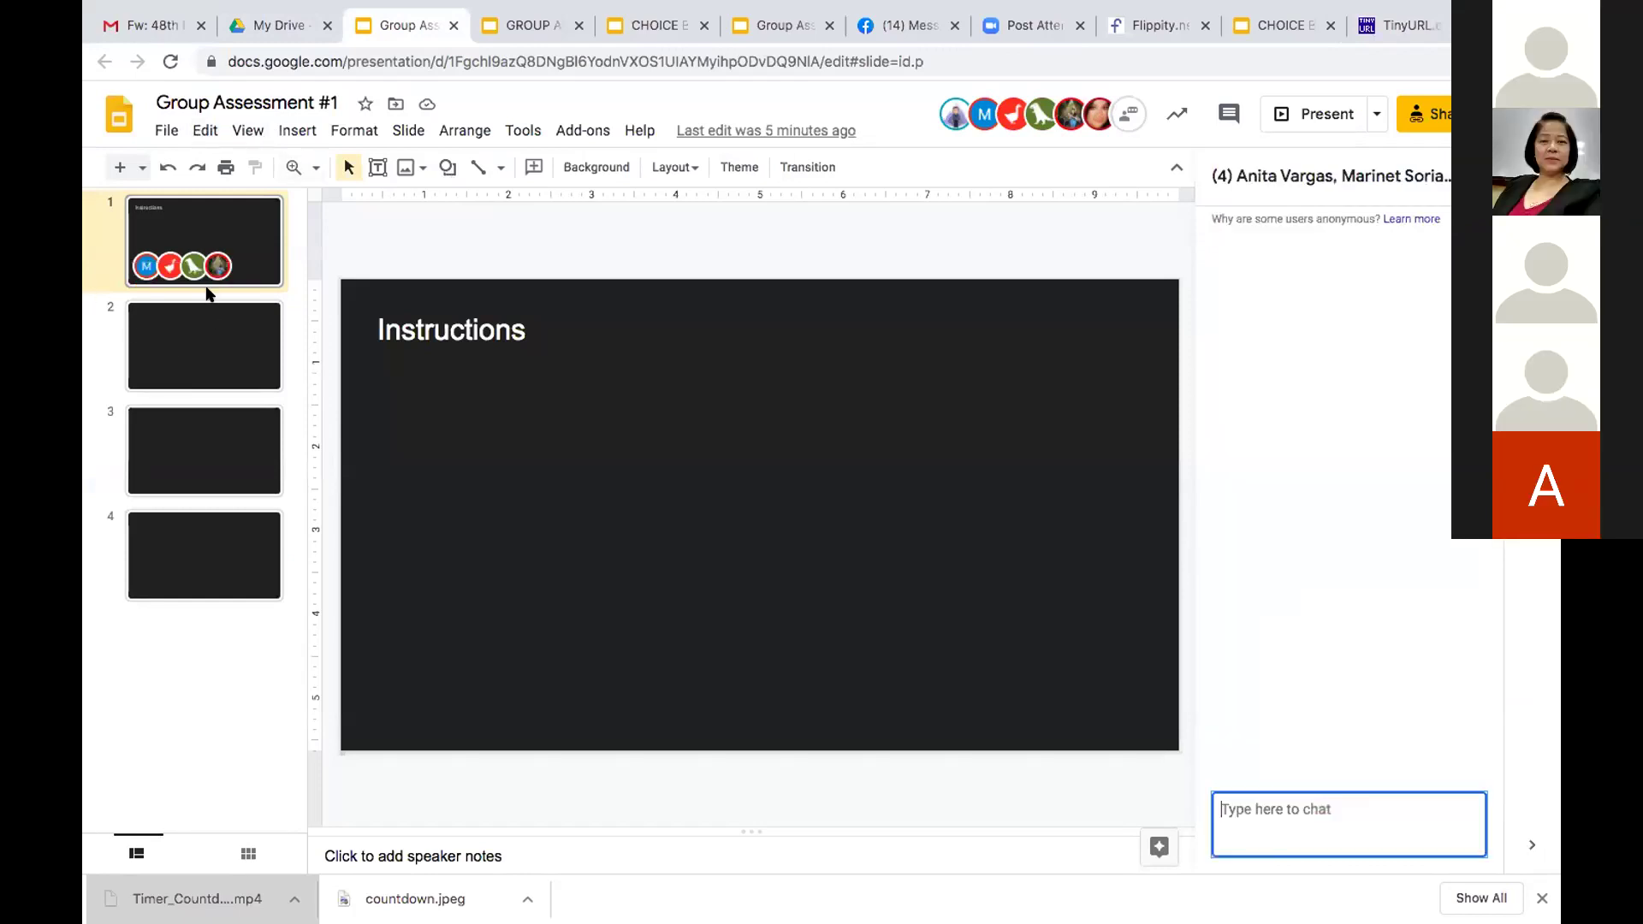
left_click(214, 487)
left_click(221, 587)
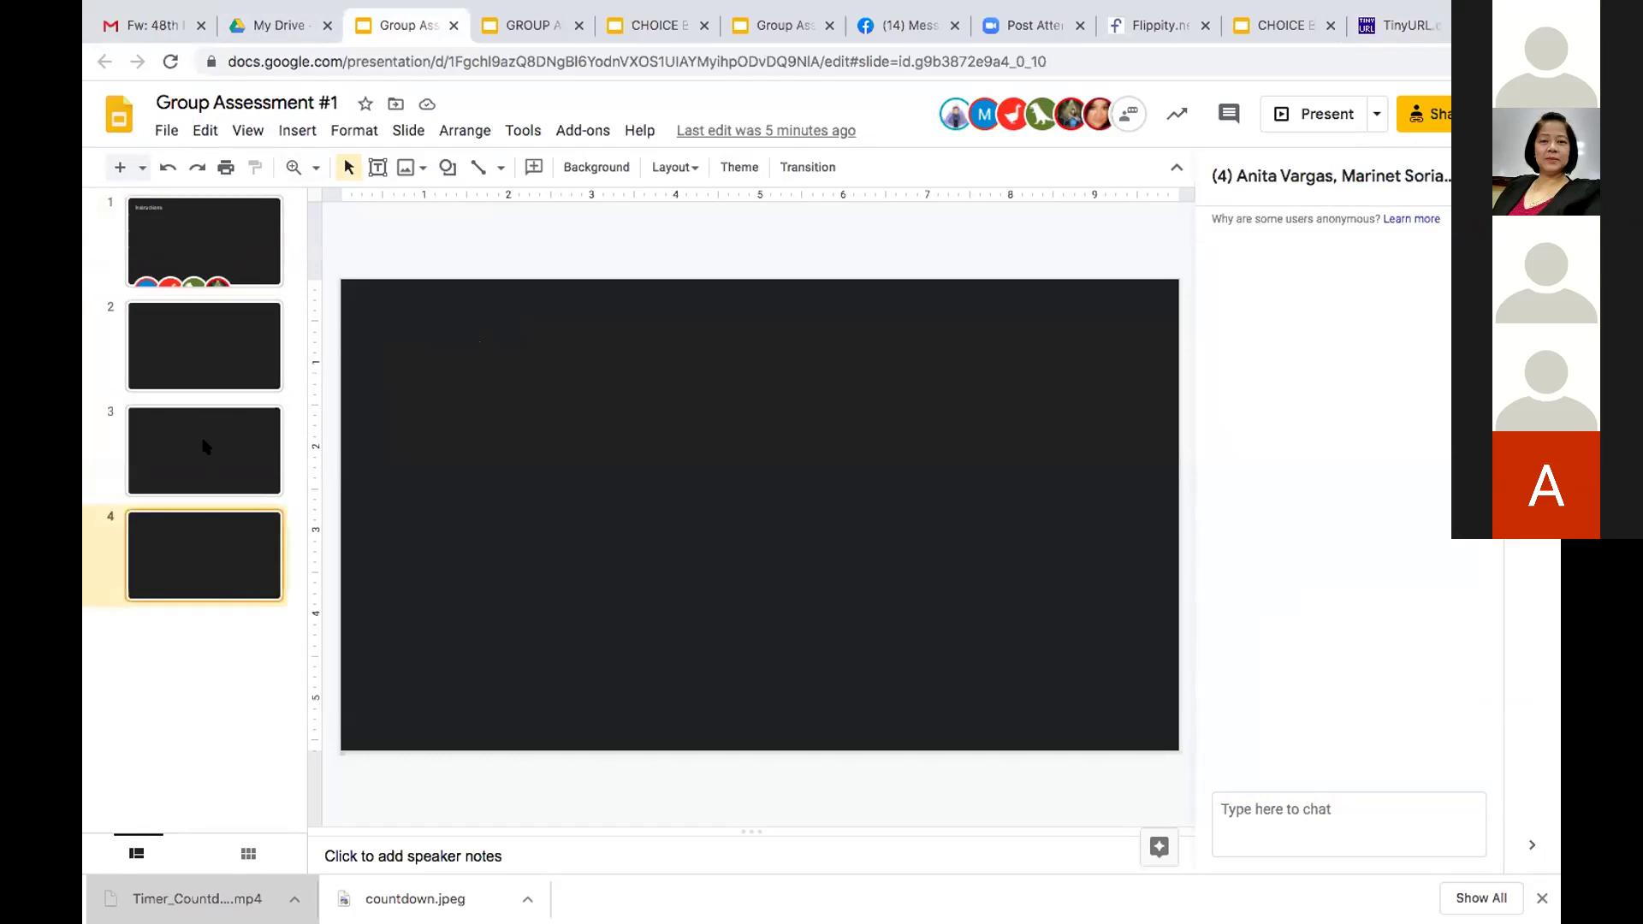
left_click(183, 348)
left_click(190, 253)
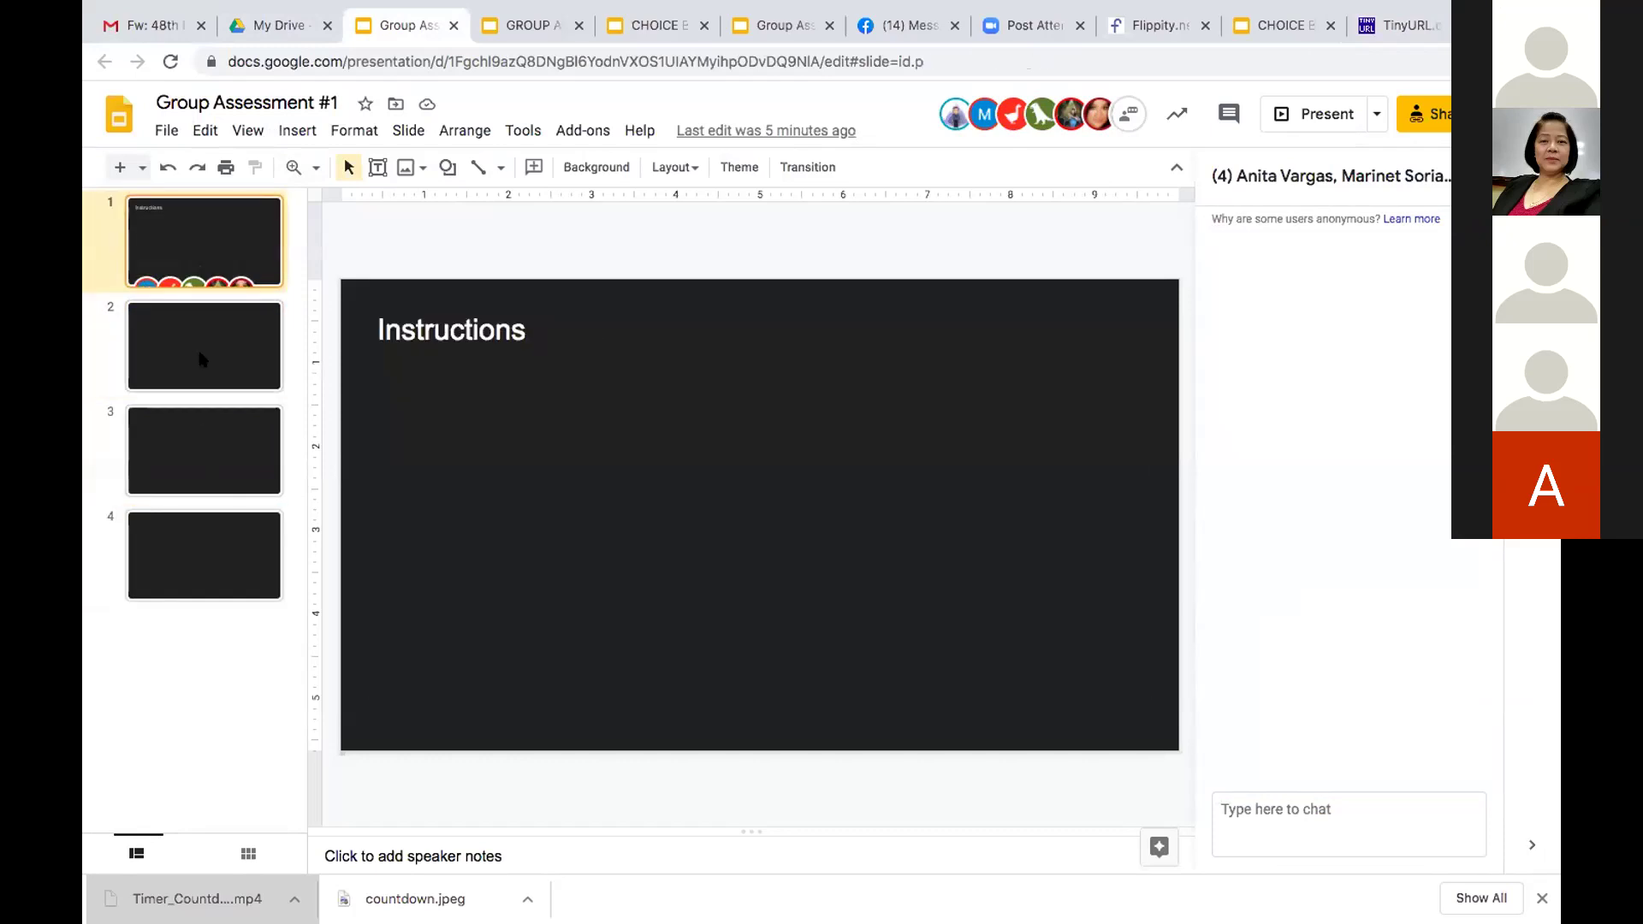